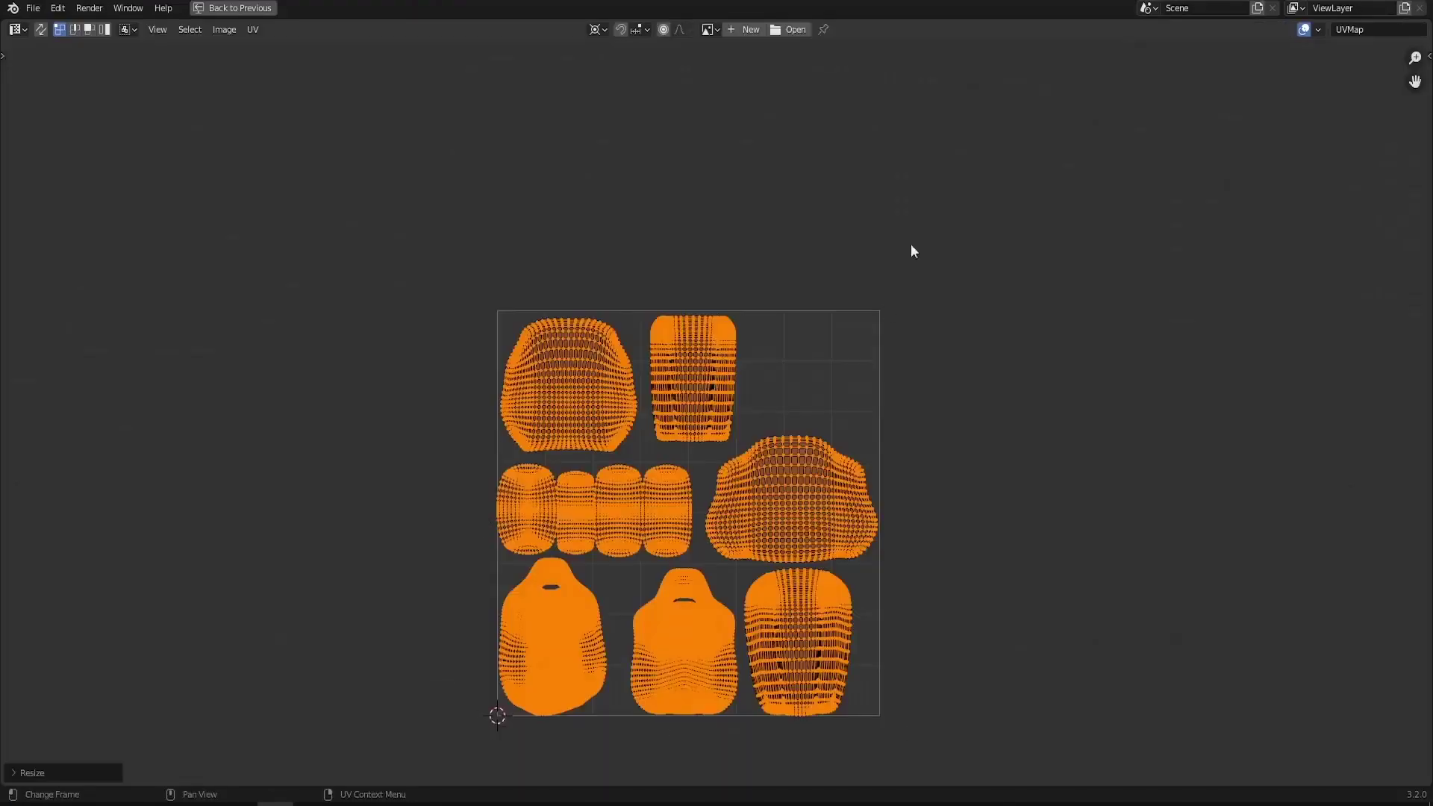
scroll(803, 224, "down", 2)
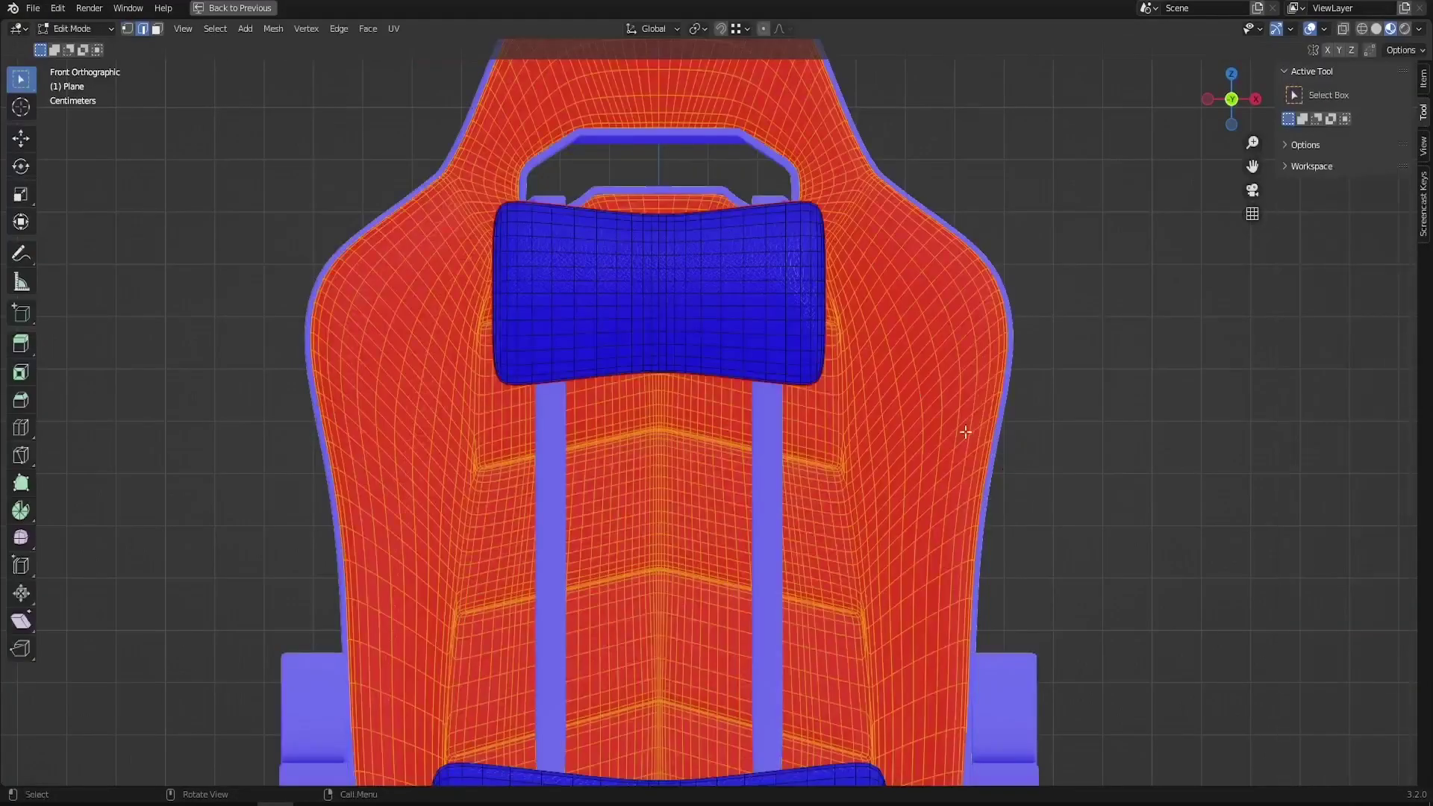
left_click(274, 28)
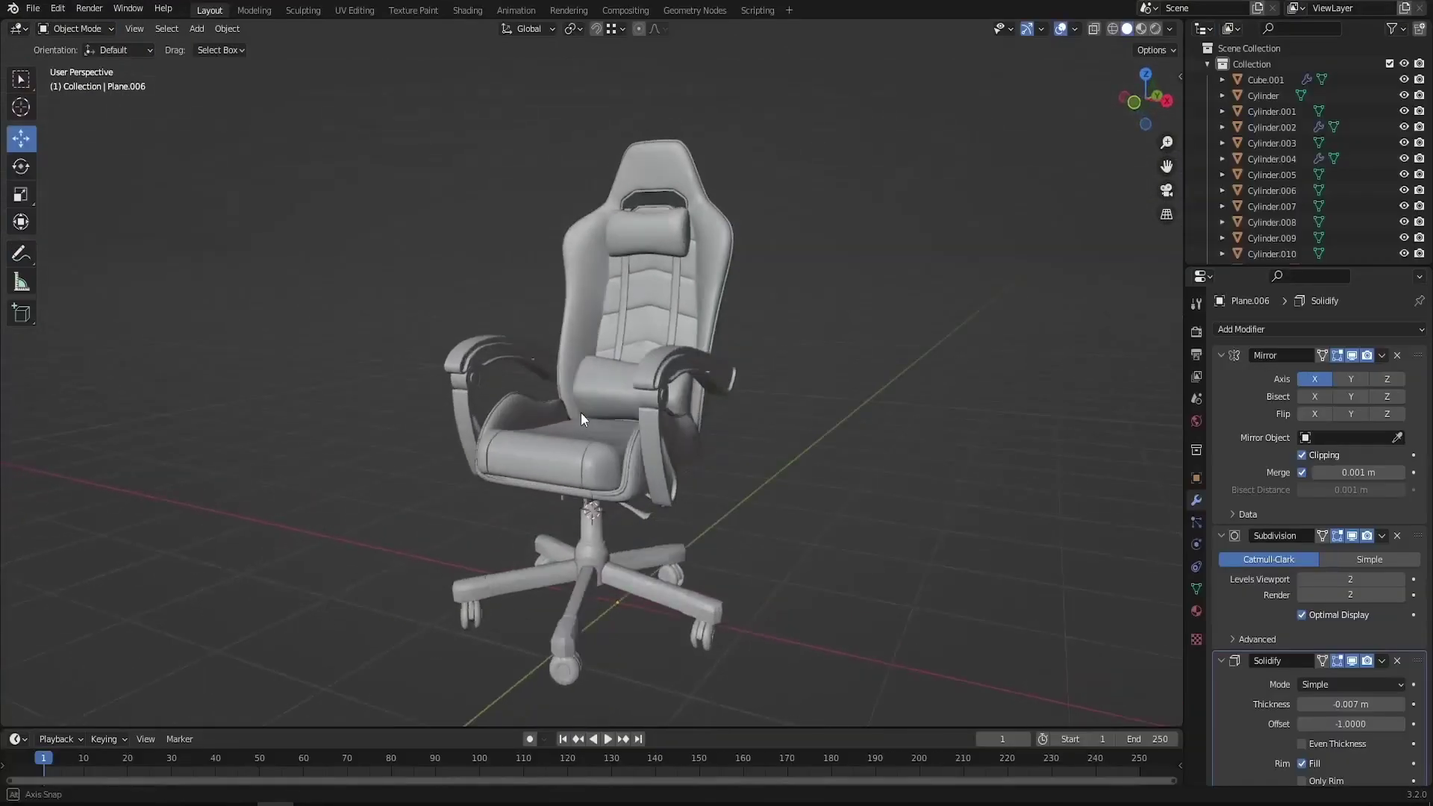
Split the 3D viewport side by side and turn one half into a UV Editor
middle_click_drag(581, 412, 557, 406)
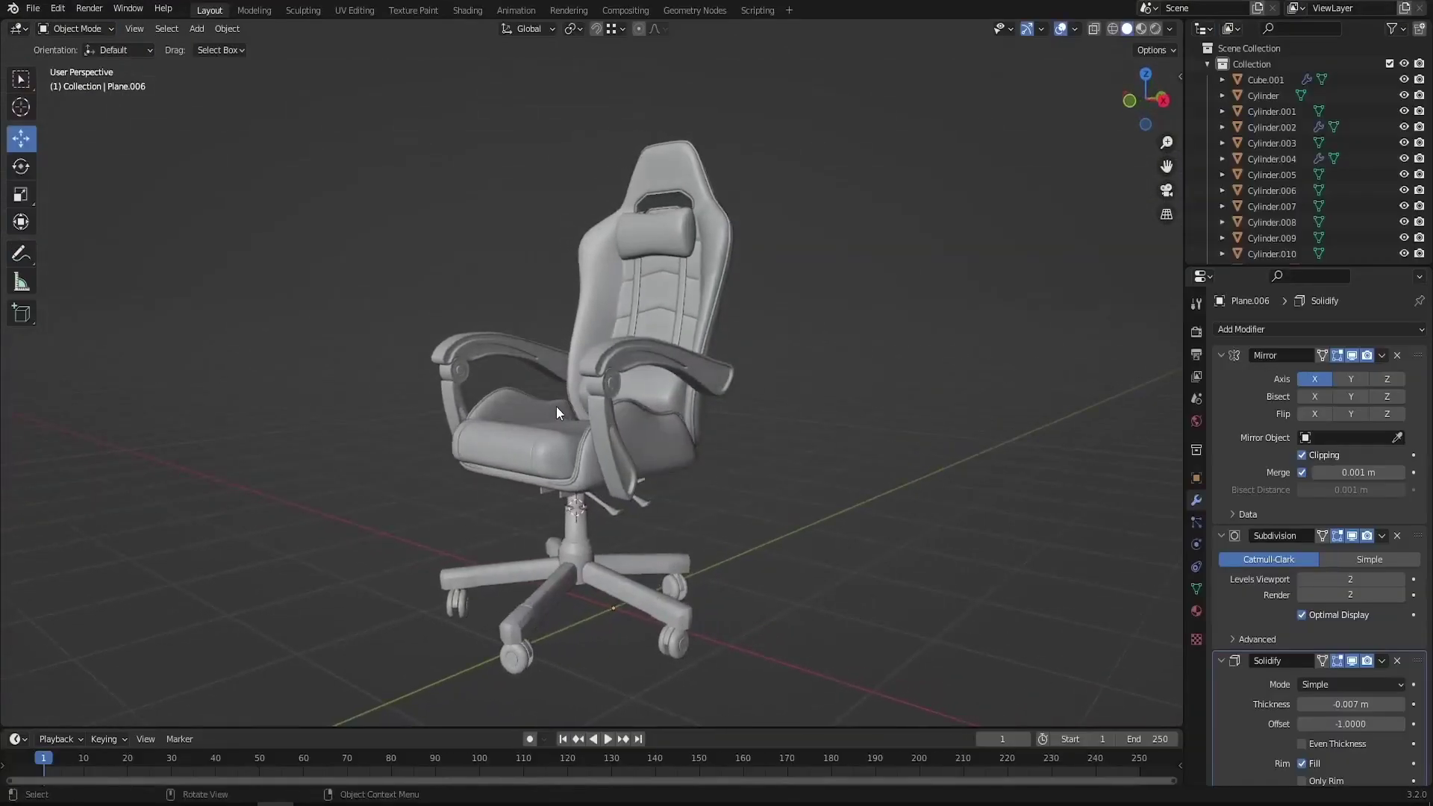
left_click(679, 287)
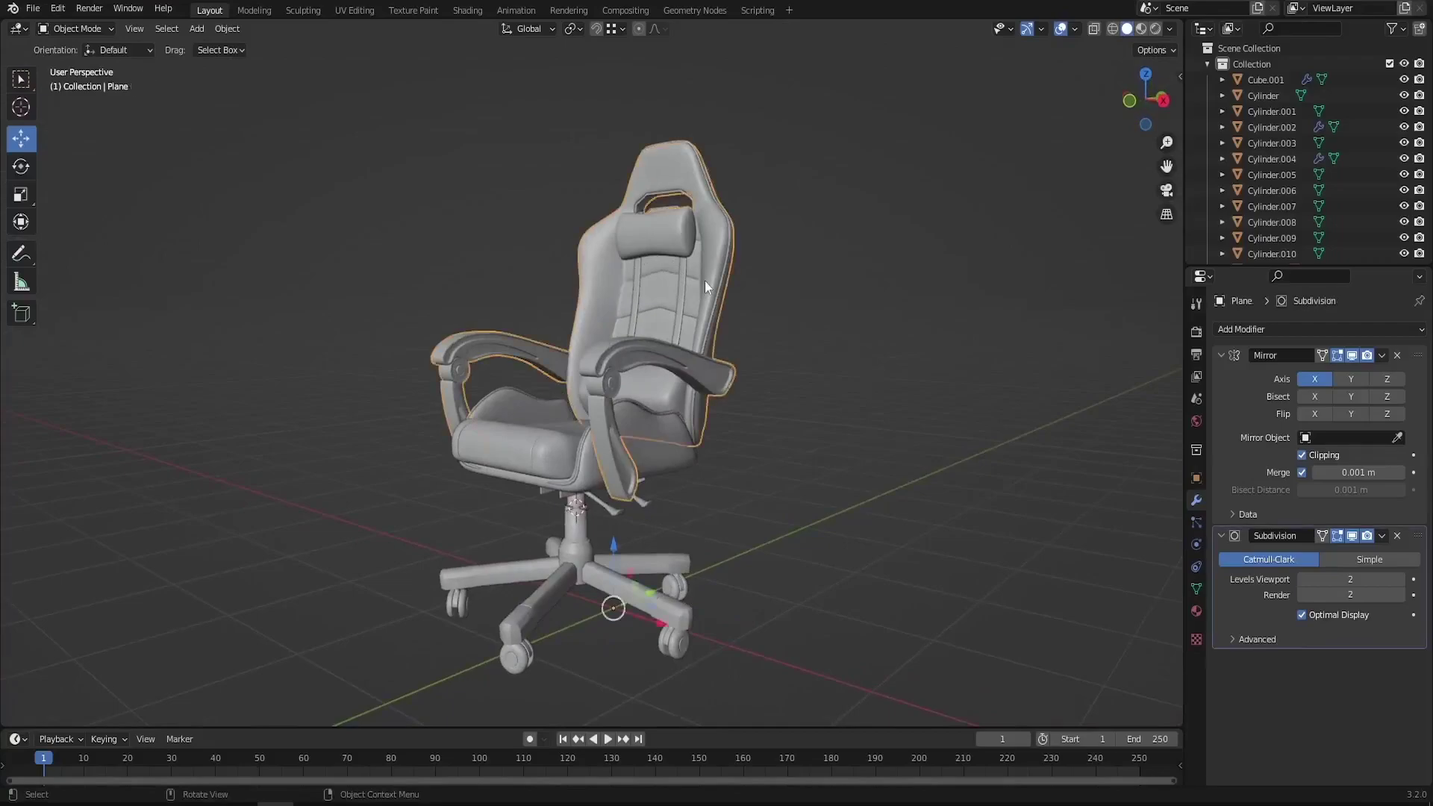
middle_click_drag(705, 281, 703, 266)
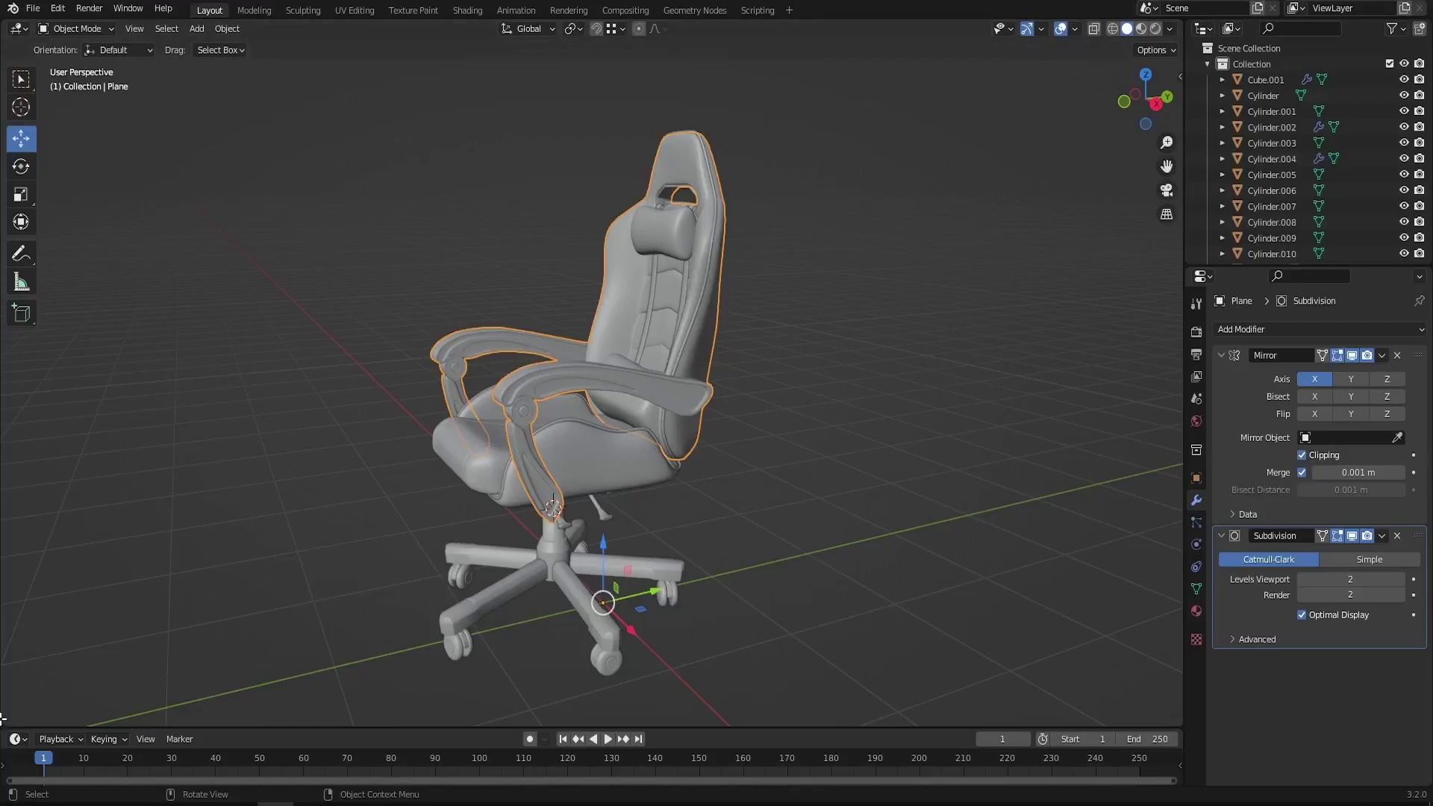
left_click_drag(15, 719, 565, 718)
left_click(19, 28)
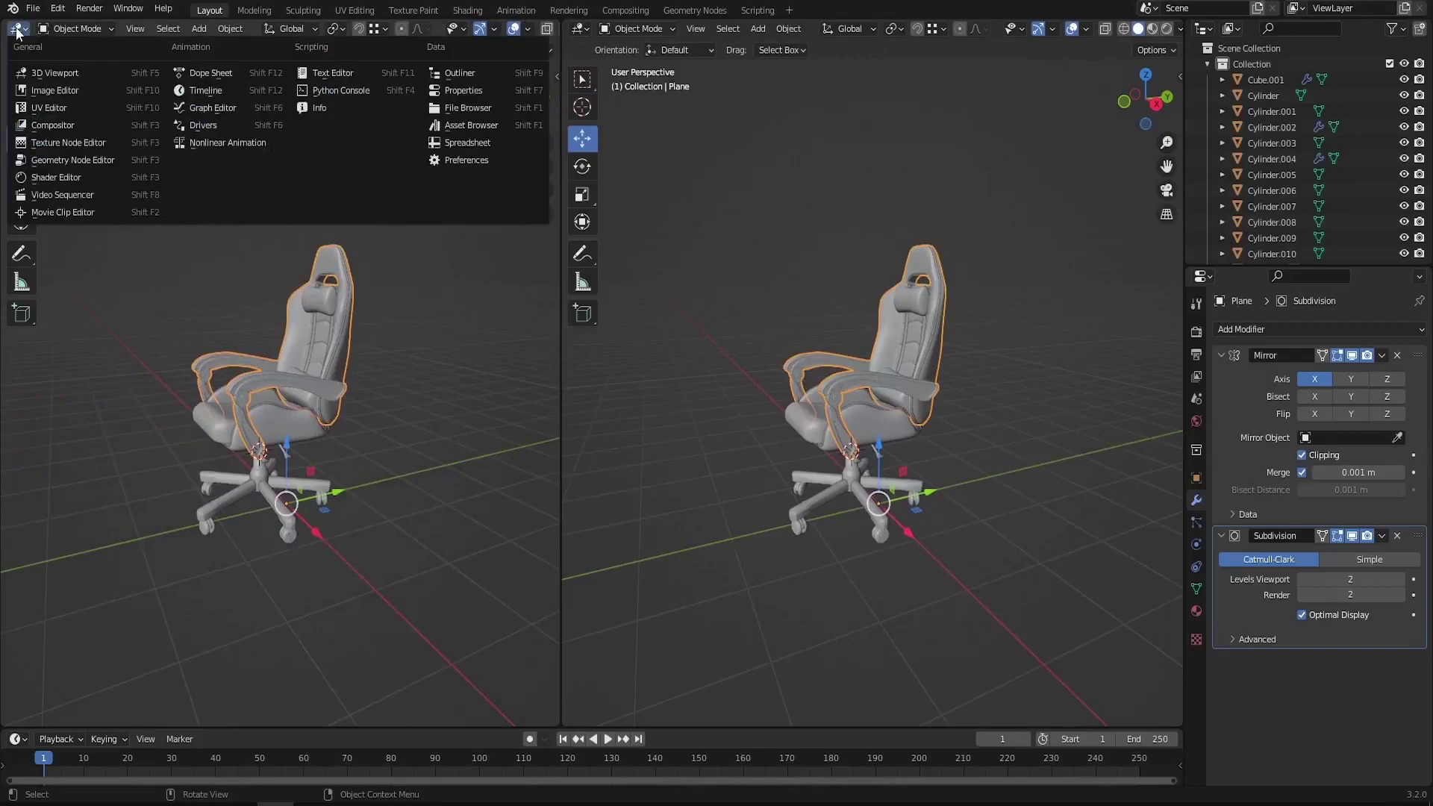
left_click(45, 108)
Join the seat cushion with the backrest and armrest object into one mesh
middle_click_drag(925, 456, 970, 475)
middle_click_drag(834, 369, 874, 416)
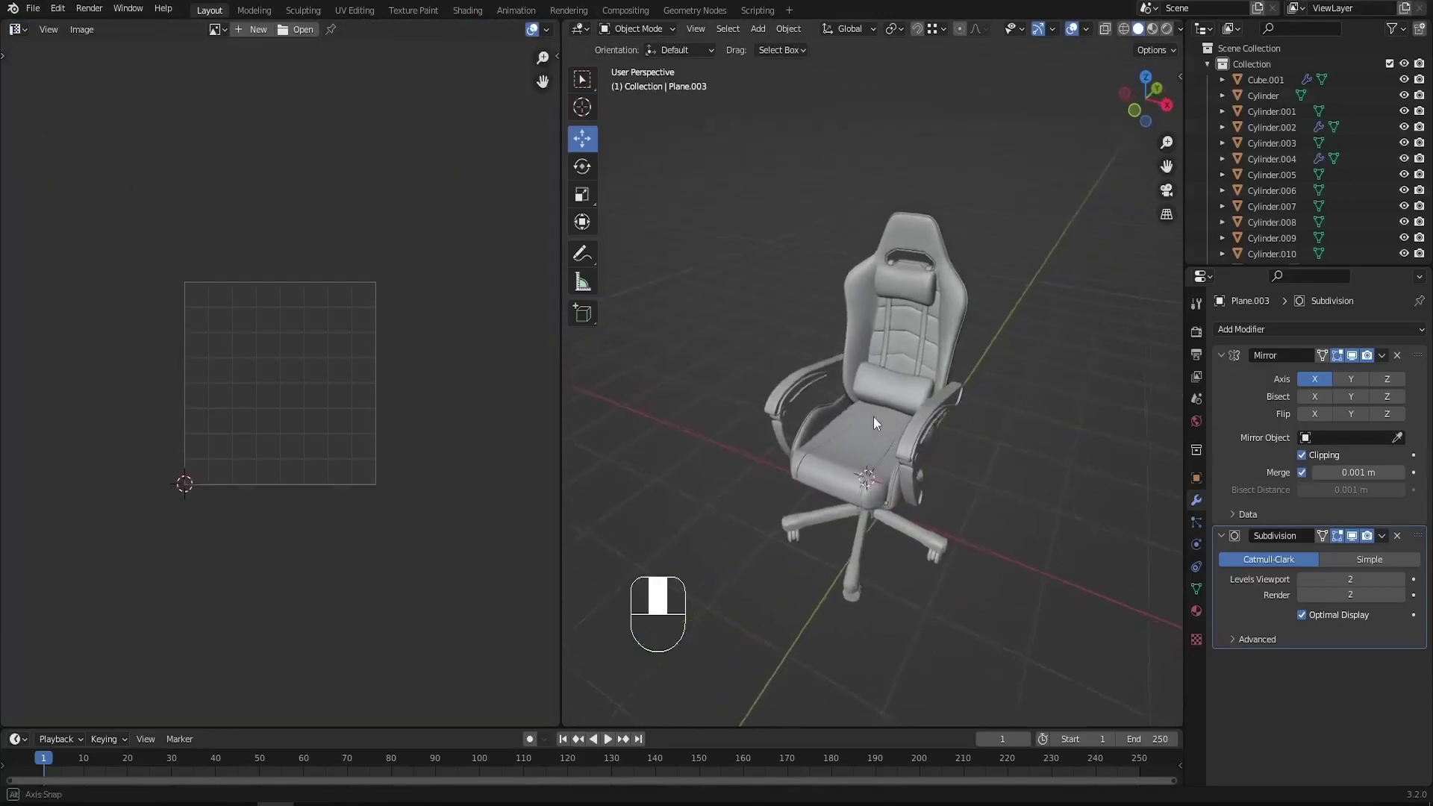
scroll(877, 429, "up", 5)
left_click(850, 460)
key("g")
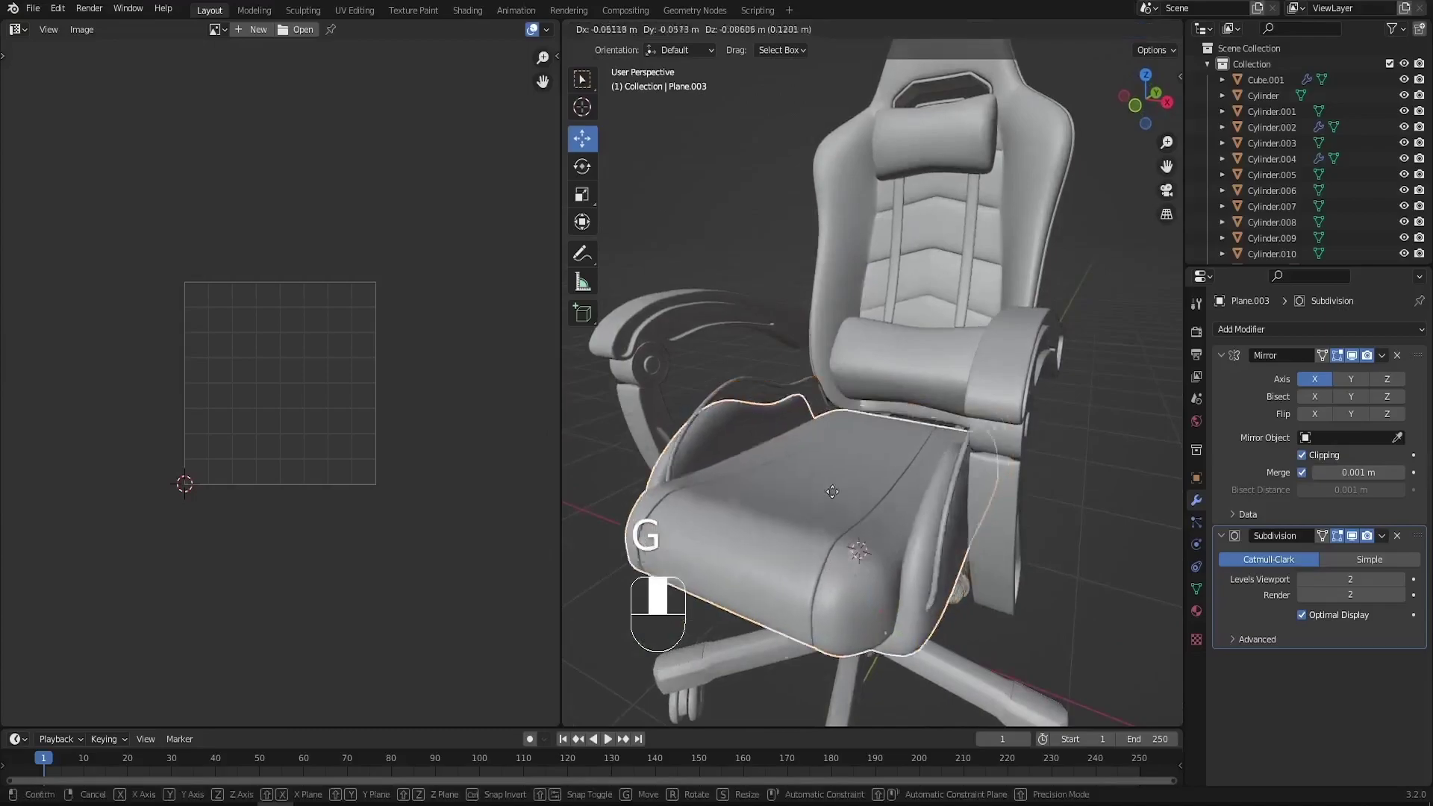
right_click(863, 389)
left_click(915, 278, "shift")
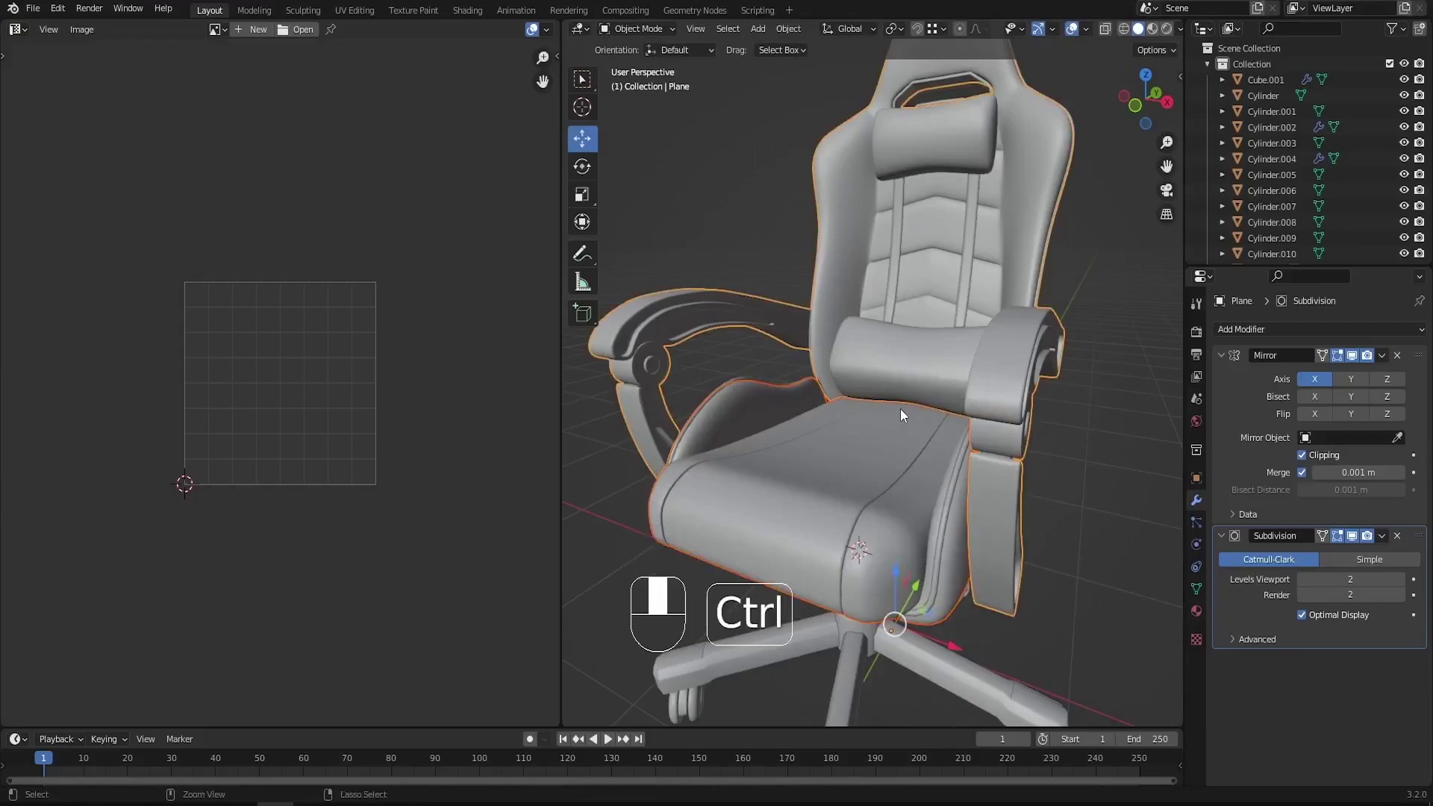
key("ctrl+j")
key("g")
right_click(881, 382)
Select all linked parts of the armrest in Edit Mode and separate them into their own object
scroll(896, 383, "down", 3)
middle_click_drag(978, 392, 948, 371)
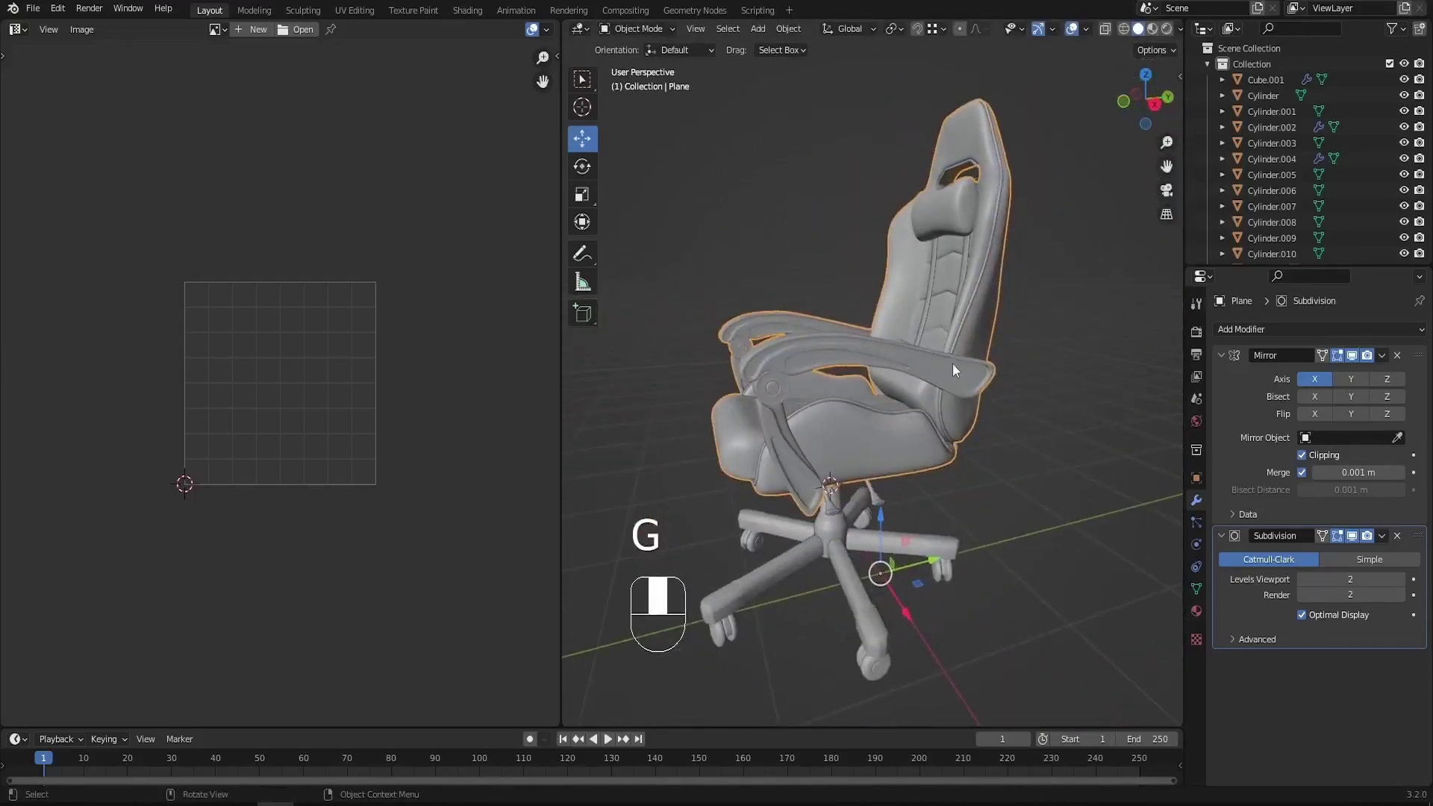
key("Tab")
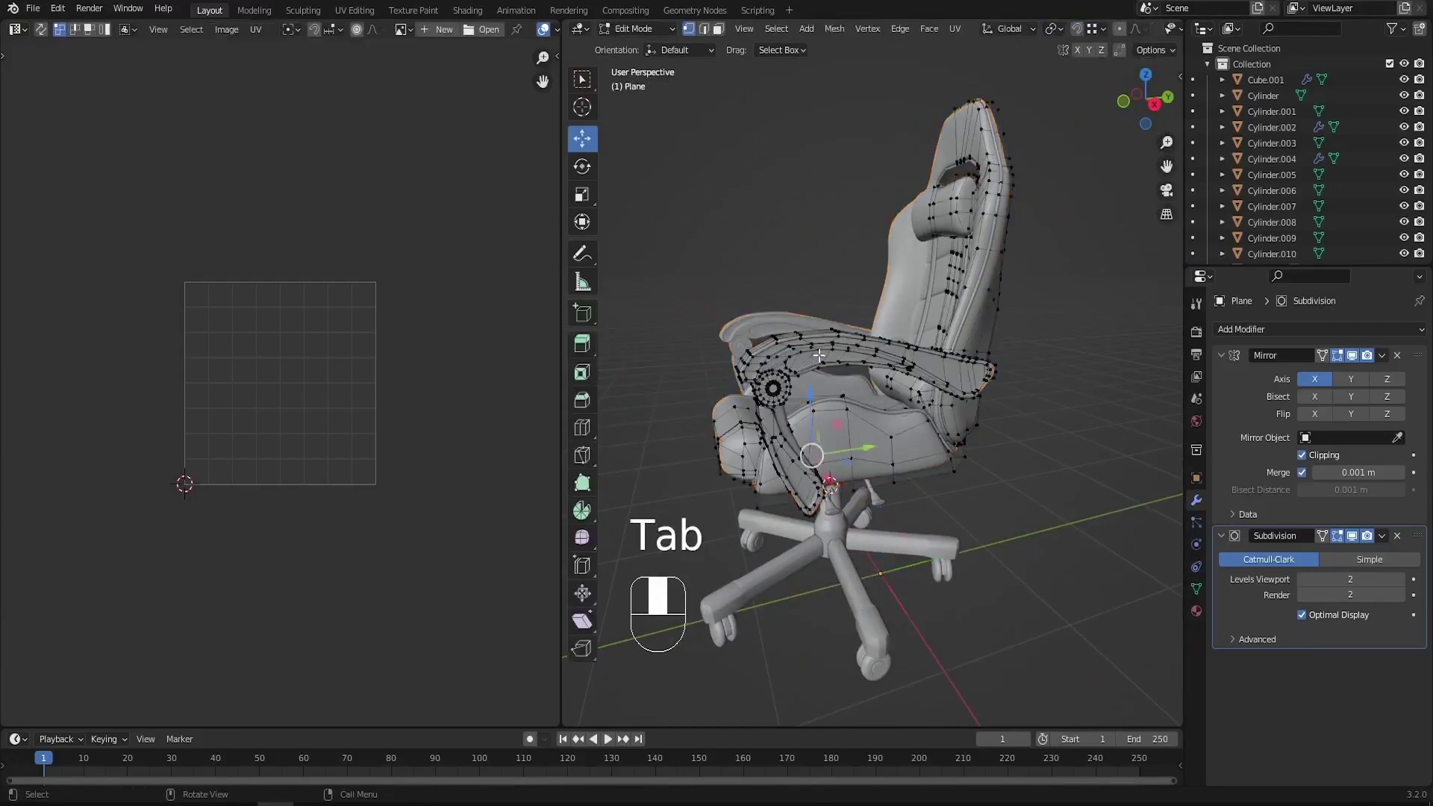
key("alt+a")
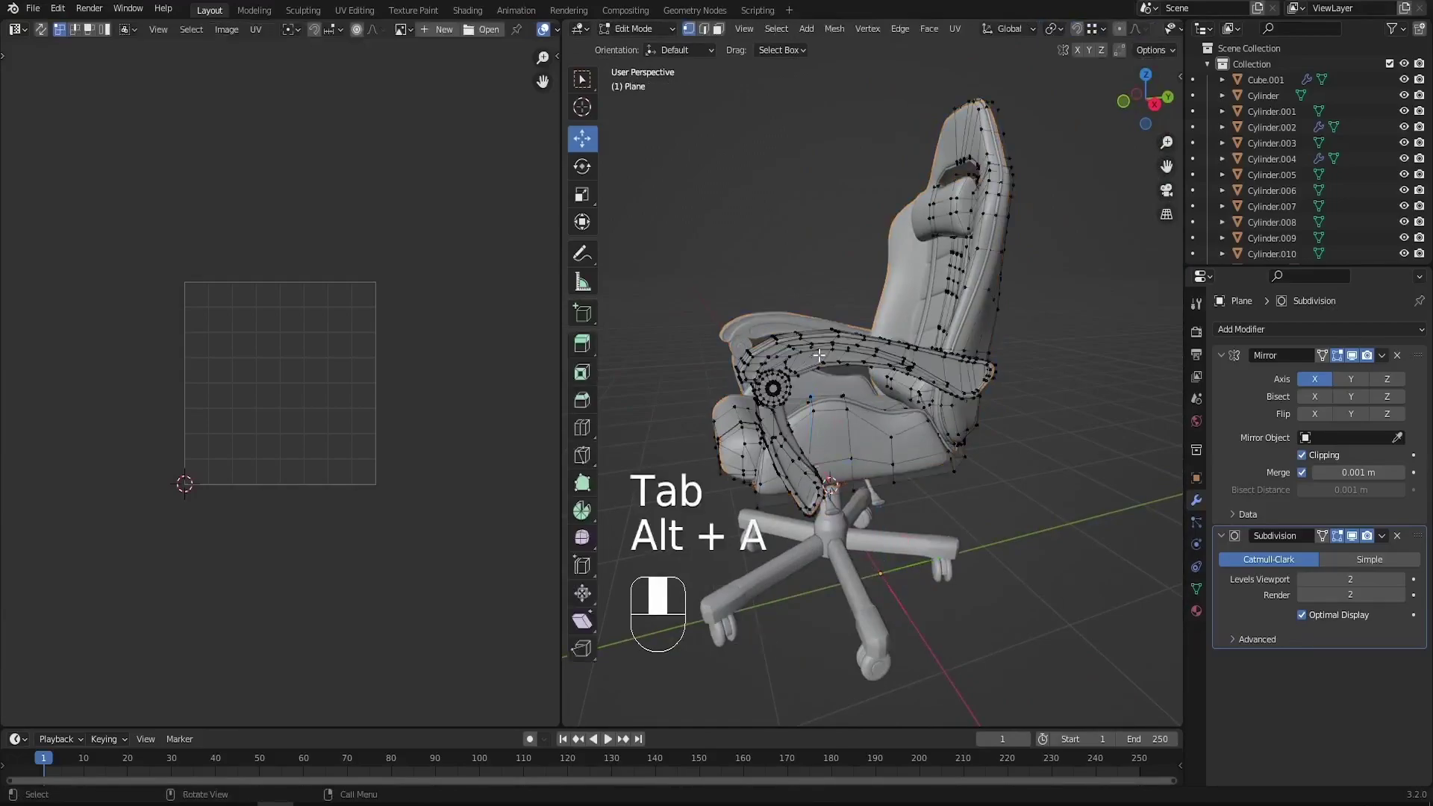
key("l")
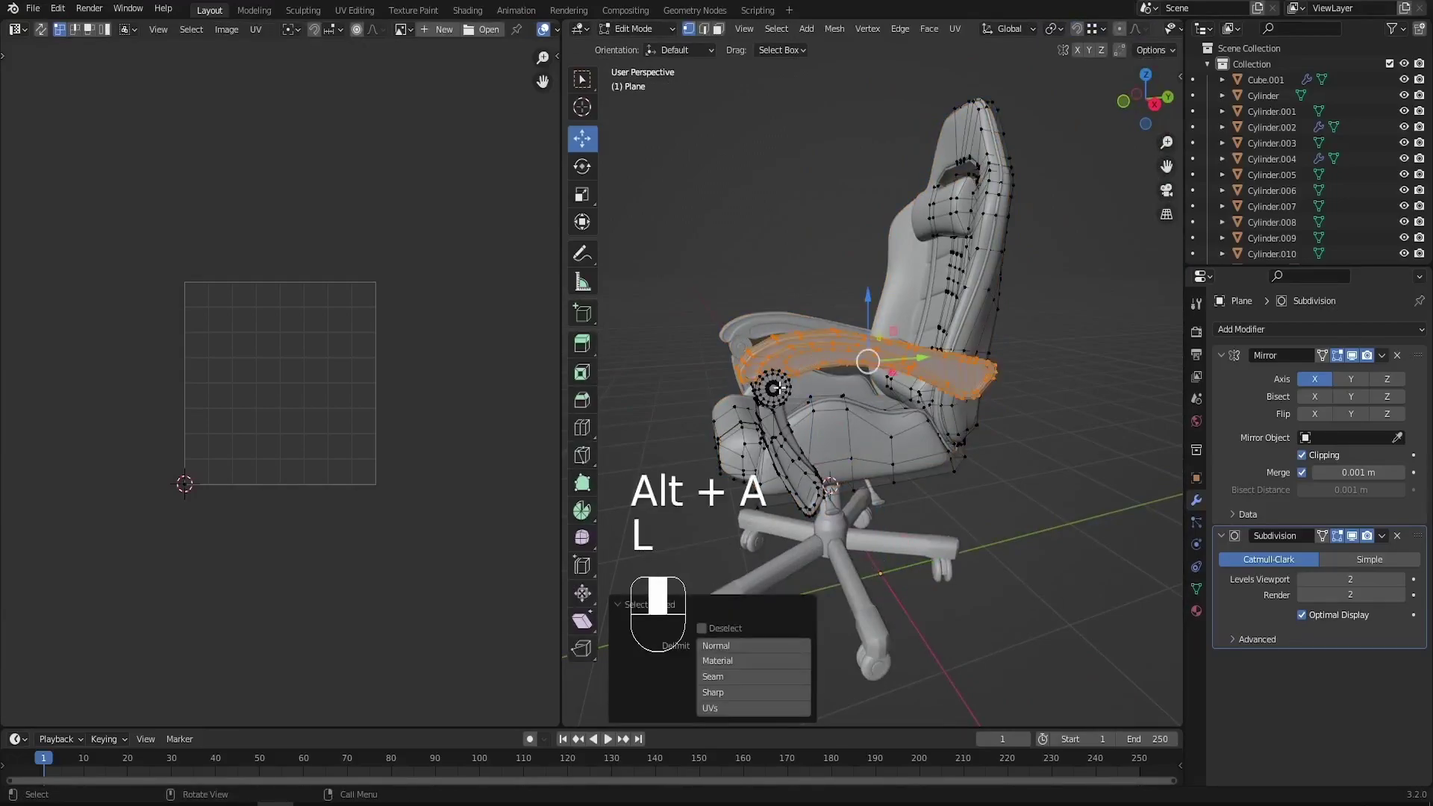
key("l")
key("l")
key("l")
middle_click_drag(783, 426, 831, 403)
scroll(830, 403, "up", 4)
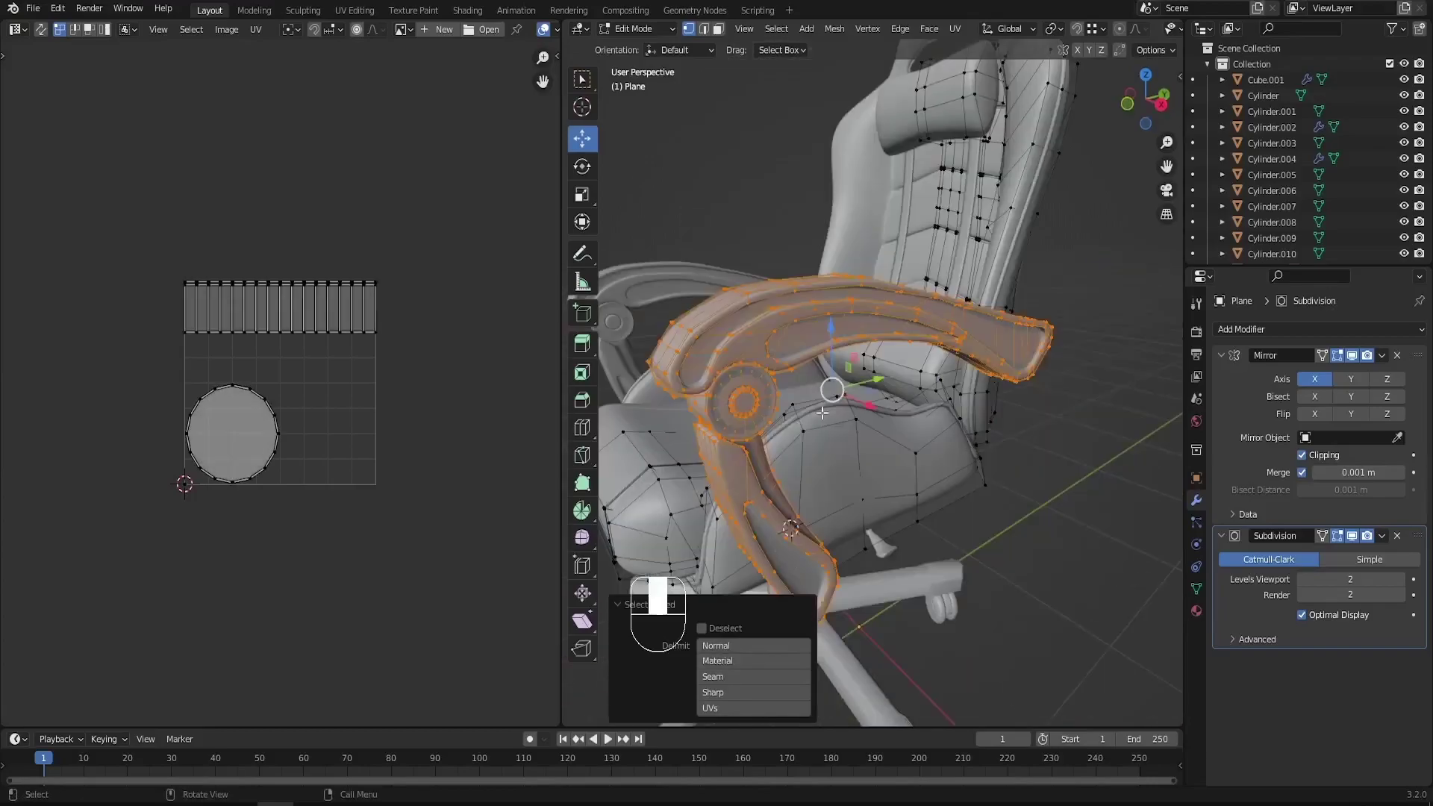
key("p")
left_click(863, 409)
key("Tab")
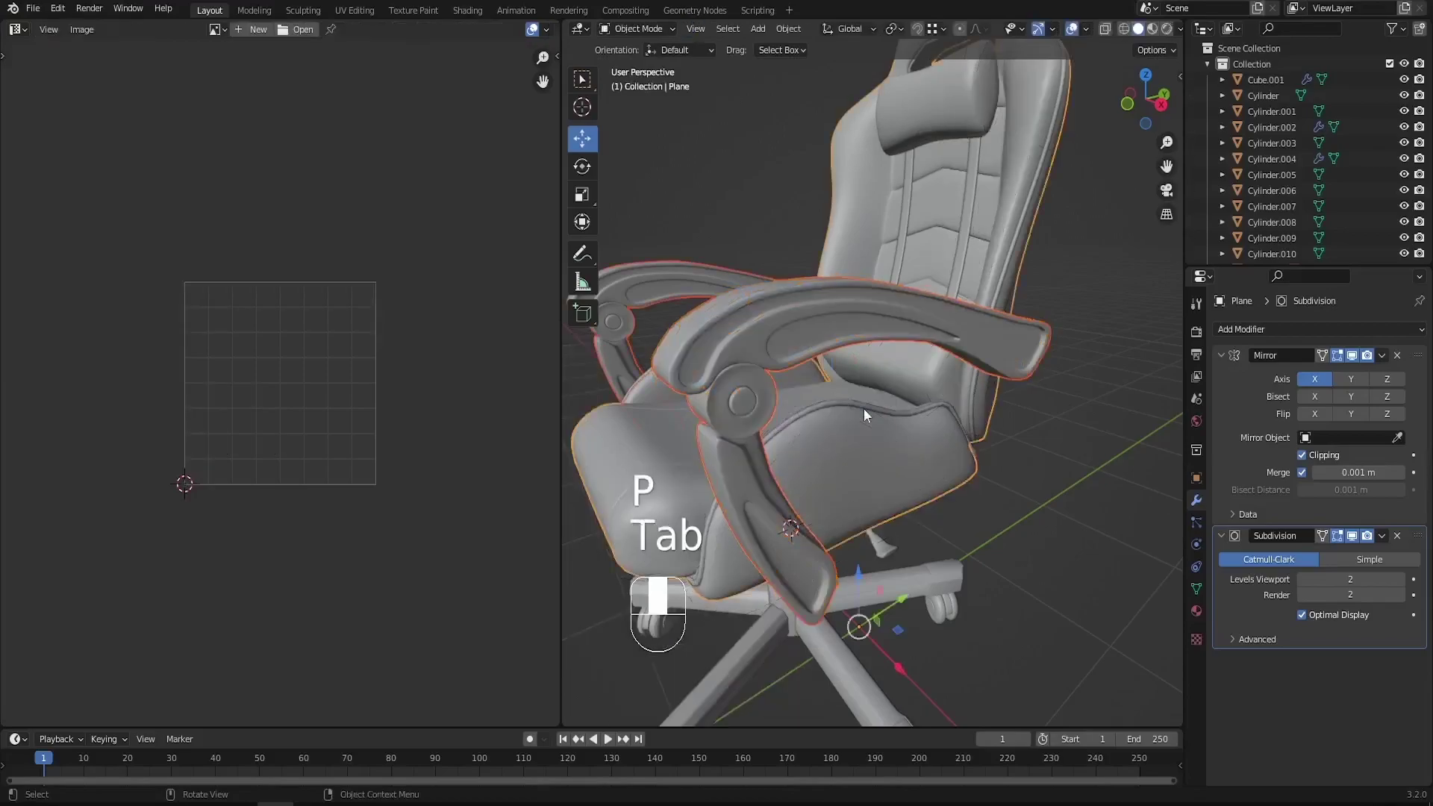
Apply the Mirror and Subdivision modifiers on the backrest and seat cushion object
scroll(864, 409, "down", 4)
key("g")
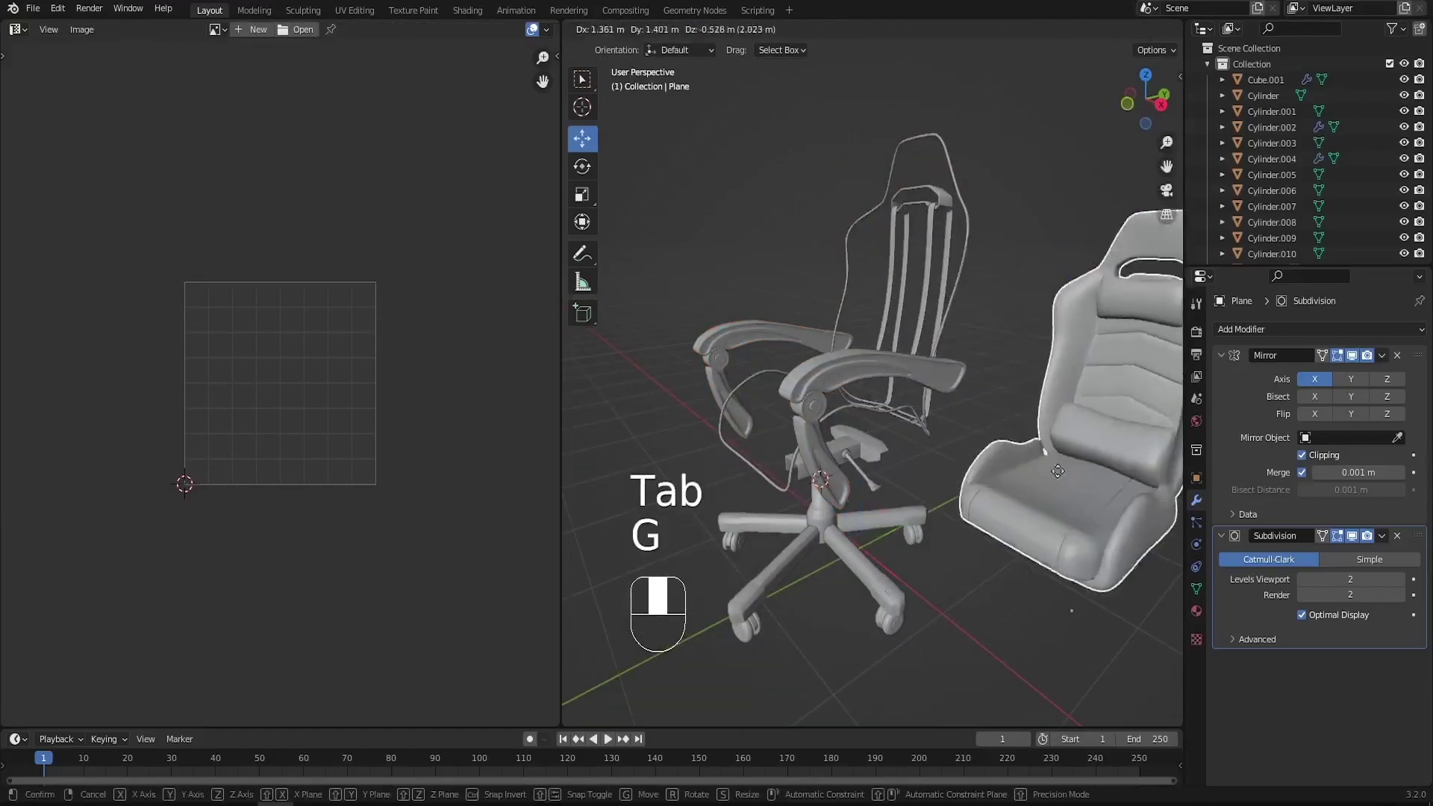
left_click(838, 287)
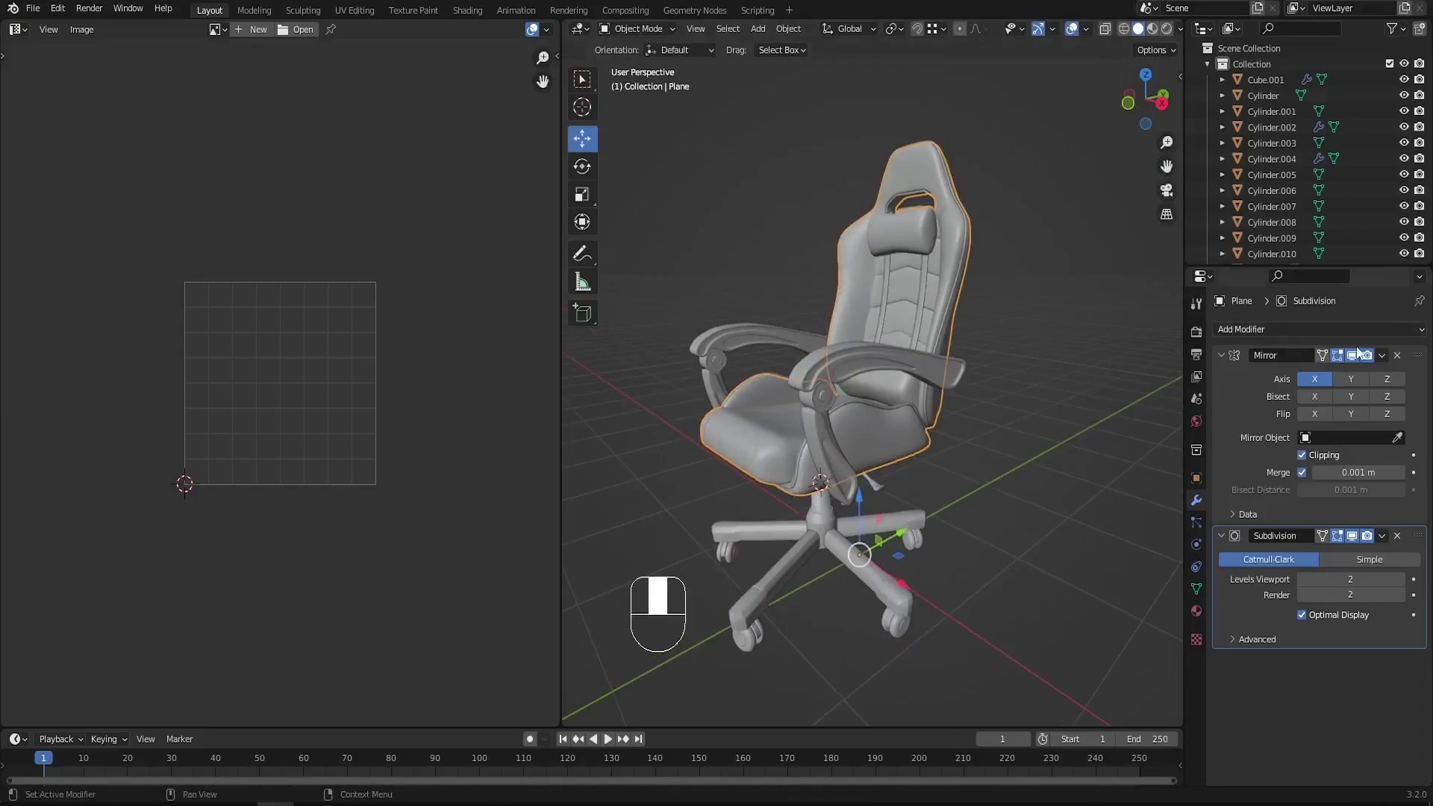
left_click(1382, 356)
left_click(1360, 370)
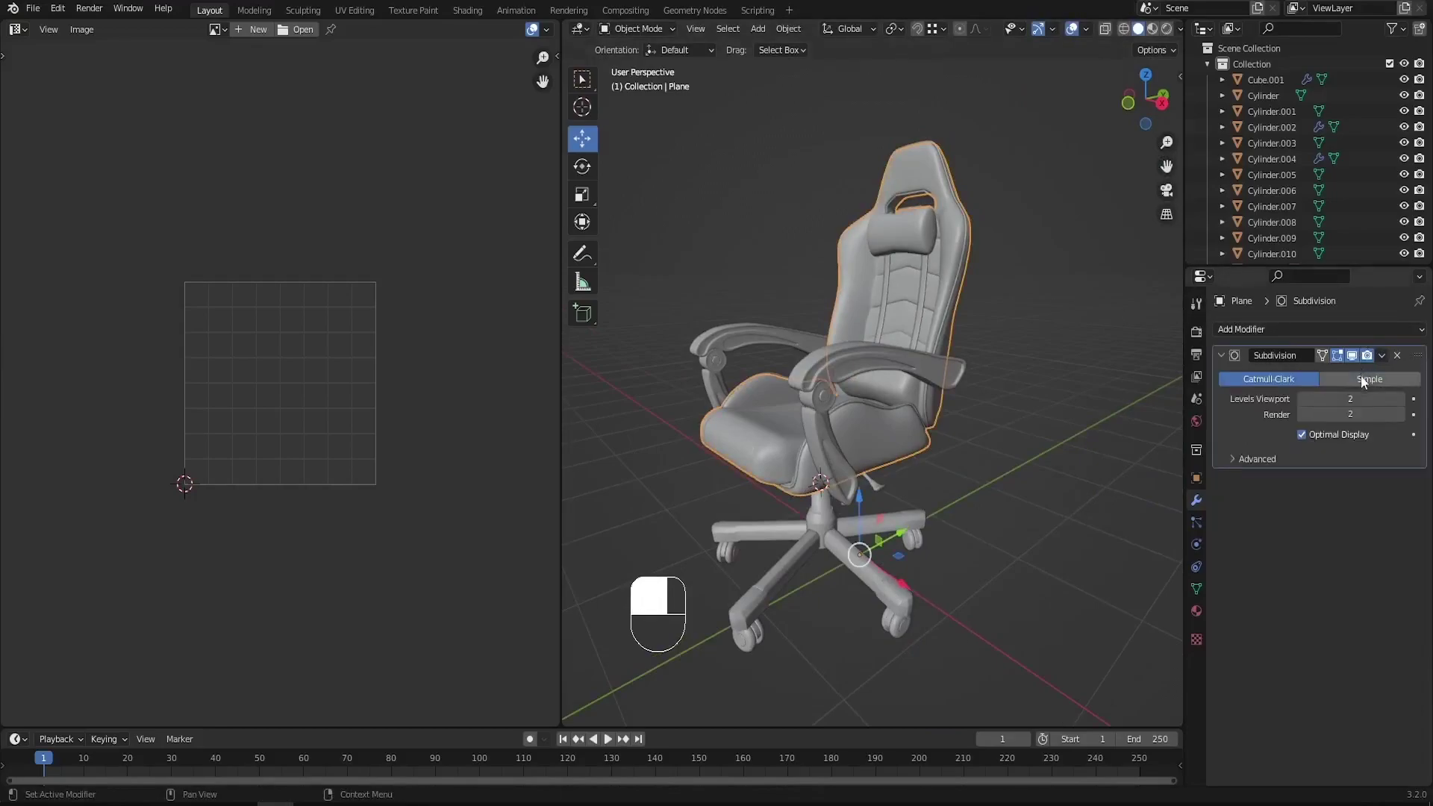
left_click(1383, 356)
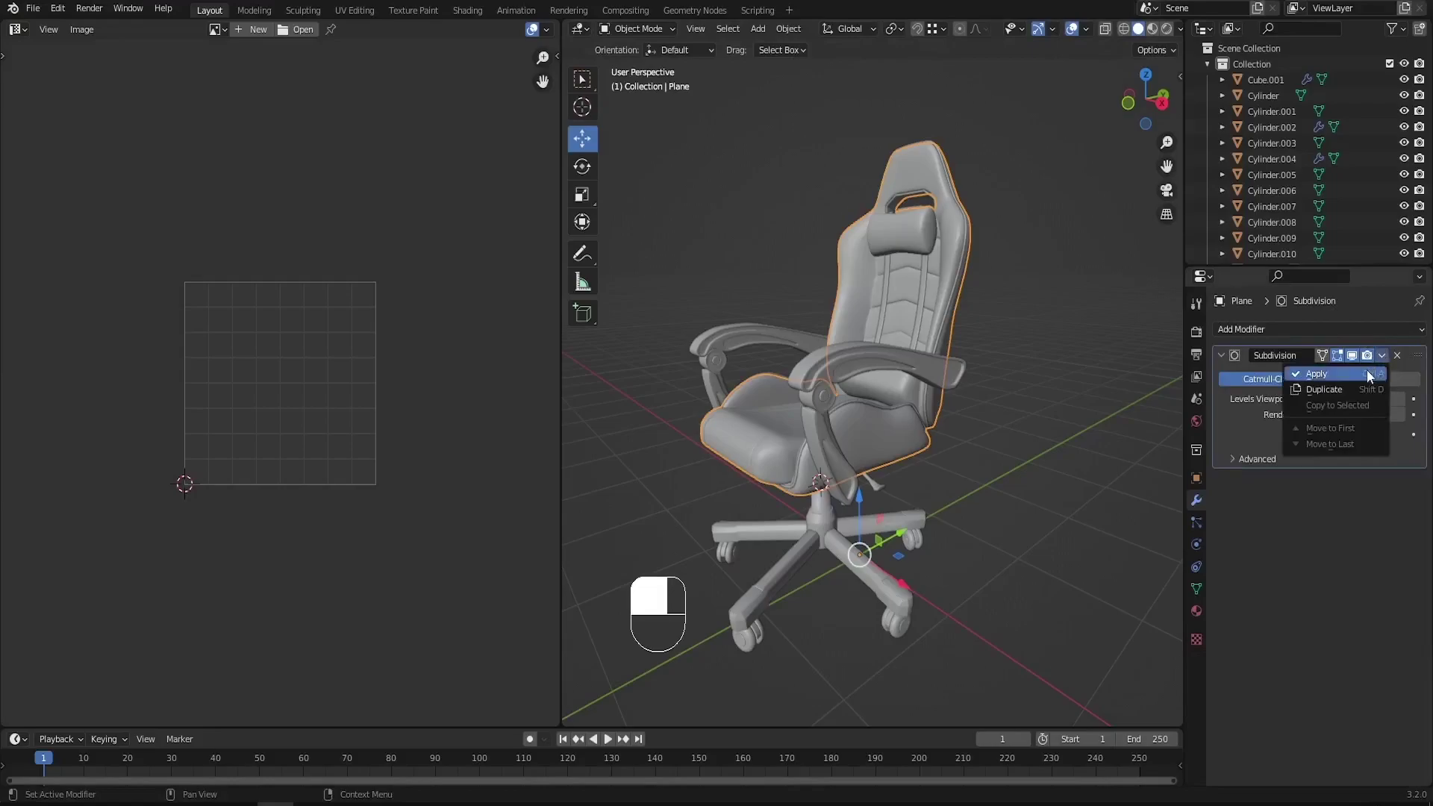
left_click(1357, 373)
Enter Edit Mode on the backrest and seat mesh and switch to edge selection
middle_click_drag(773, 314, 830, 346)
key("Tab")
middle_click_drag(1021, 304, 884, 306)
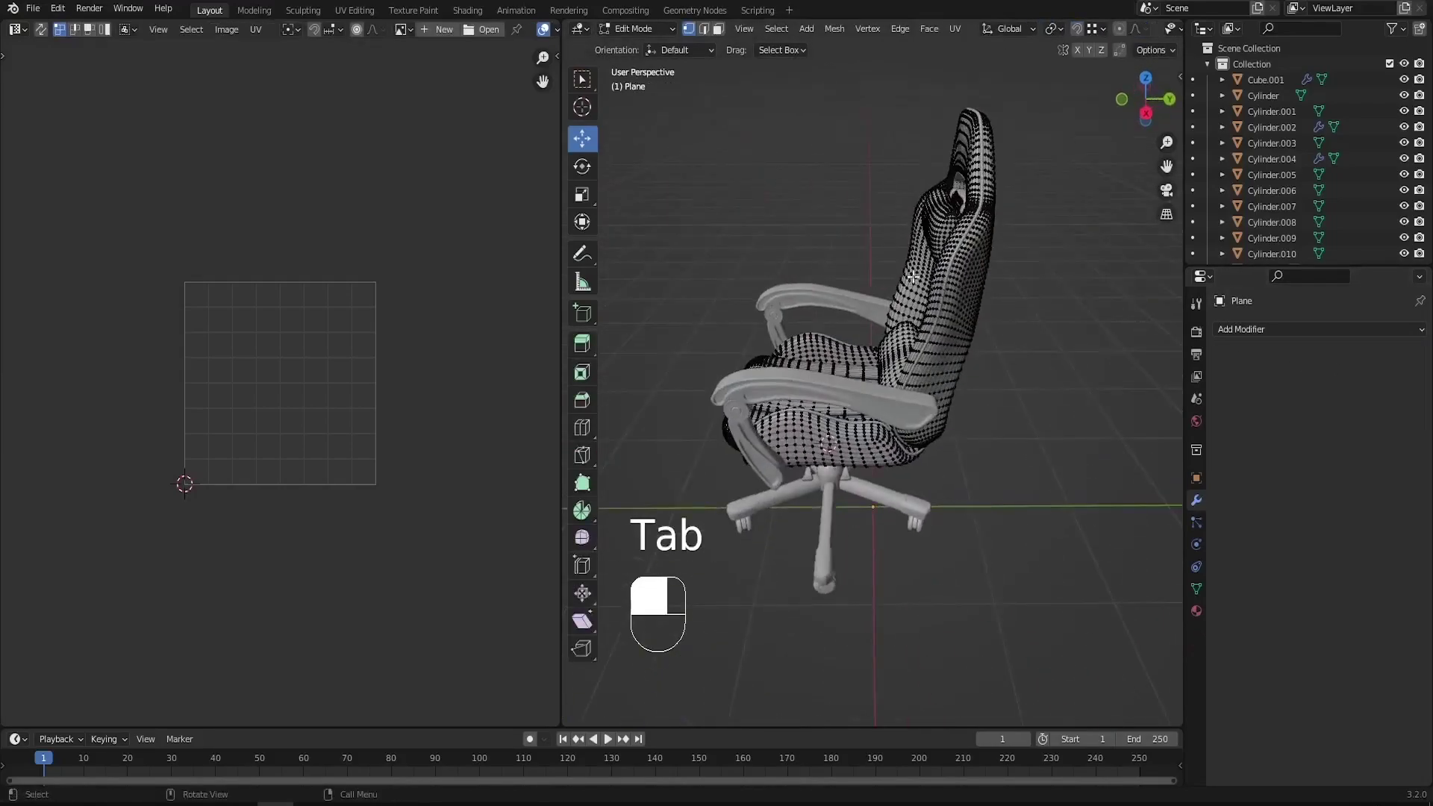
middle_click_drag(896, 282, 956, 336)
scroll(962, 216, "up", 4)
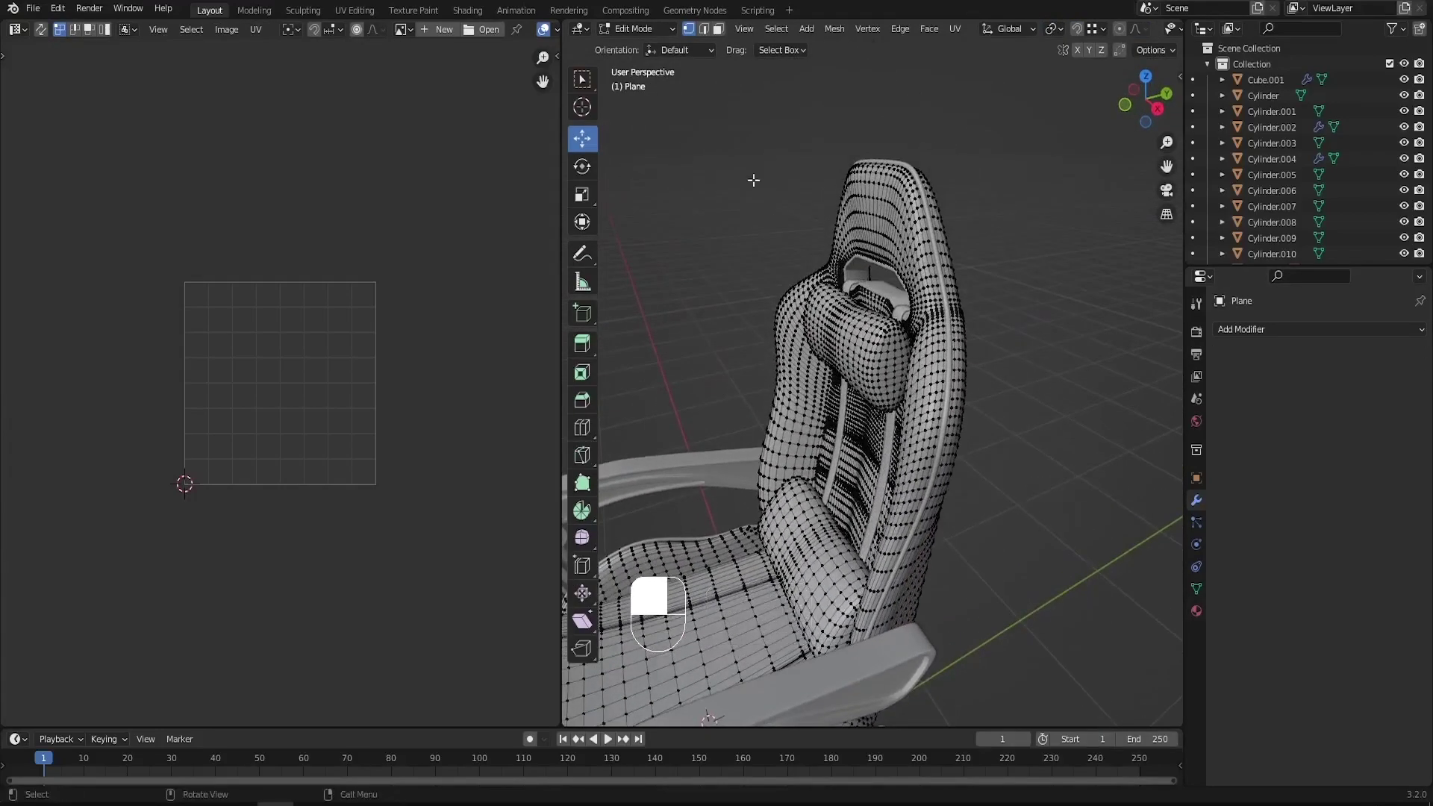
left_click(705, 29)
Mark a seam on the edge loop around the backrest's outer side, using wireframe shading to see through the mesh
middle_click_drag(928, 209, 912, 221)
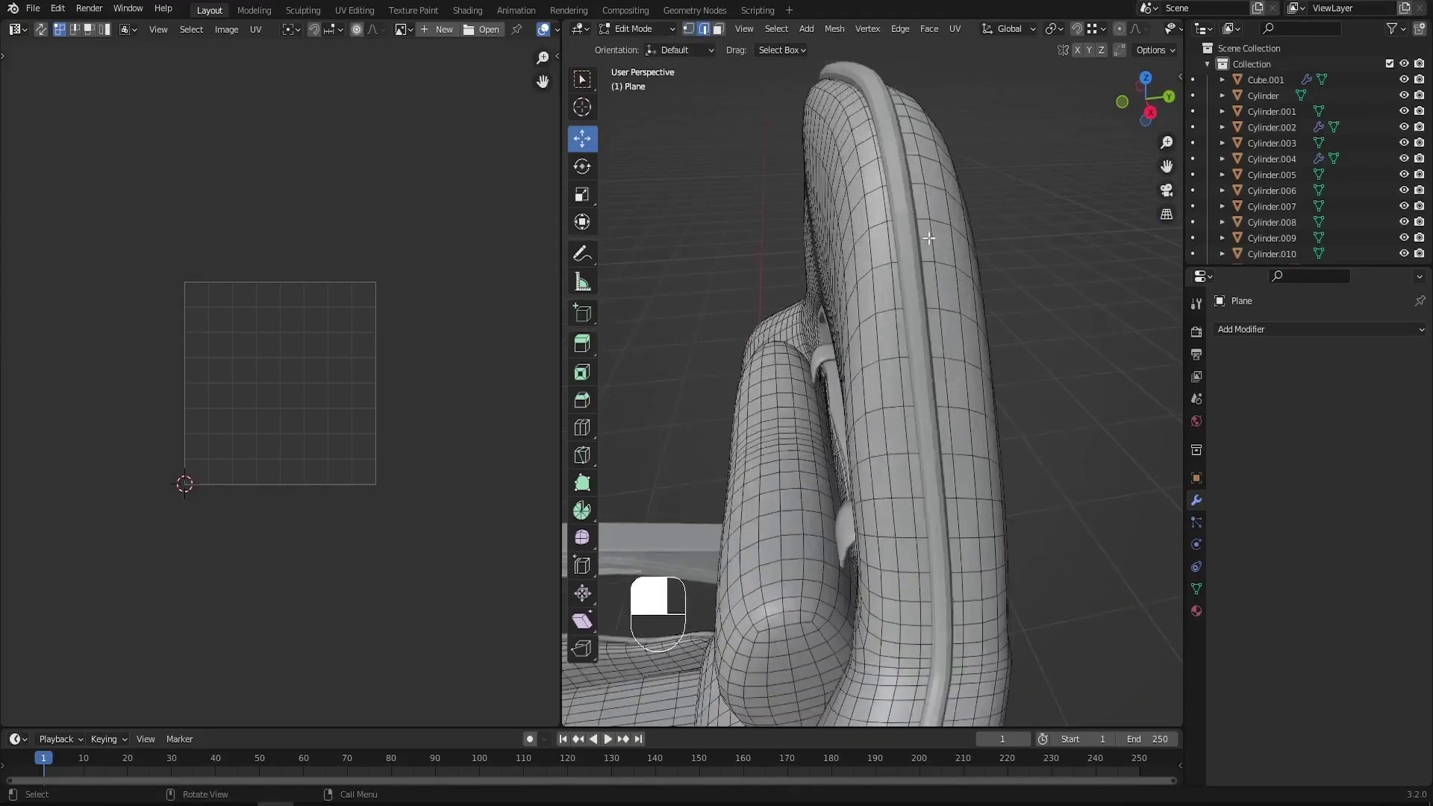
middle_click_drag(809, 665, 1002, 271, "alt")
key("z")
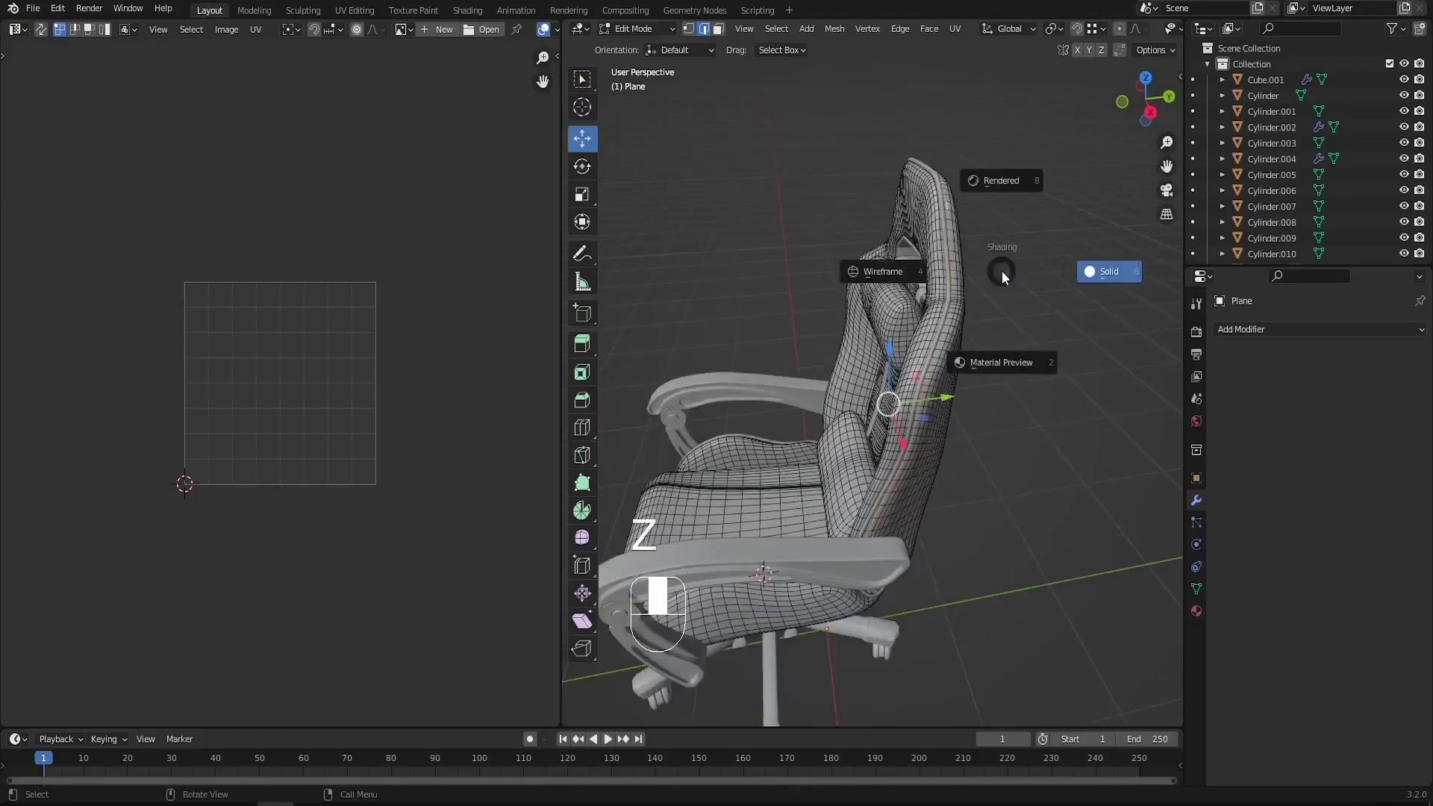
left_click(884, 271)
mouse_move(928, 307)
middle_mouse_down()
mouse_move(931, 294)
mouse_move(931, 351)
mouse_move(965, 357)
middle_mouse_up()
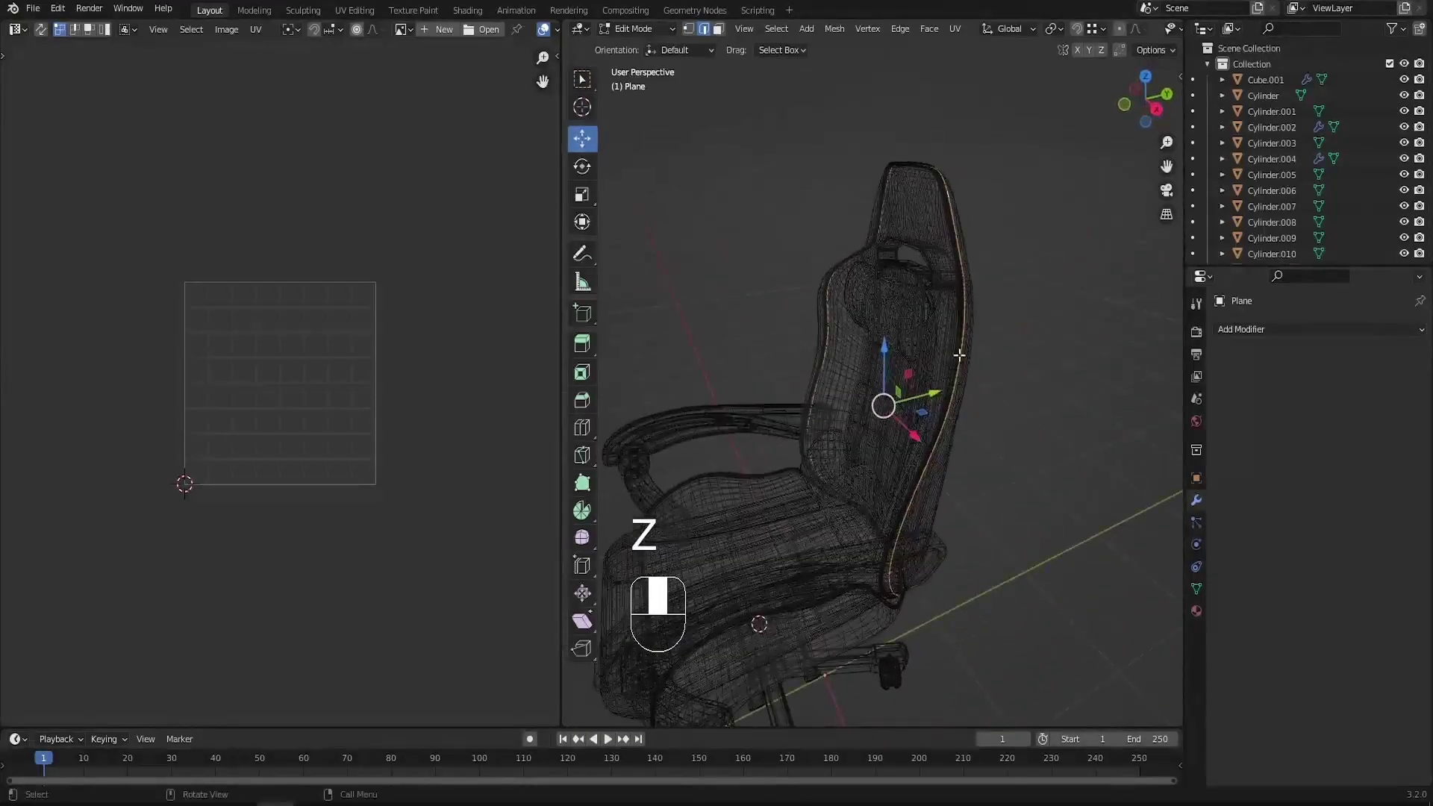
key("ctrl+e")
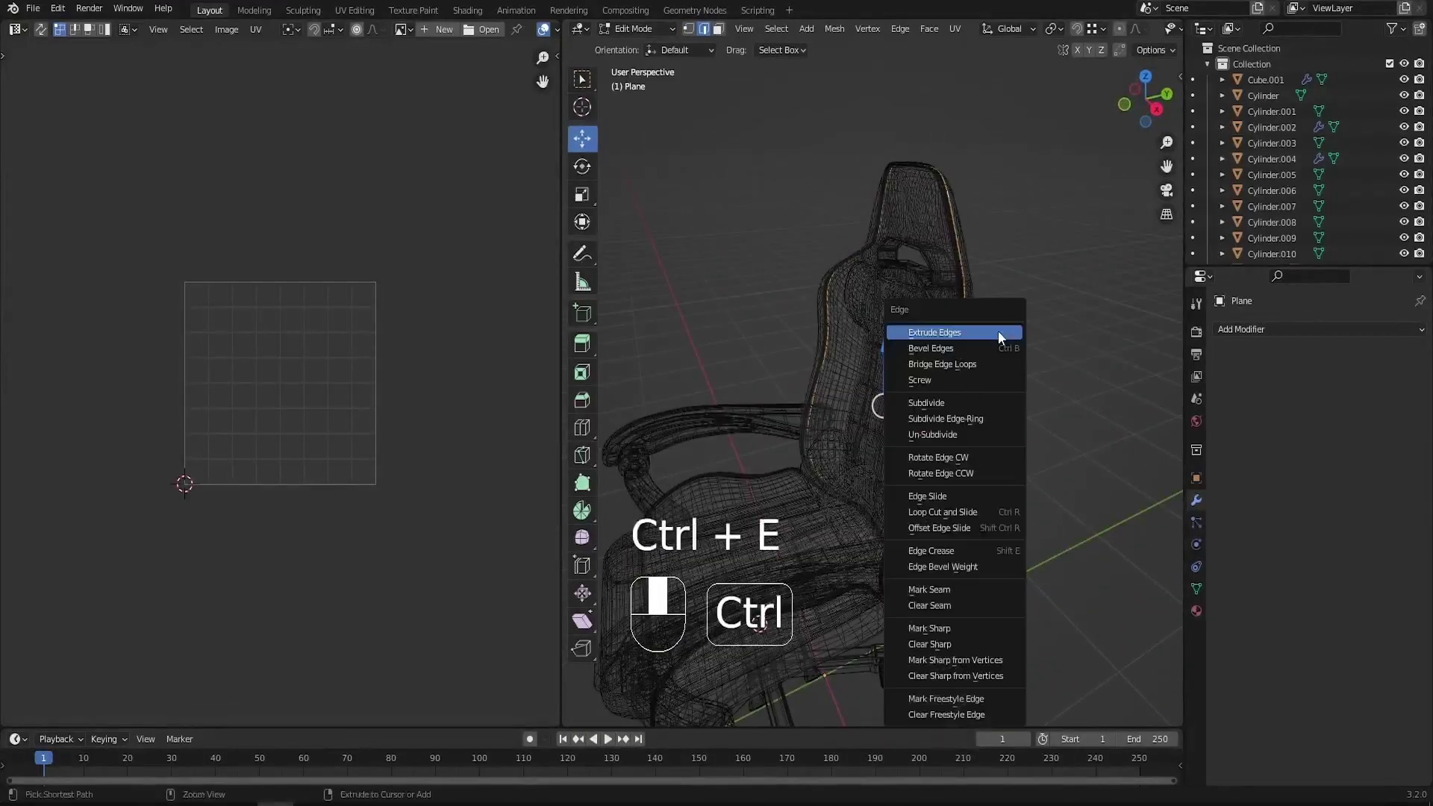
left_click(927, 592)
key("Tab")
middle_click_drag(941, 343, 921, 275)
key("Tab")
Select the whole linked backrest mesh and unwrap it
scroll(938, 265, "up", 4)
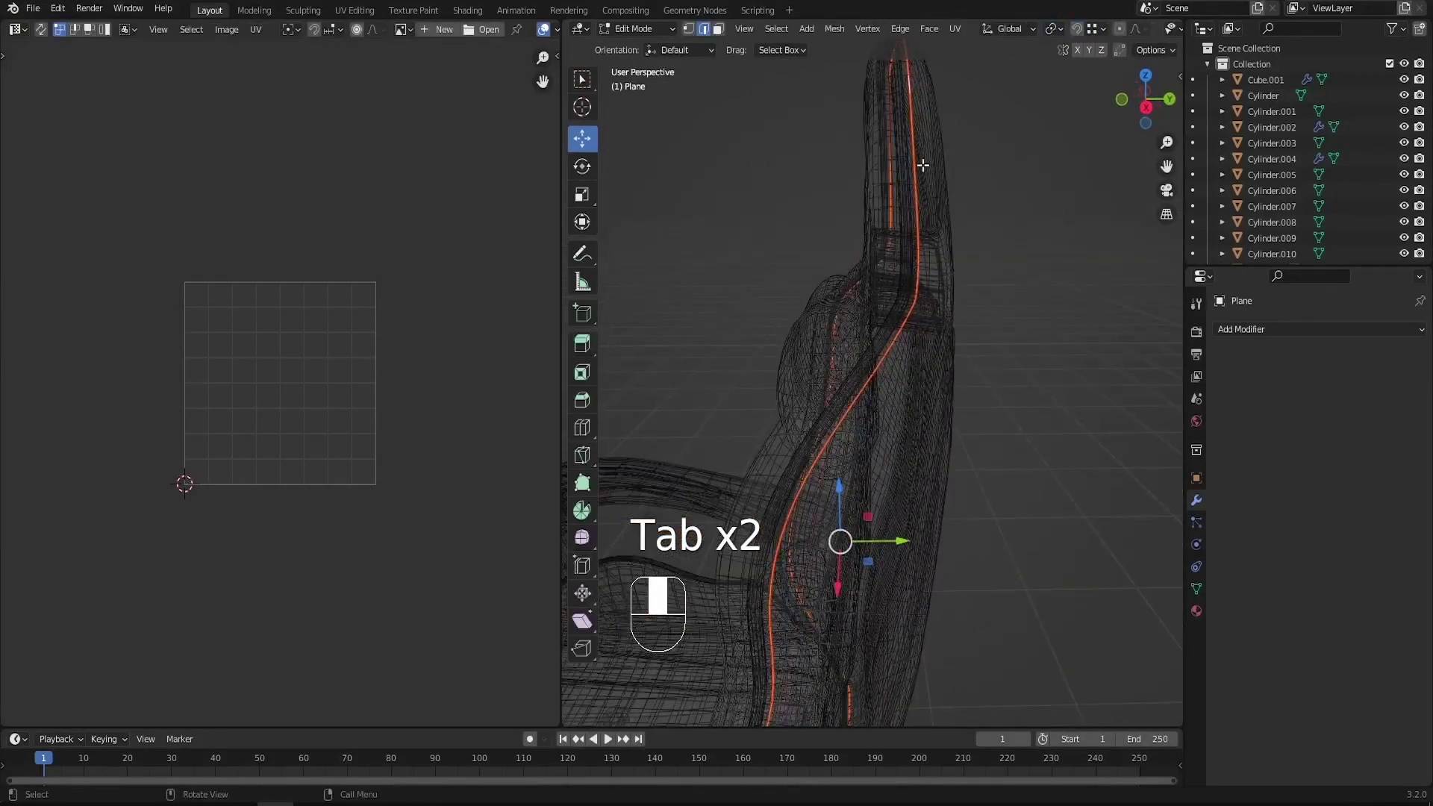
middle_click_drag(923, 166, 918, 246)
scroll(918, 164, "up", 2)
scroll(930, 205, "down", 4)
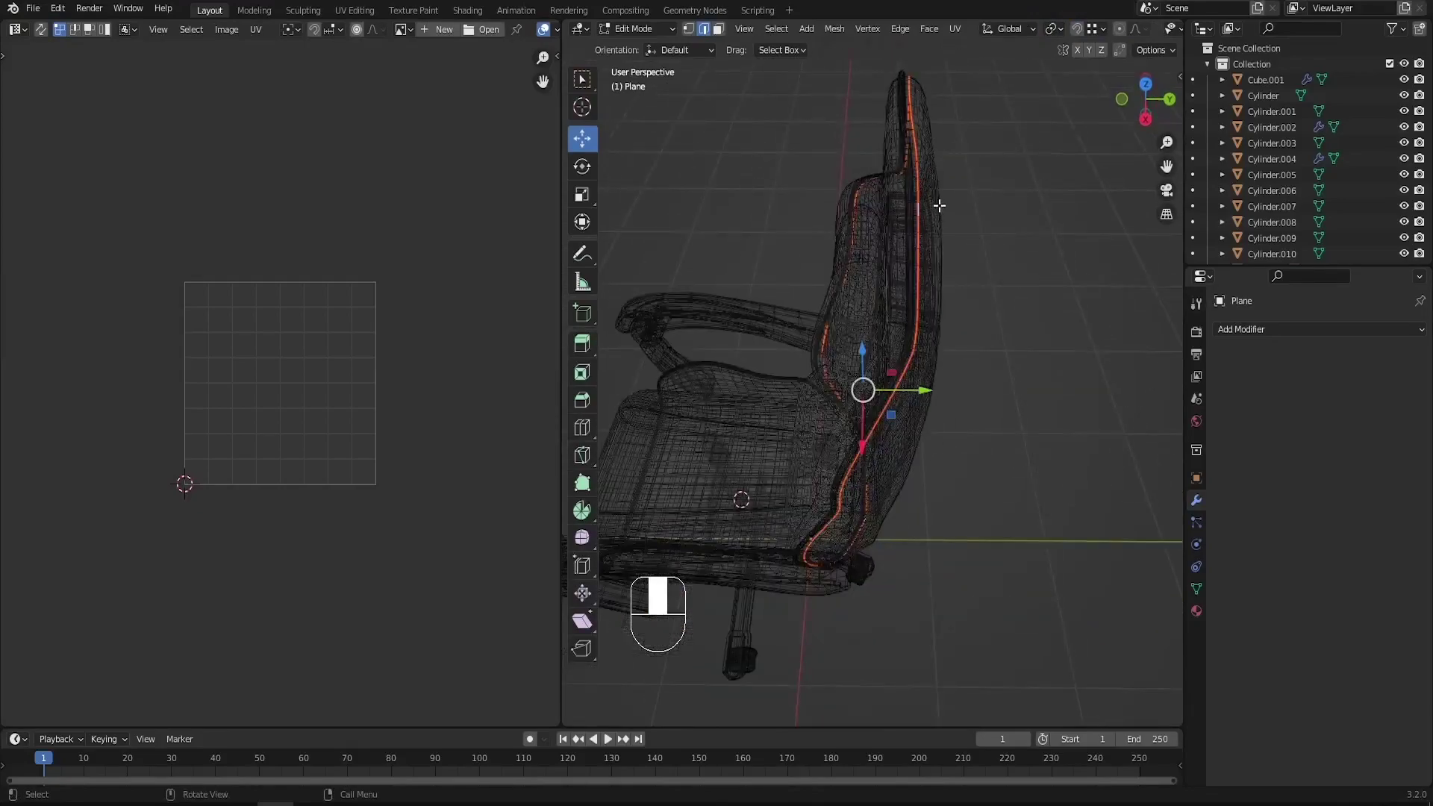
key("l")
middle_click_drag(937, 205, 988, 202)
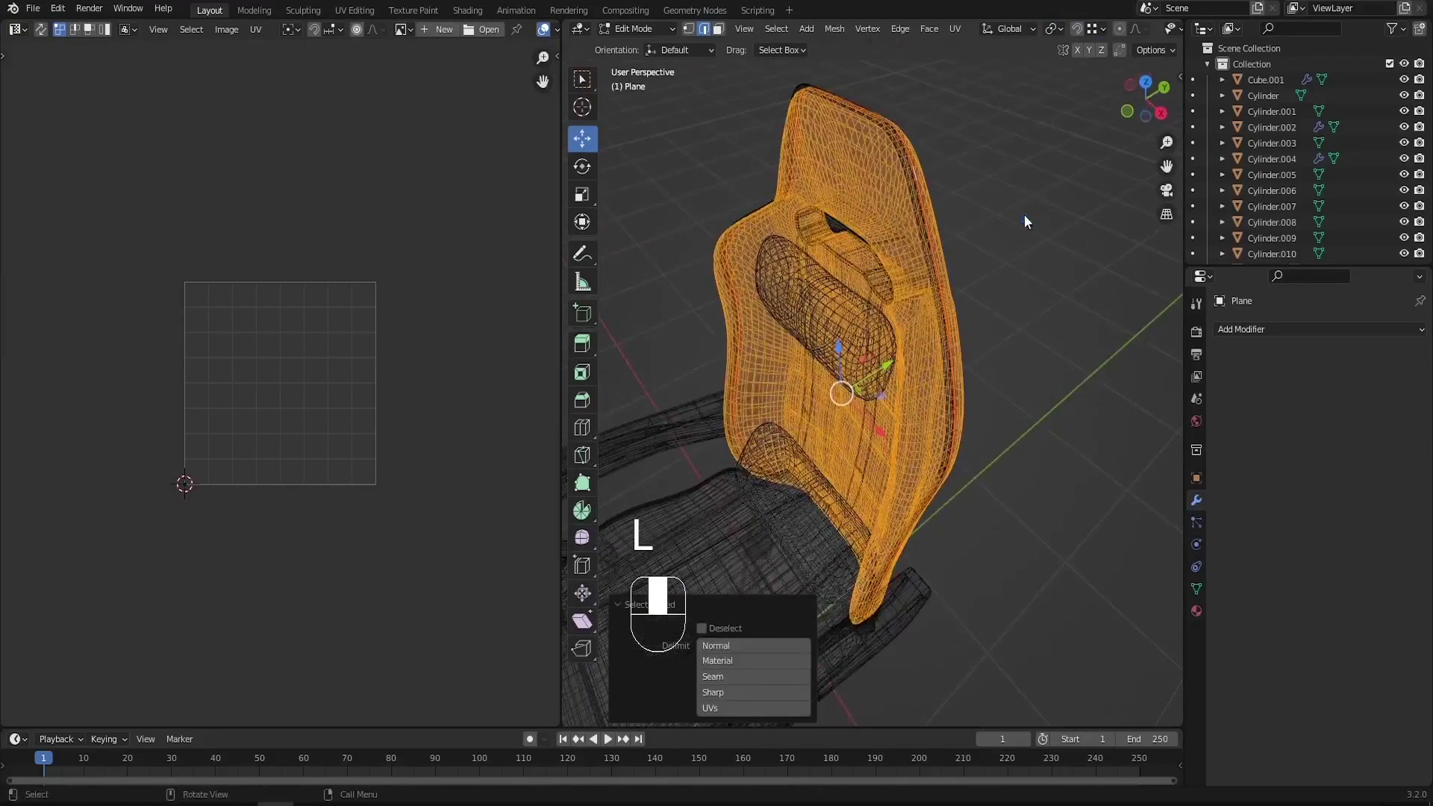
key("u")
left_click(1024, 213)
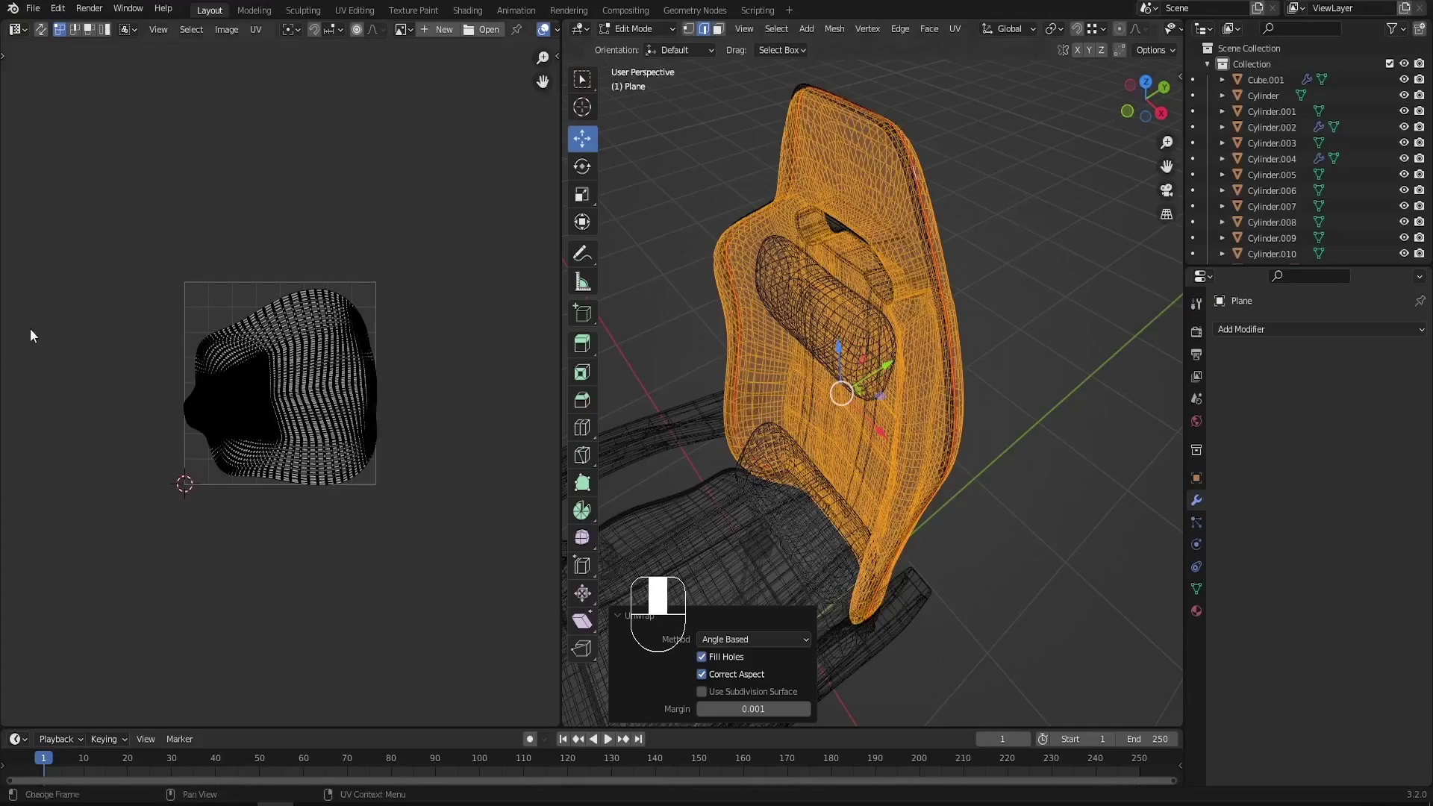
scroll(209, 383, "up", 2)
scroll(209, 383, "up", 2)
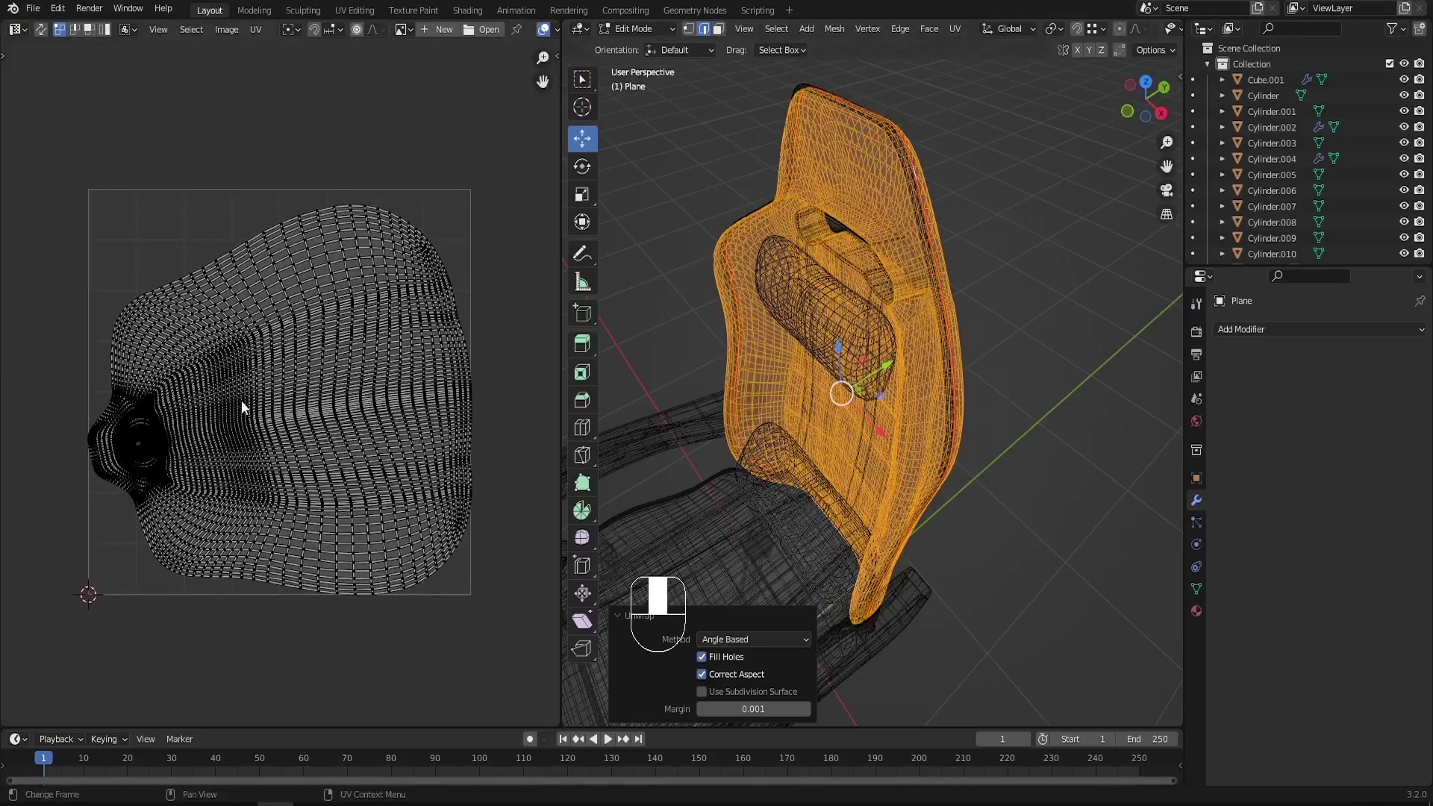
Mark a seam on the edge loop inside the backrest's upper opening, selecting it in wireframe shading
middle_click_drag(794, 369, 890, 373)
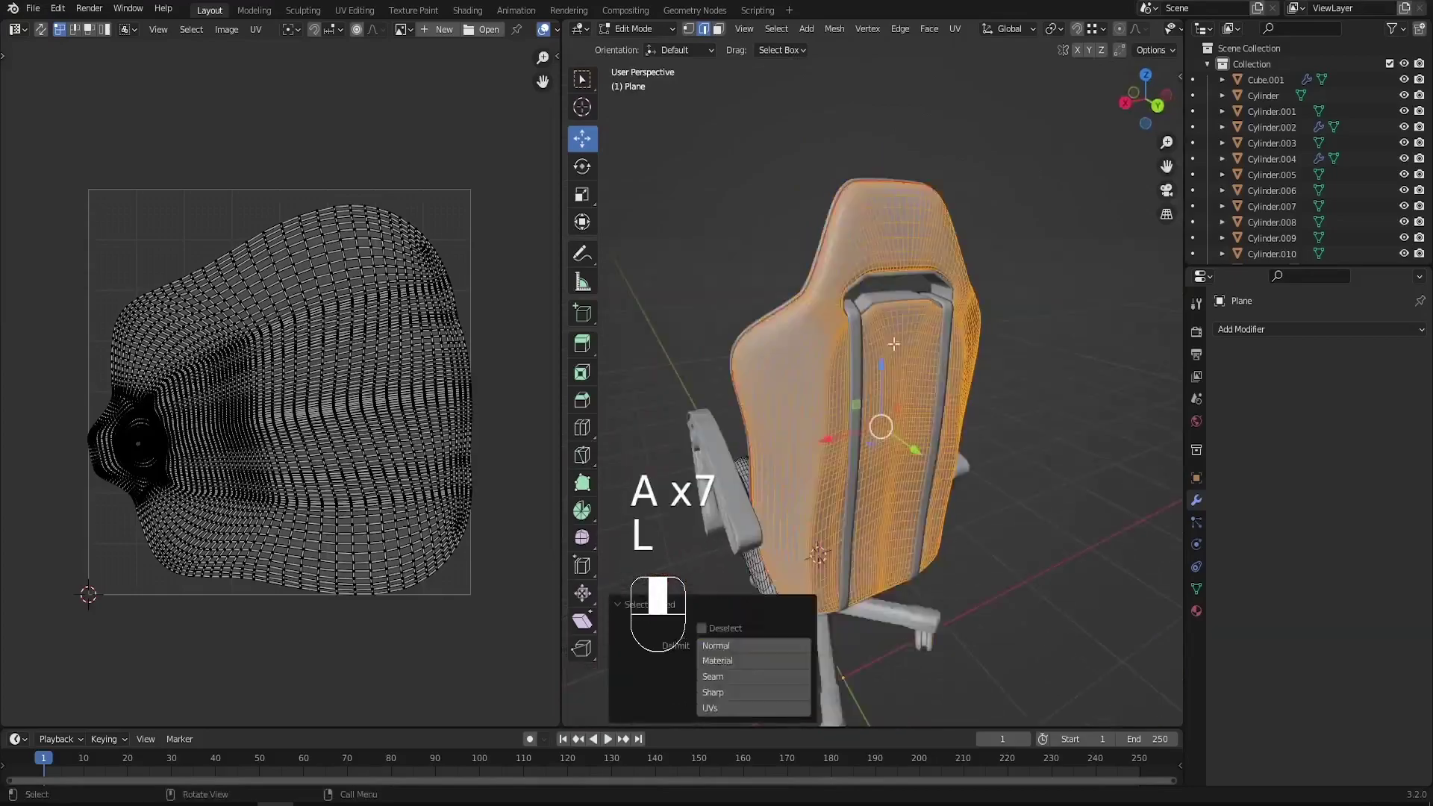
middle_click_drag(927, 354, 903, 383)
scroll(922, 329, "up", 4)
middle_click_drag(954, 317, 835, 179)
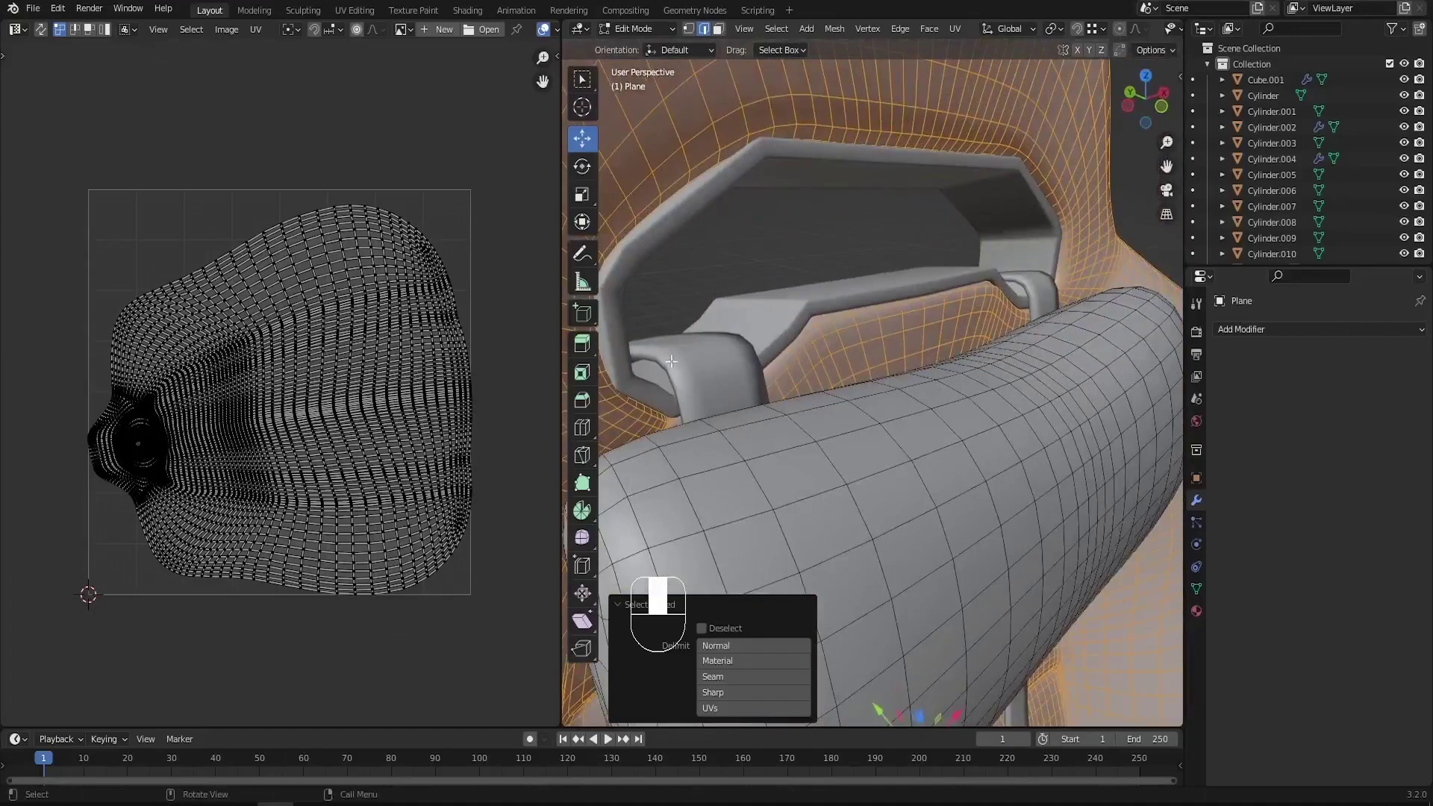
key("z")
left_click(850, 271)
mouse_move(849, 271)
middle_mouse_down()
mouse_move(944, 262)
mouse_move(949, 217)
mouse_move(997, 296)
mouse_move(706, 310)
middle_mouse_up()
scroll(951, 201, "up", 4)
left_click(939, 200, "alt")
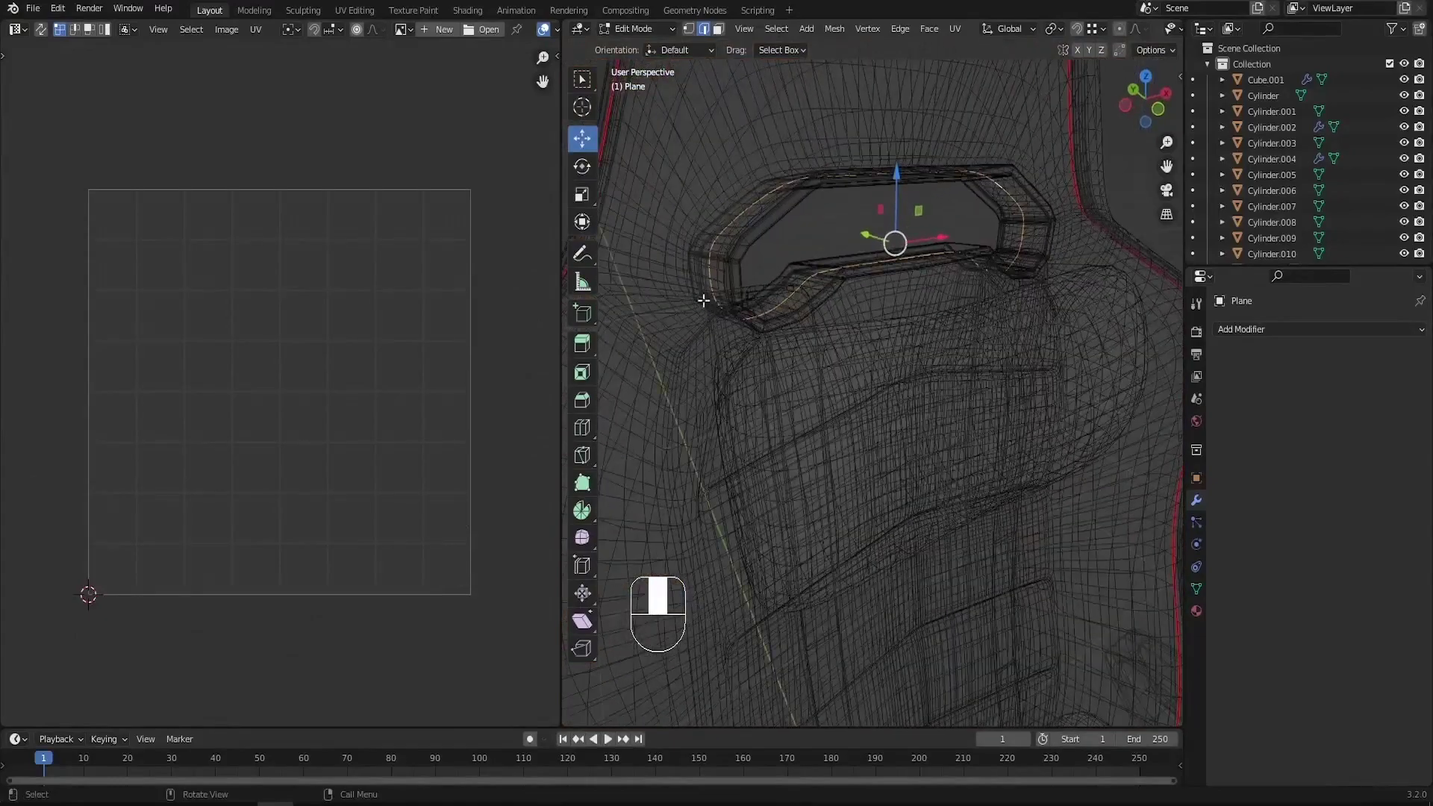
key("ctrl+e")
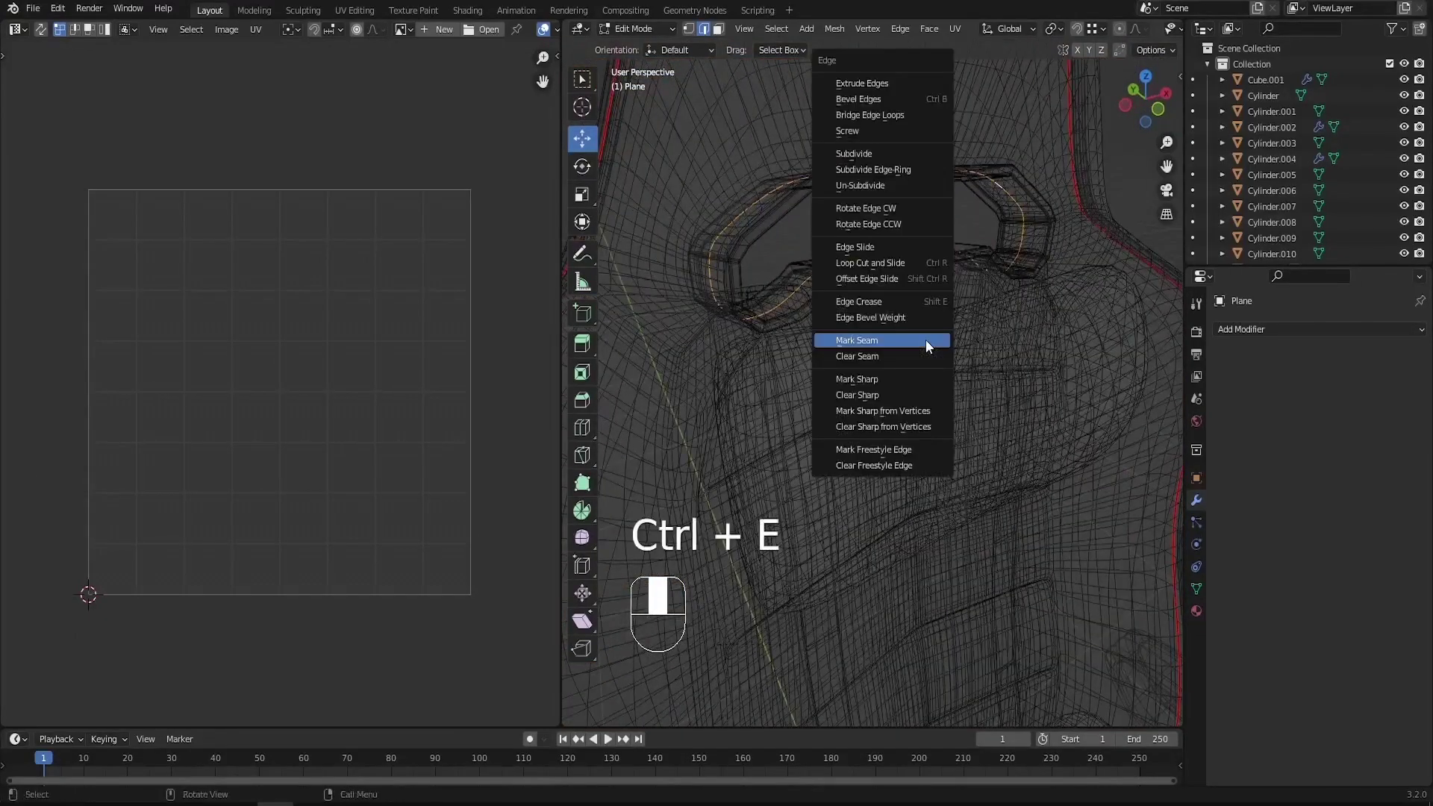
left_click(926, 339)
Reselect the whole linked backrest mesh, unwrap it using the seam in its opening, and inspect the two UV islands
scroll(1014, 311, "down", 5)
middle_click_drag(1013, 310, 1047, 360)
key("l")
key("u")
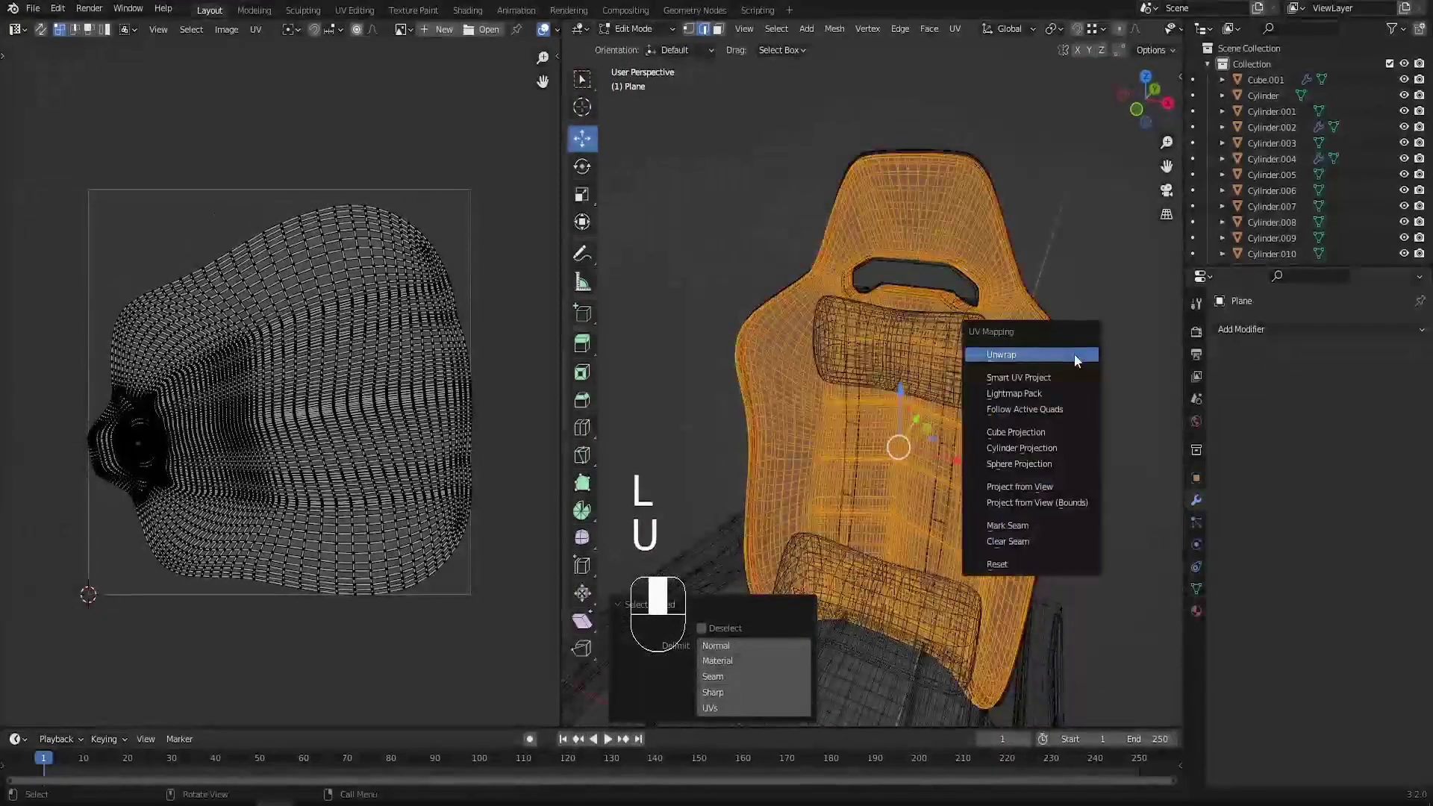
left_click(1073, 354)
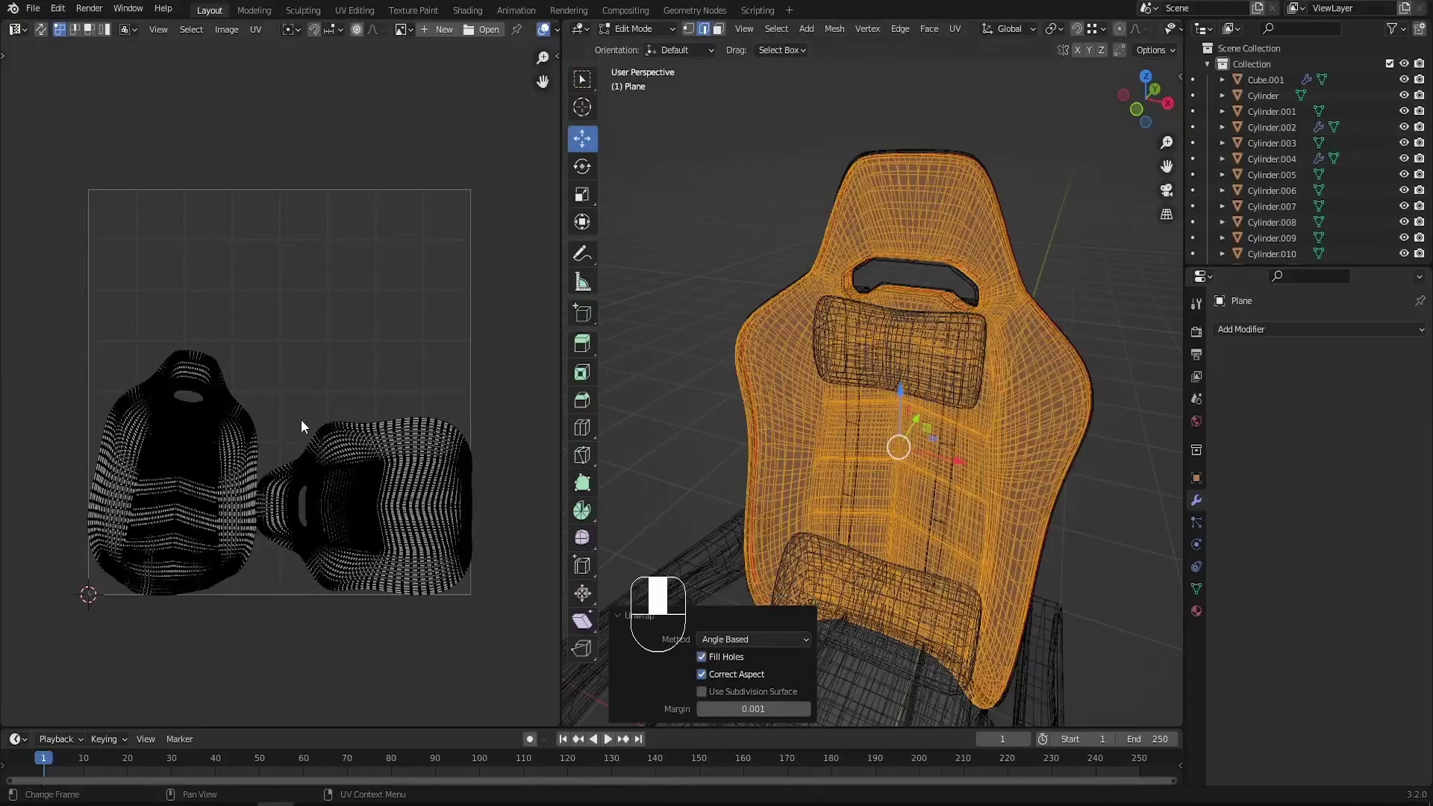
scroll(151, 495, "up", 5)
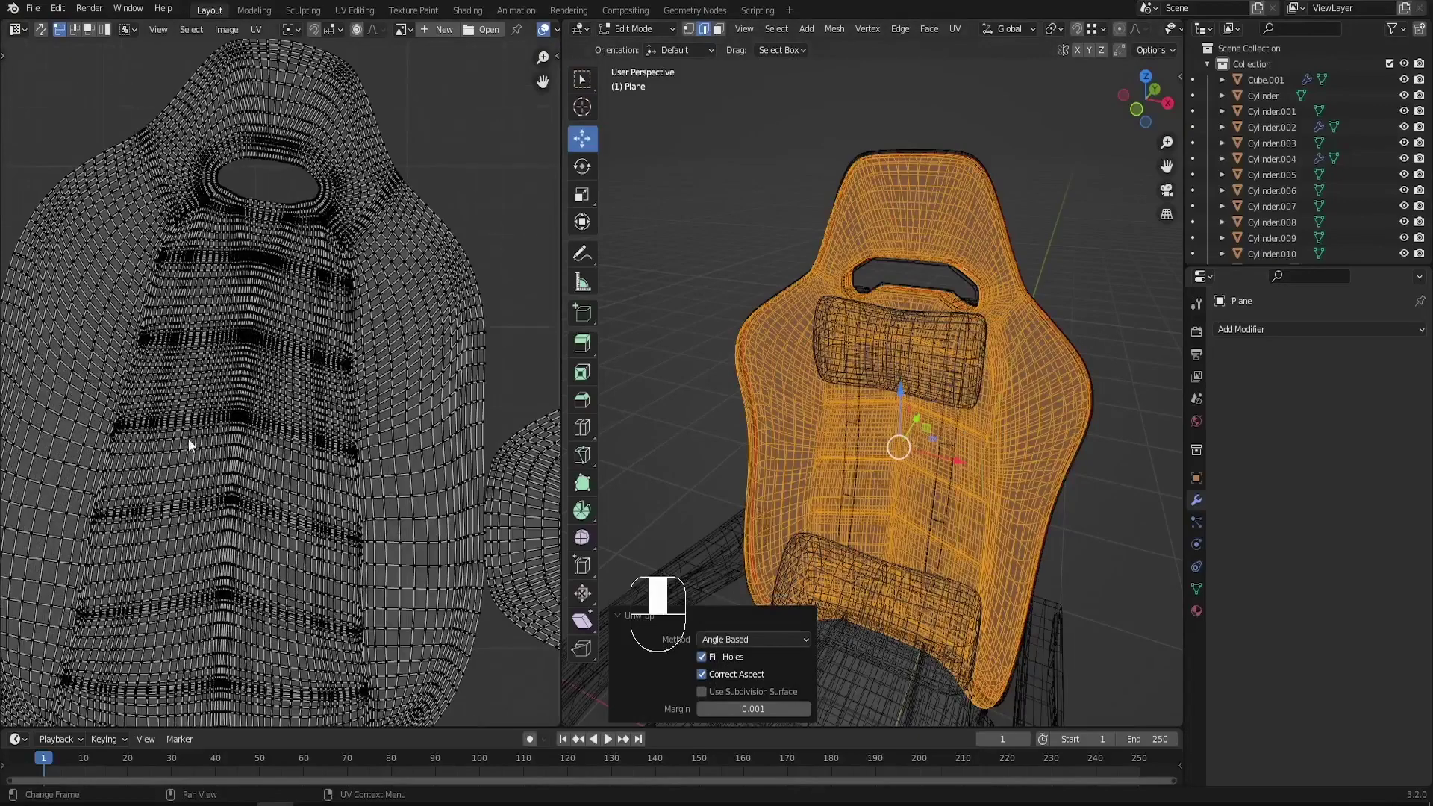
scroll(169, 369, "down", 5)
scroll(351, 433, "up", 5)
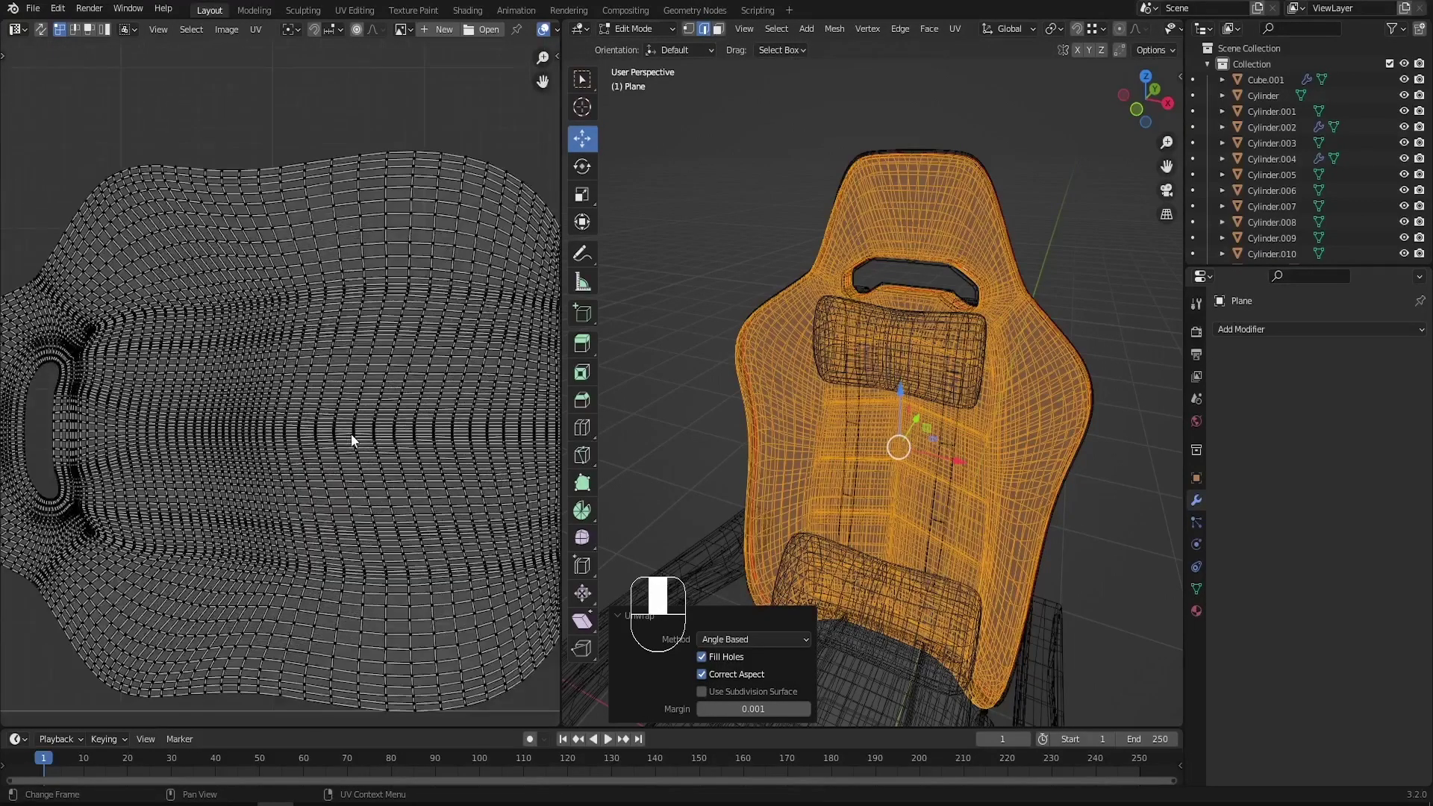
scroll(356, 431, "down", 4)
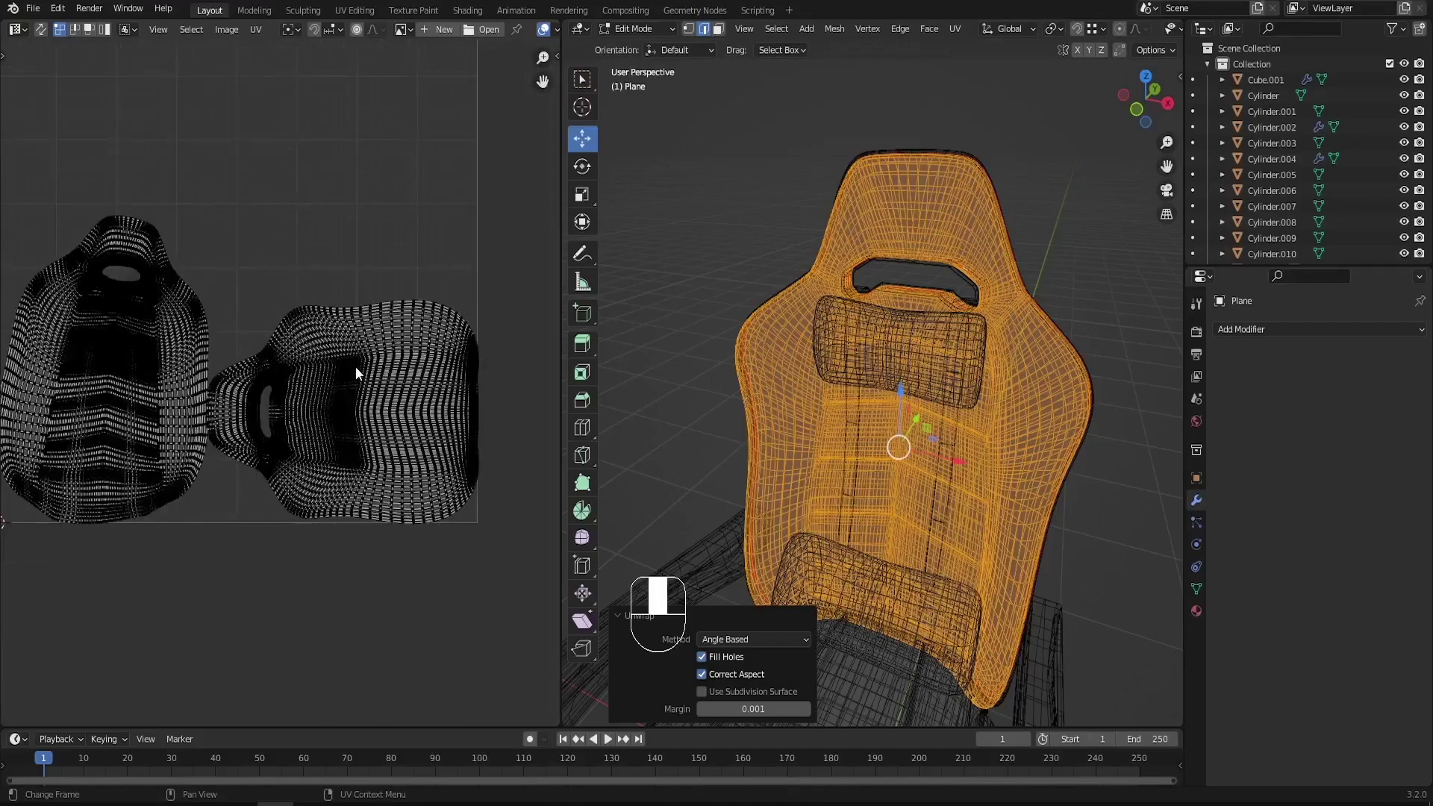
In a maximized UV editor, rotate the sideways backrest island 90 degrees and move it beside the other island
key("ctrl+space")
scroll(580, 416, "up", 2)
key("l")
left_click(549, 653)
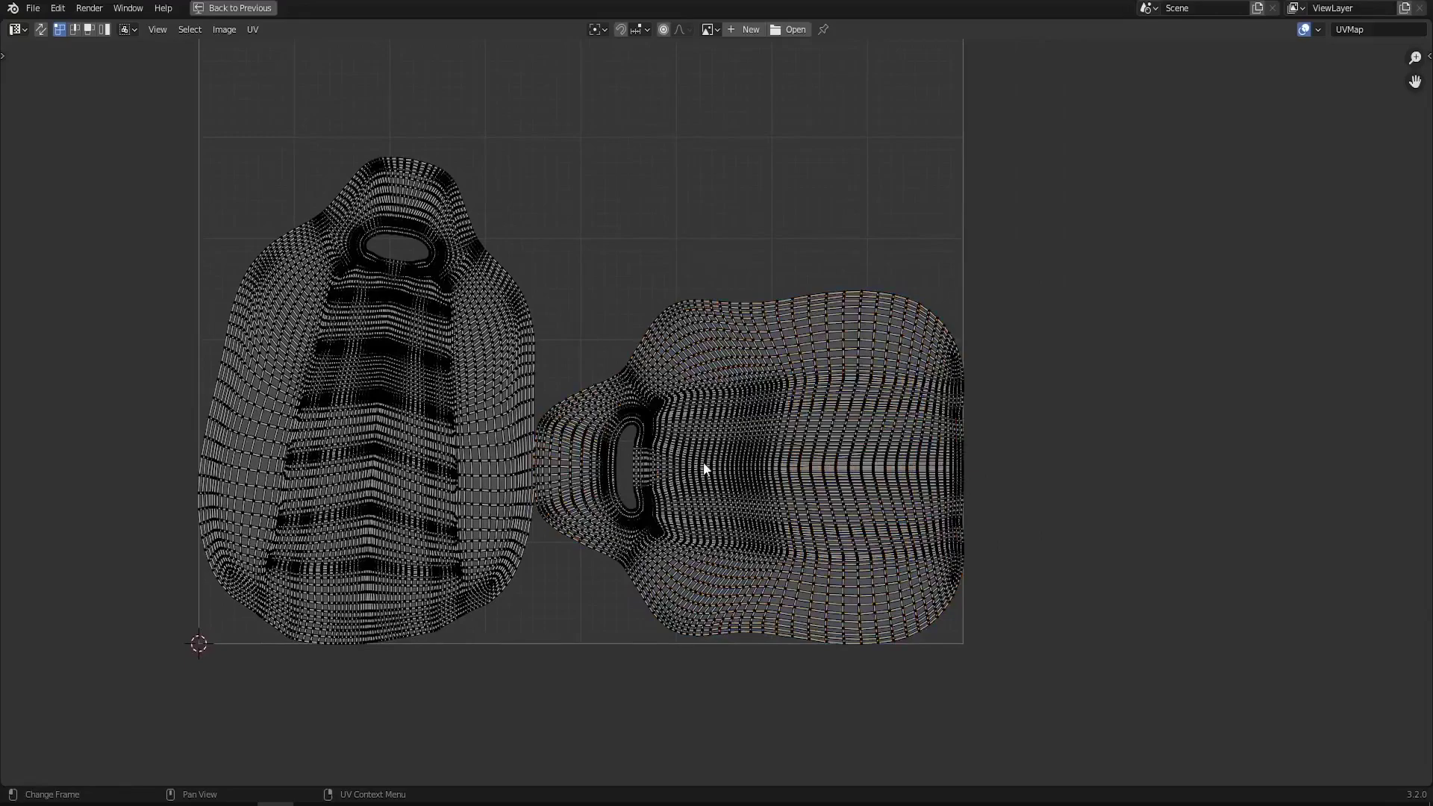
key("l")
type("r")
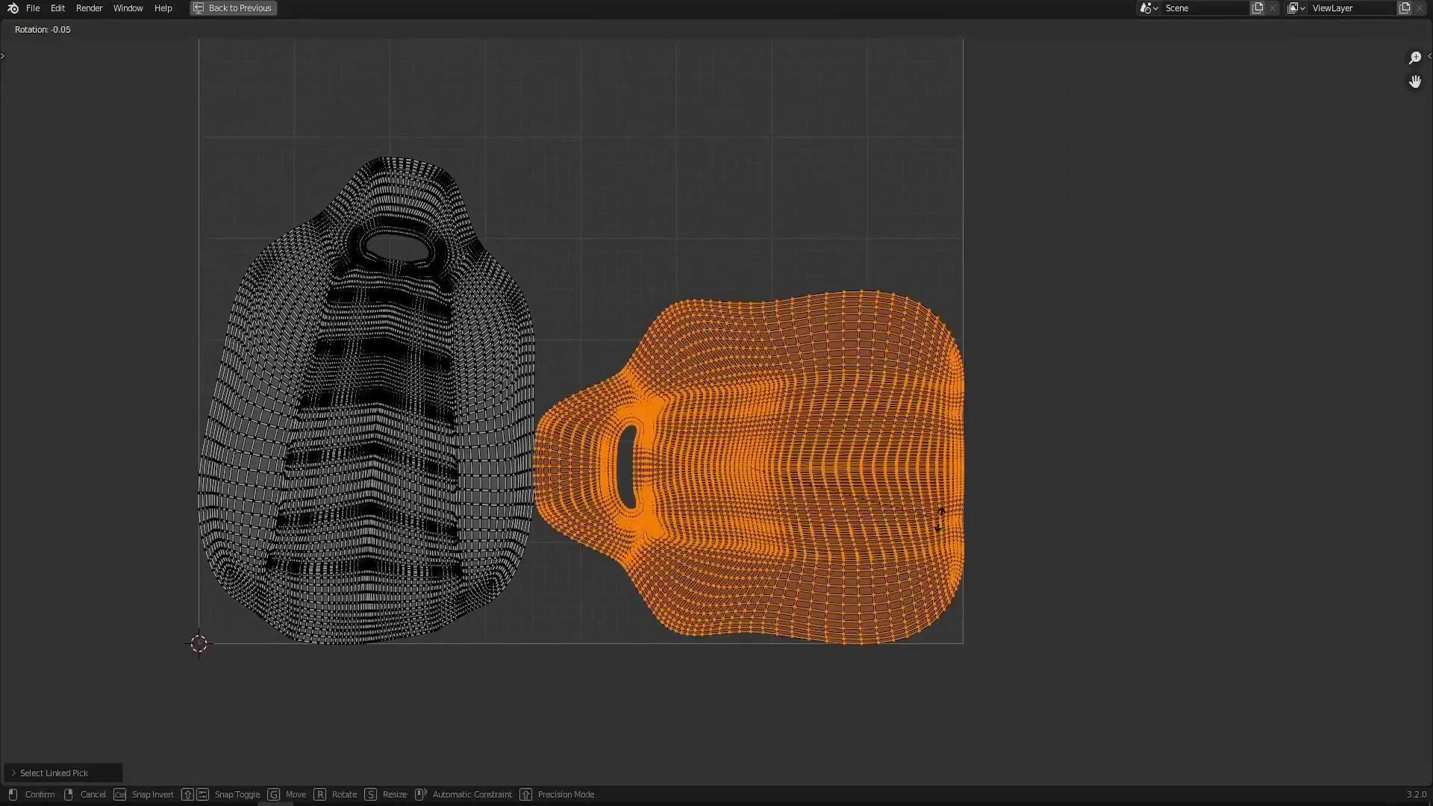
type("90")
key("Return")
key("g")
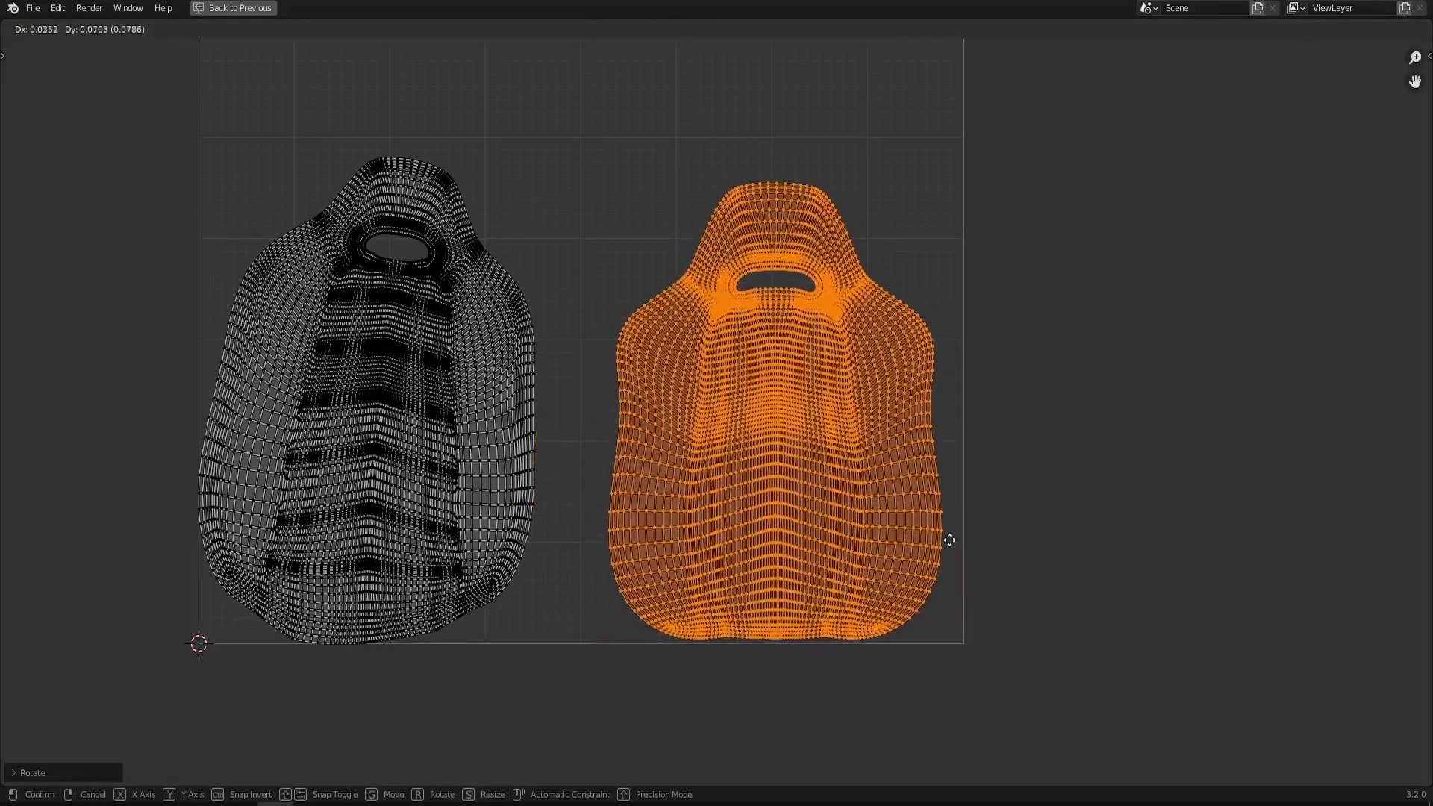
left_click(965, 538)
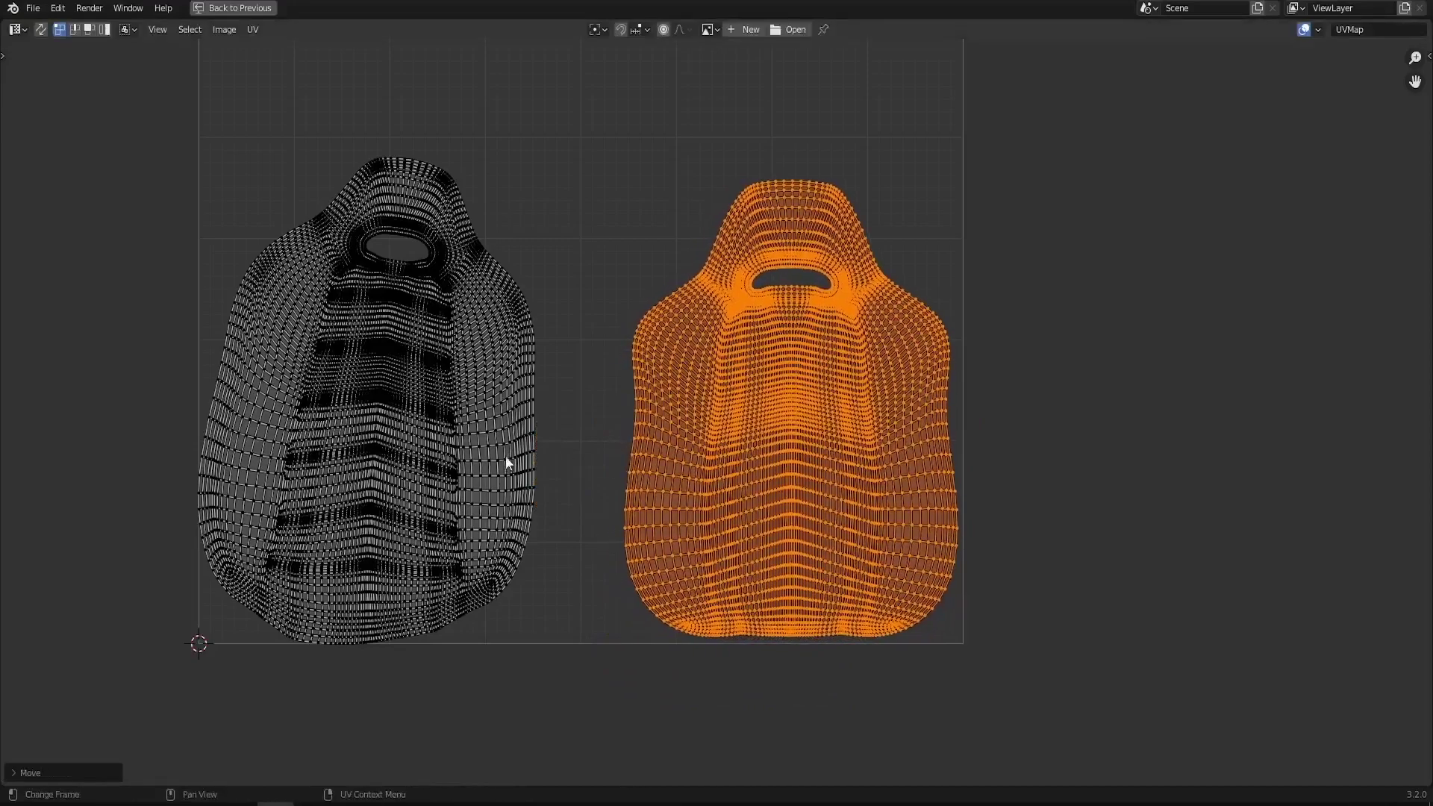
Rotate the tilted backrest island upright, position it inside the UV tile, and restore the split editor layout
middle_click_drag(473, 475, 498, 481)
key("l")
key("alt+a")
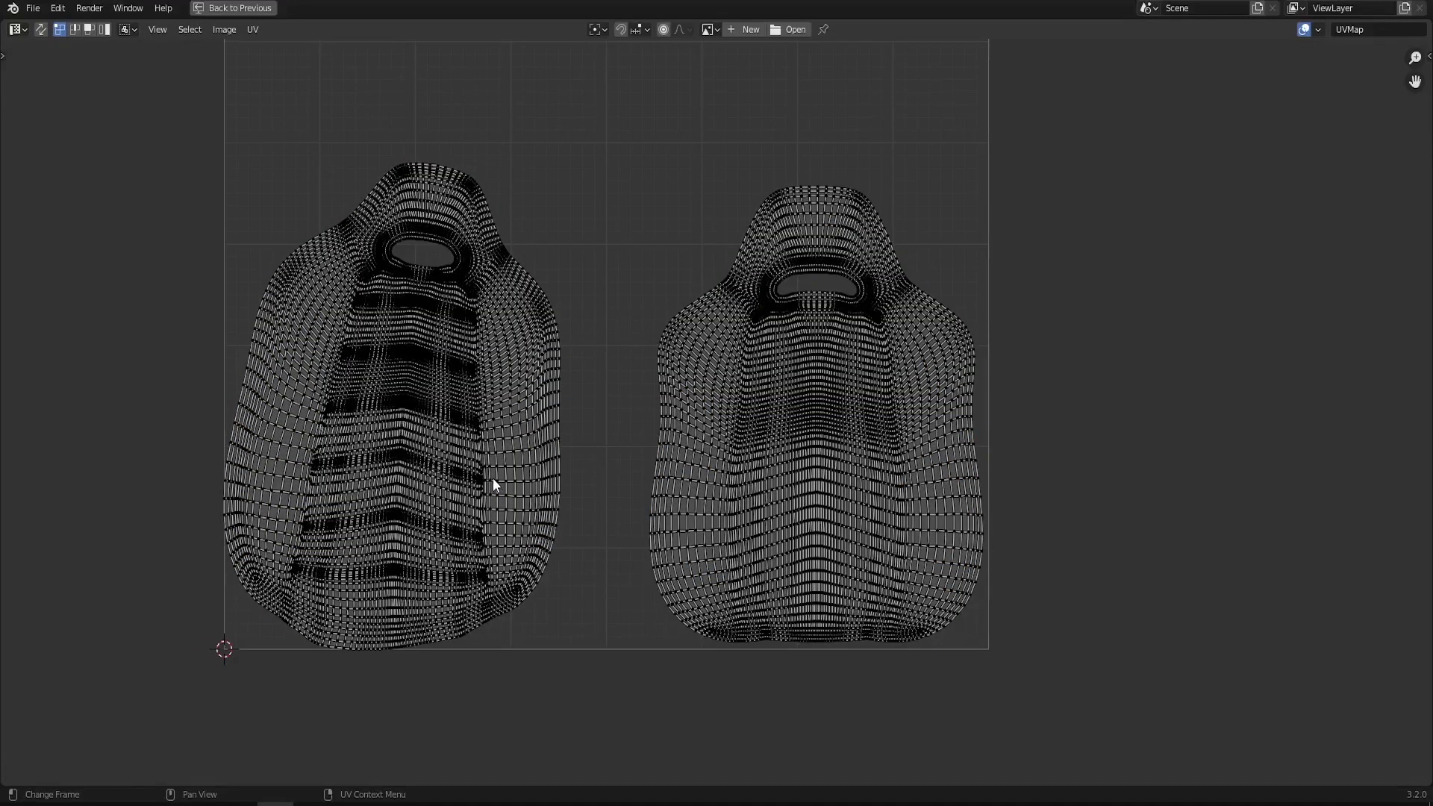
key("l")
key("r")
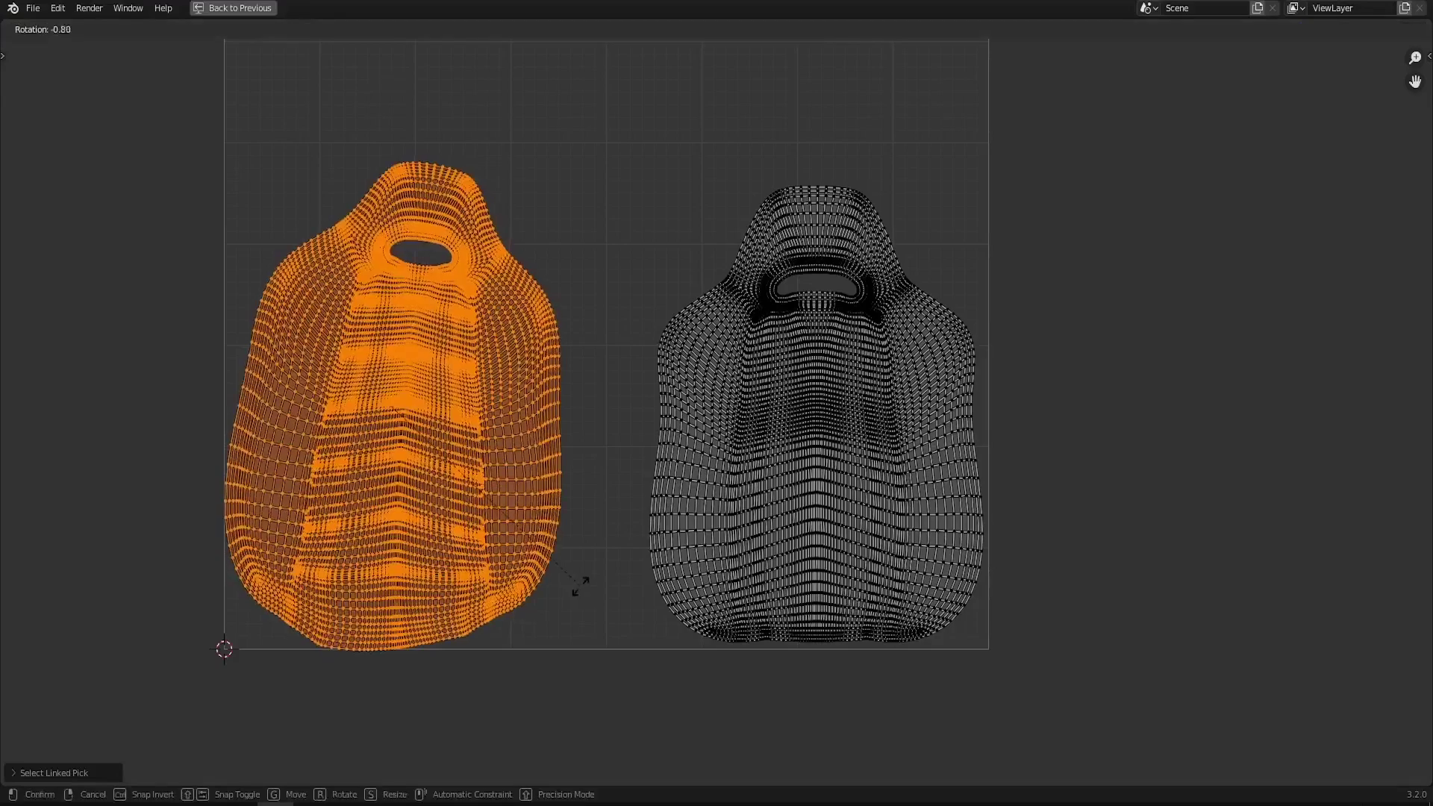
left_click(620, 567)
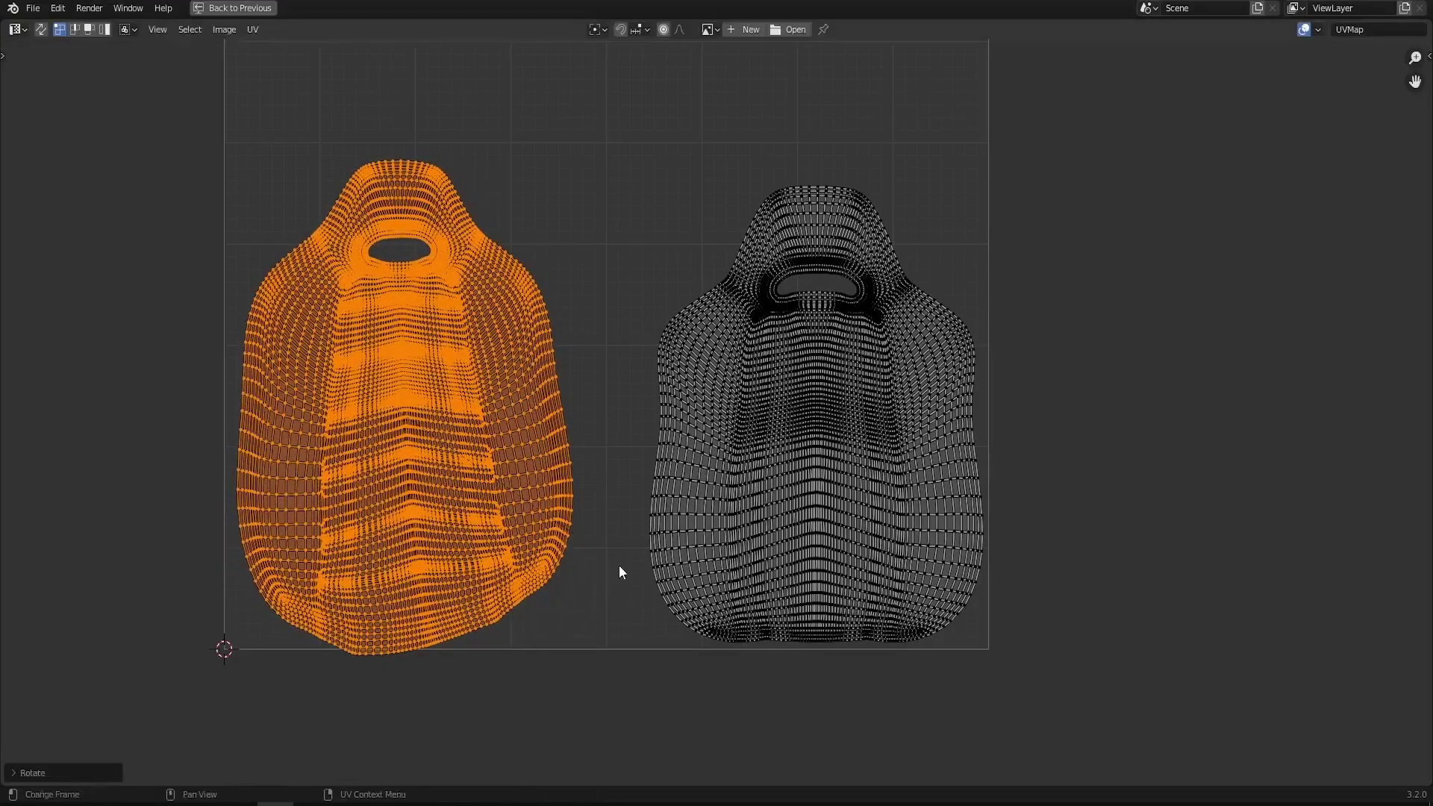
key("g")
left_click(580, 547)
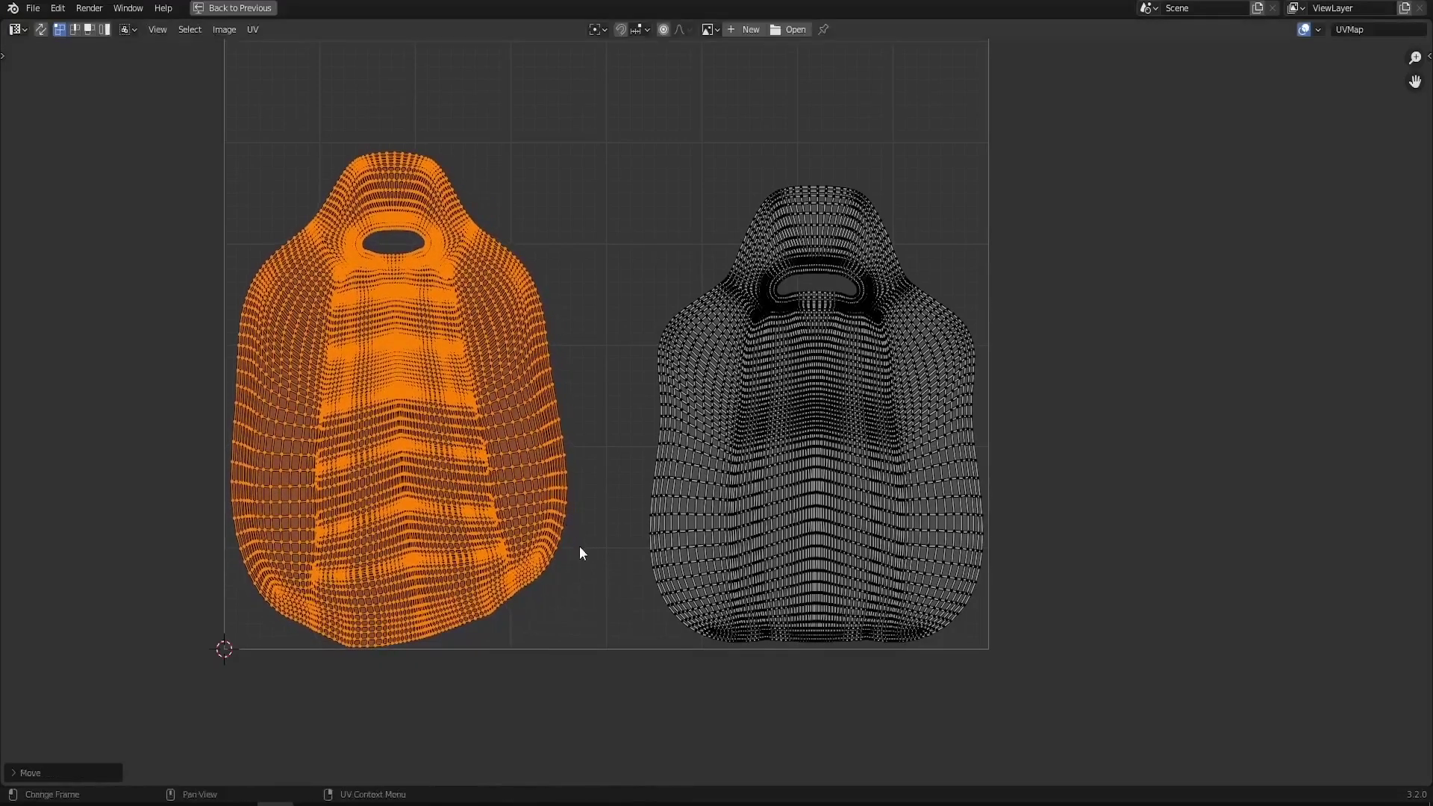
key("ctrl+space")
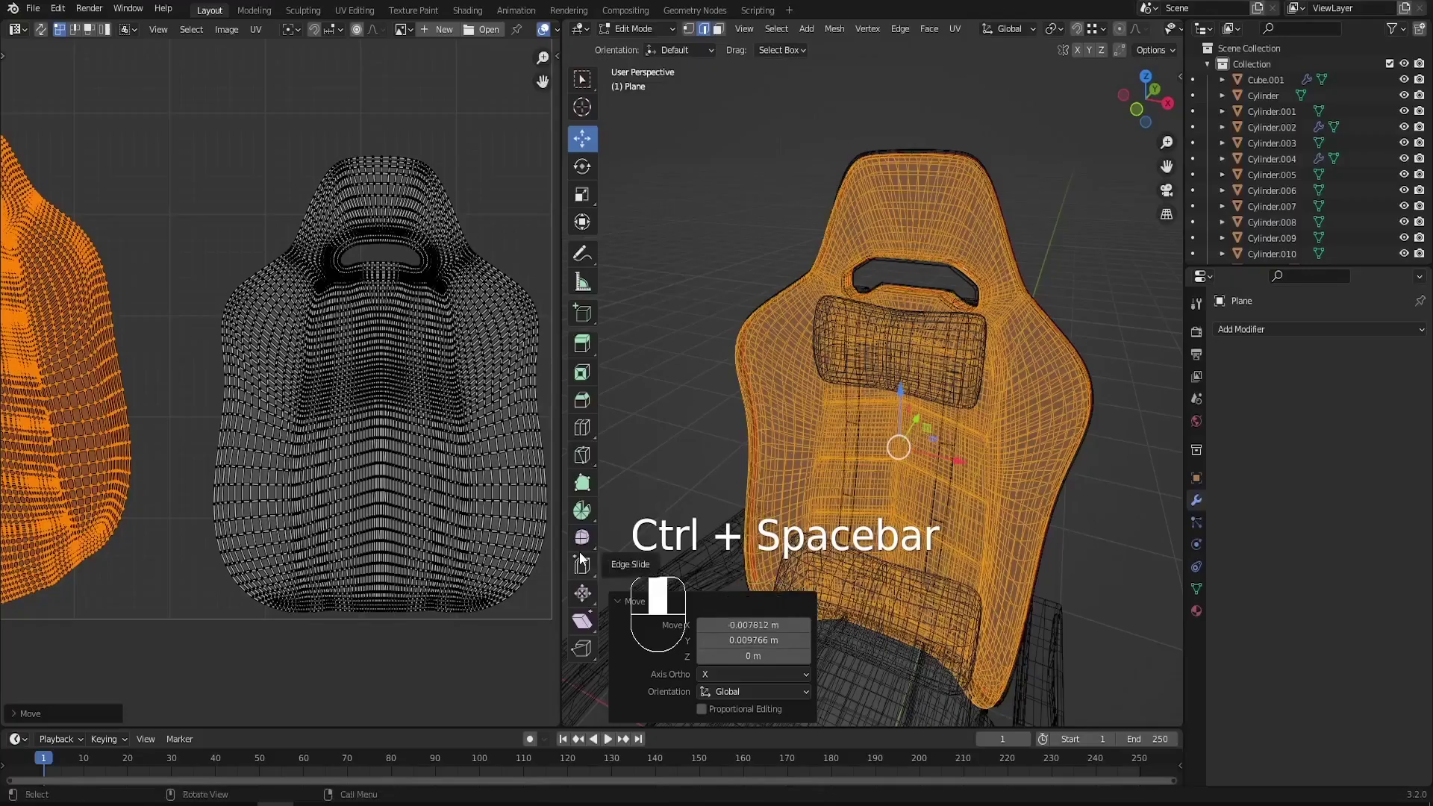
In solid shading, mark a seam on the edge loop running around the headrest pillow
key("z")
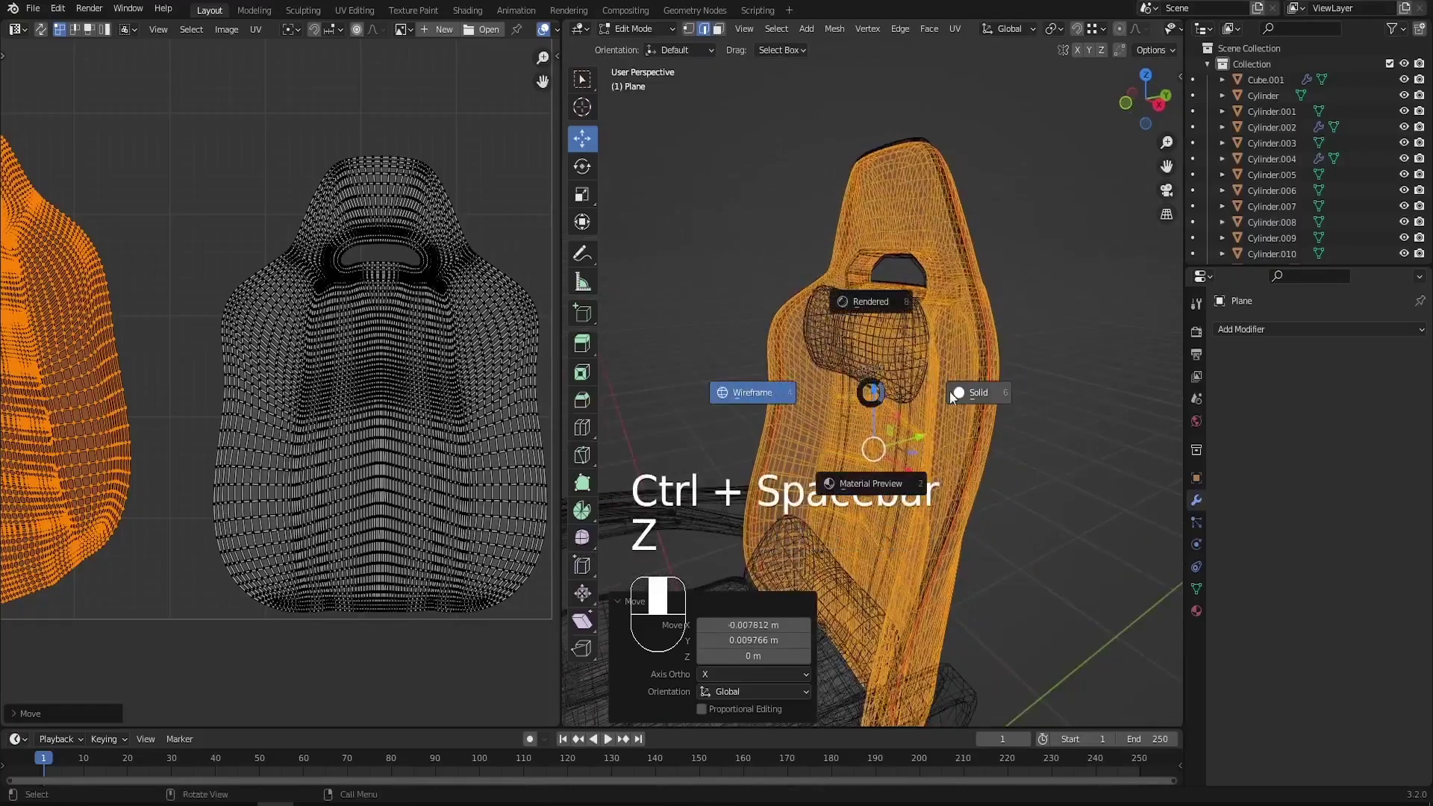
left_click(935, 354)
key("a")
key("a")
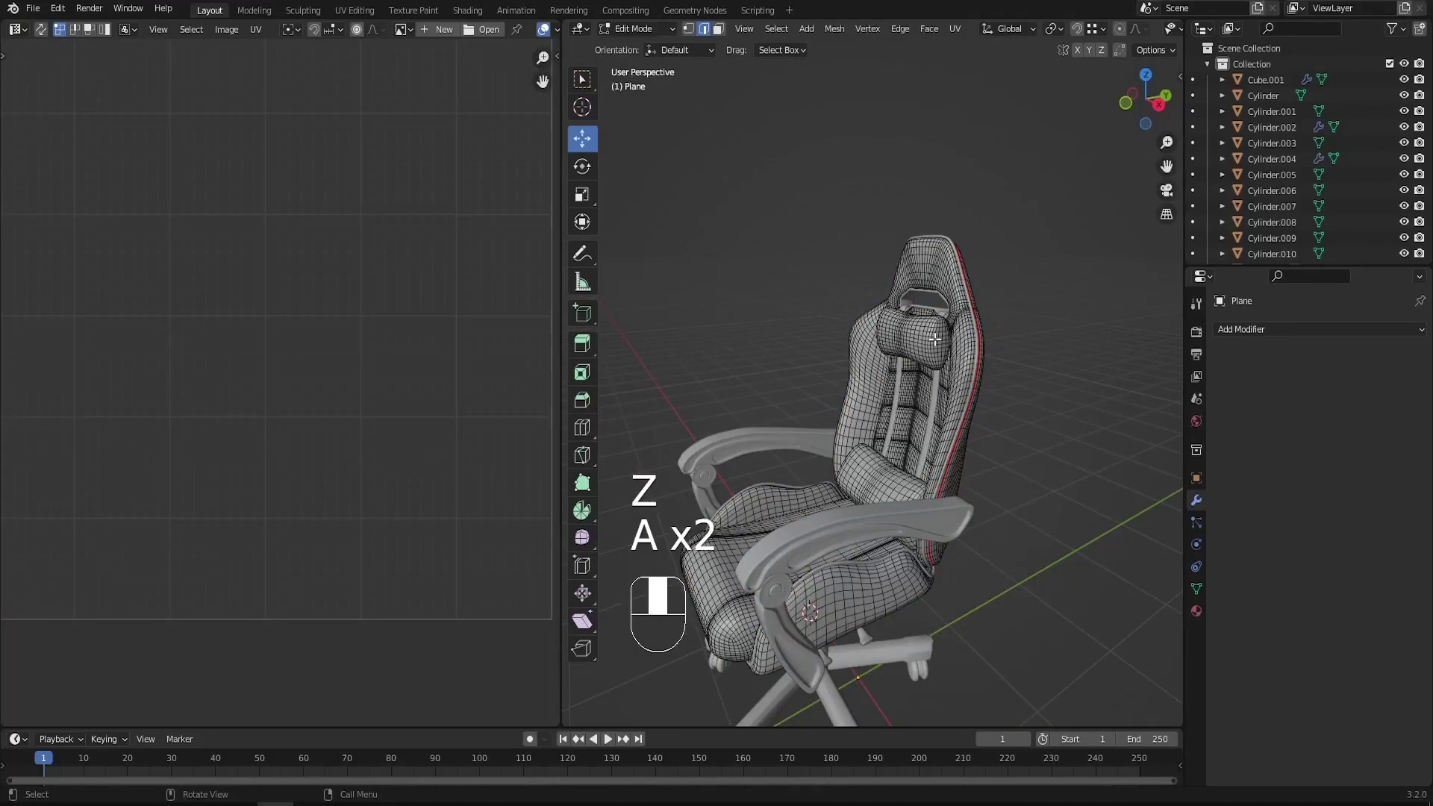
key("l")
scroll(930, 338, "up", 3)
middle_click_drag(927, 335, 922, 338)
scroll(929, 364, "up", 3)
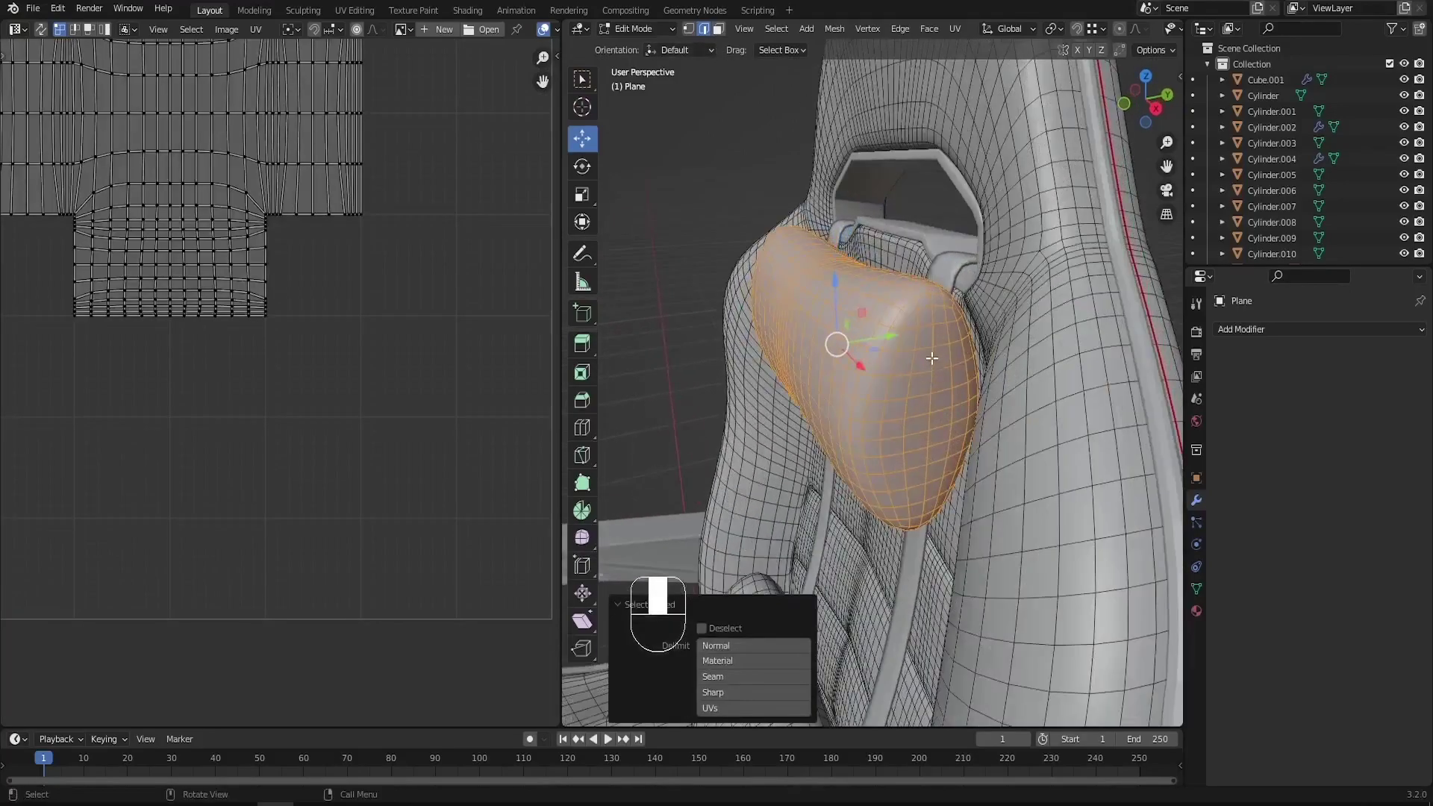
left_click(932, 361, "alt")
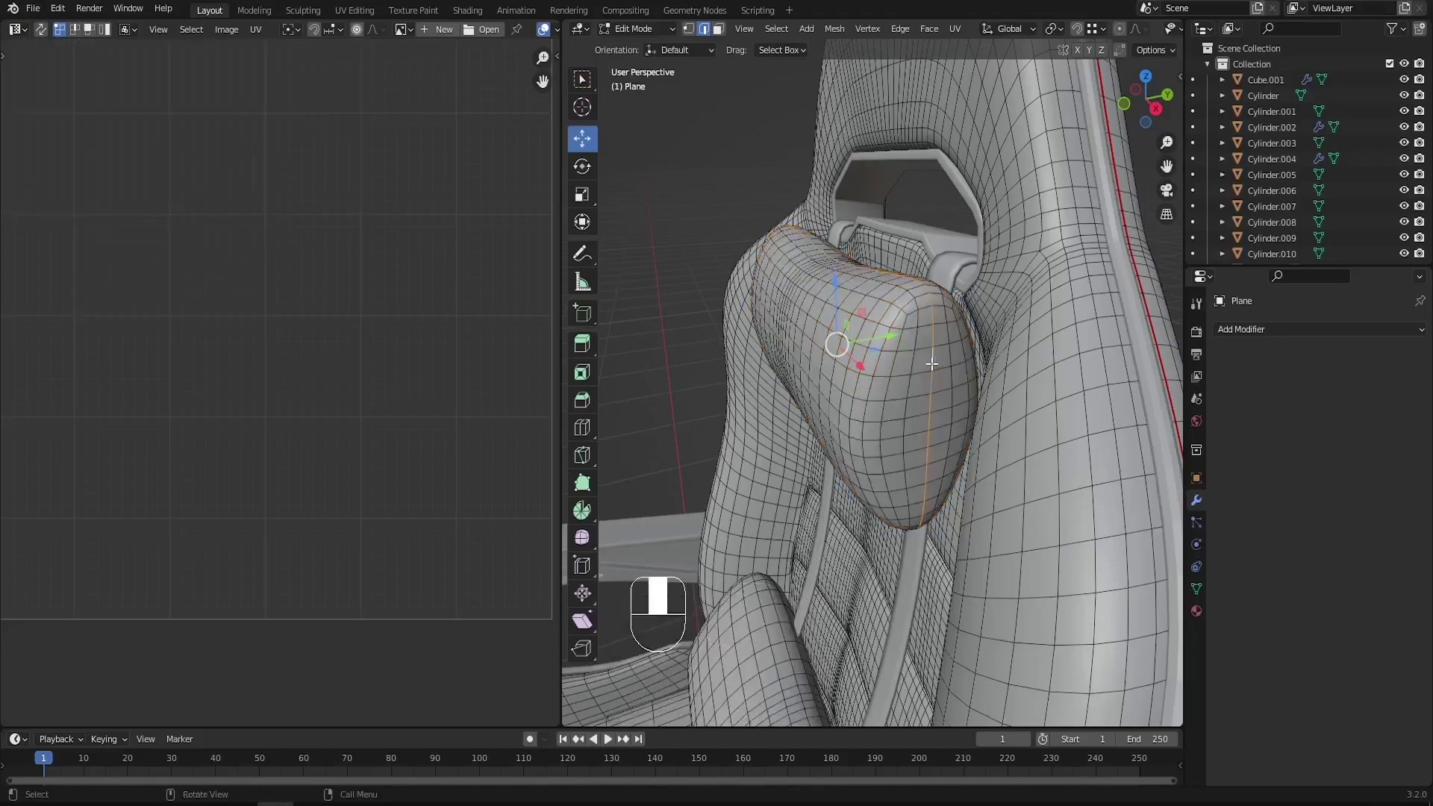
key("ctrl+e")
left_click(936, 343)
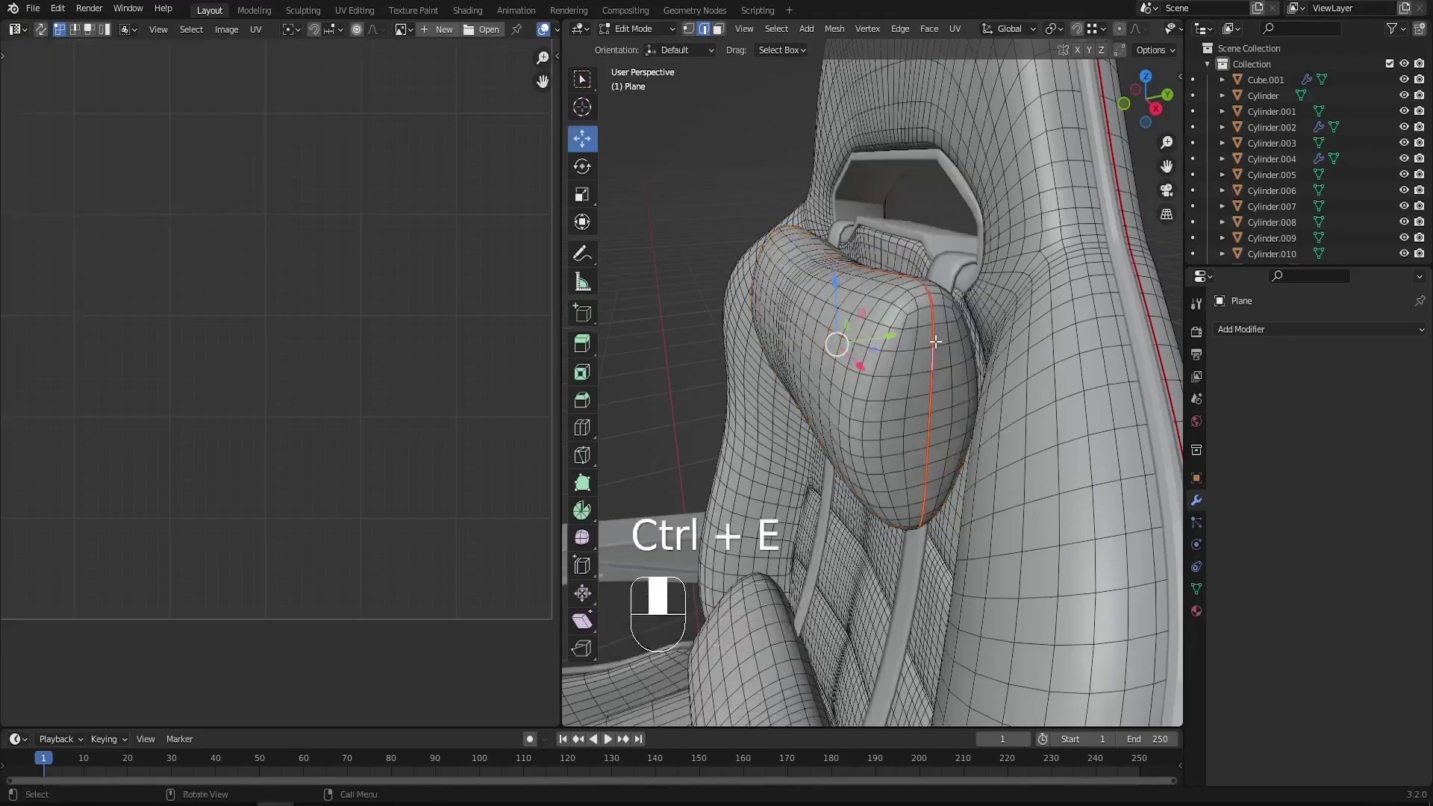
Select the whole linked headrest pillow and unwrap it
key("l")
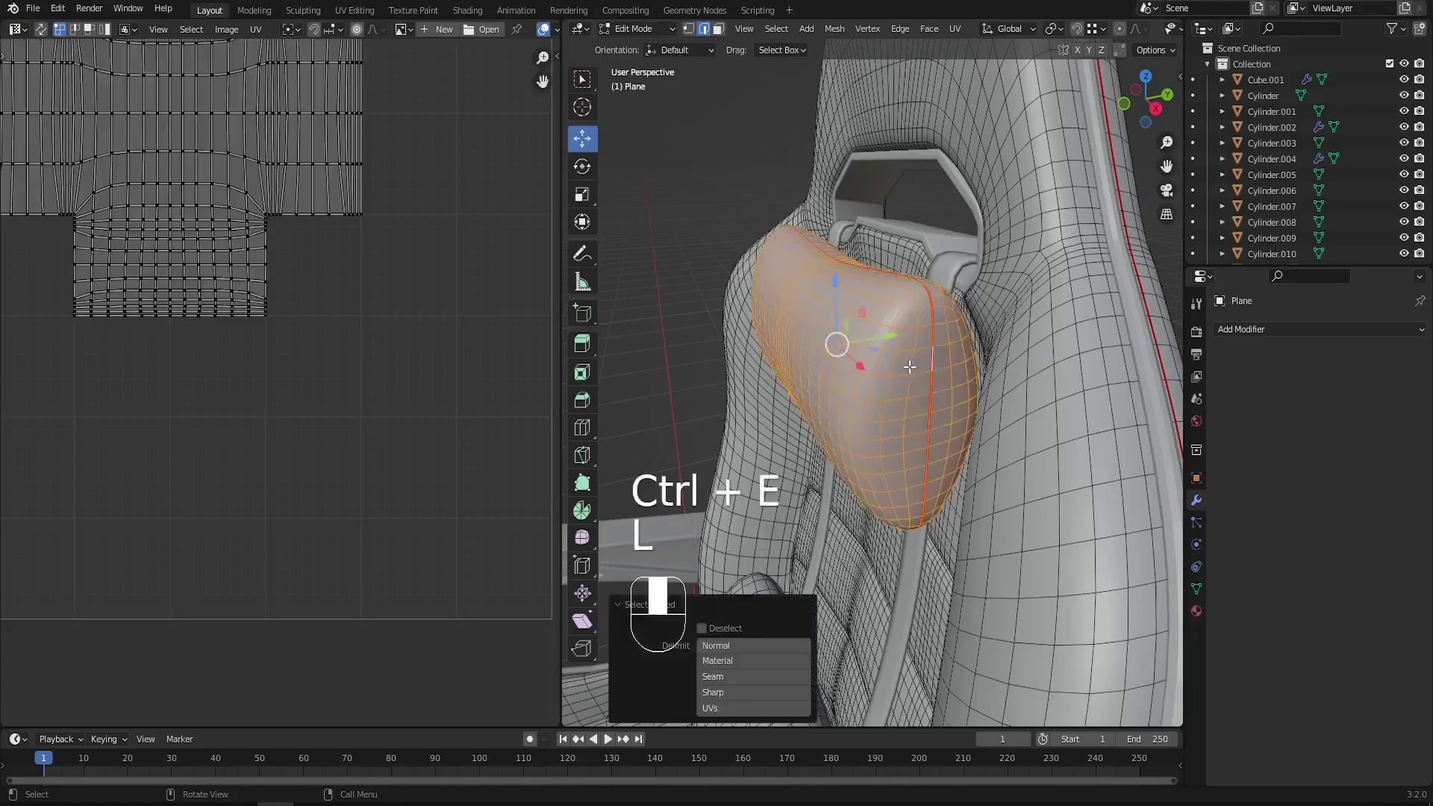
key("u")
left_click(909, 366)
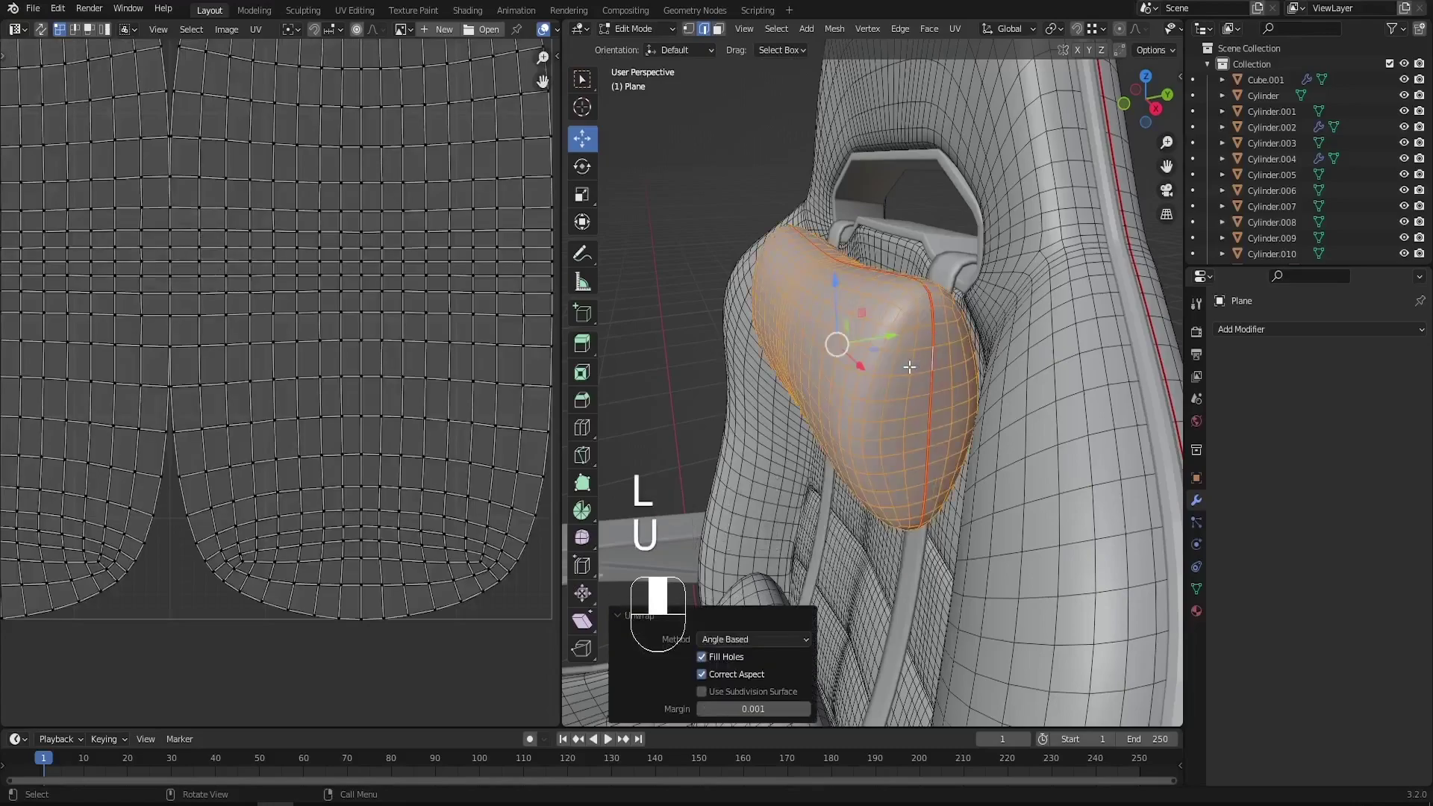
Move the headrest pillow's UV islands out of the UV tile to just above it
scroll(362, 497, "down", 5)
left_click_drag(464, 595, 102, 223)
key("g")
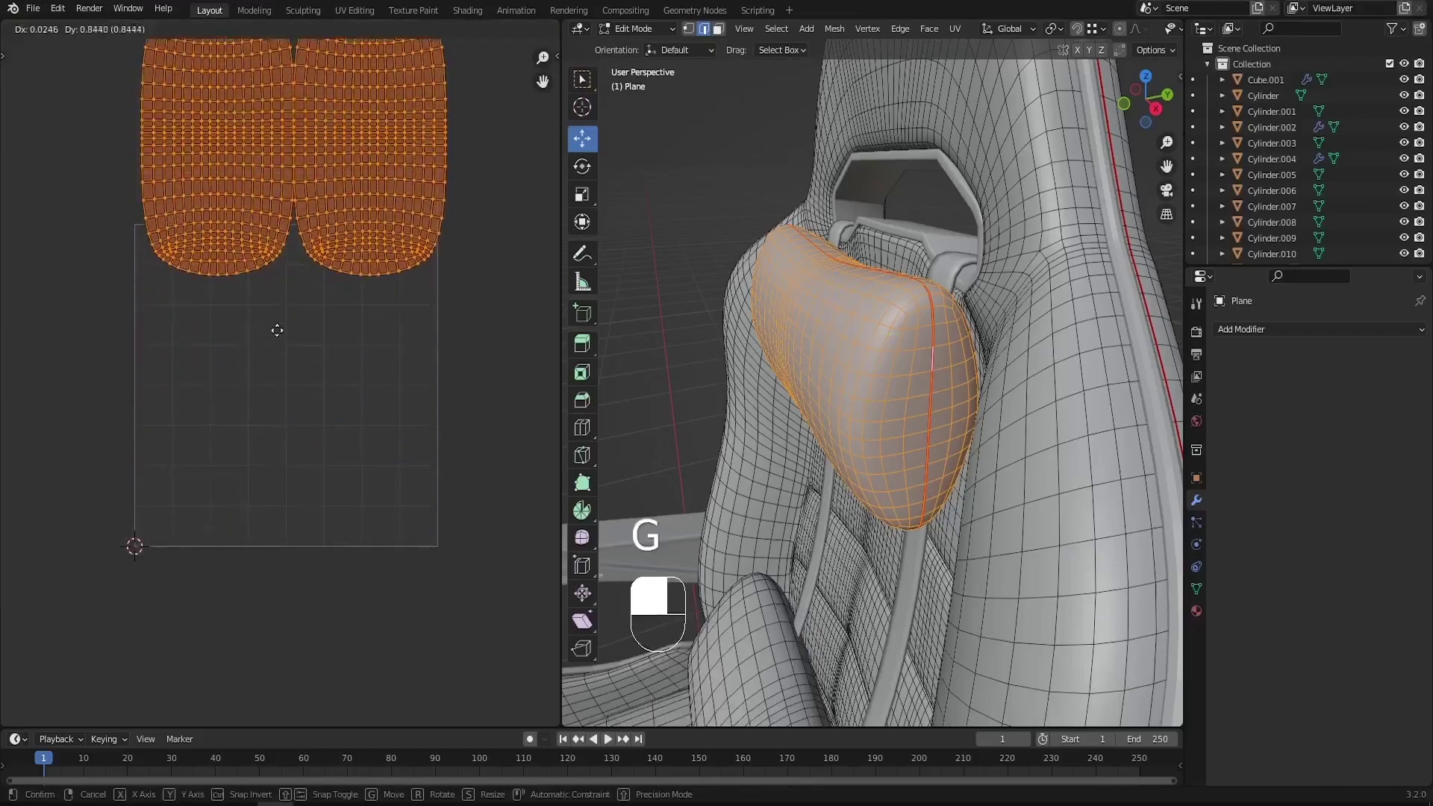
left_click(260, 276)
middle_click_drag(285, 313, 314, 415)
scroll(406, 376, "down", 3)
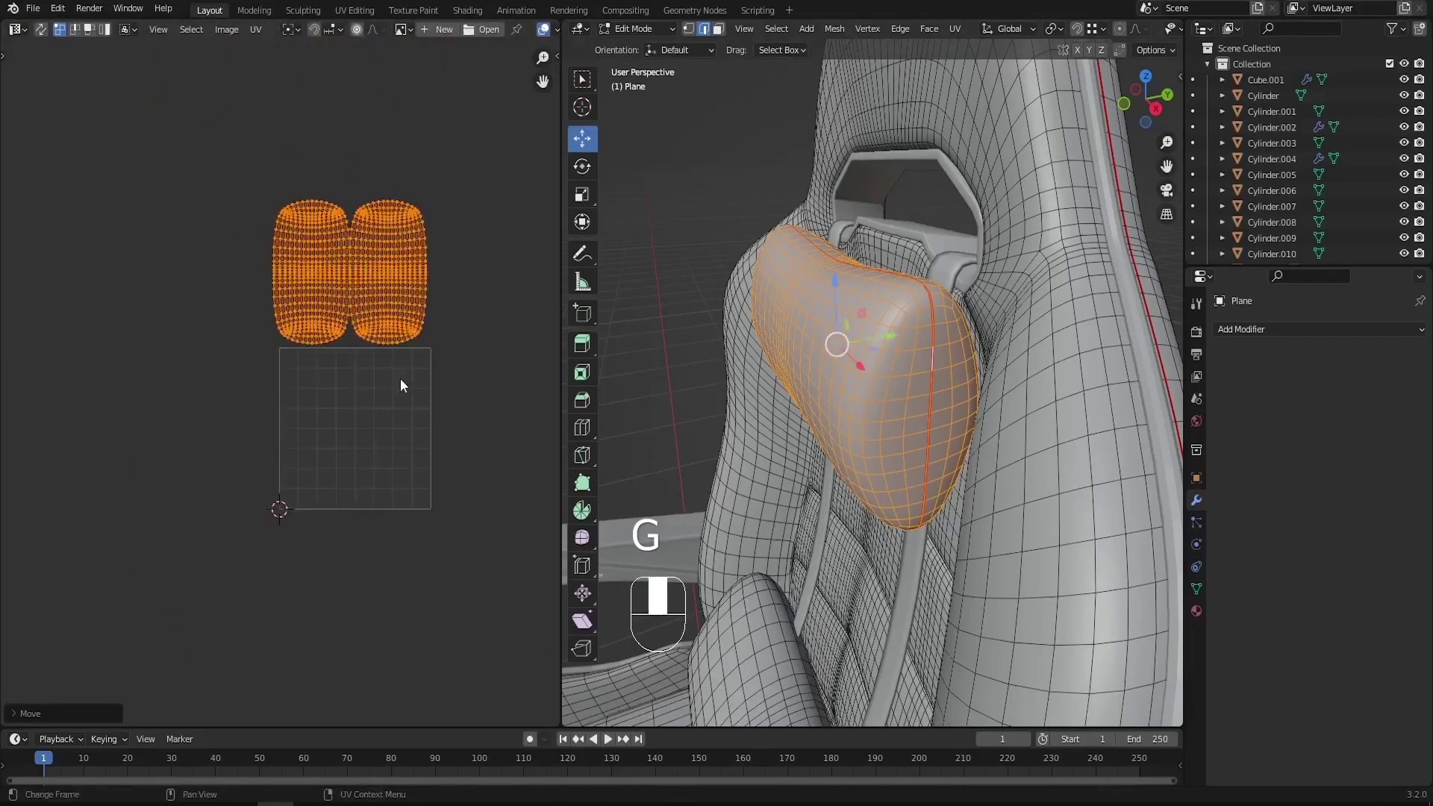
Select all meshes, then only the linked backrest, to compare its UV islands with the headrest pillow's
key("a")
key("a")
key("l")
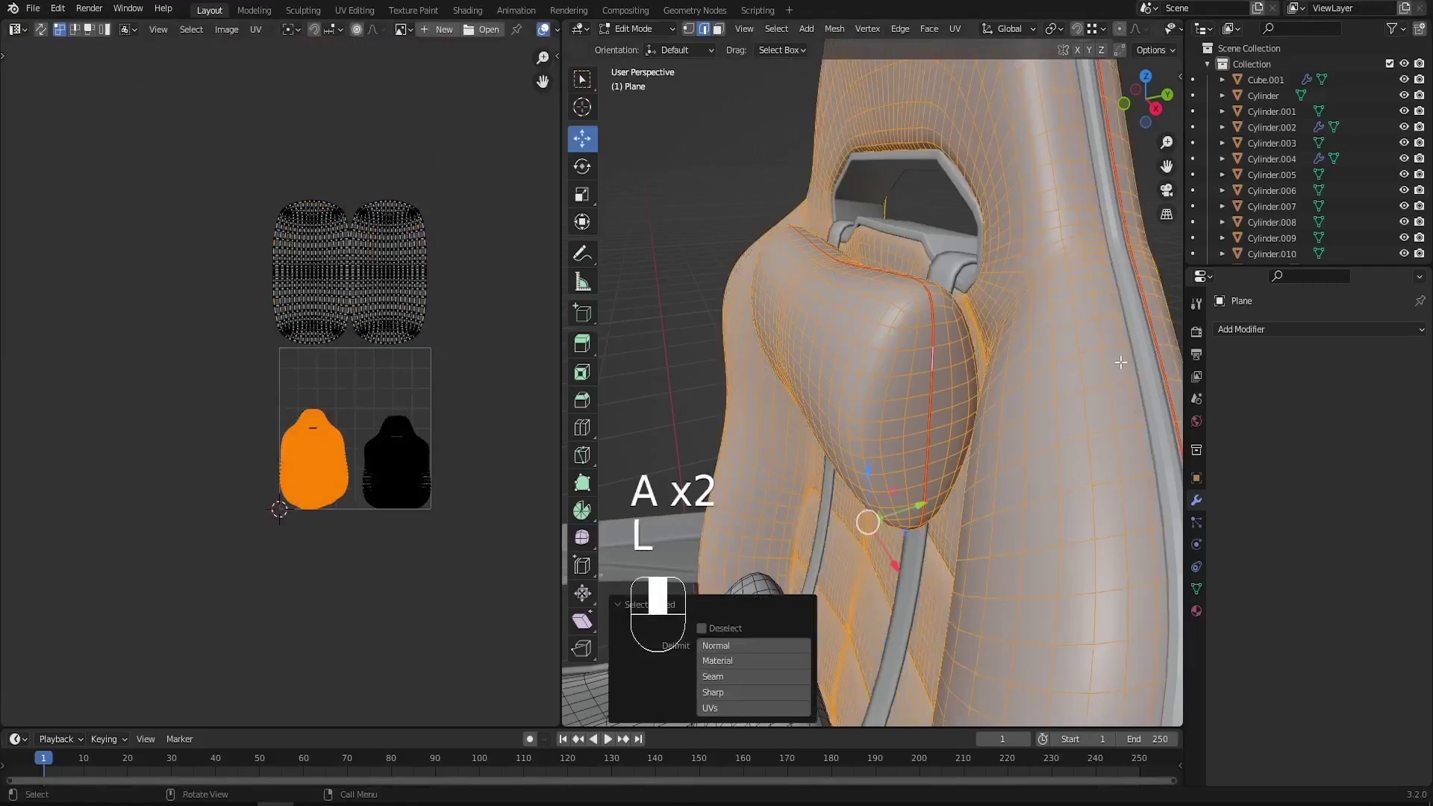
scroll(352, 518, "up", 4)
scroll(966, 368, "down", 2)
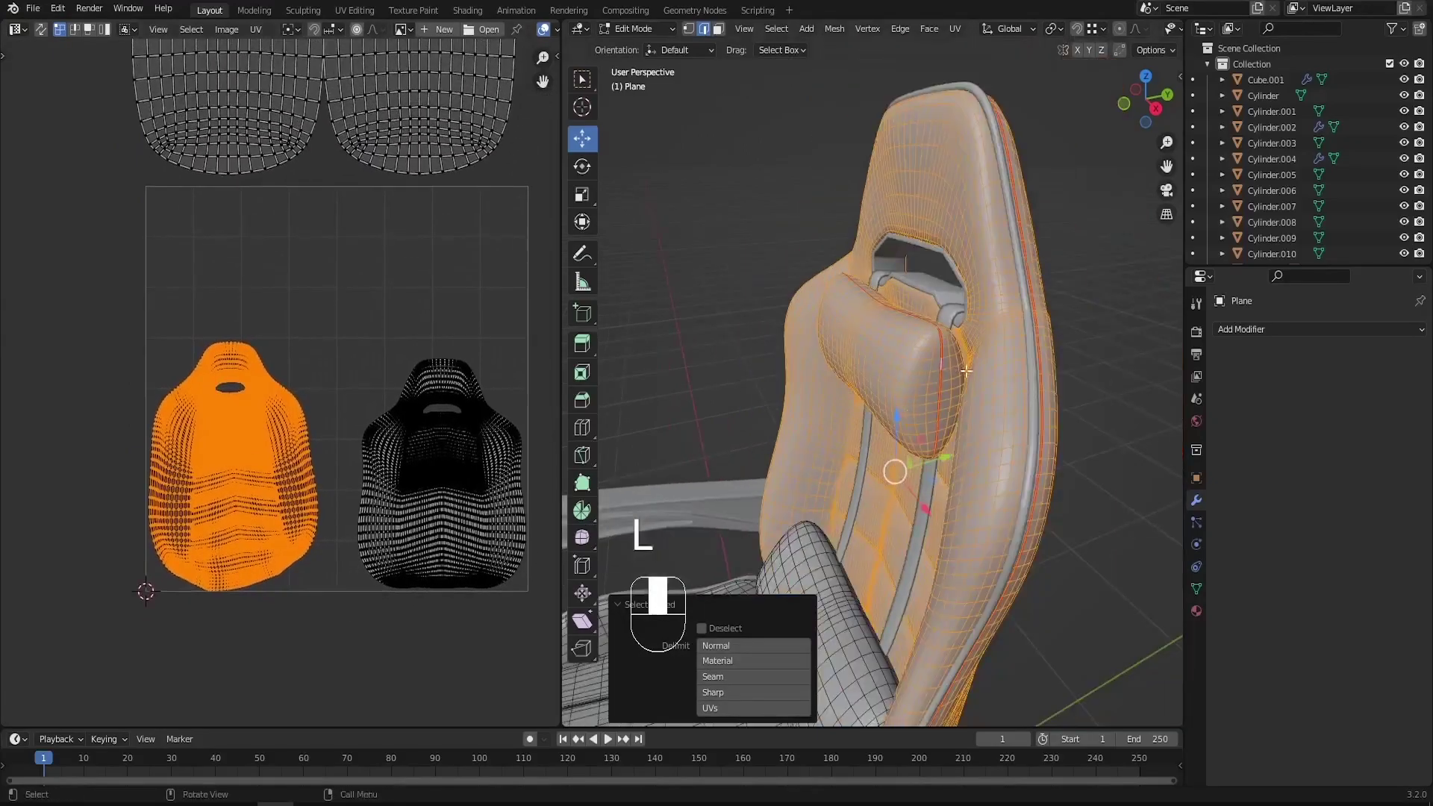
Mark a seam on the edge loop running around the lumbar pillow, near its back side
middle_click_drag(966, 368, 912, 431)
key("a")
key("a")
key("l")
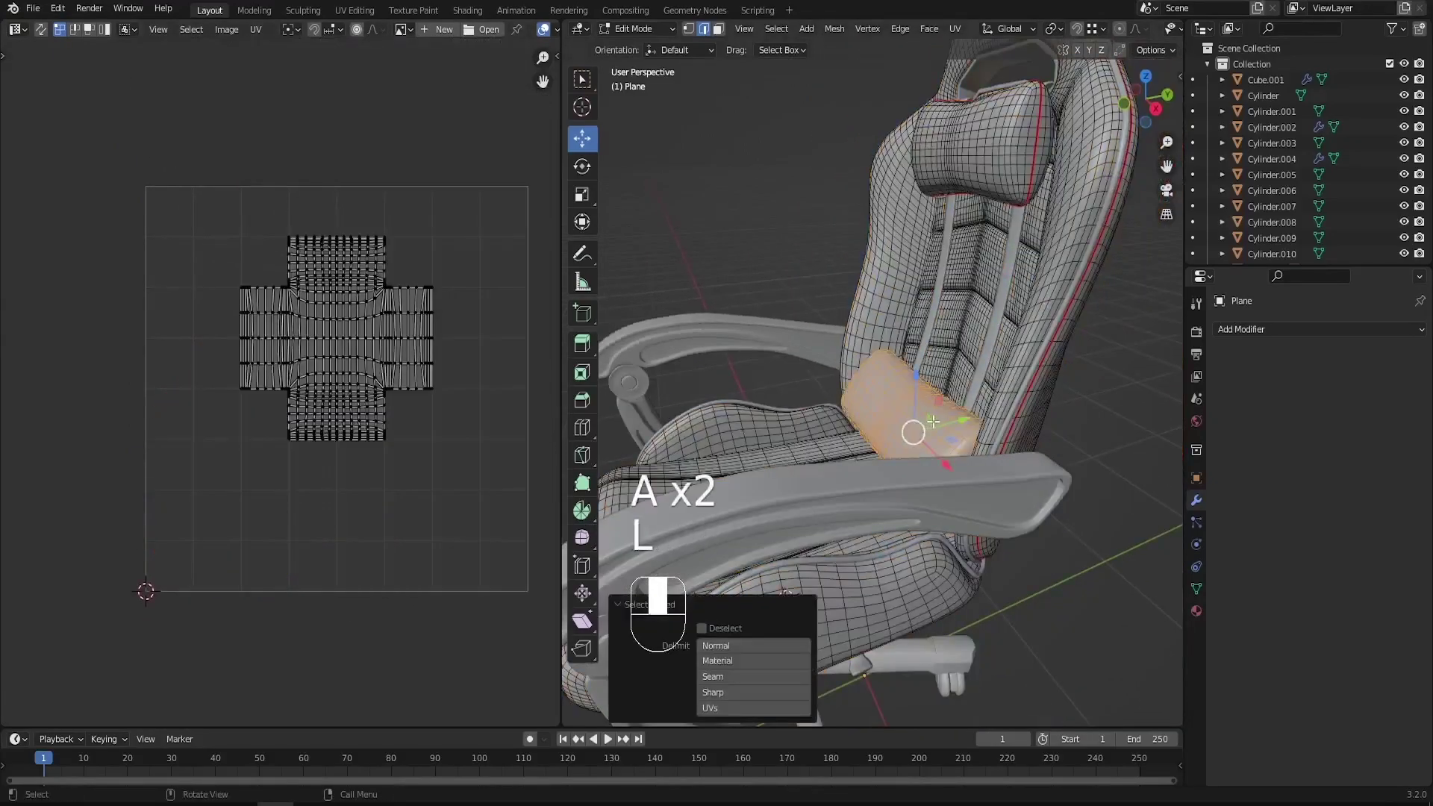
scroll(917, 429, "up", 4)
scroll(305, 336, "up", 3)
middle_click_drag(304, 331, 245, 332)
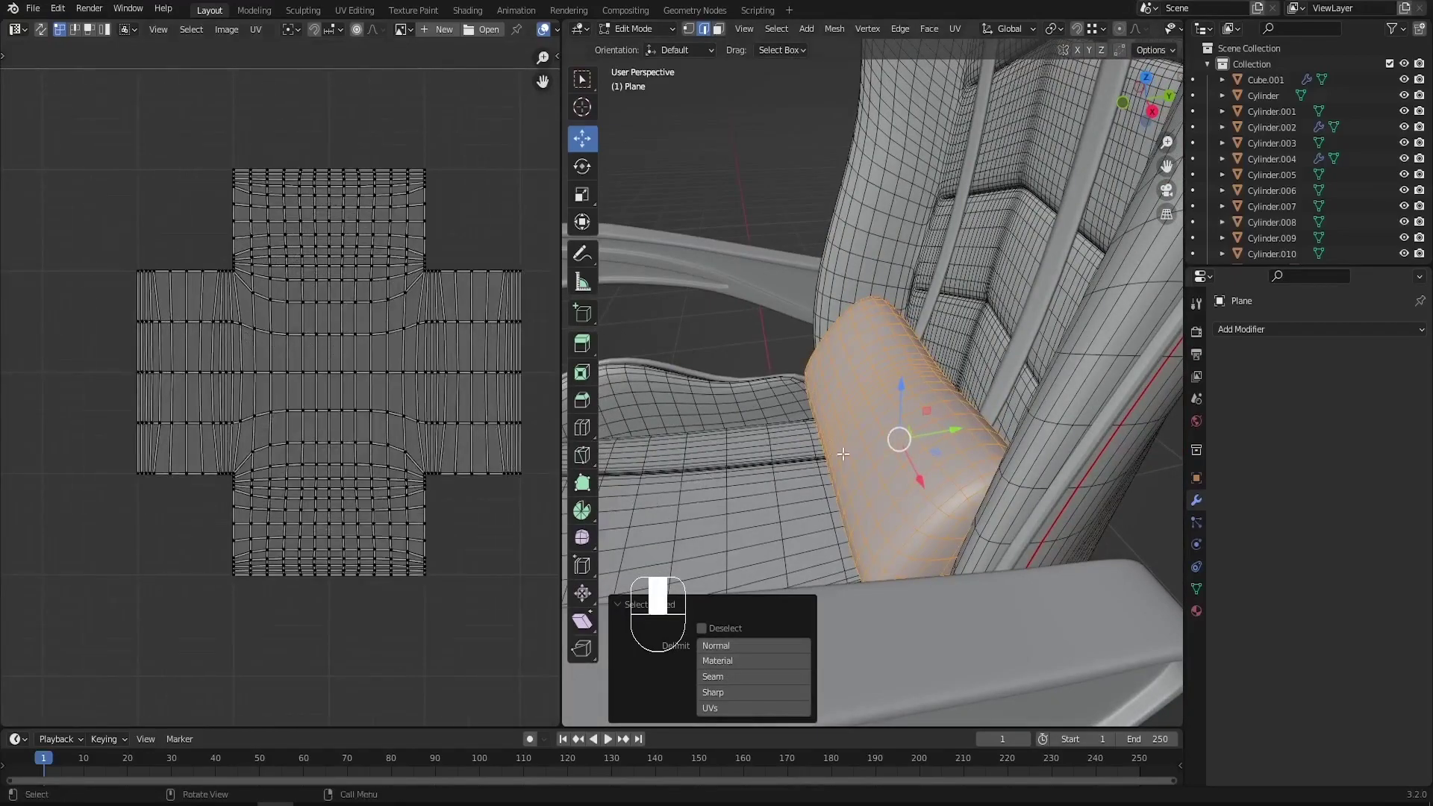
middle_click_drag(840, 452, 835, 490)
scroll(952, 450, "up", 3)
key("alt")
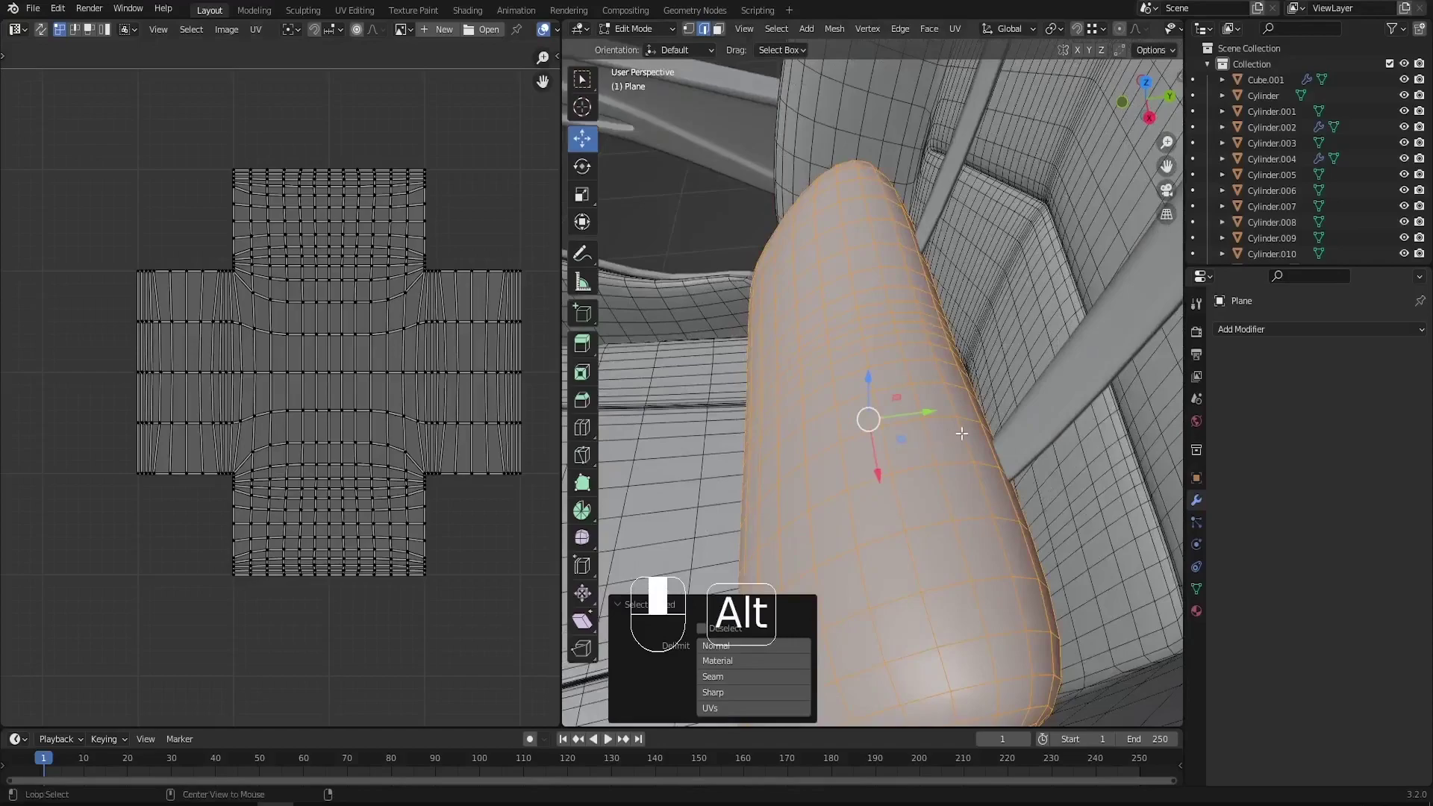
left_click(962, 435, "alt")
key("ctrl+e")
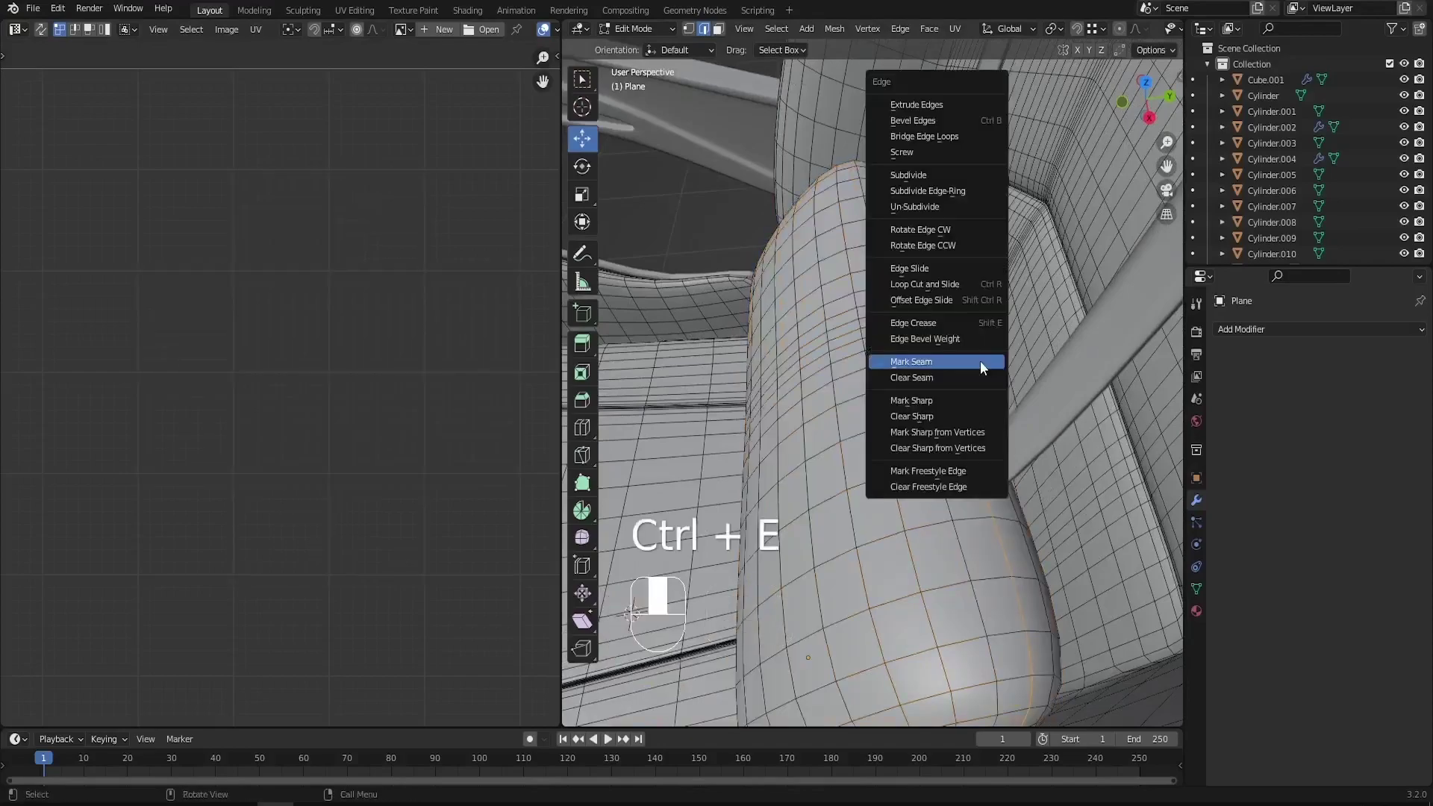
left_click(979, 360)
Select the whole linked lumbar pillow and unwrap it
key("l")
key("u")
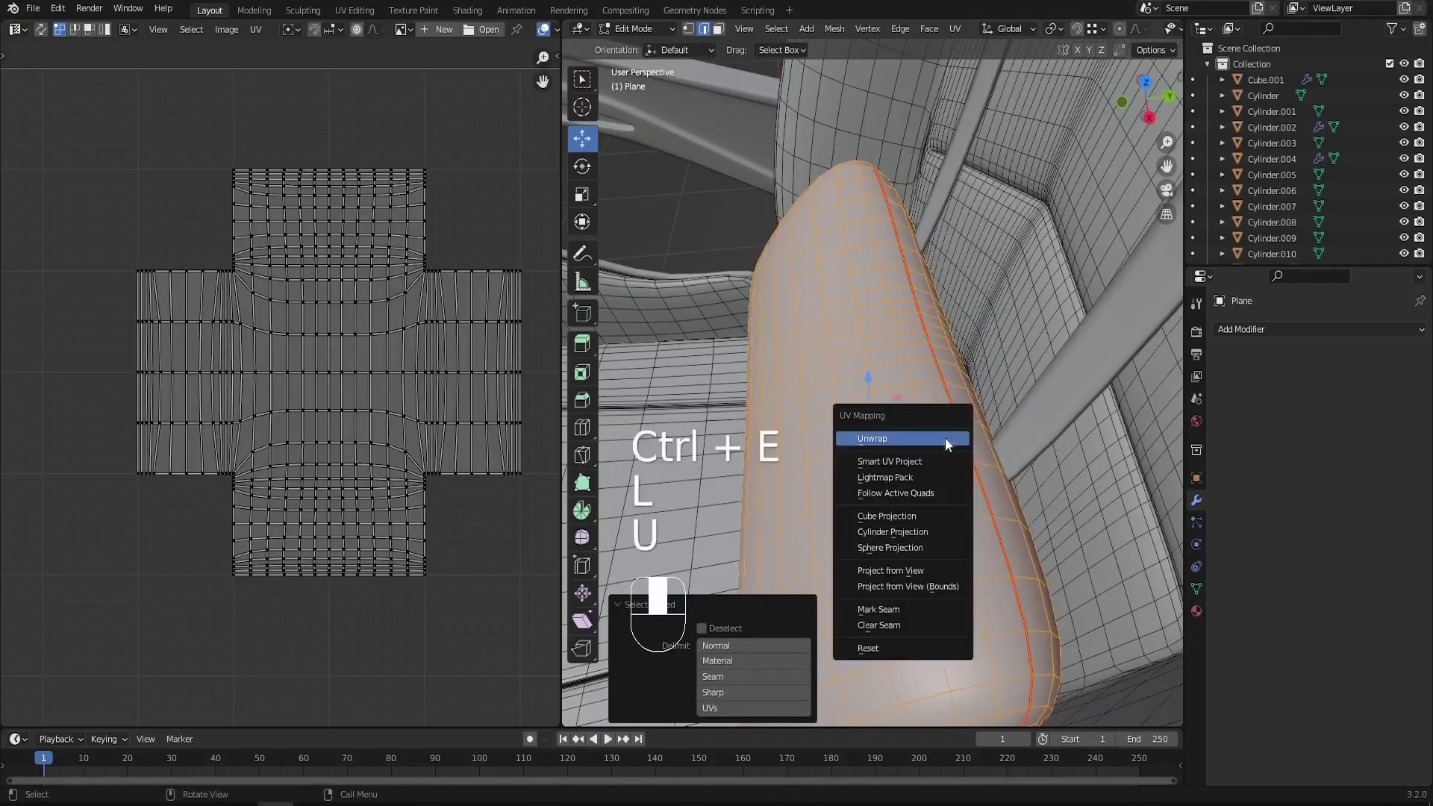
left_click(945, 439)
Move both of the lumbar pillow's UV islands outside the UV tile, to its left
scroll(347, 493, "down", 5)
left_click_drag(229, 338, 389, 575)
left_click_drag(488, 683, 82, 324)
middle_click_drag(245, 555, 280, 522)
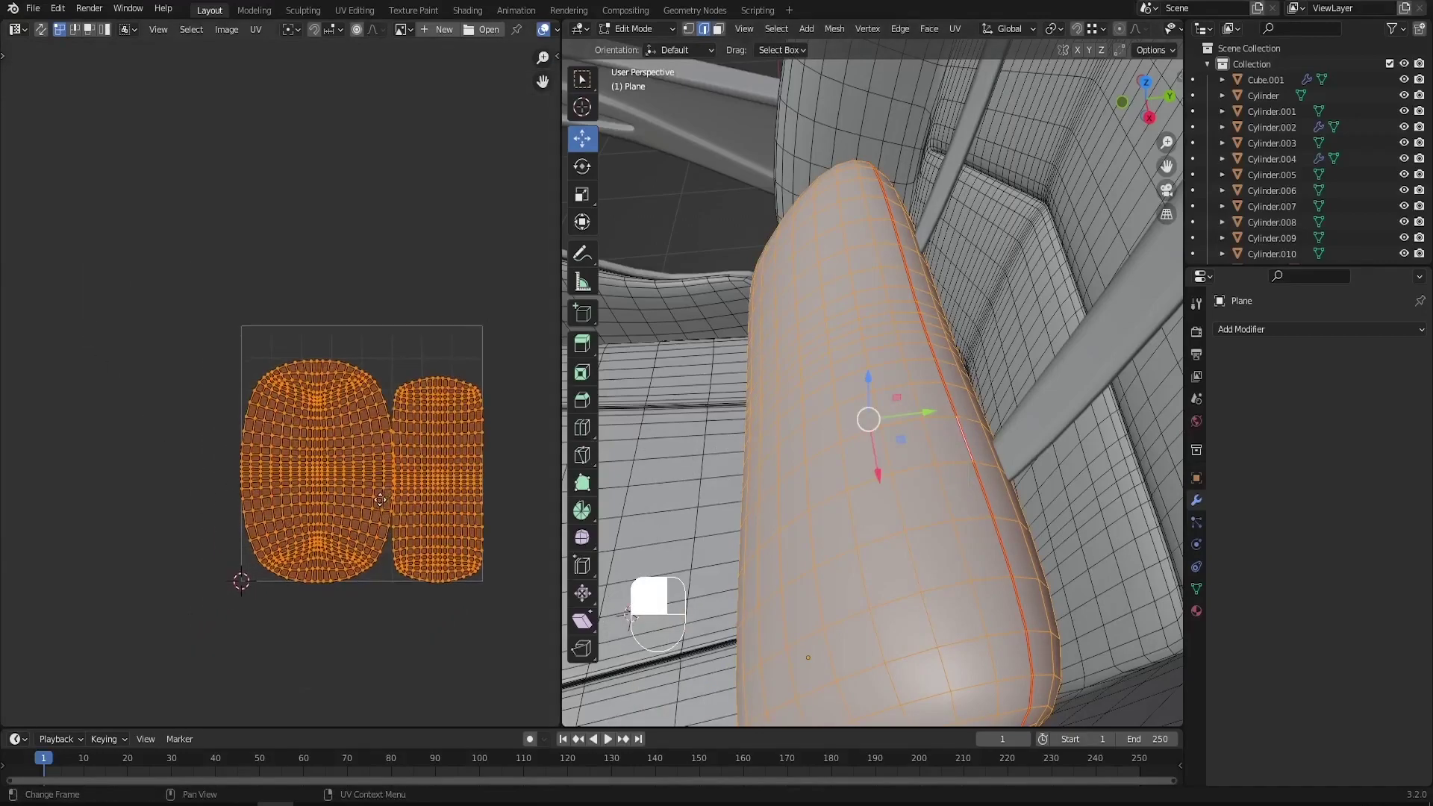
key("g")
left_click(115, 536)
Mark a seam on the edge loop around the seat cushion's lower border, selecting it in wireframe before returning to solid shading
scroll(821, 390, "down", 6)
mouse_move(769, 380)
middle_mouse_down()
mouse_move(781, 330)
mouse_move(916, 354)
mouse_move(954, 415)
mouse_move(933, 388)
mouse_move(962, 309)
mouse_move(932, 309)
mouse_move(963, 350)
middle_mouse_up()
key("a")
key("a")
key("l")
key("z")
left_click(933, 307)
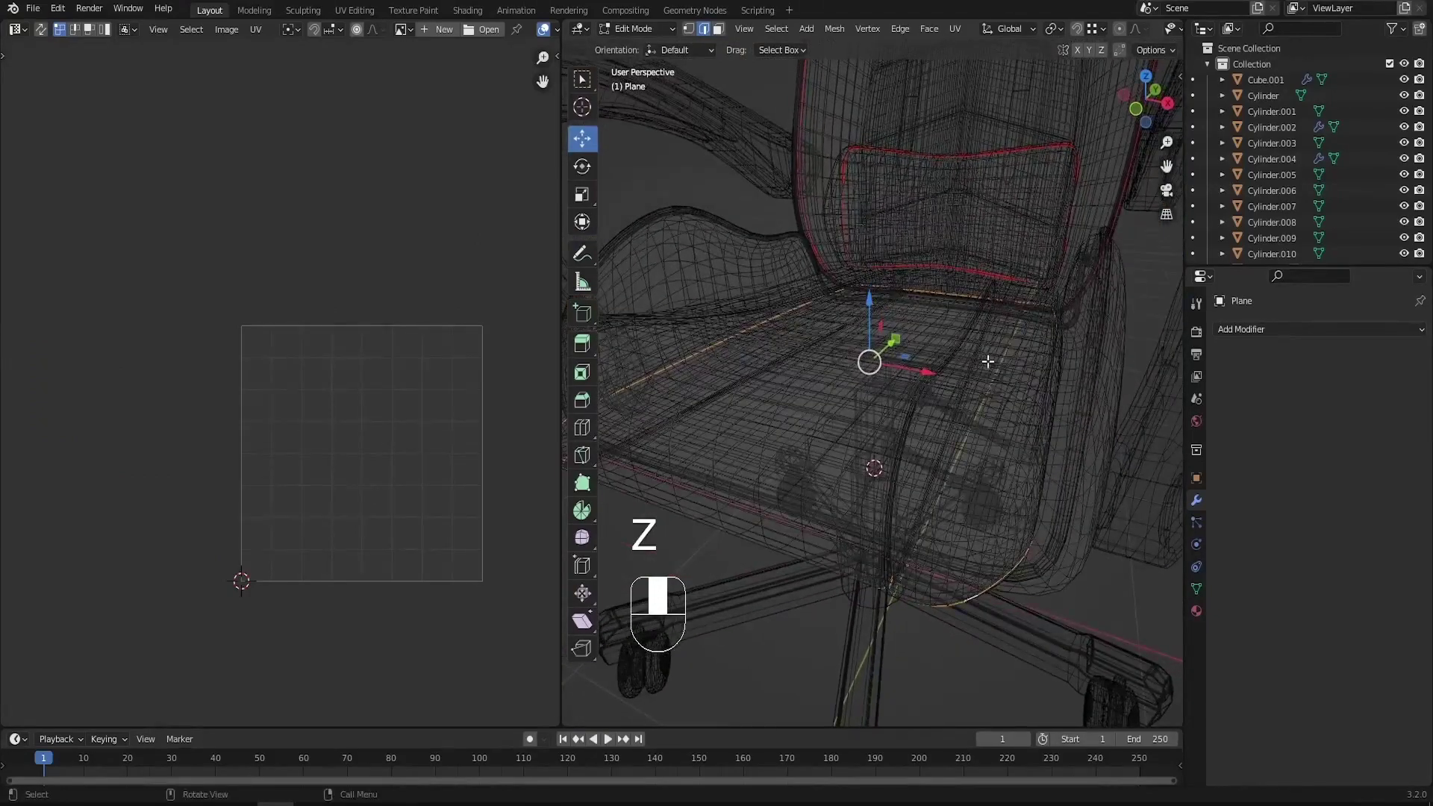
key("ctrl+e")
left_click(988, 361)
key("z")
left_click(997, 397)
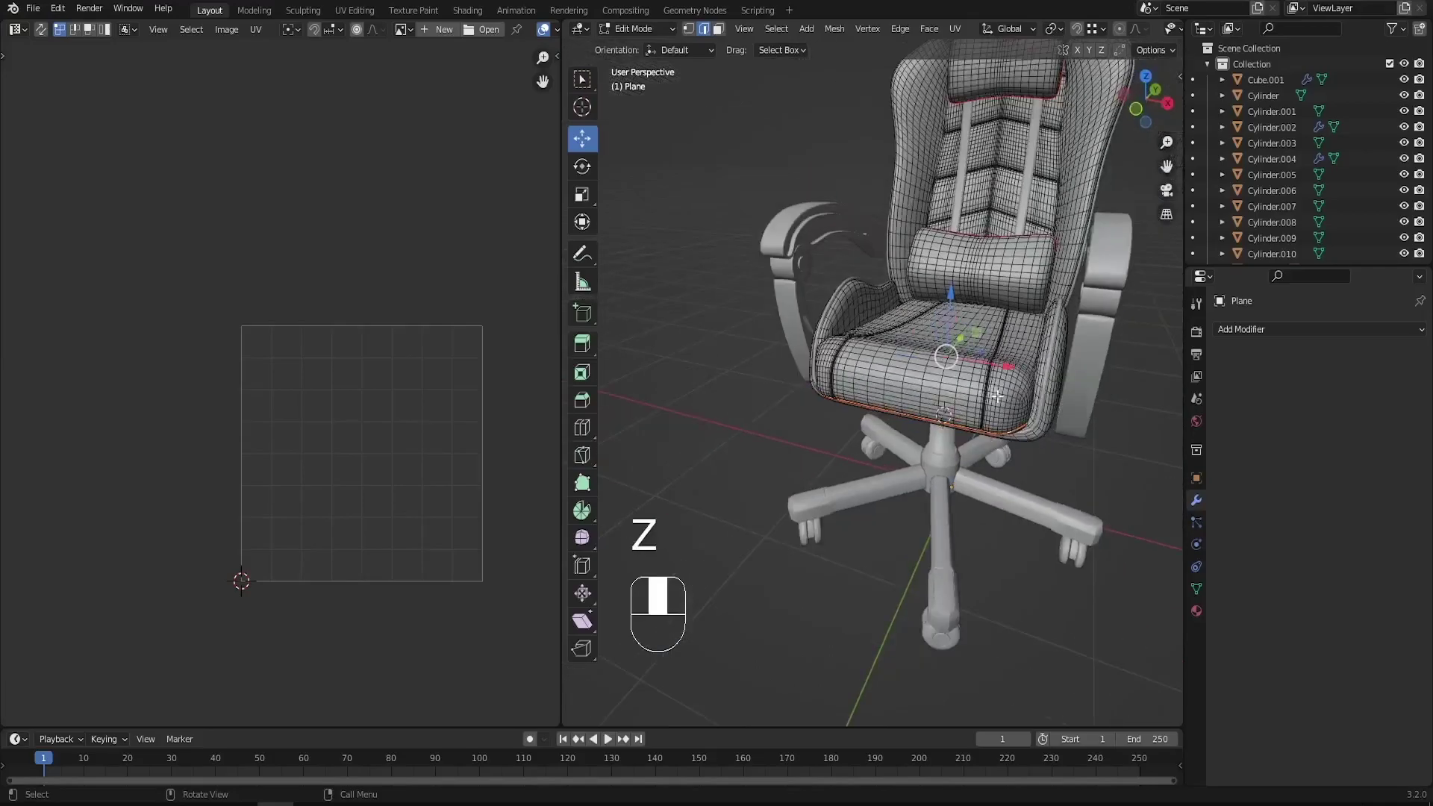
Select the whole linked seat cushion and unwrap it
key("l")
middle_click_drag(993, 394, 993, 347)
key("u")
left_click(993, 344)
scroll(351, 494, "up", 3)
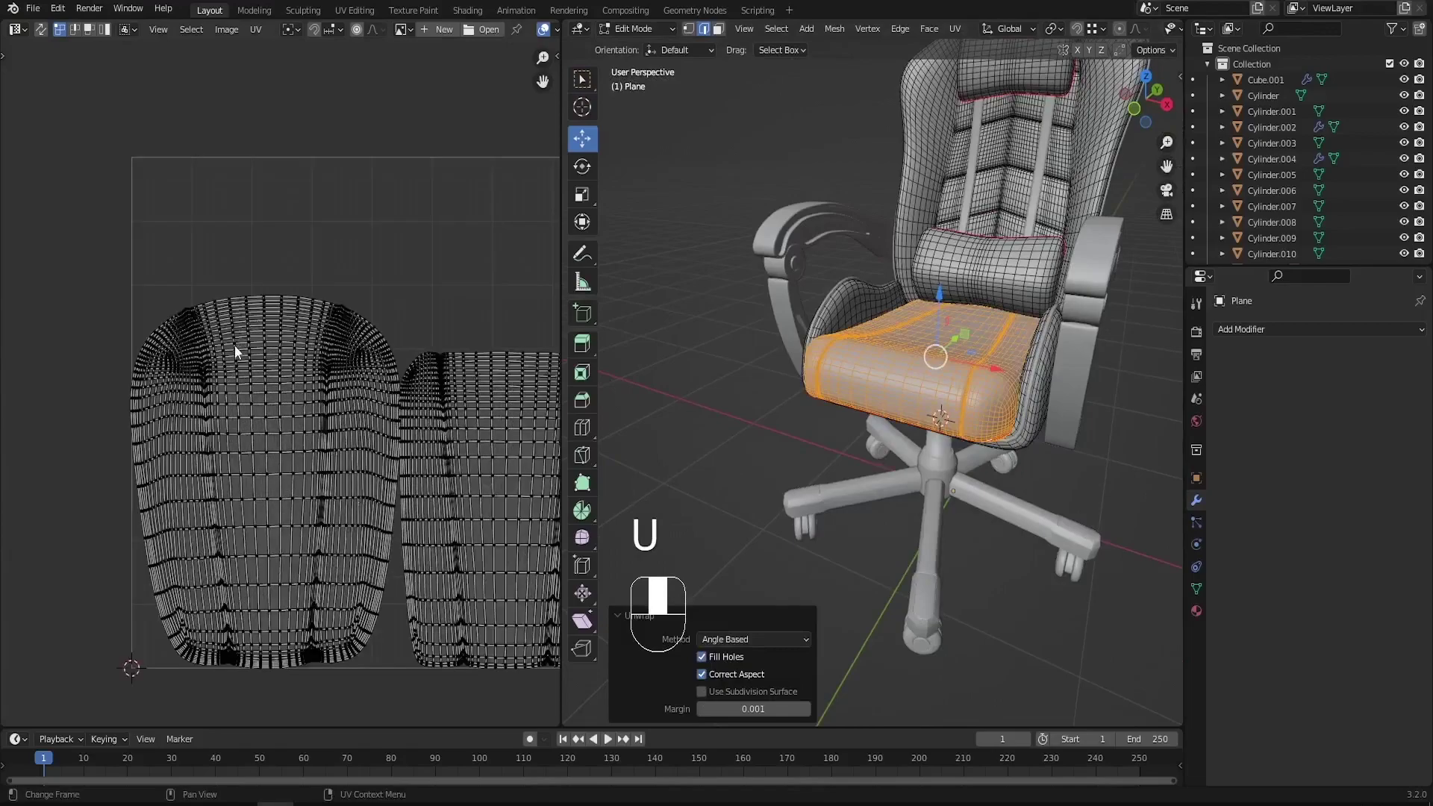
Move both of the seat cushion's UV islands outside the UV tile, to its right
middle_click_drag(247, 365, 169, 324)
scroll(247, 304, "down", 3)
left_click_drag(421, 249, 104, 494)
key("g")
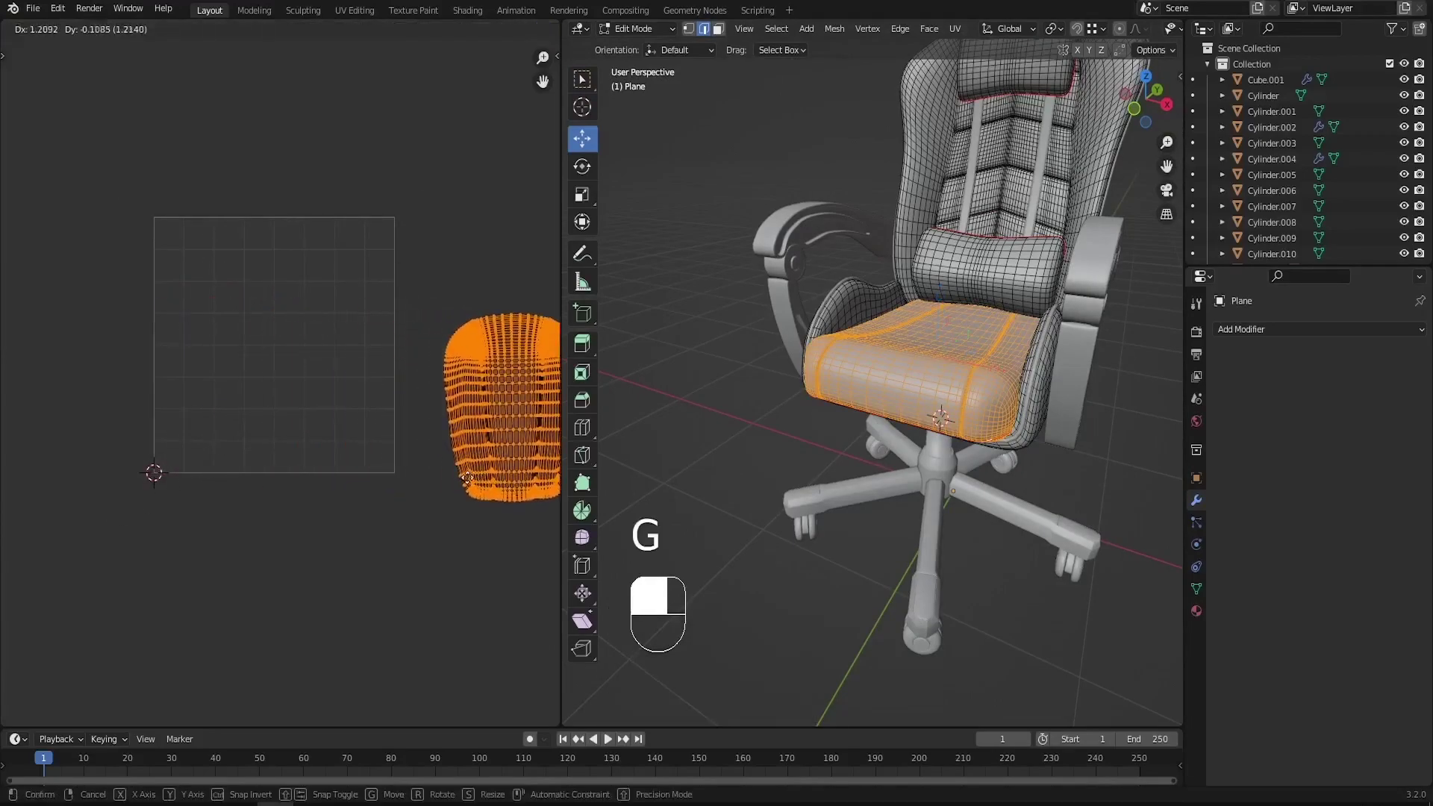
left_click(431, 456)
Mark a seam on the edge loop running along the outer border of the seat's side bolster
mouse_move(981, 409)
middle_mouse_down()
mouse_move(993, 356)
mouse_move(994, 416)
middle_mouse_up()
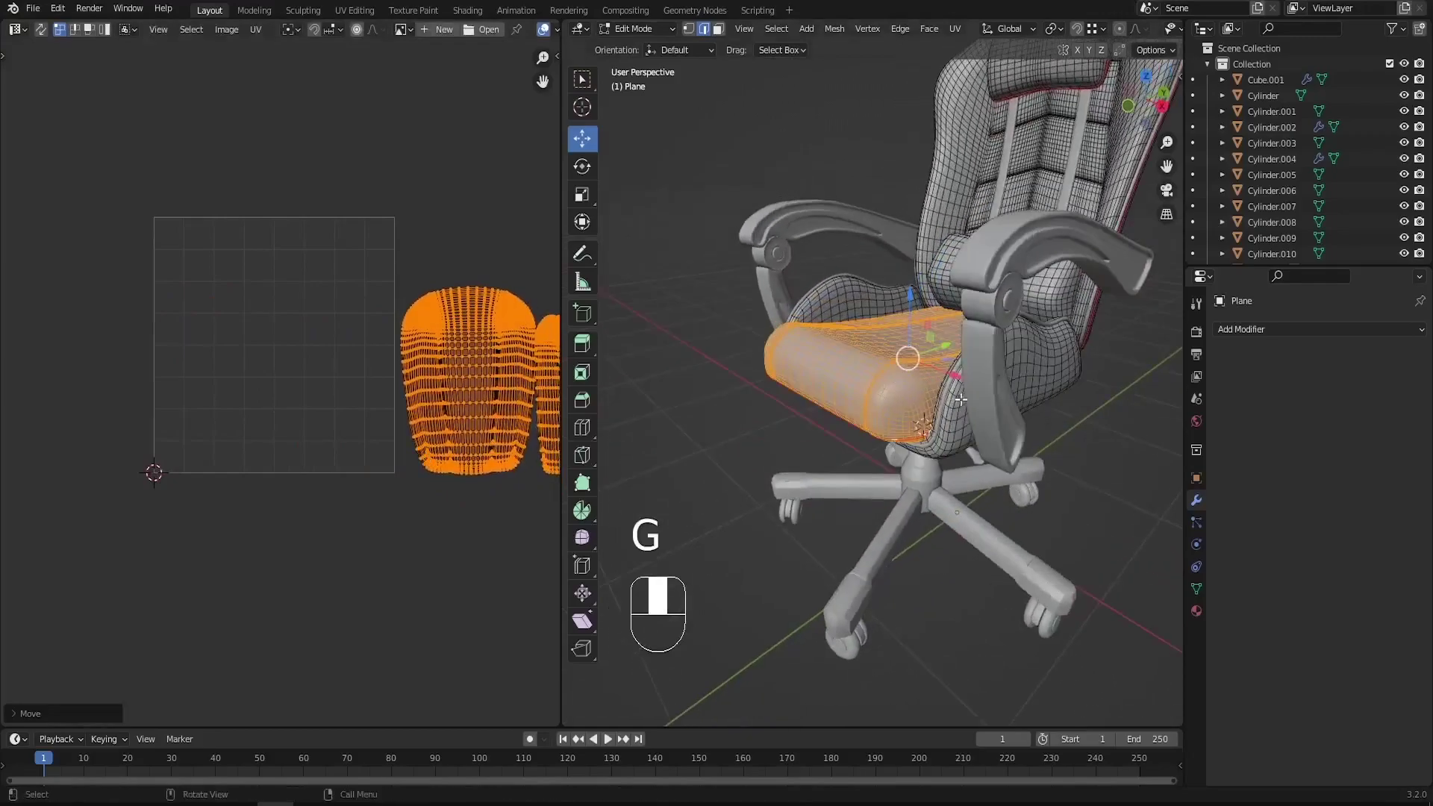
key("a")
key("a")
key("l")
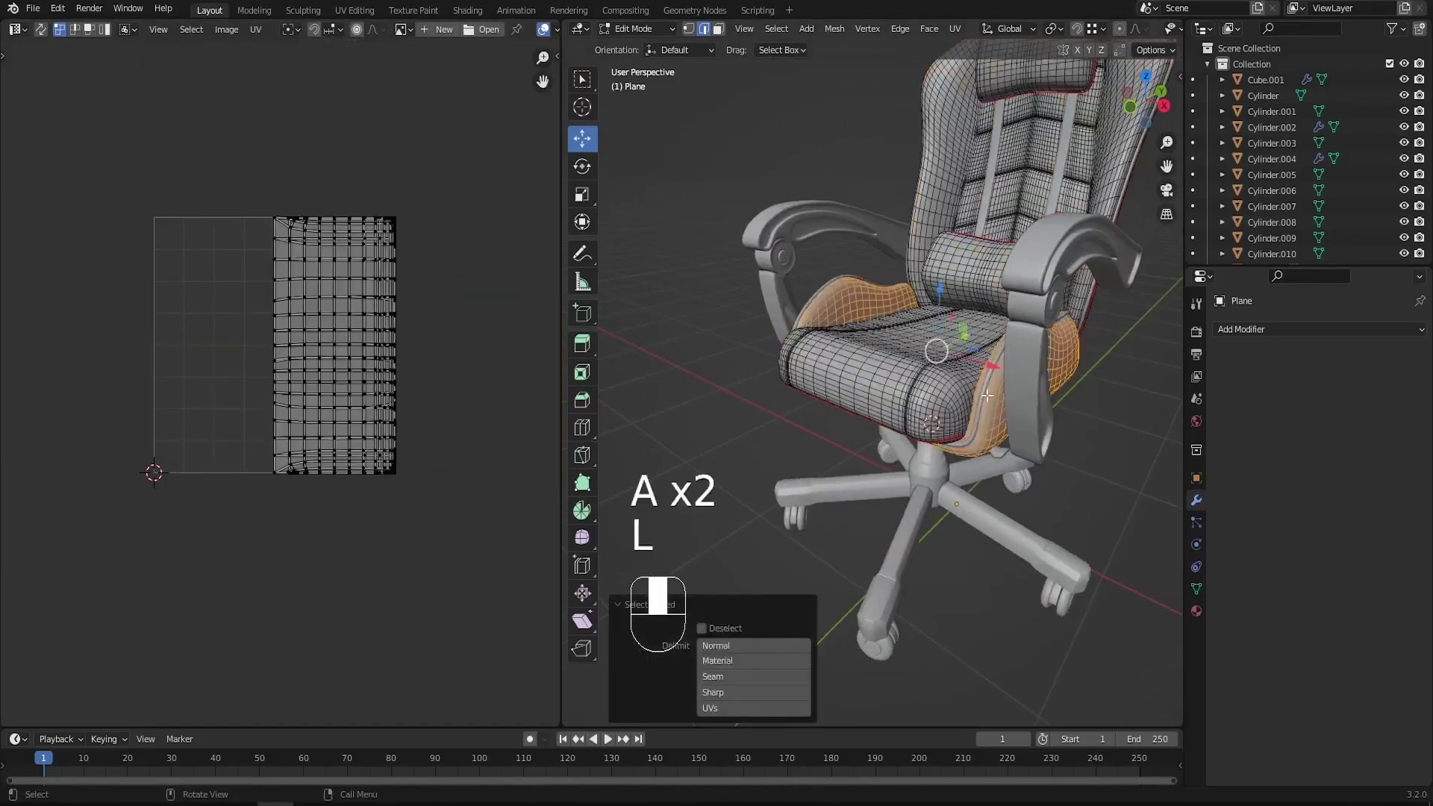
scroll(991, 403, "up", 4)
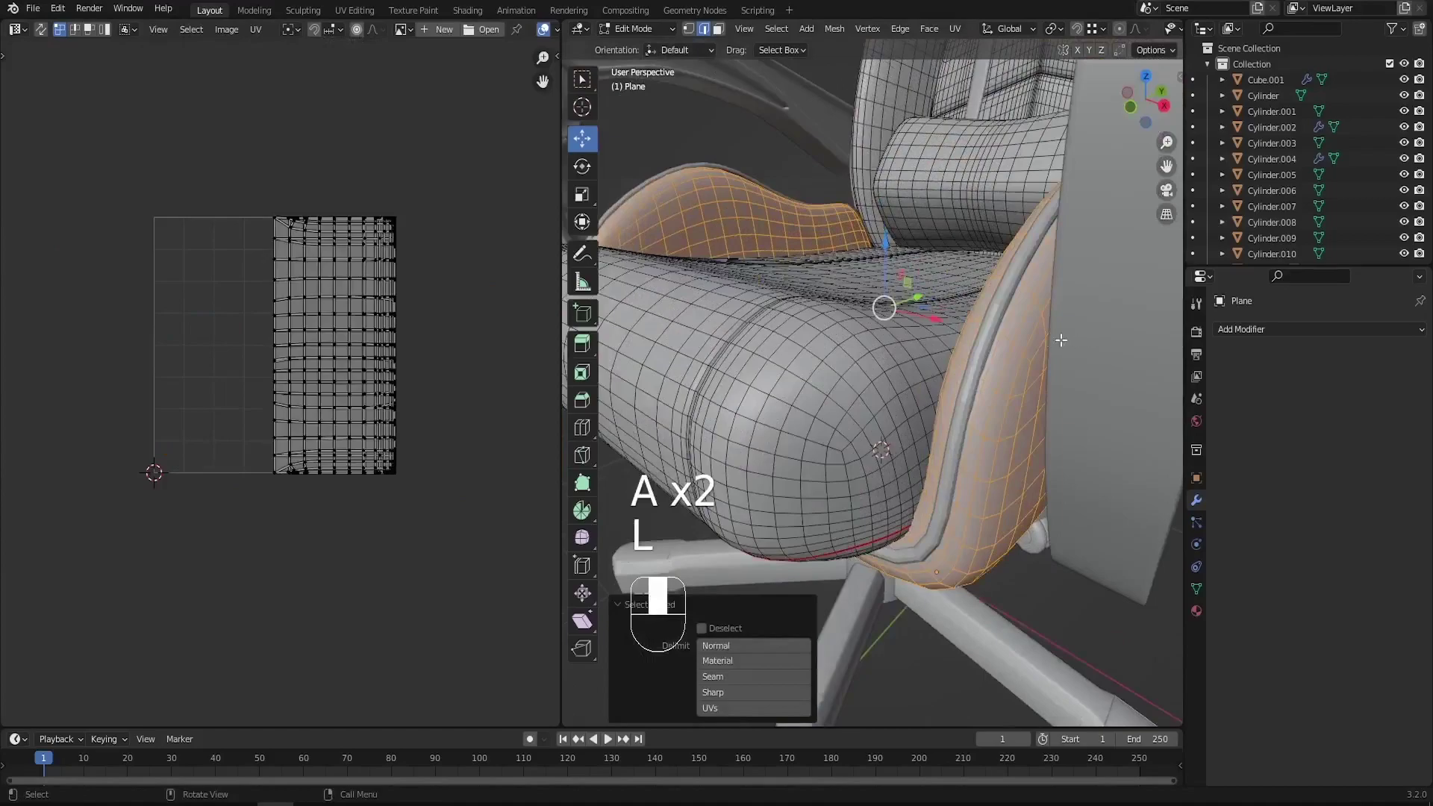
key("a")
key("a")
left_click(991, 360, "alt")
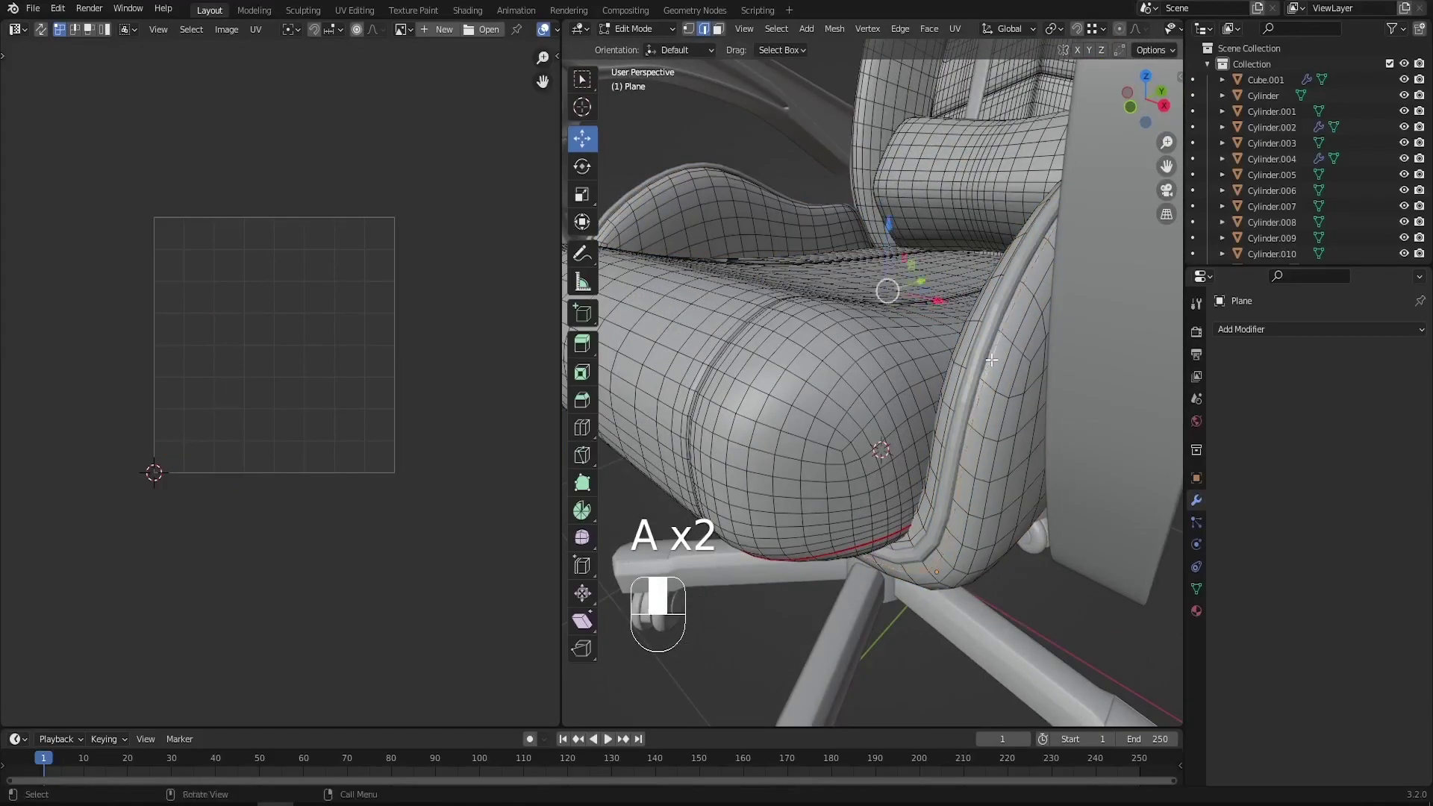
key("ctrl+e")
left_click(992, 360)
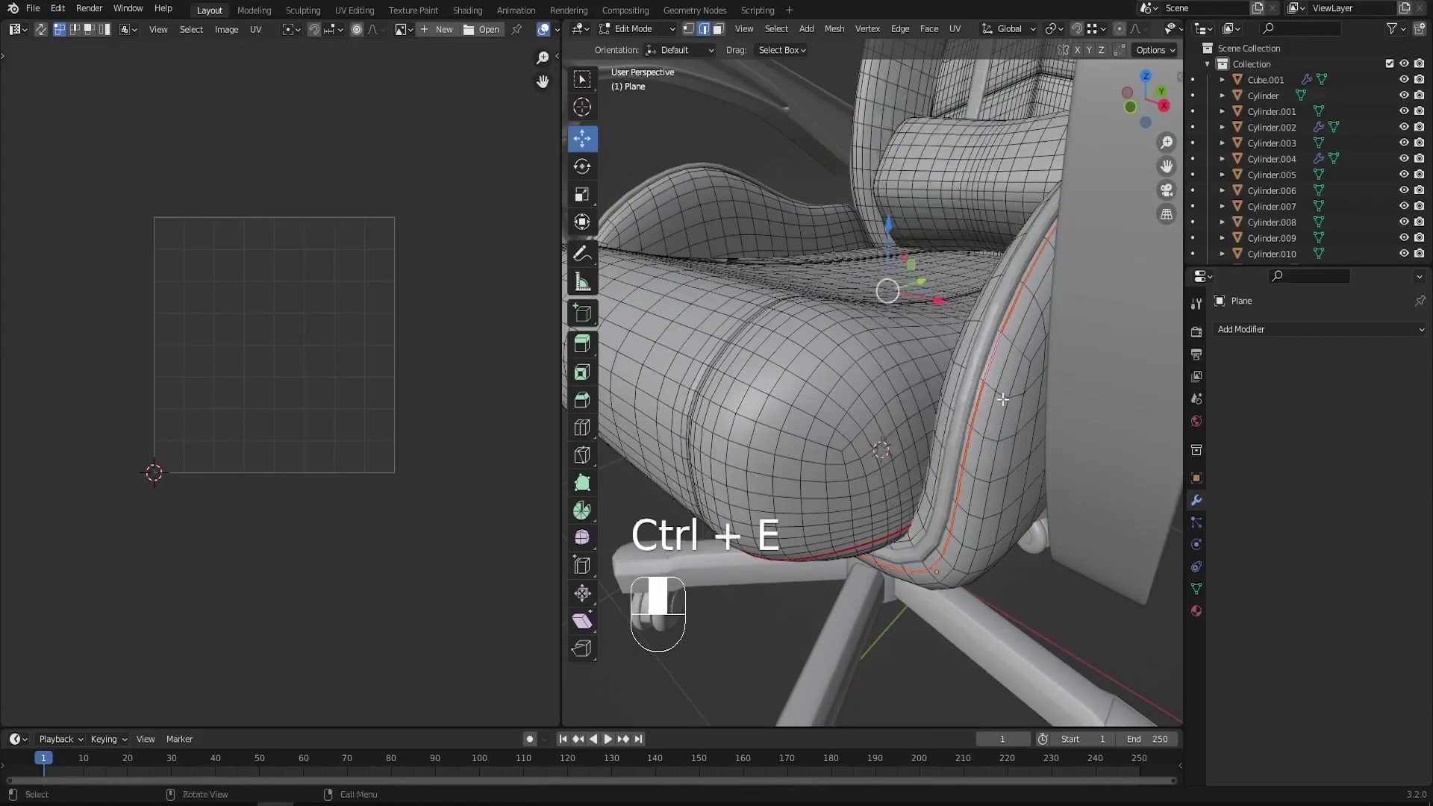
Unwrap the whole linked side bolster piece and move its two UV islands below the UV tile
key("l")
key("u")
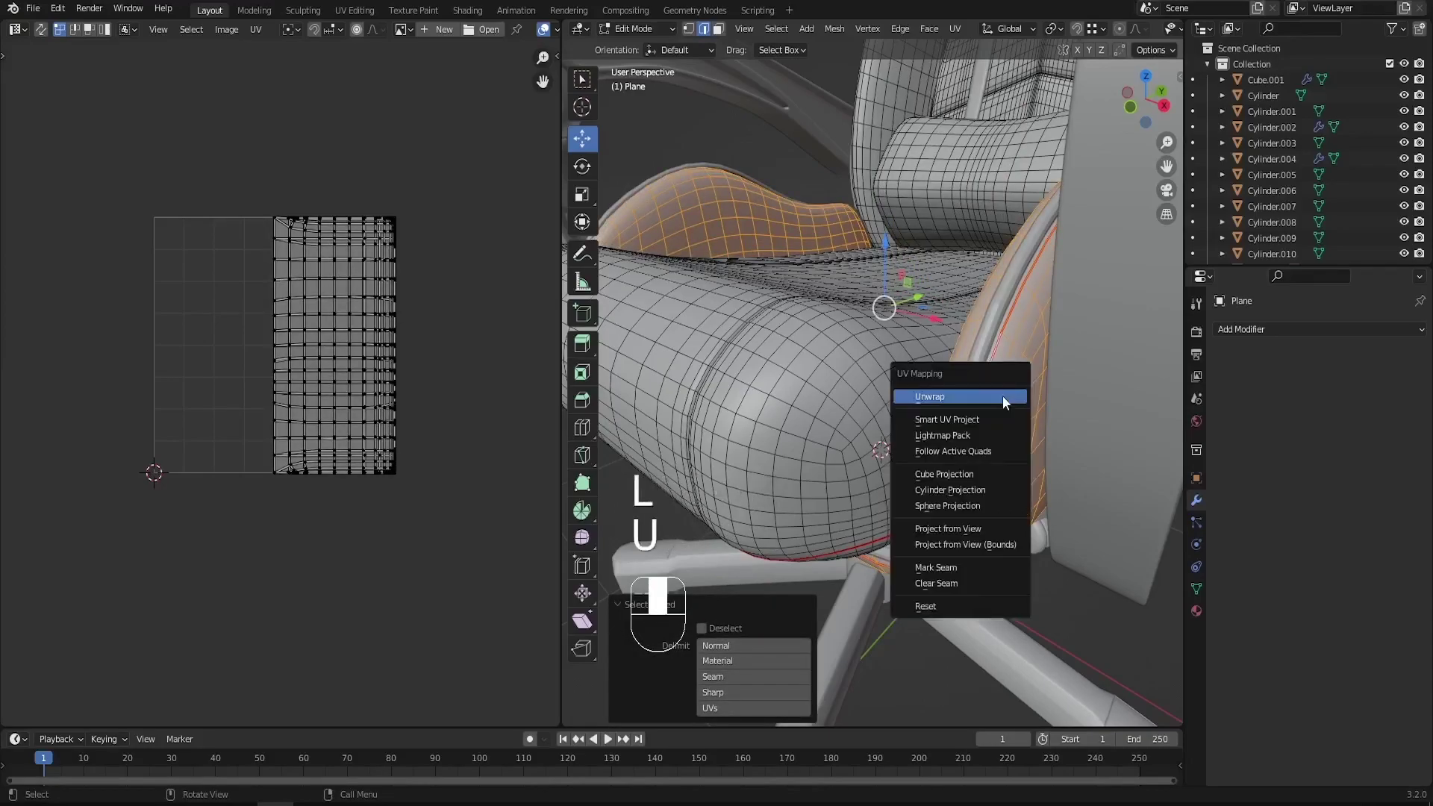
left_click(1001, 395)
left_click_drag(91, 502, 453, 289)
scroll(319, 325, "down", 3)
key("g")
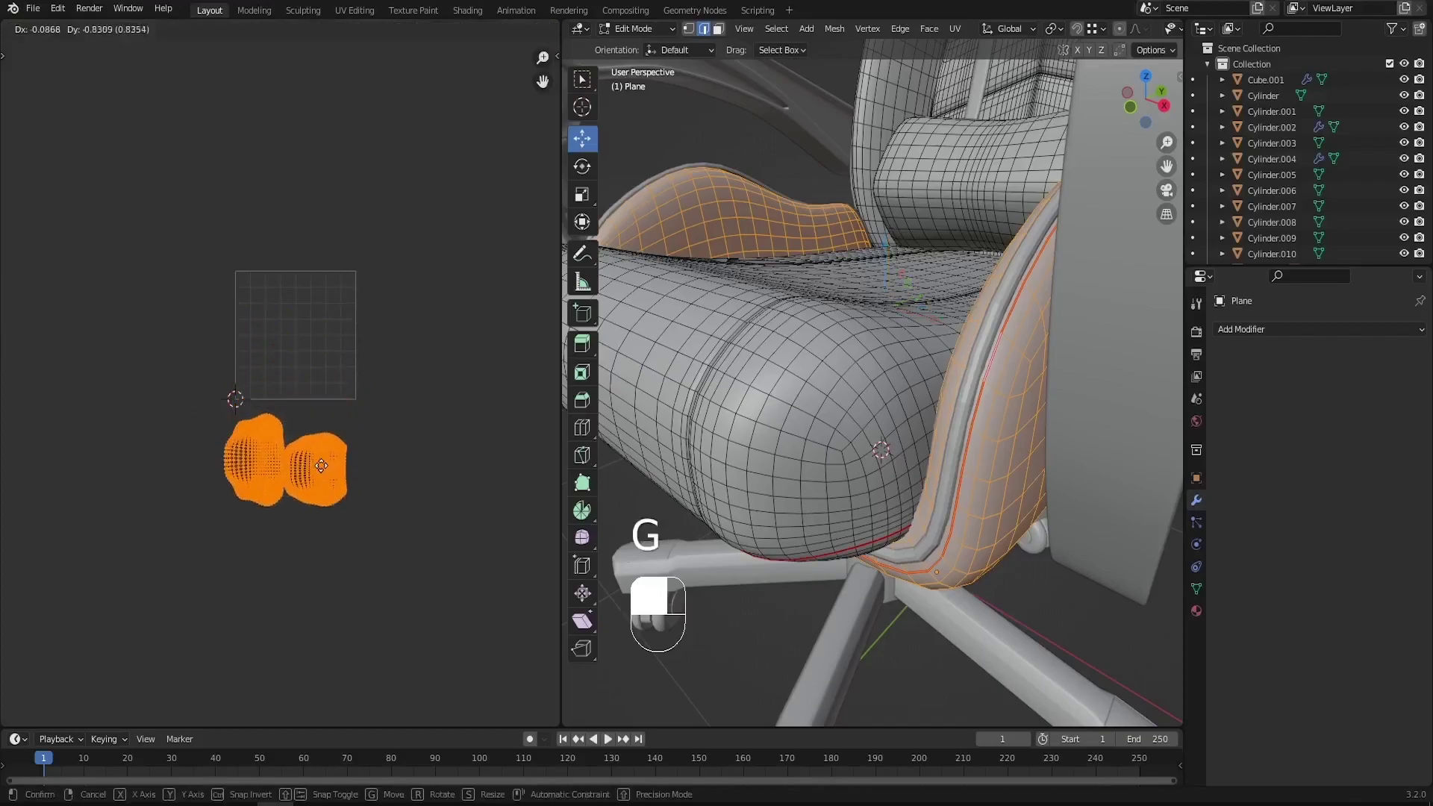
left_click(321, 466)
Select the entire mesh and, in a maximized UV editor, place the lumbar pillow's islands beside the pillow islands above the tile
scroll(936, 471, "down", 5)
key("a")
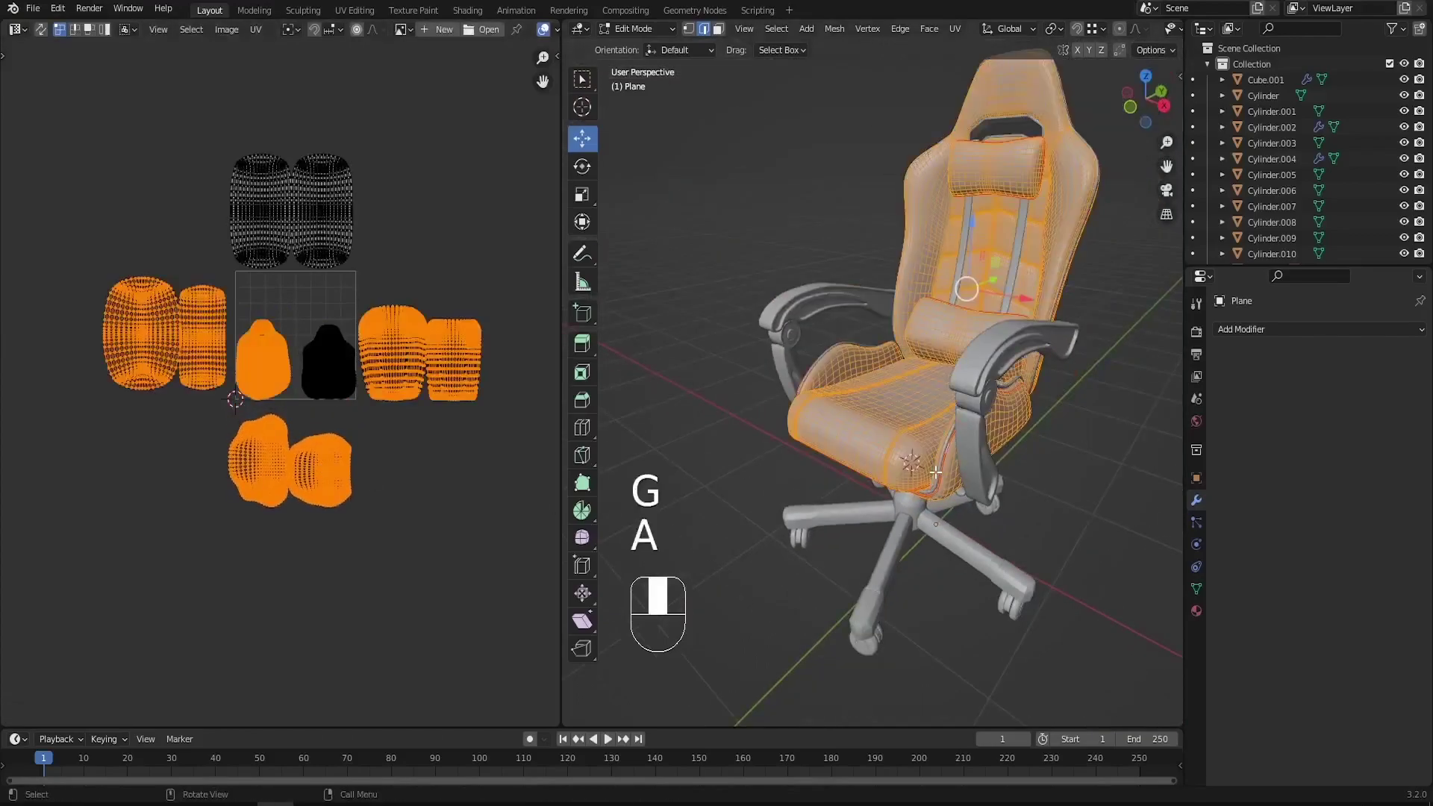
middle_click_drag(286, 381, 288, 410)
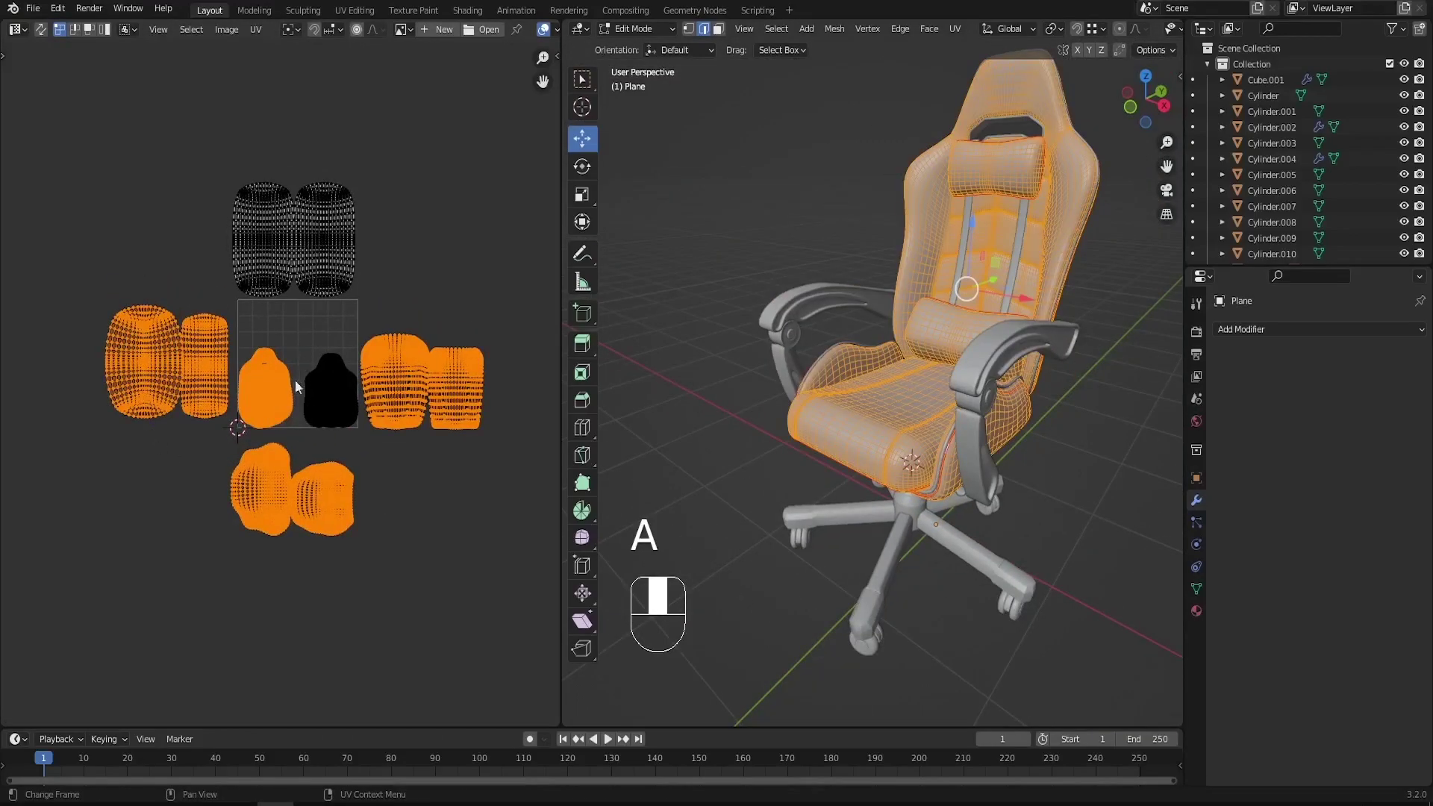
key("ctrl+space")
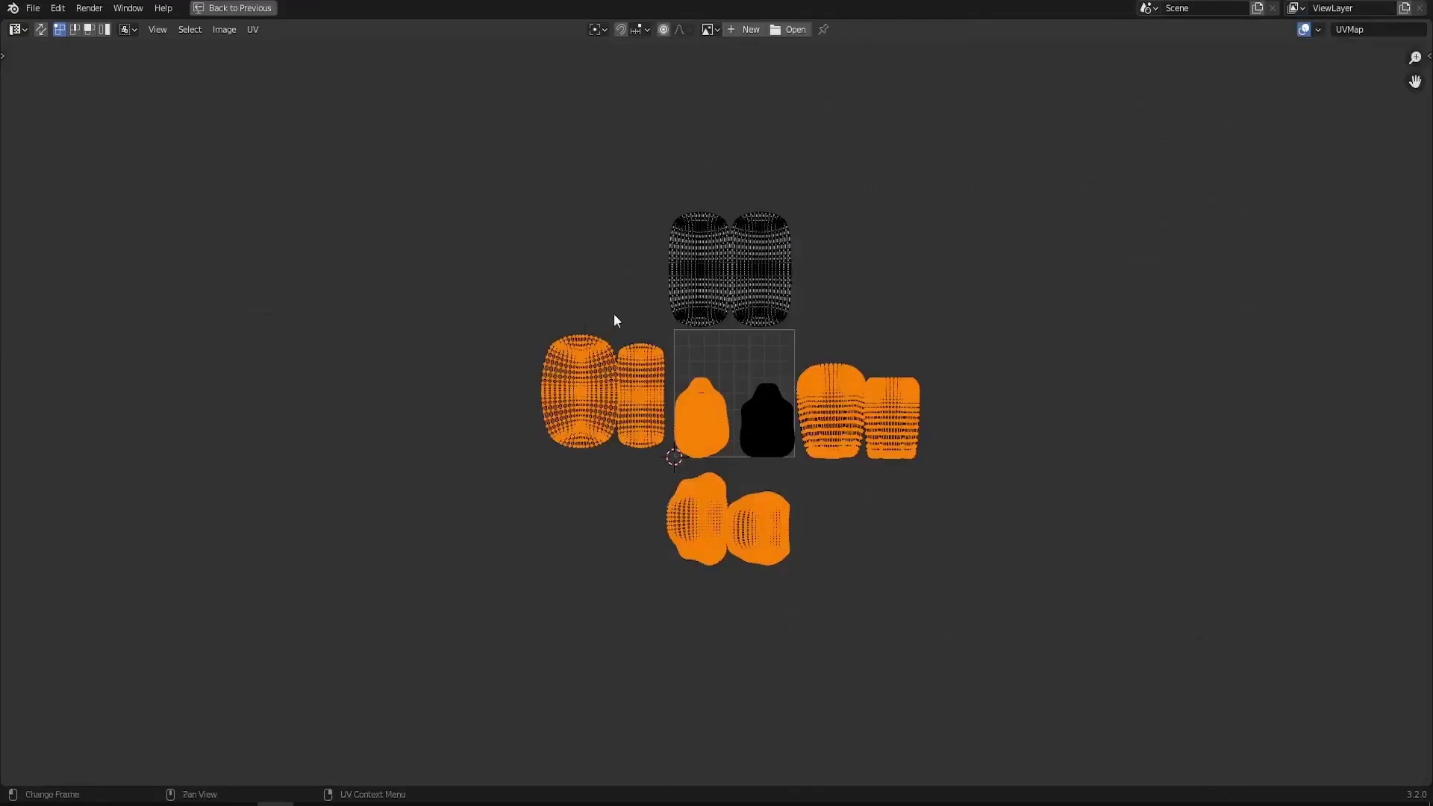
scroll(661, 303, "up", 4)
left_click_drag(277, 327, 642, 707)
key("g")
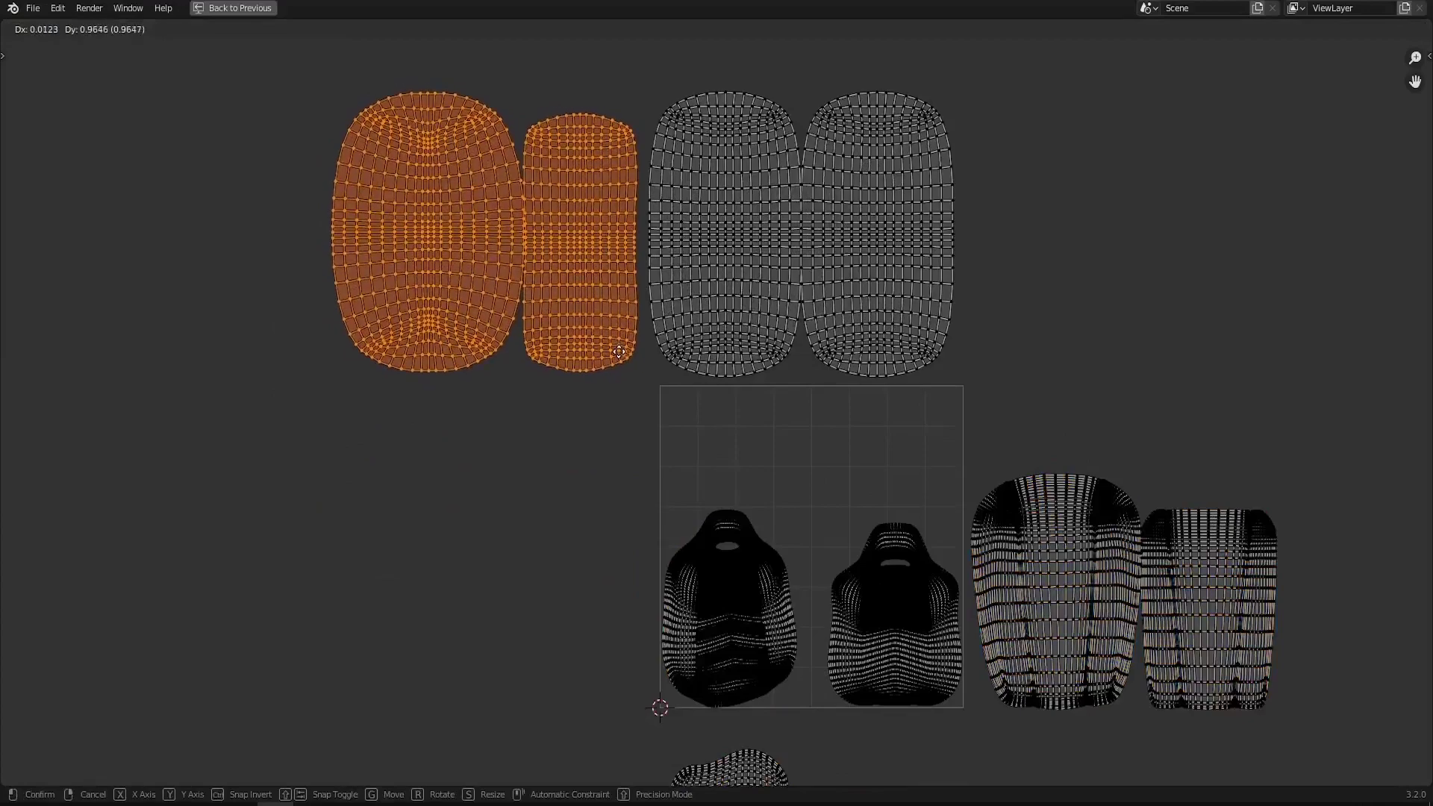
left_click(628, 349)
Scale down the four pillow islands together and place them in a row along the UV tile's upper edge
left_click_drag(237, 406, 1066, 47)
middle_click_drag(930, 175, 927, 244)
key("s")
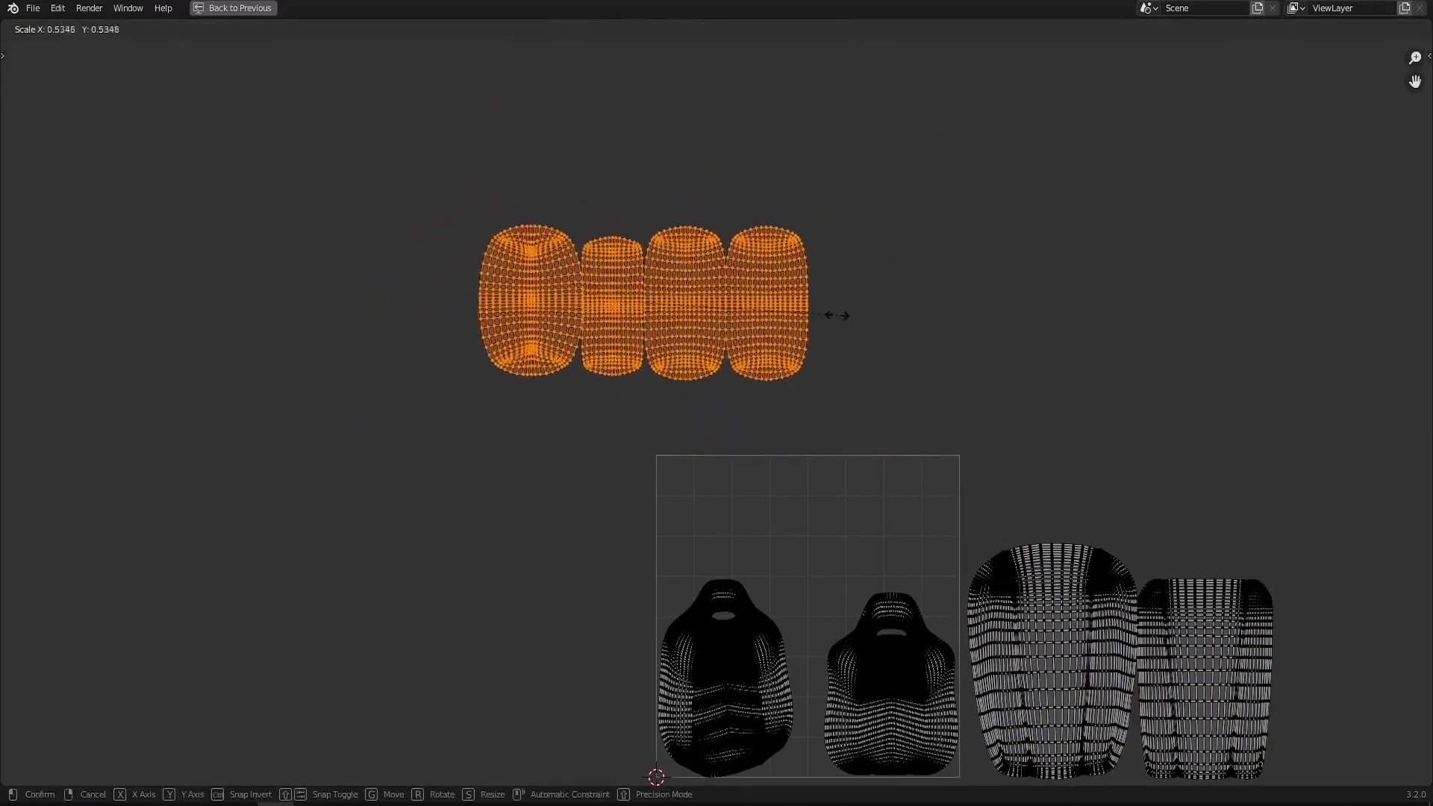
left_click(790, 312)
key("g")
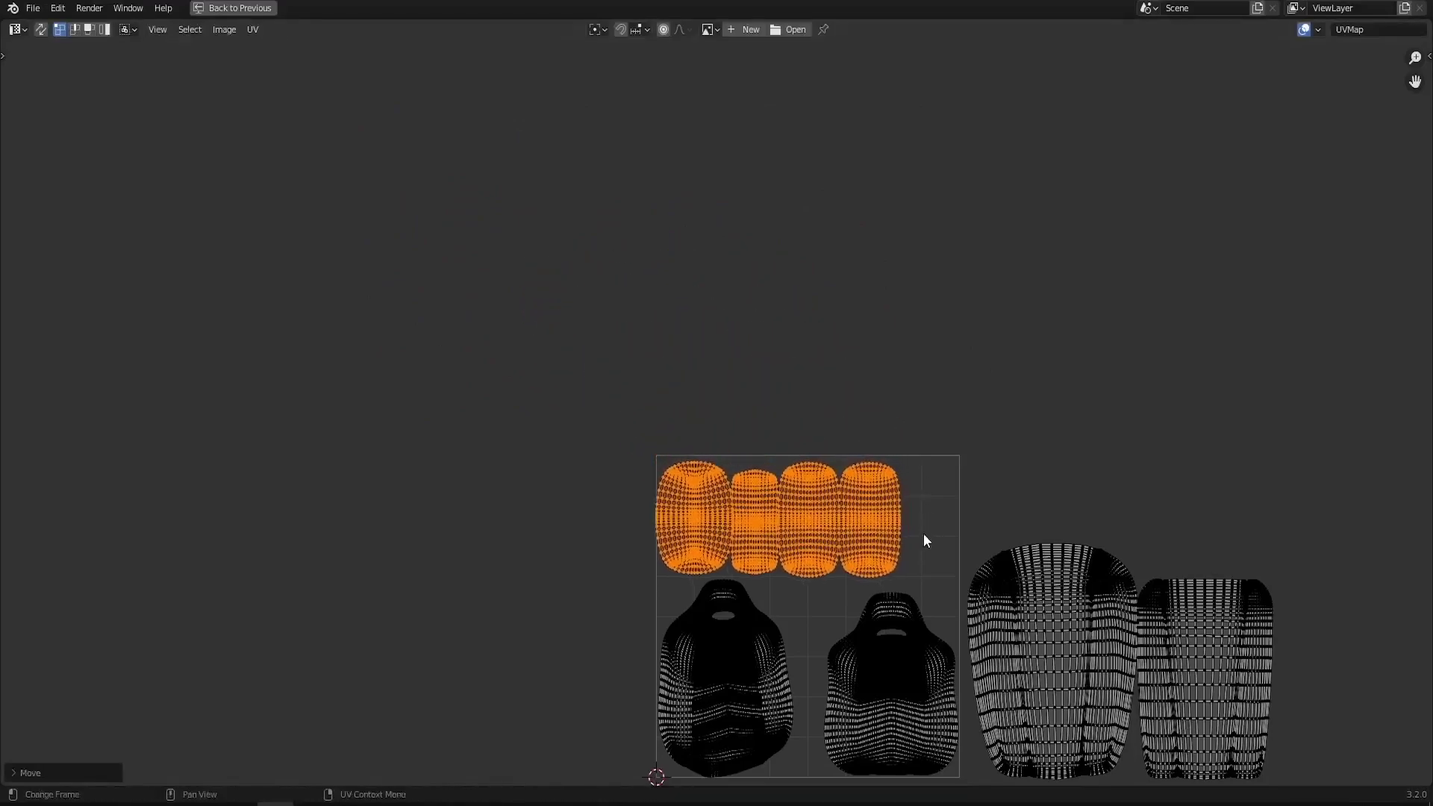
left_click(924, 534)
Scale down the two seat cushion islands and set them beside the UV tile's lower right corner
middle_click_drag(925, 535, 858, 355)
scroll(1029, 505, "up", 1)
middle_click_drag(1029, 505, 997, 442)
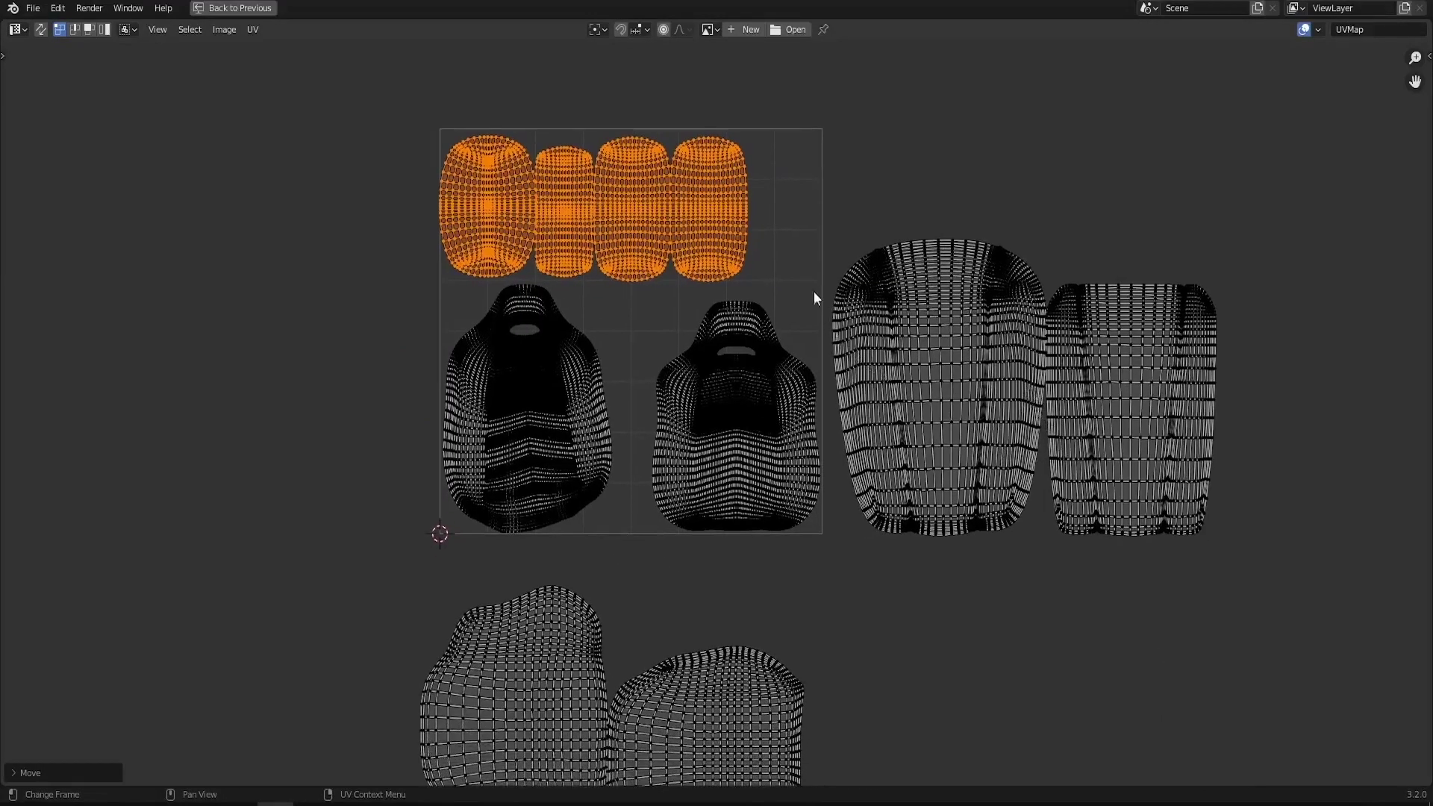
mouse_move(840, 209)
left_mouse_down()
mouse_move(1245, 594)
mouse_move(829, 228)
left_mouse_up()
key("s")
left_click(1204, 521)
key("g")
left_click(1164, 549)
Move both side bolster islands from below the UV tile to above the seat cushion islands
left_click_drag(814, 418, 367, 773)
key("g")
left_click(887, 79)
middle_click_drag(887, 79, 881, 236)
Rotate the larger side bolster island upright and place it just above the seat cushion islands
key("a")
key("a")
key("l")
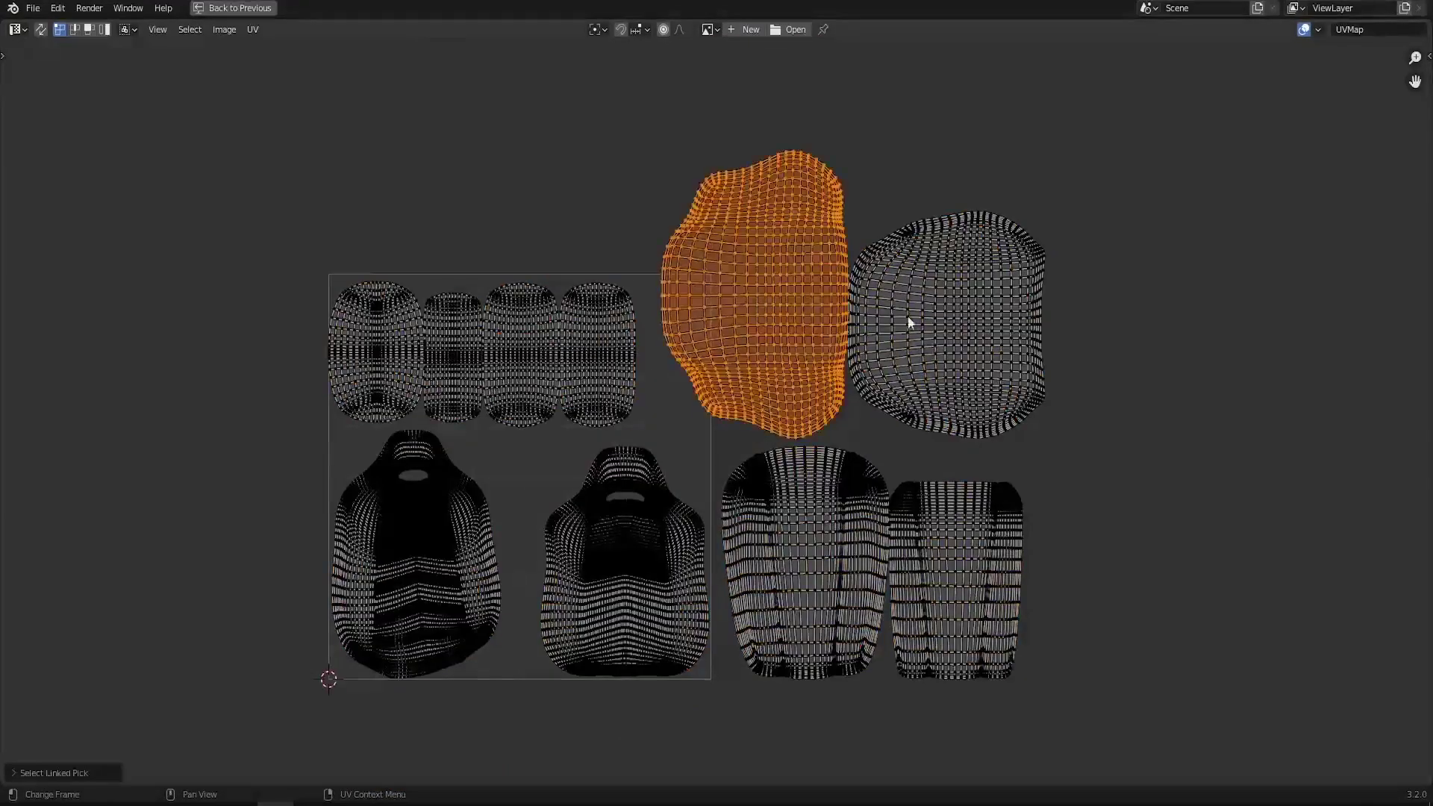
key("r")
left_click(773, 477)
key("g")
left_click(815, 515)
Rotate the smaller side bolster island upright and move it above the row of pillow islands
key("a")
key("a")
key("l")
key("r")
left_click(855, 536)
key("g")
left_click(953, 549)
middle_click_drag(955, 498, 969, 580)
key("g")
left_click(358, 387)
Move the narrower seat cushion island above the UV tile, beside the smaller side bolster island
key("alt+a")
key("l")
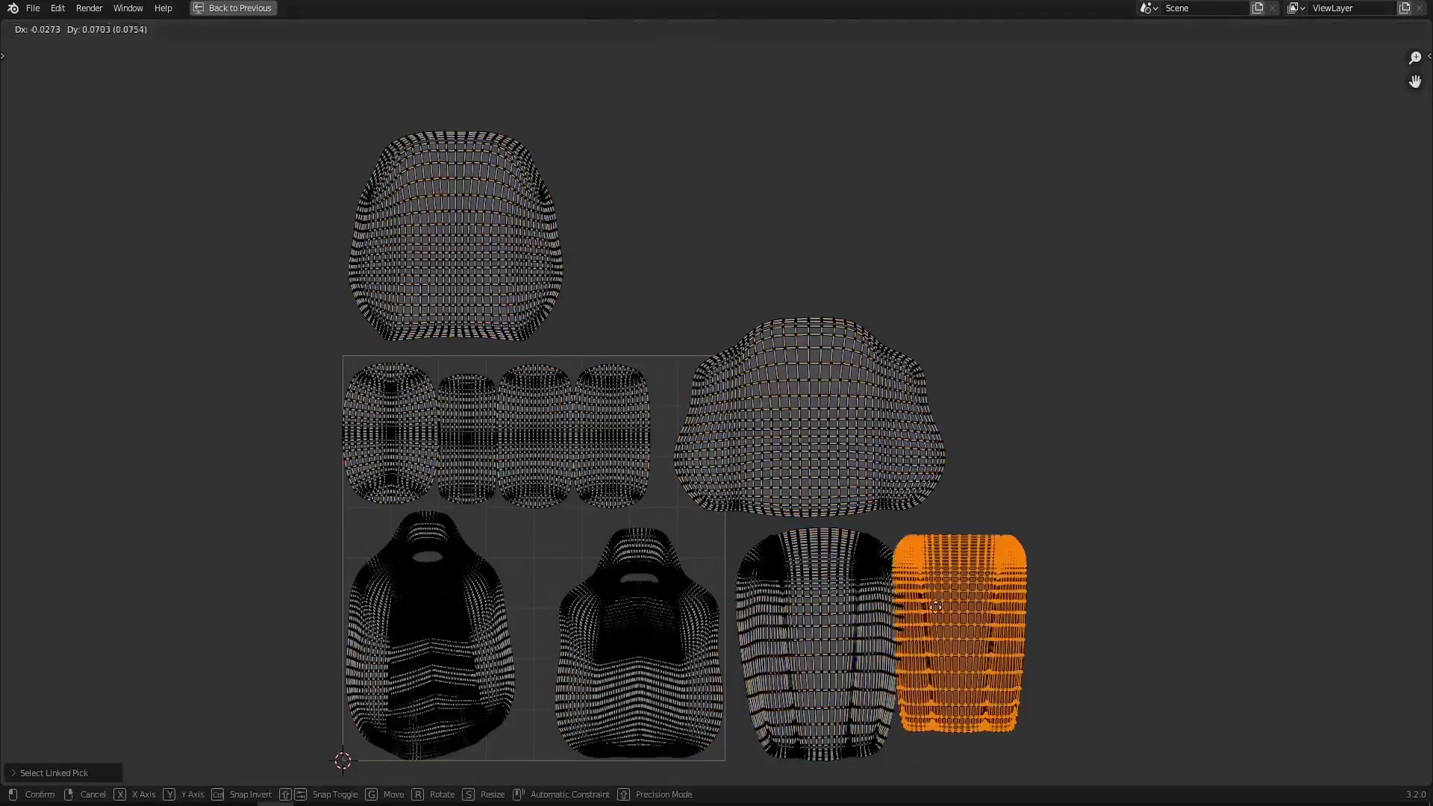
key("g")
left_click(660, 224)
Scale all UV islands together to fit inside the UV tile, and restore the split editor layout
middle_click_drag(660, 224, 826, 144)
key("a")
key("s")
left_click(917, 606)
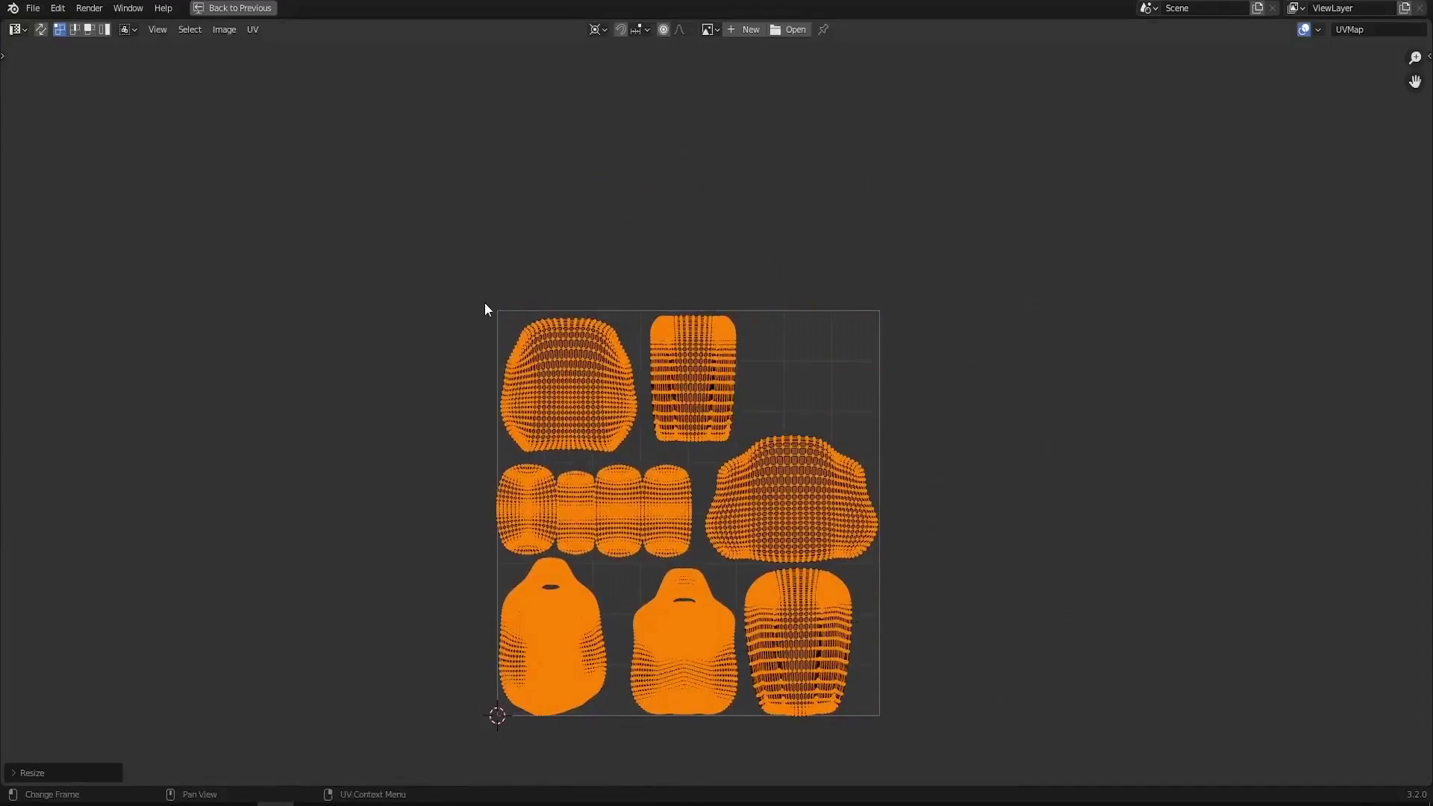
key("ctrl+space")
scroll(294, 355, "up", 3)
middle_click_drag(294, 356, 338, 381)
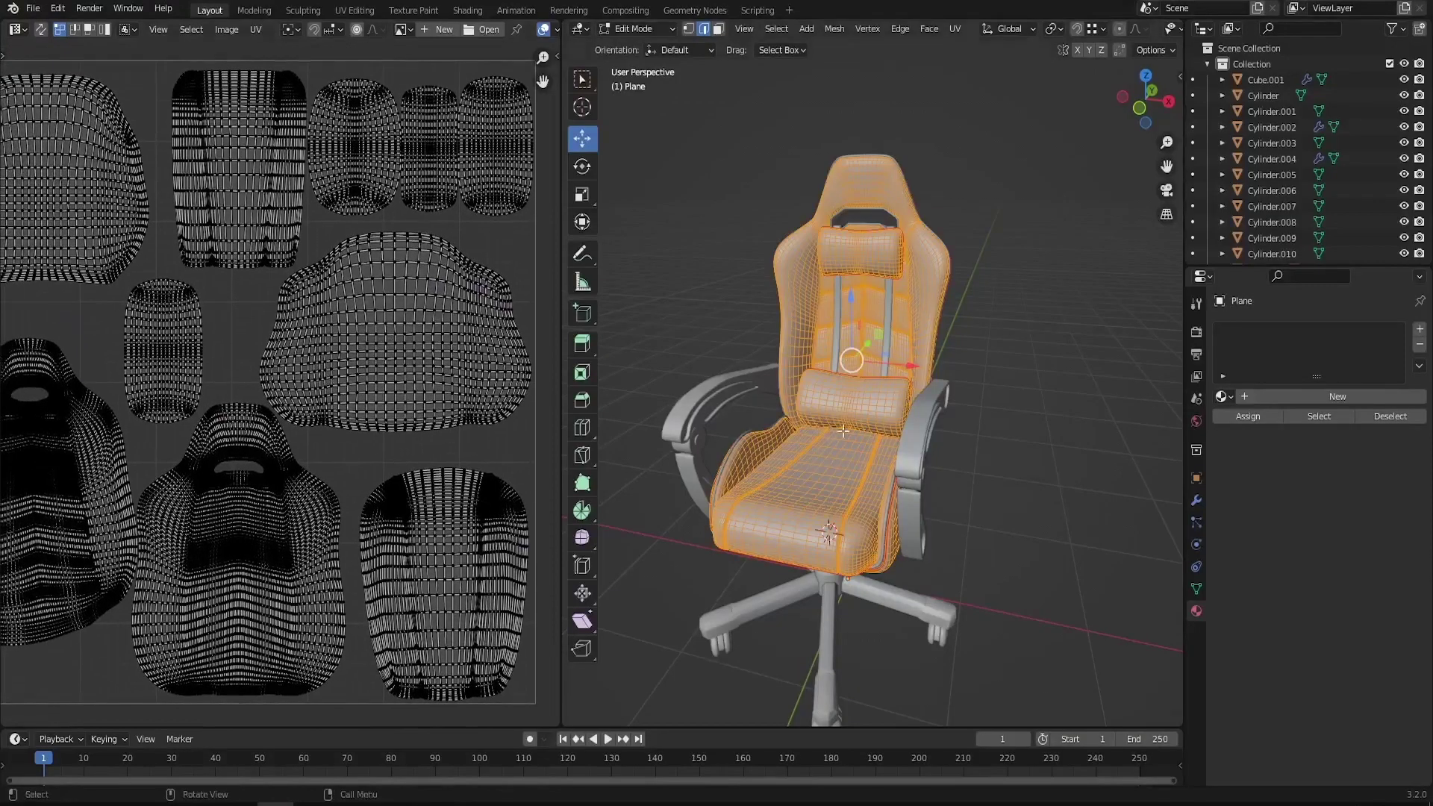
Leave Edit Mode and give the chair's upholstery a new material named Leather
mouse_move(851, 433)
middle_mouse_down()
mouse_move(763, 437)
mouse_move(866, 438)
middle_mouse_up()
key("Tab")
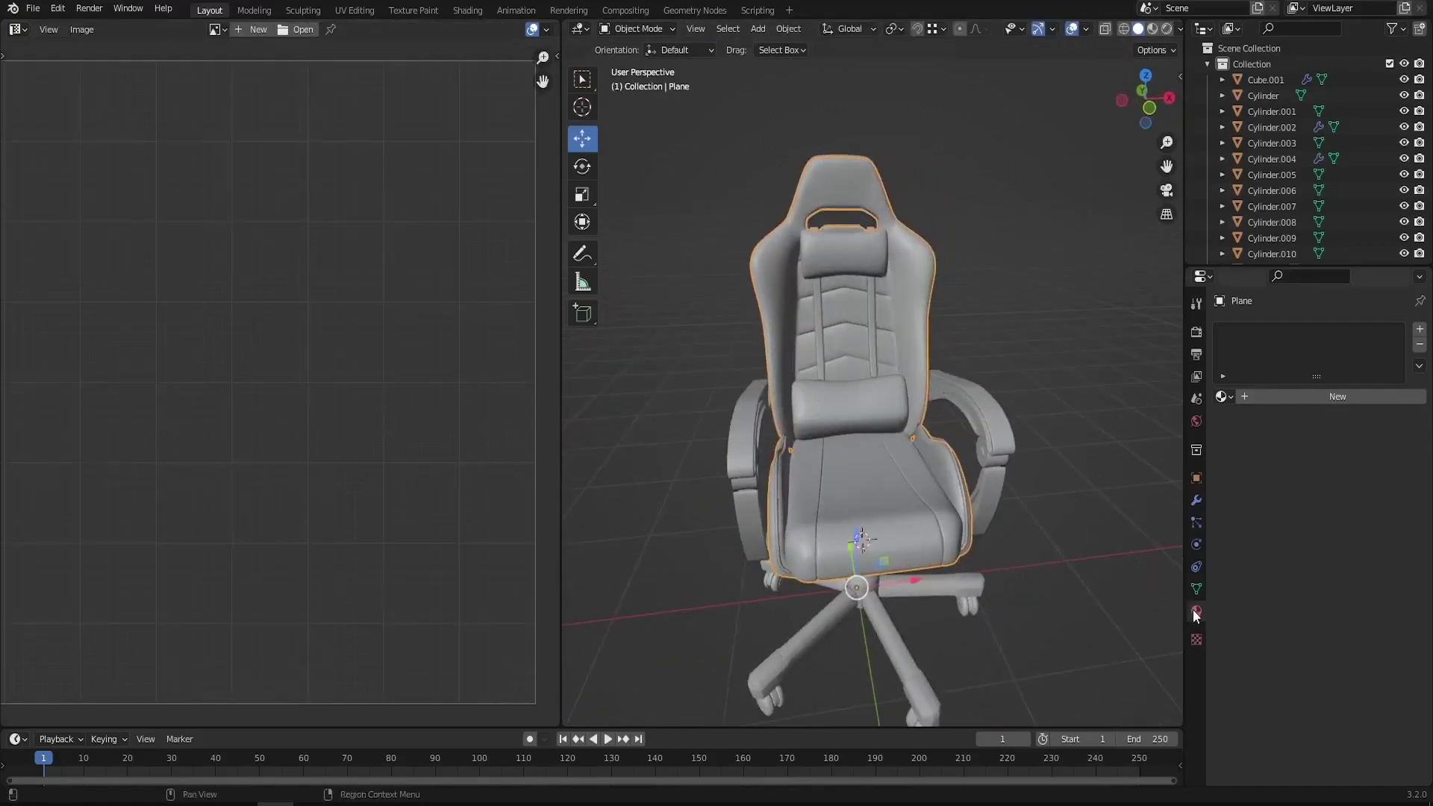
left_click(1324, 396)
left_click(1275, 396)
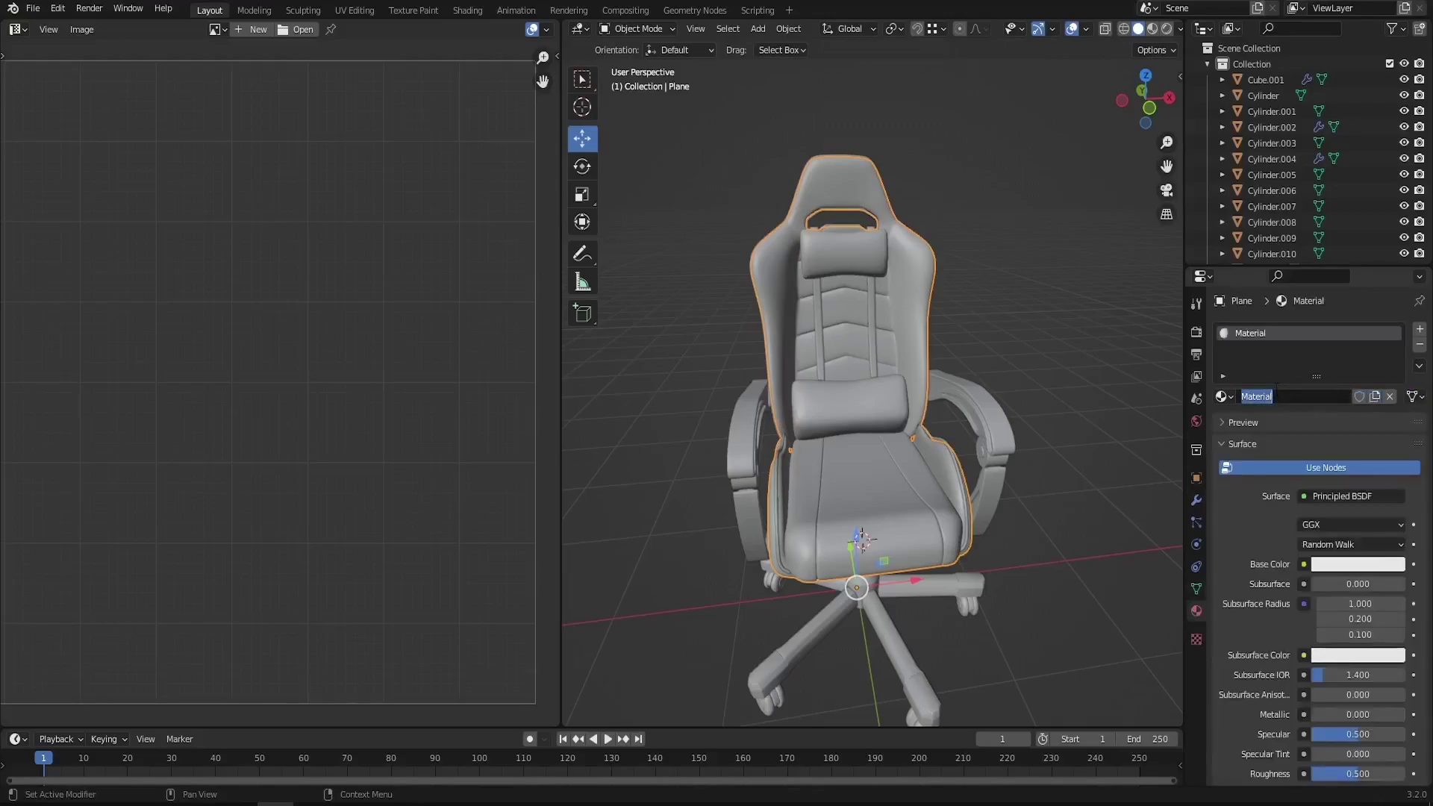
type("Leat")
key("Return")
Split the image editor area horizontally and turn its lower half into a Shader Editor without the sidebar
left_click_drag(3, 722, 19, 274)
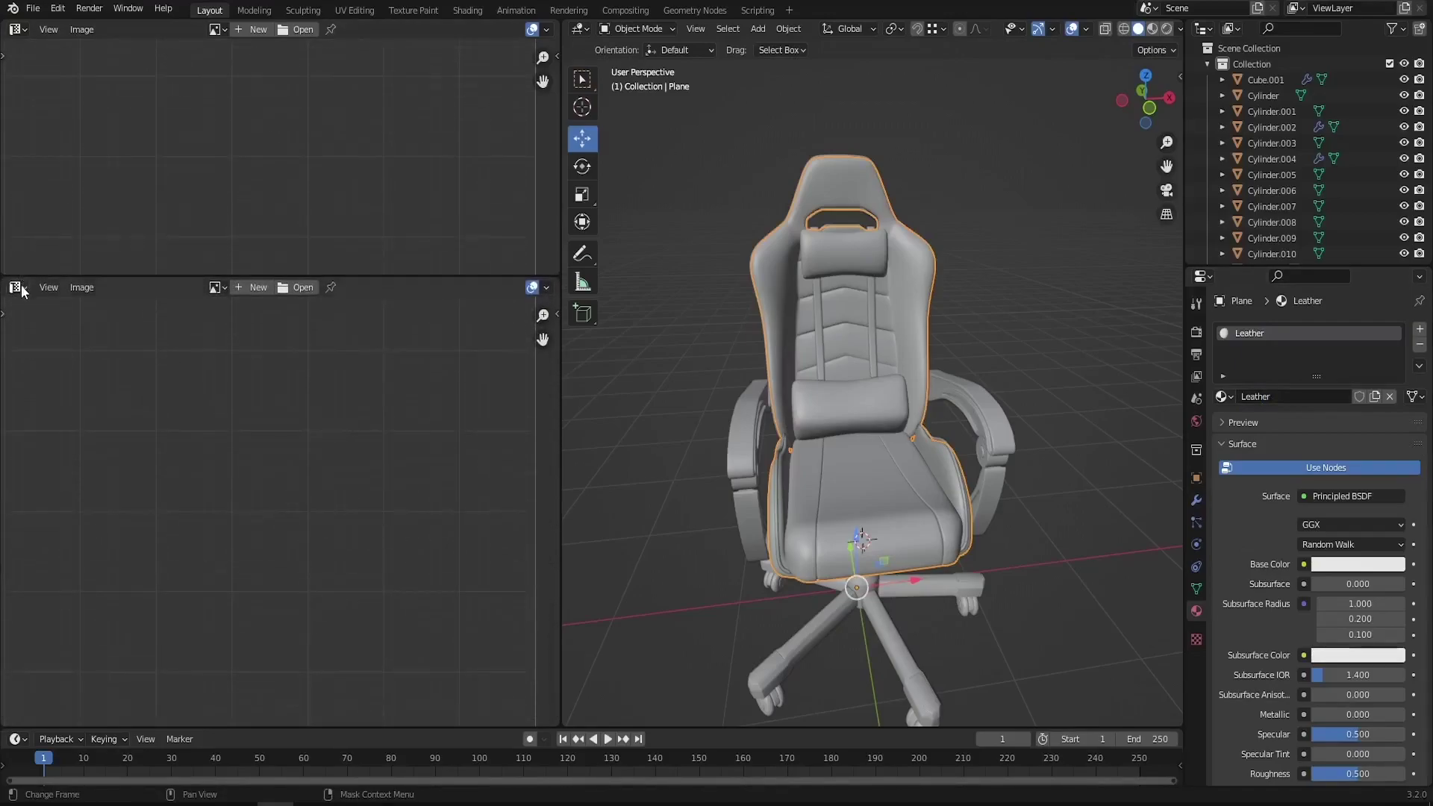
left_click(20, 289)
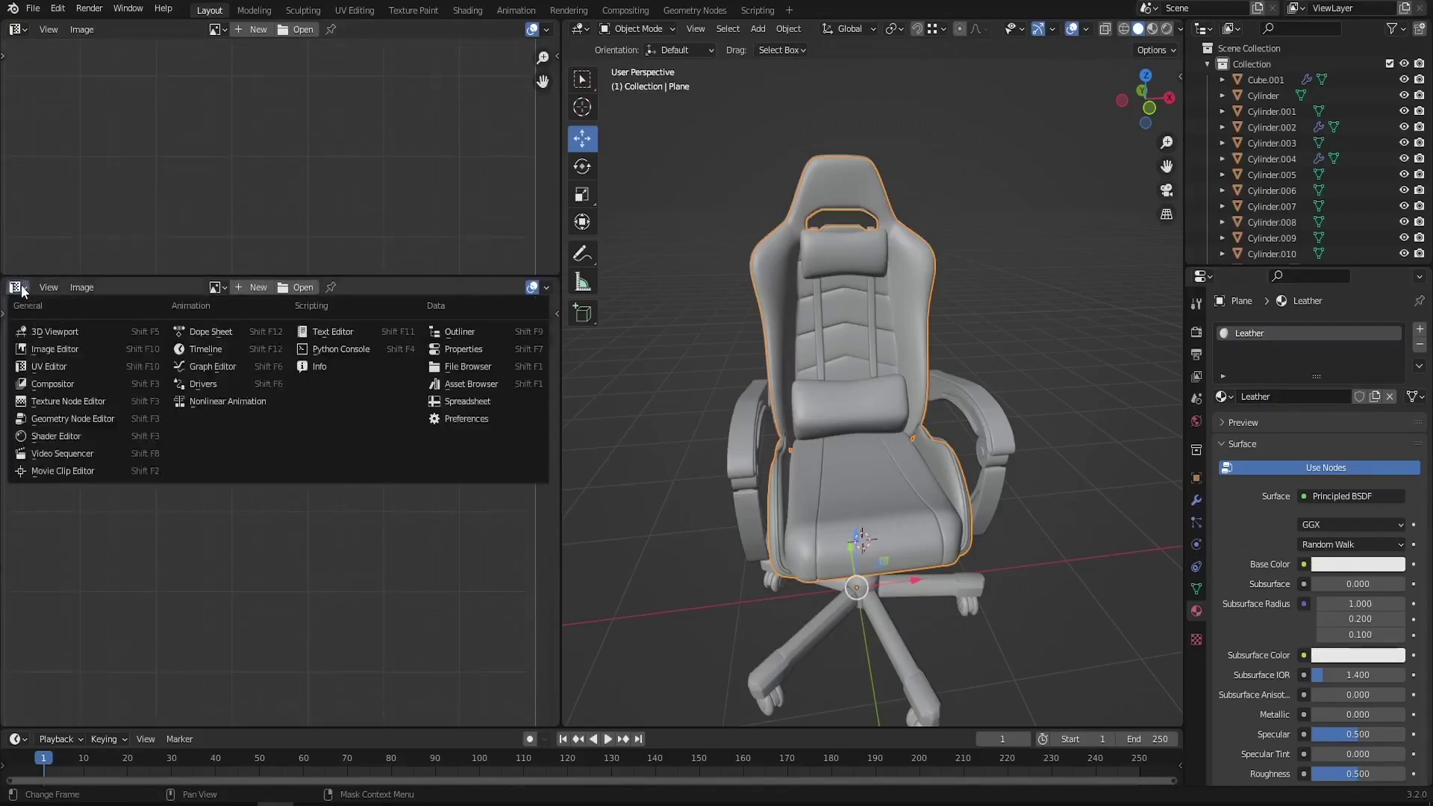
left_click(61, 436)
key("n")
middle_click_drag(323, 529, 466, 417)
scroll(456, 445, "up", 5)
scroll(276, 405, "up", 5)
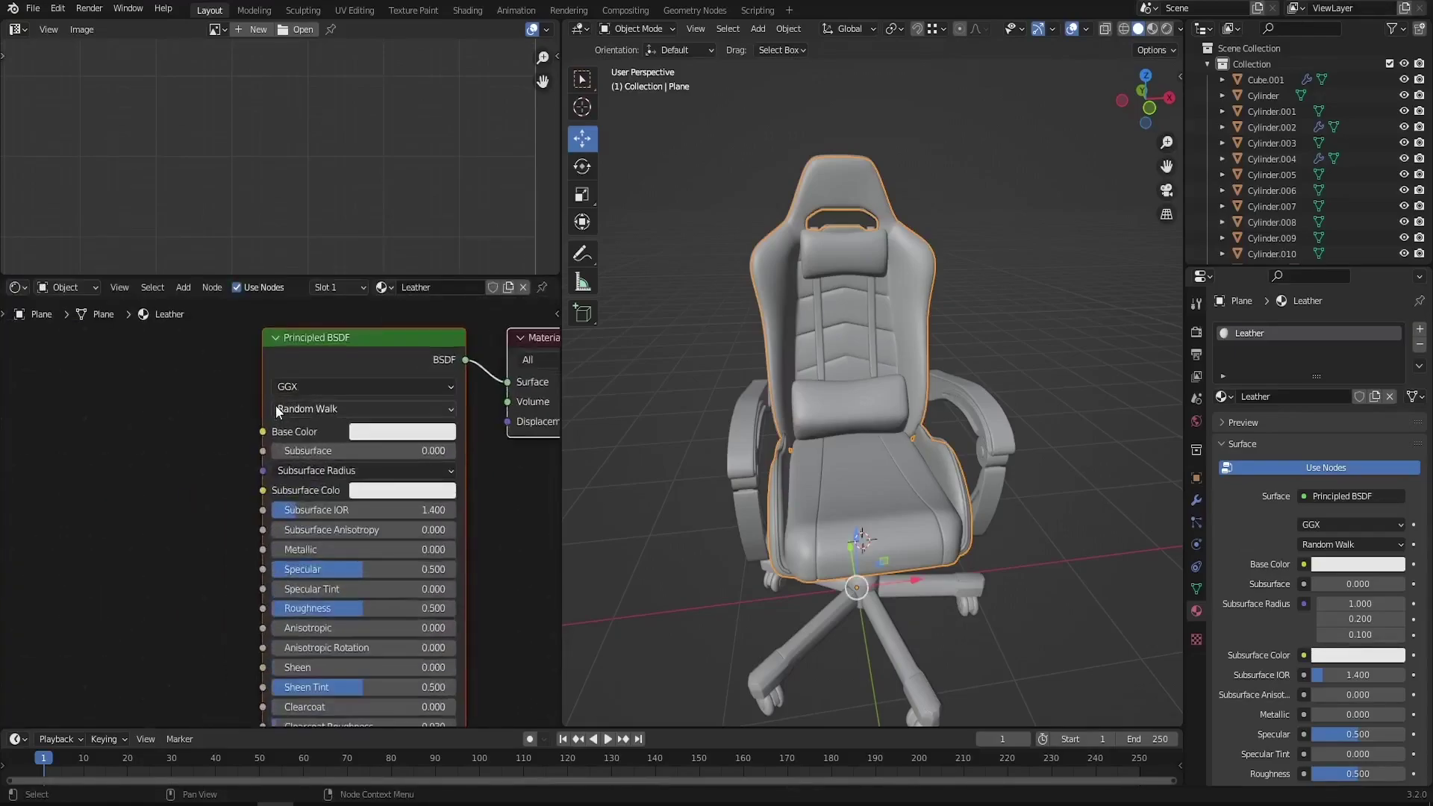
Show the chair in Material Preview shading and set the Leather material's base color to orange
middle_click_drag(840, 391, 819, 375)
key("z")
left_click(835, 450)
scroll(378, 445, "up", 2)
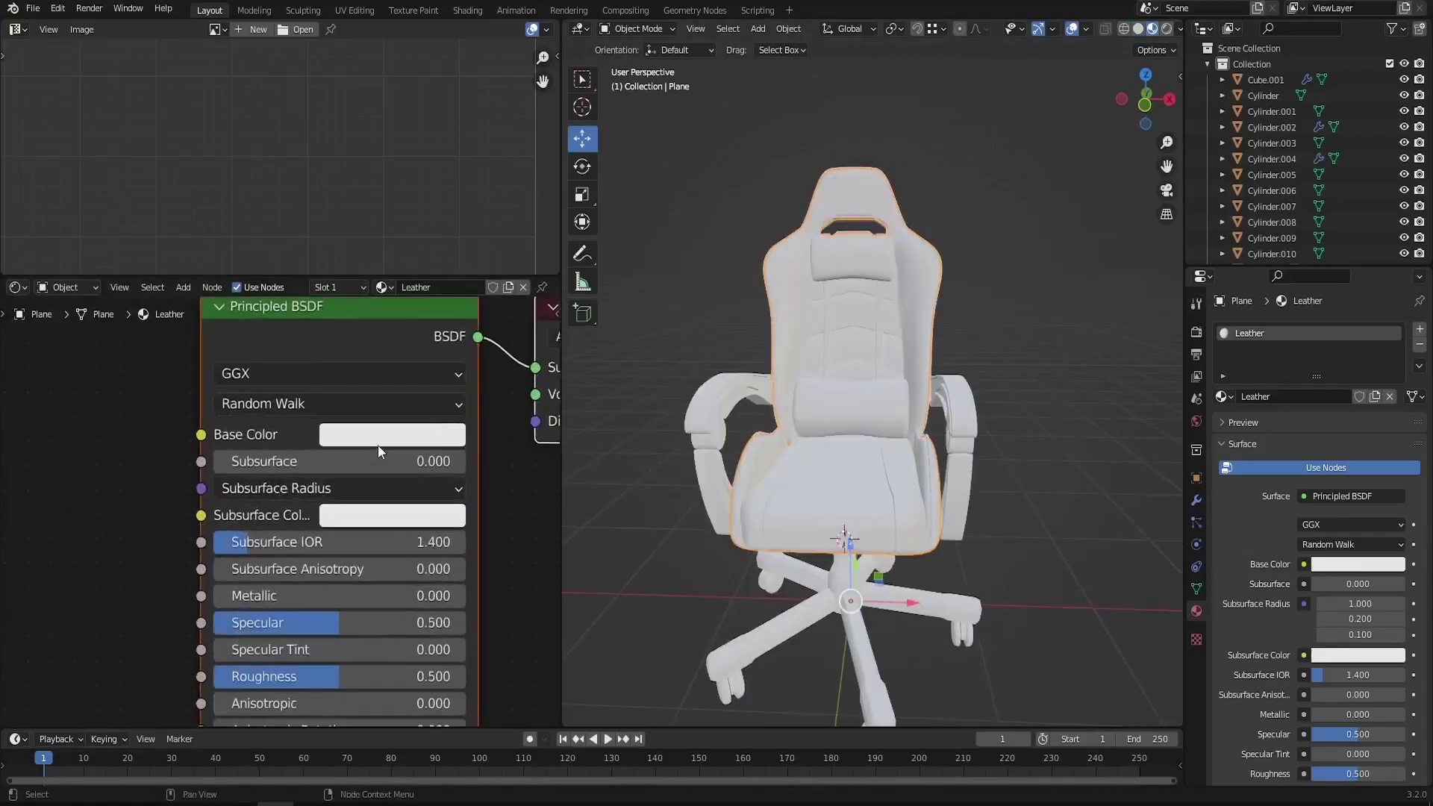
left_click(358, 438)
mouse_move(416, 237)
left_mouse_down()
mouse_move(418, 261)
mouse_move(333, 156)
mouse_move(502, 184)
mouse_move(442, 259)
mouse_move(387, 259)
mouse_move(400, 243)
left_mouse_up()
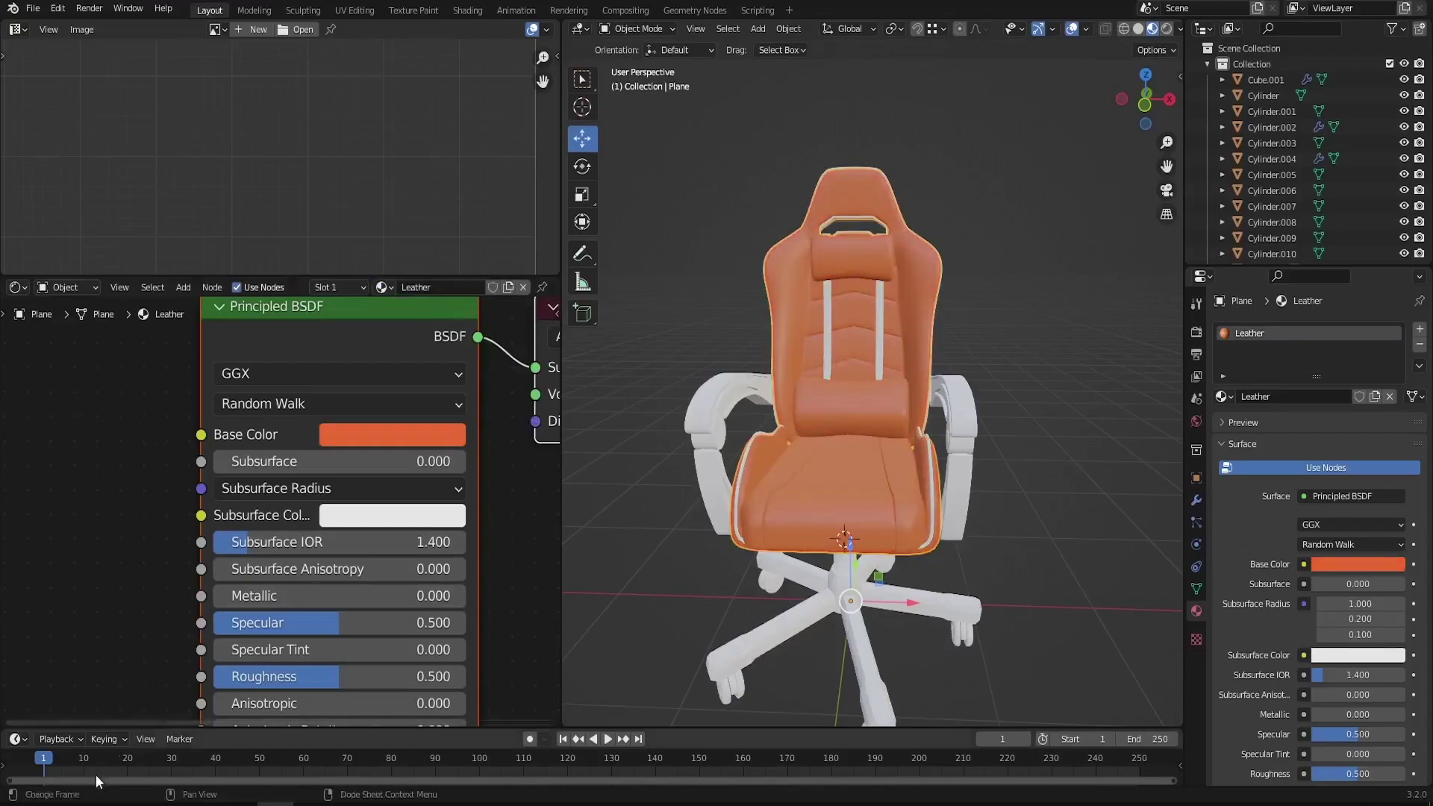
Bring Leather.jpg from the Textures folder into the Leather material's nodes and link its Color output to Base Color
mouse_move(91, 803)
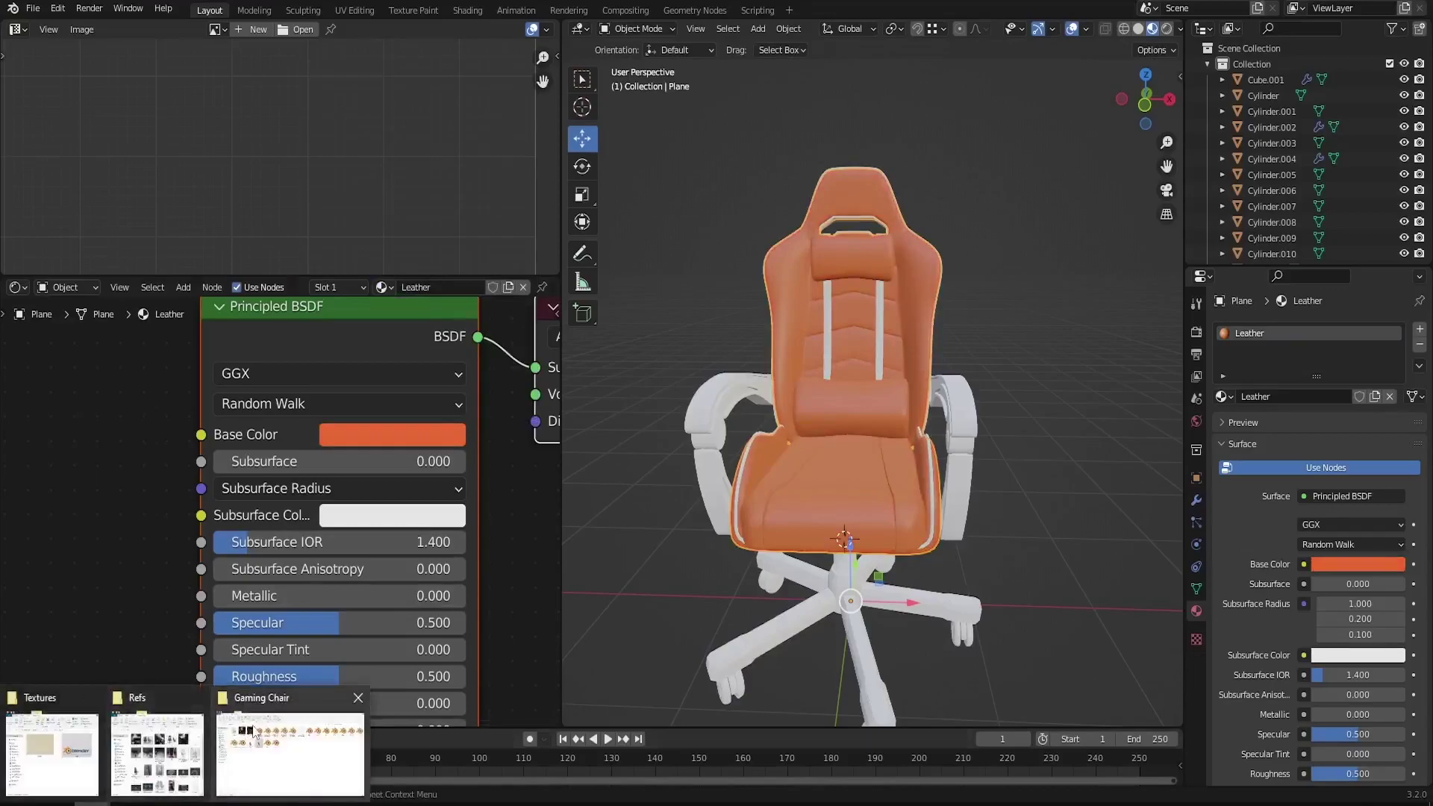
left_click(46, 751)
left_click_drag(800, 346, 86, 437)
middle_click_drag(94, 437, 377, 445)
left_click_drag(424, 429, 245, 409)
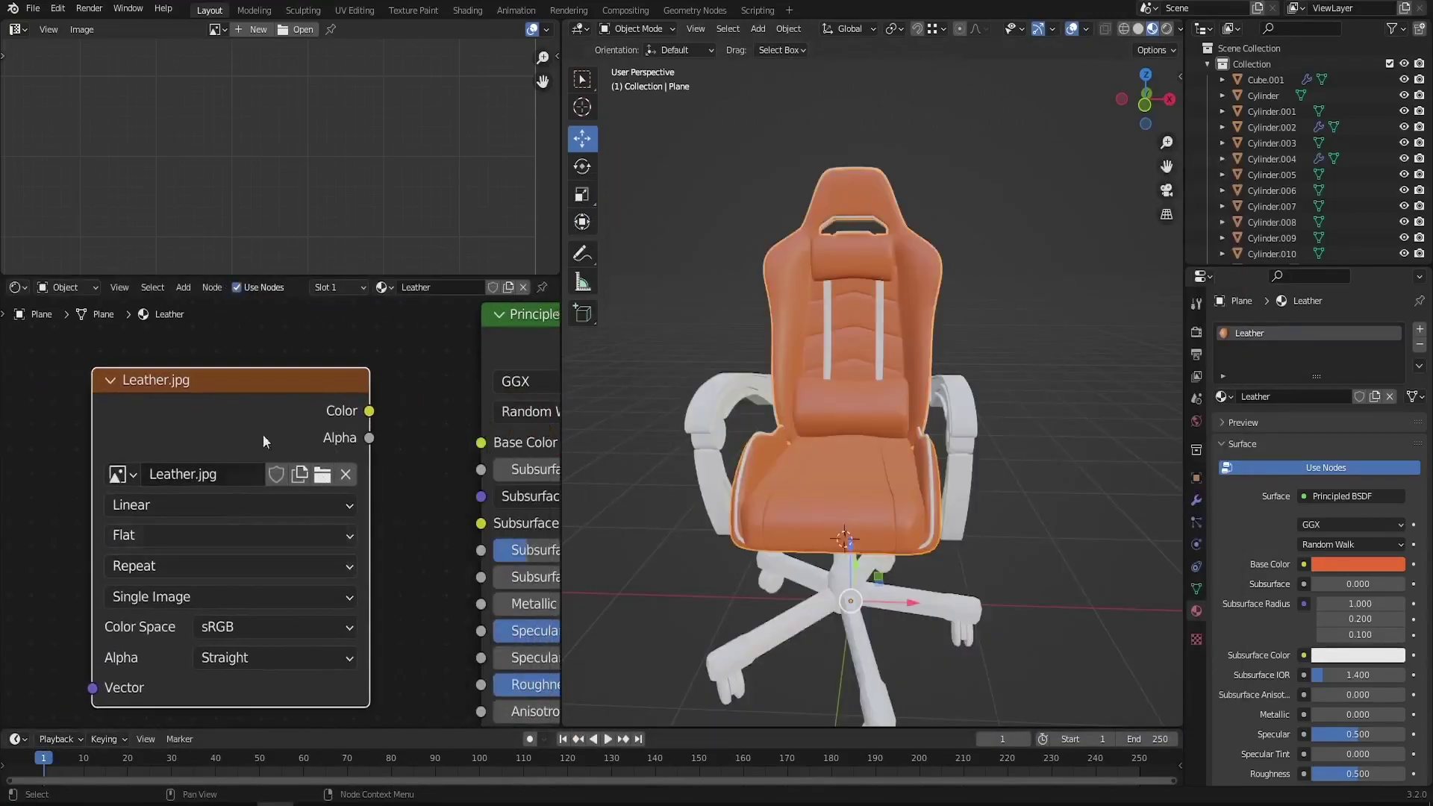
left_click_drag(369, 412, 482, 443)
Examine the scale and distortion of the leather texture on the backrest and headrest pillow from several angles
middle_click_drag(864, 419, 917, 289)
scroll(916, 289, "up", 5)
middle_click_drag(839, 324, 969, 283)
middle_click_drag(851, 437, 895, 483)
scroll(855, 276, "up", 3)
middle_click_drag(941, 327, 821, 333)
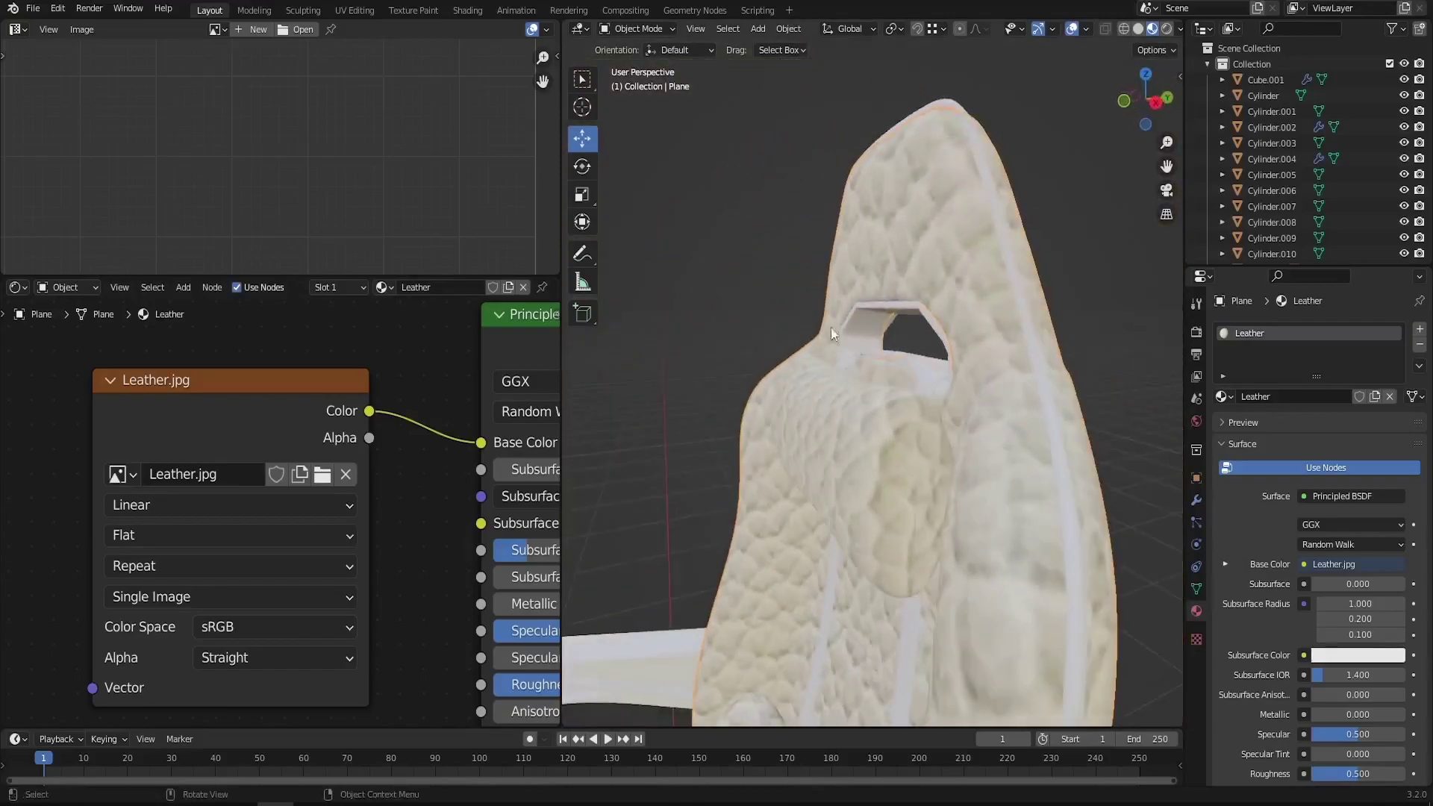
middle_click_drag(928, 263, 892, 388)
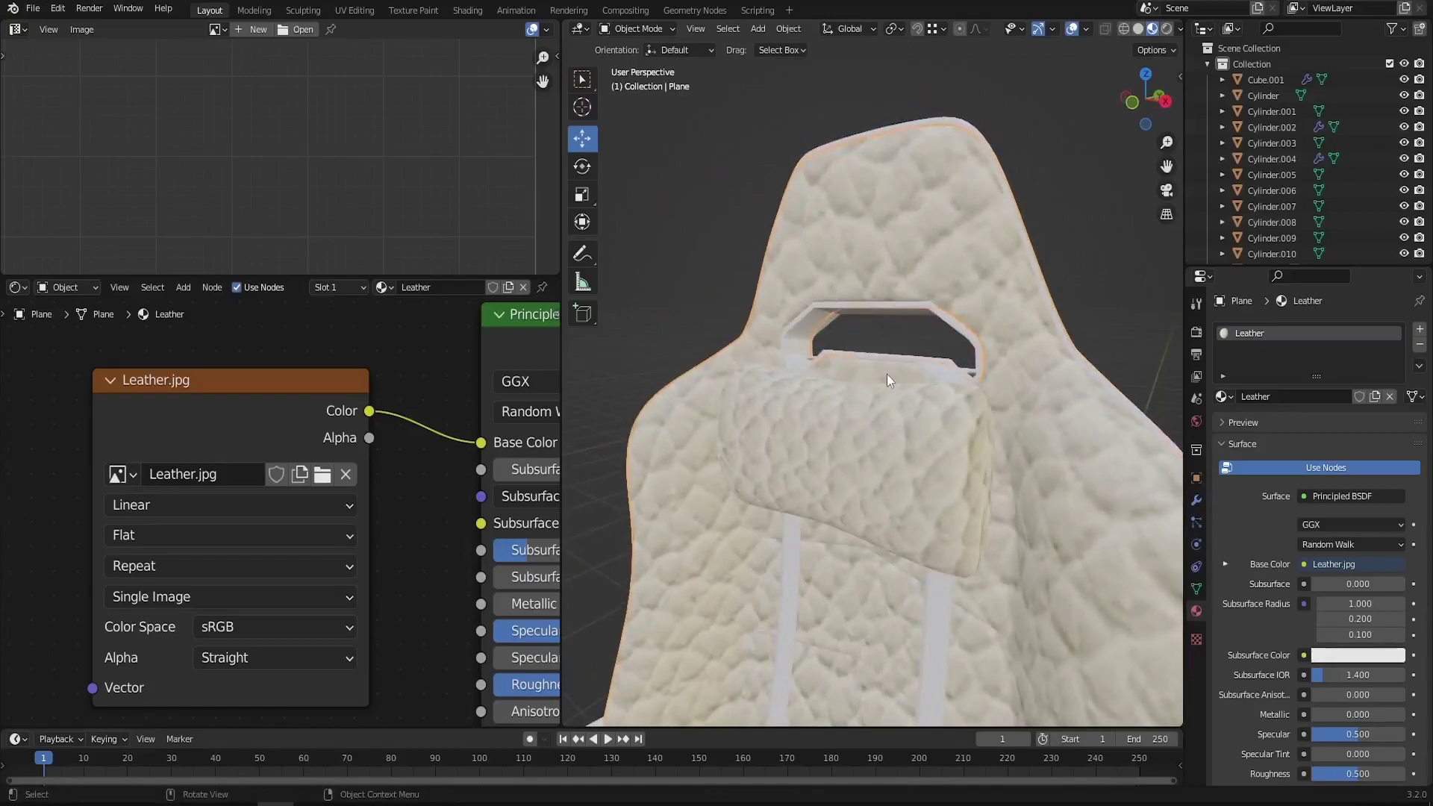
middle_click_drag(888, 418, 935, 458)
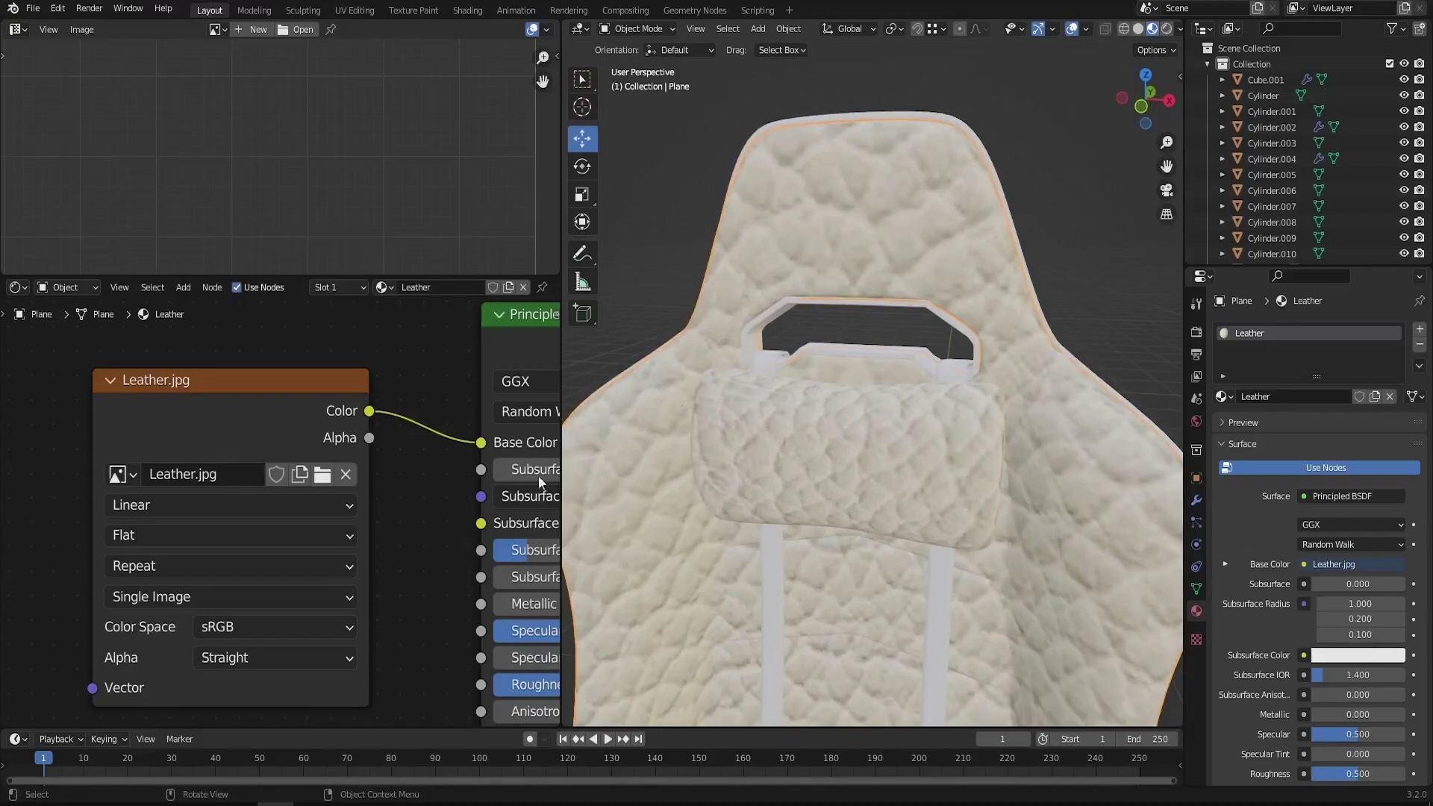
Add a Mapping node before the Leather.jpg texture node and link its Vector output to the texture's Vector input
scroll(356, 549, "down", 3)
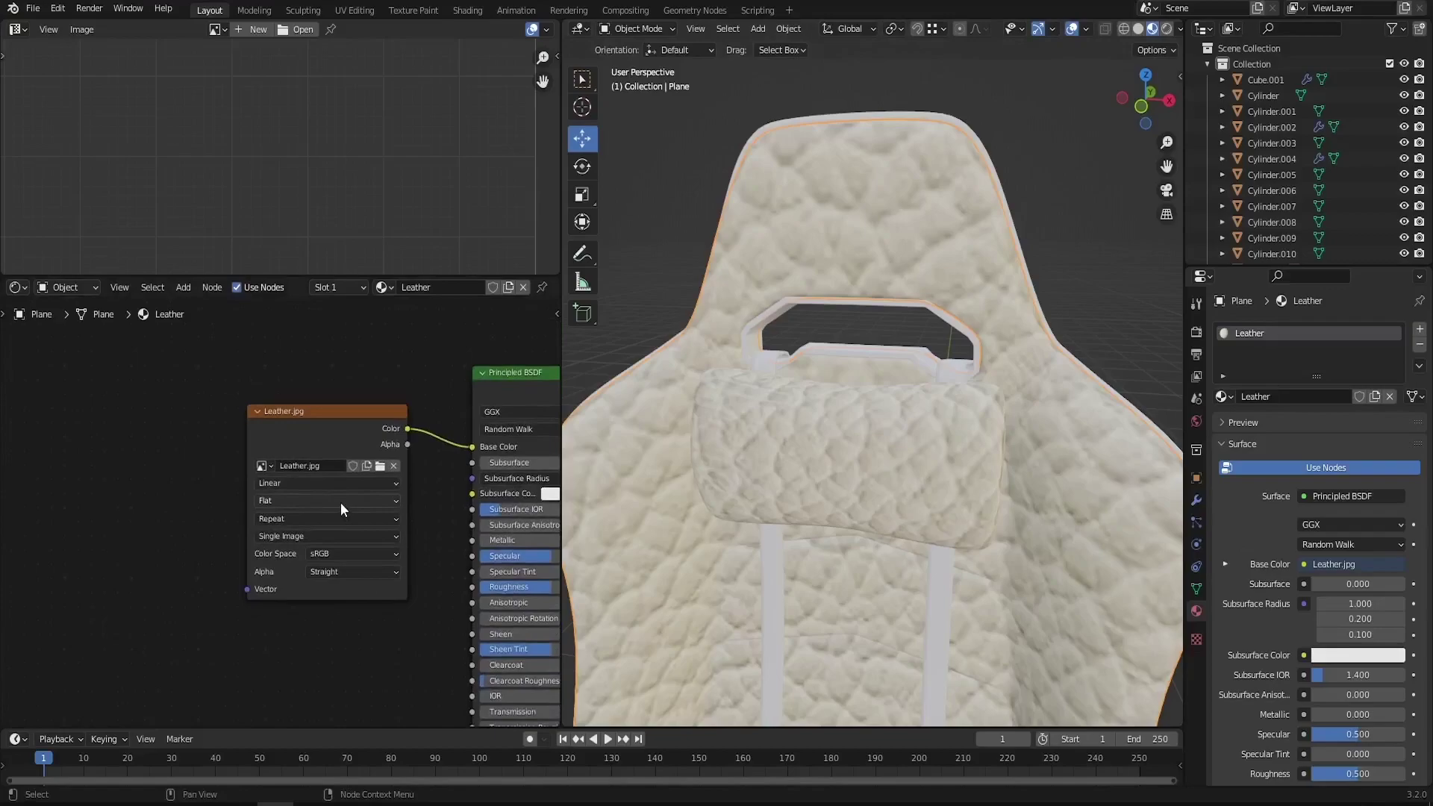
key("ctrl+space")
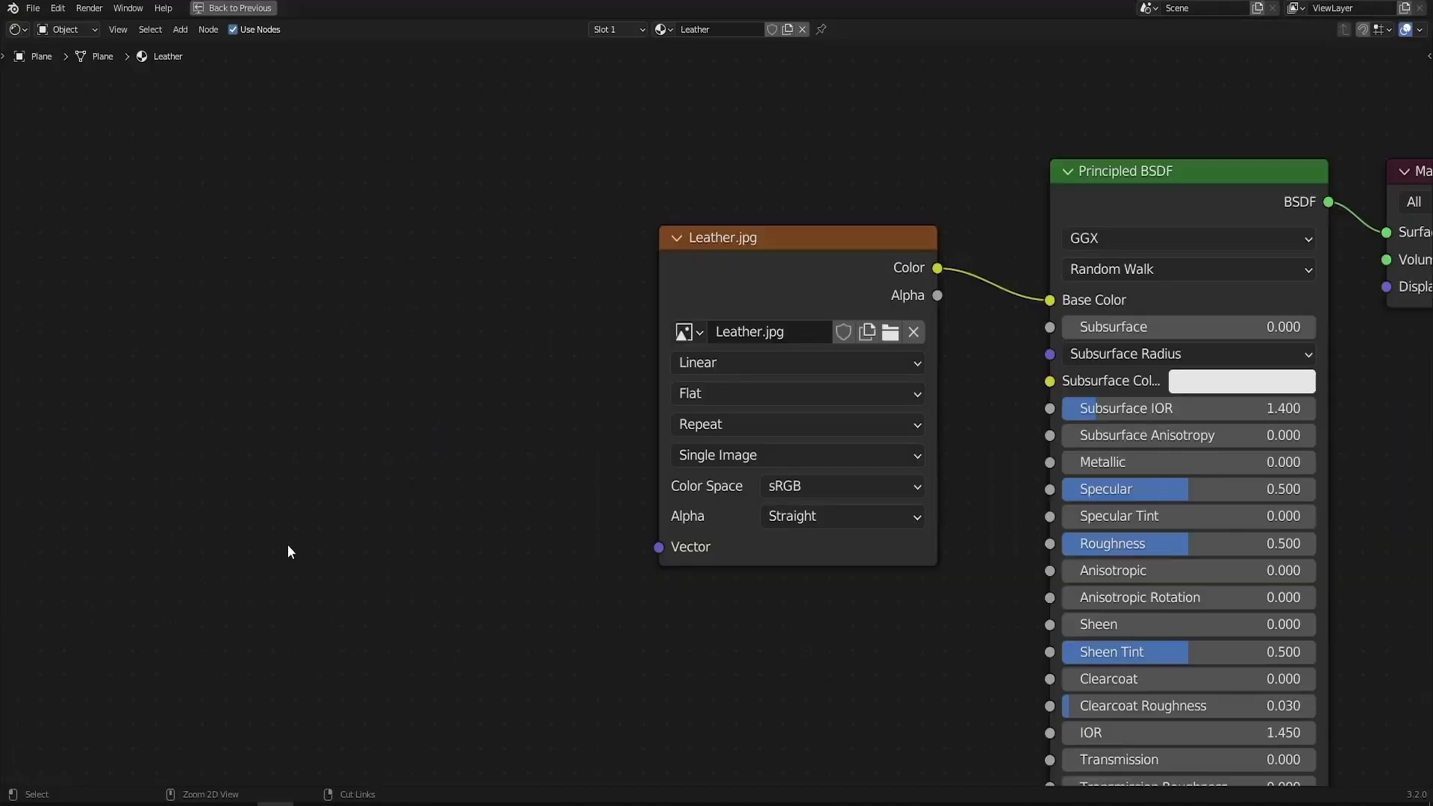
middle_click_drag(438, 375, 535, 347)
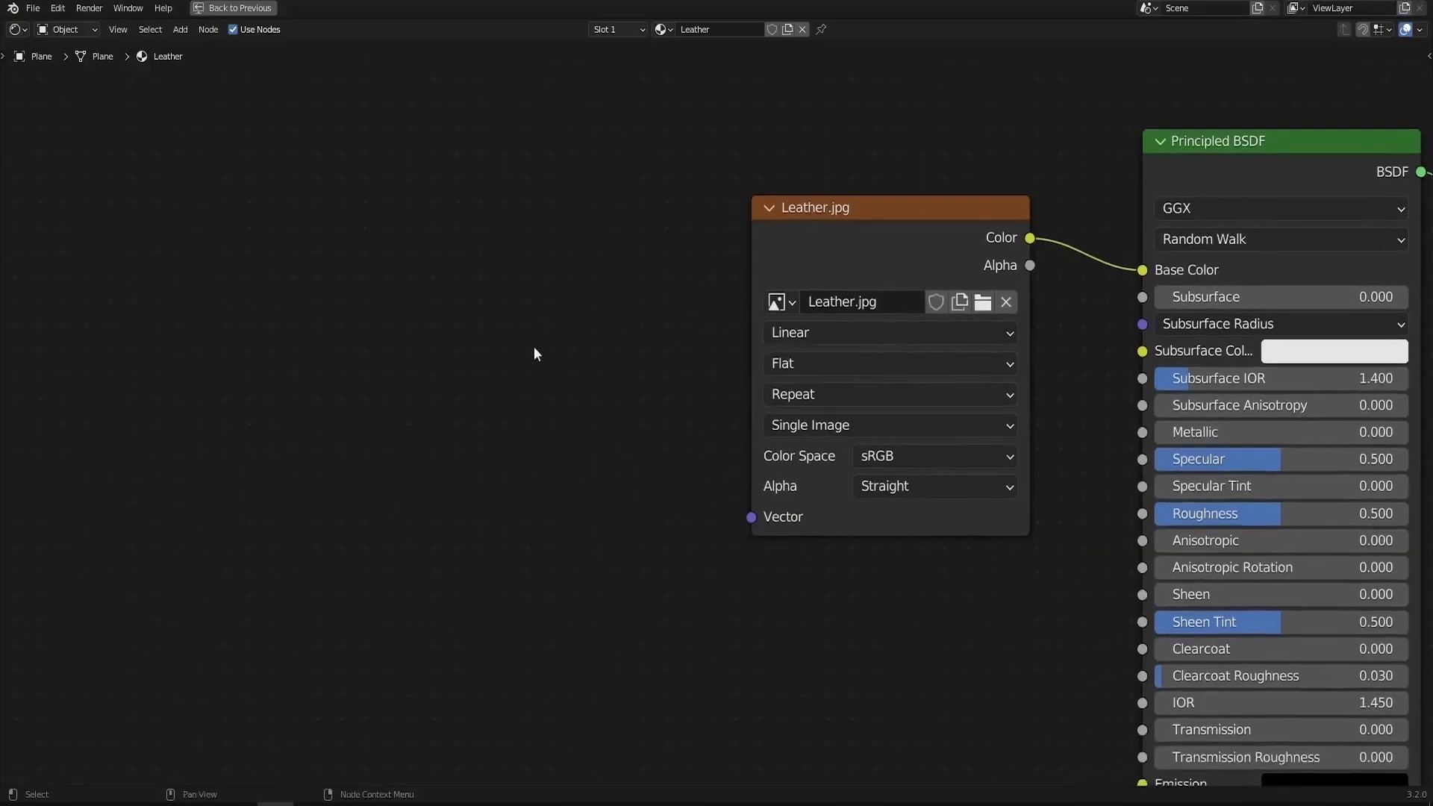
key("shift+a")
left_click(475, 321)
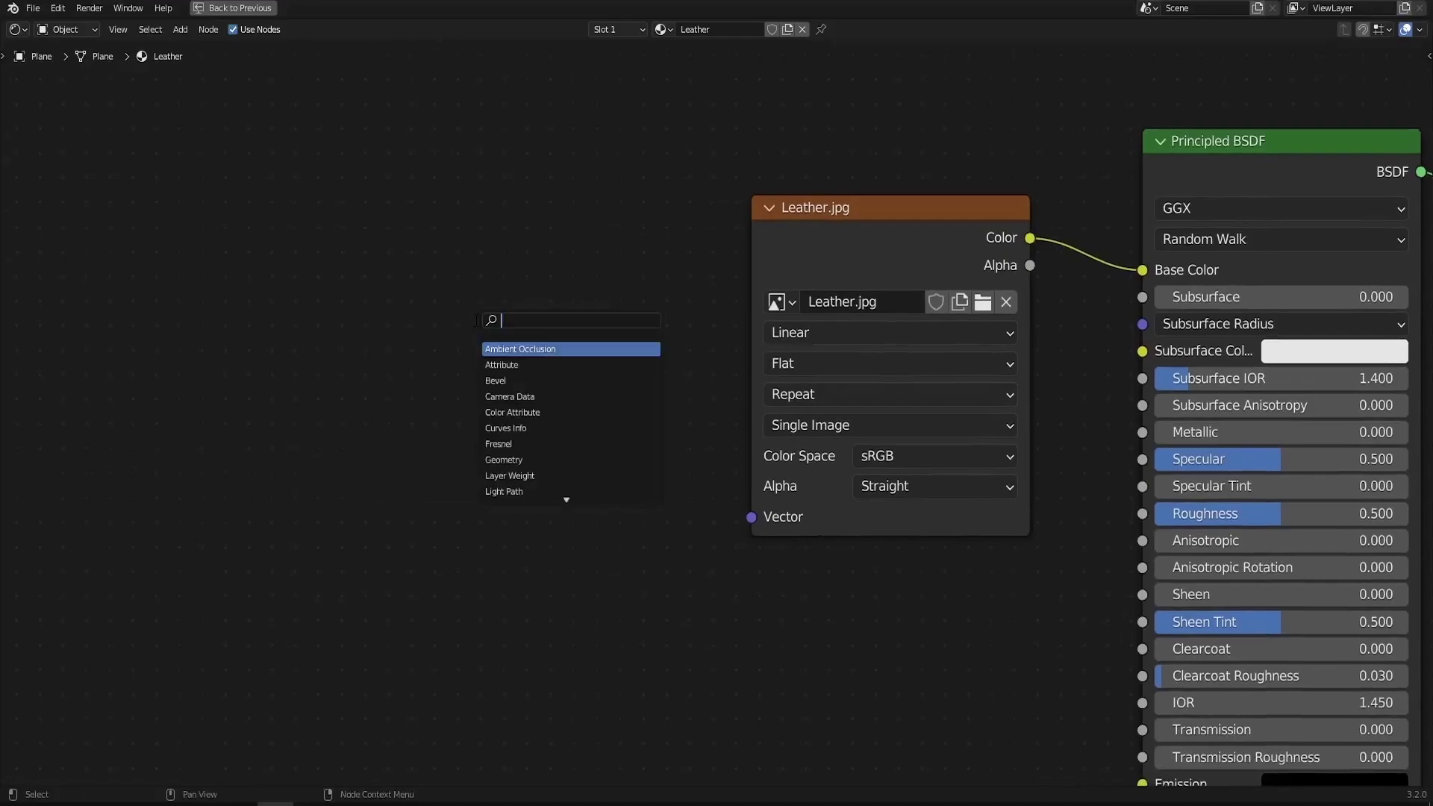
type("mapp")
key("Return")
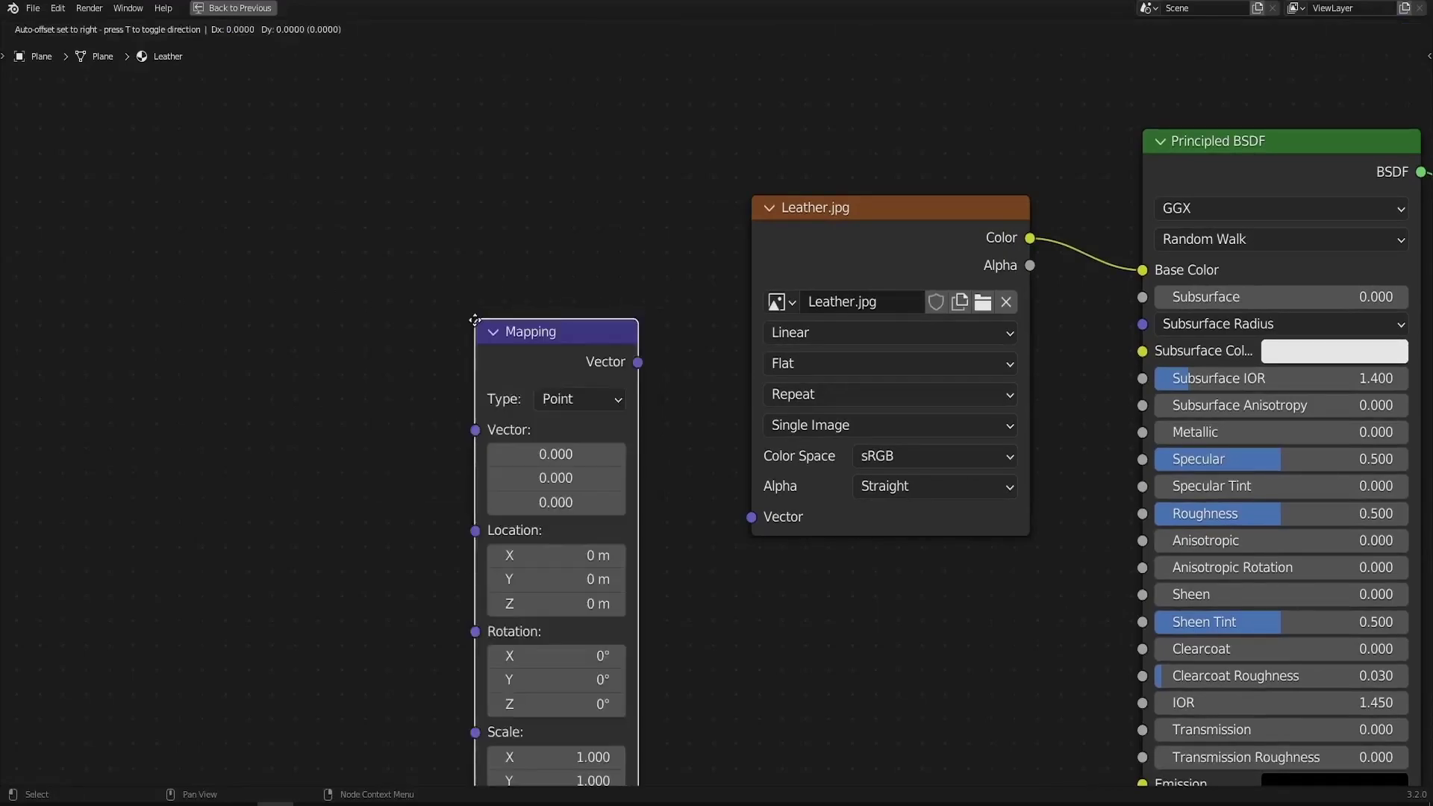
left_click(484, 138)
left_click_drag(637, 208, 752, 517)
Add a Texture Coordinate node beside the Mapping node and link its UV output to the Mapping node's Vector input
middle_click_drag(297, 426, 430, 427)
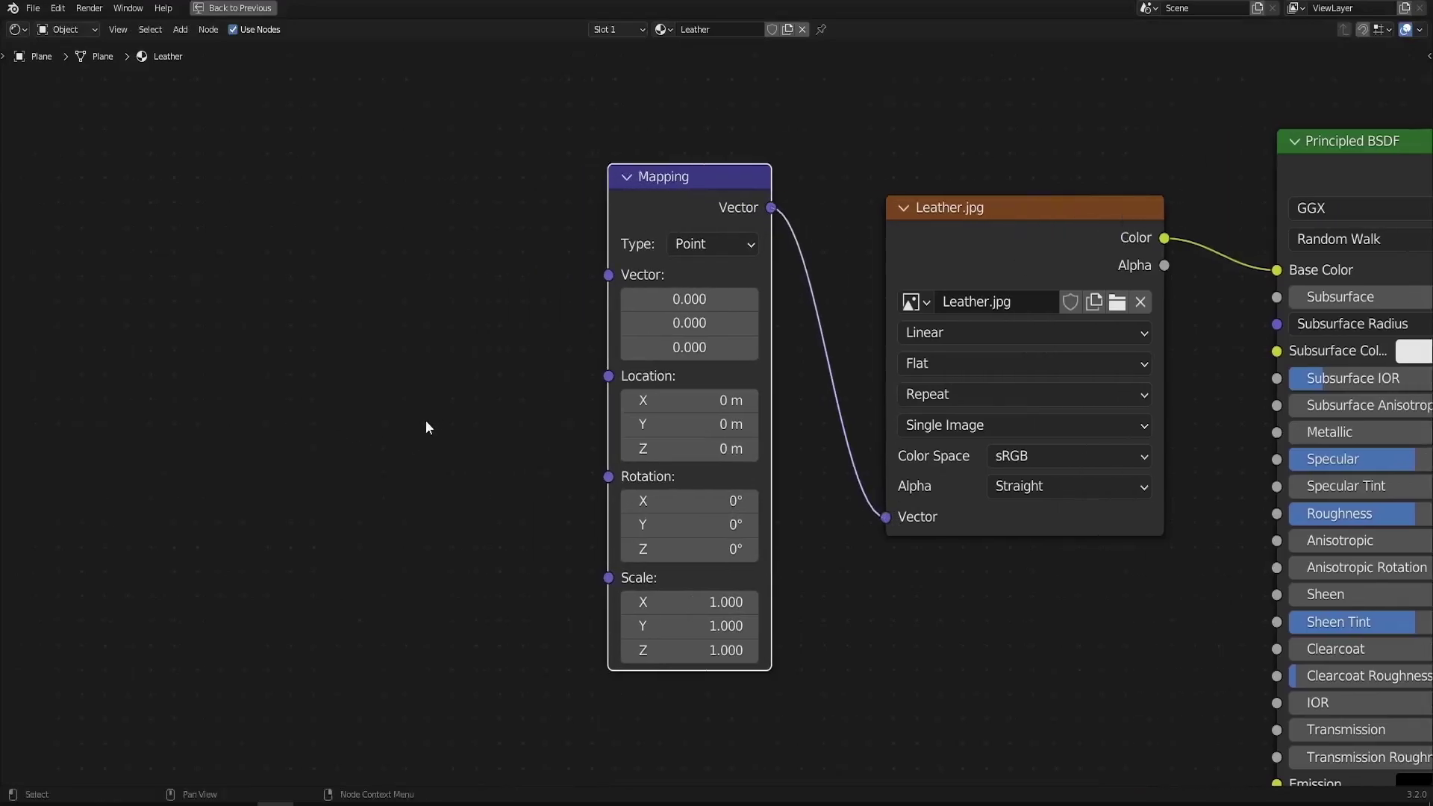
key("shift+a")
left_click(355, 374)
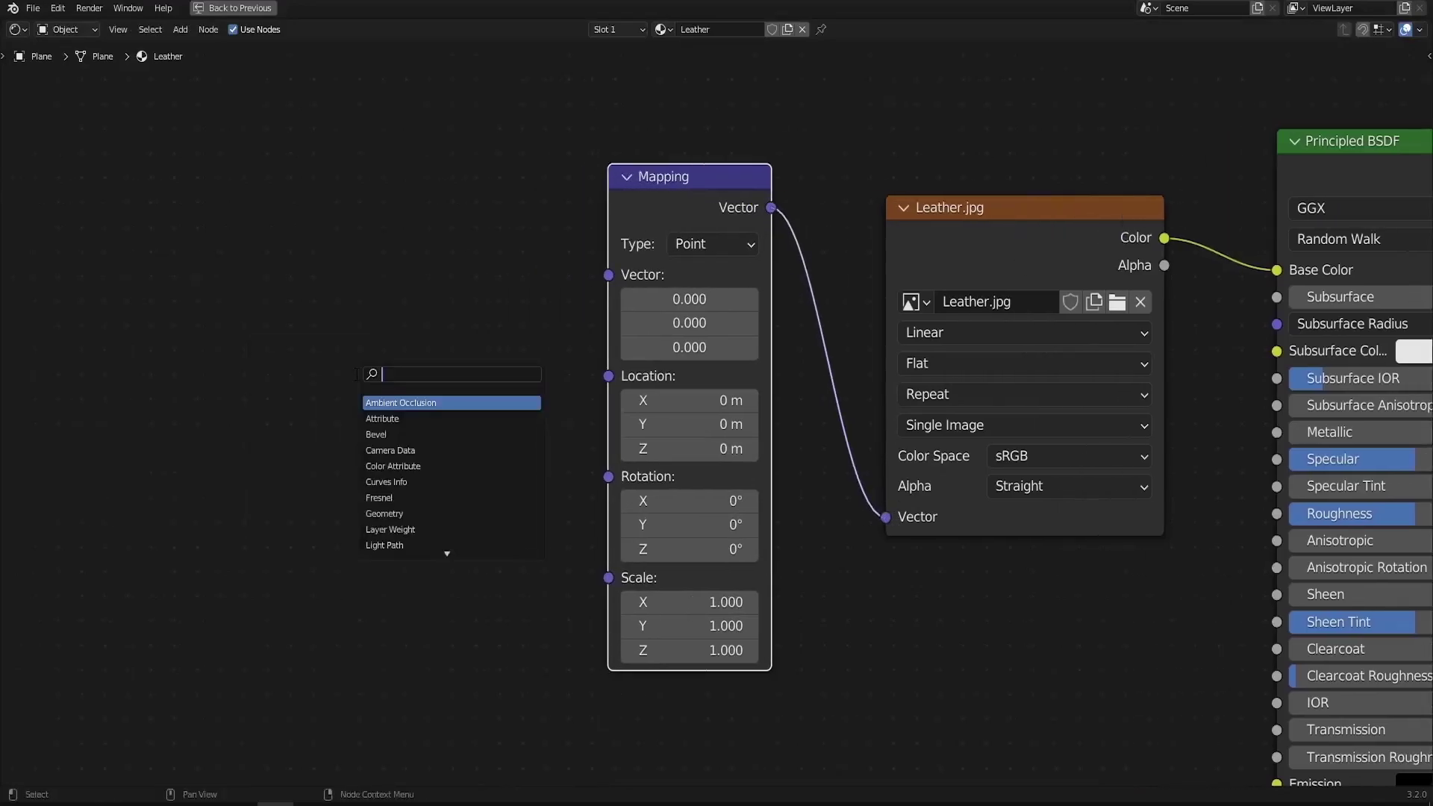
type("tex")
key("Return")
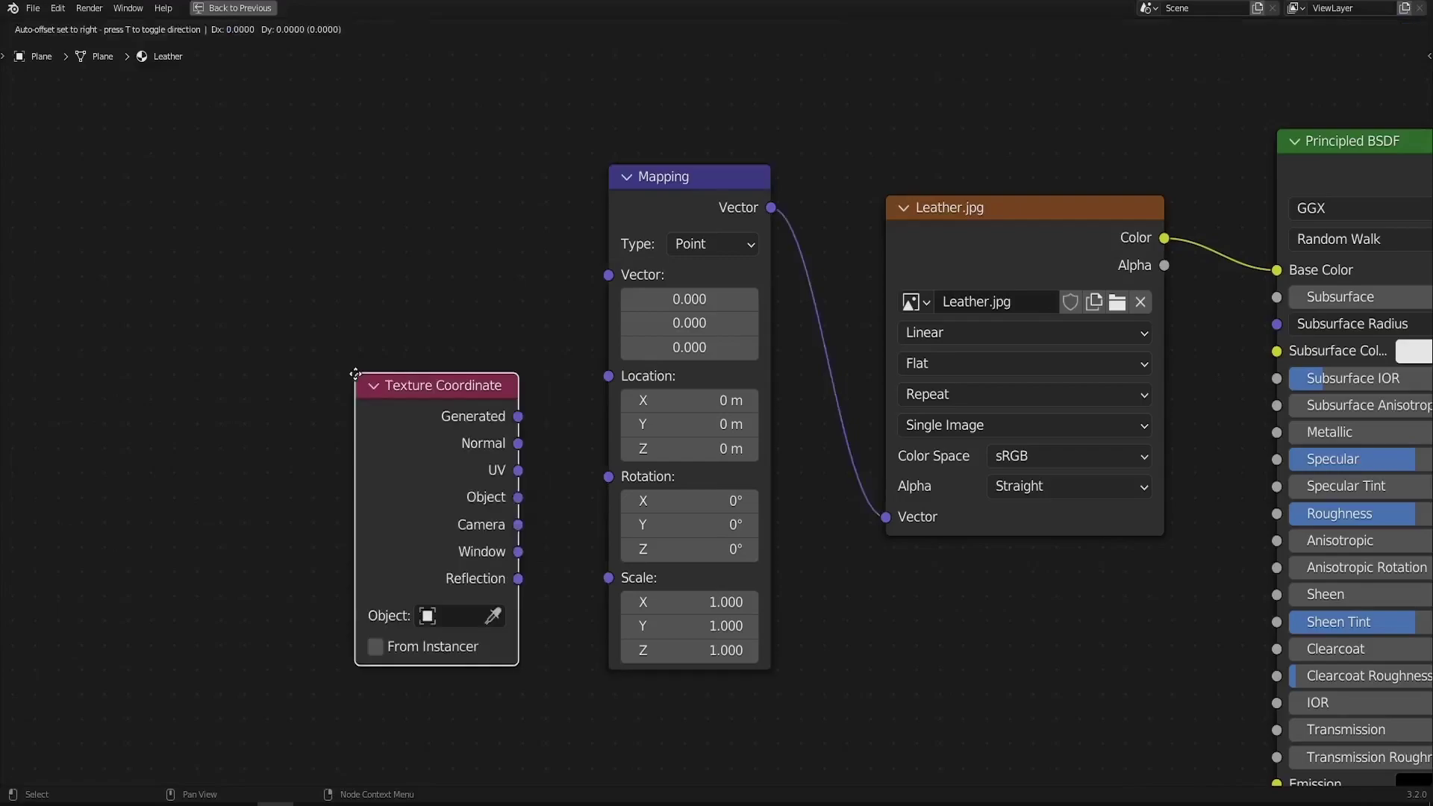
left_click(277, 278)
left_click_drag(445, 372, 606, 275)
left_click_drag(367, 320, 476, 255)
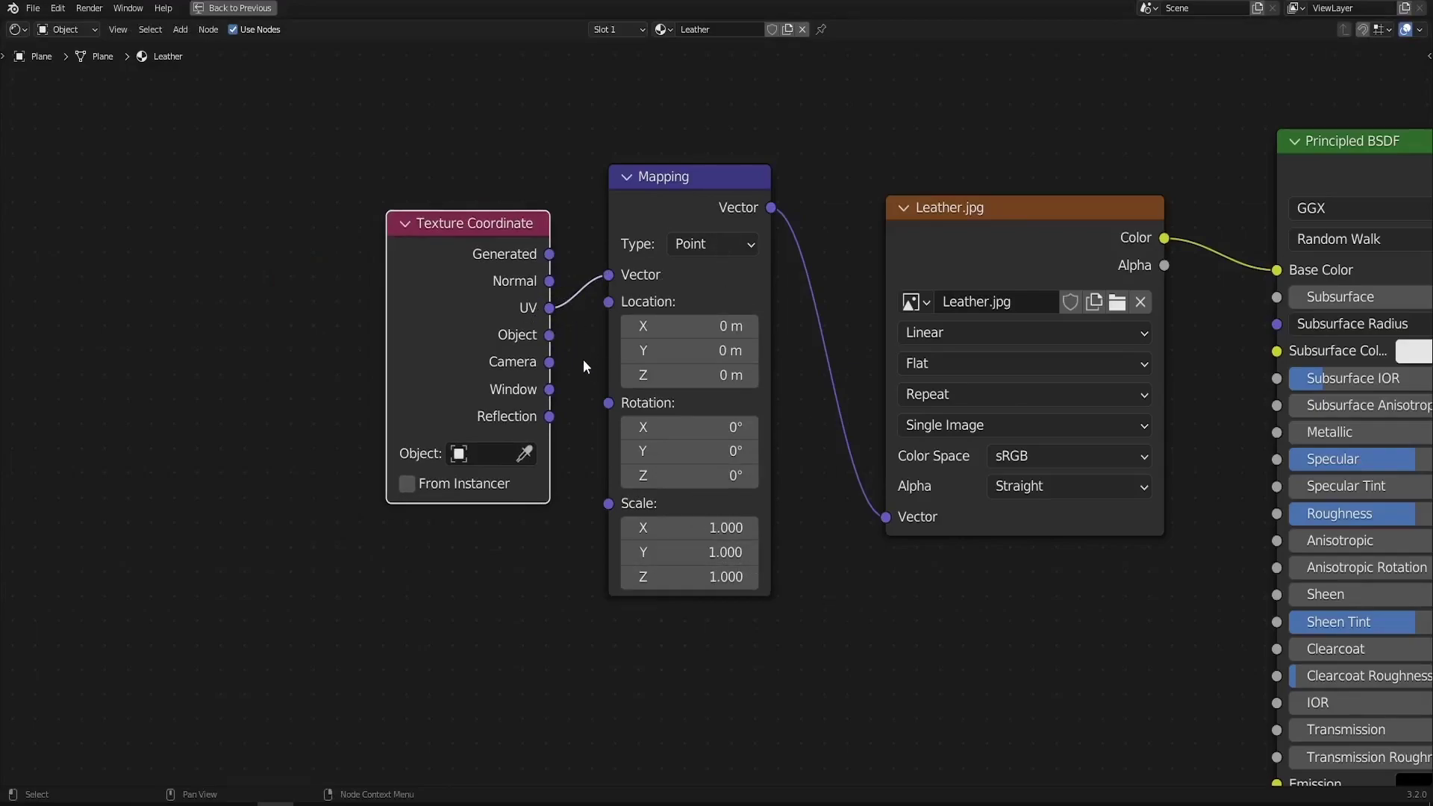
key("ctrl+space")
Set the Mapping node's X and Y scale to 5 and check the leather grain on the chair
scroll(273, 533, "up", 2)
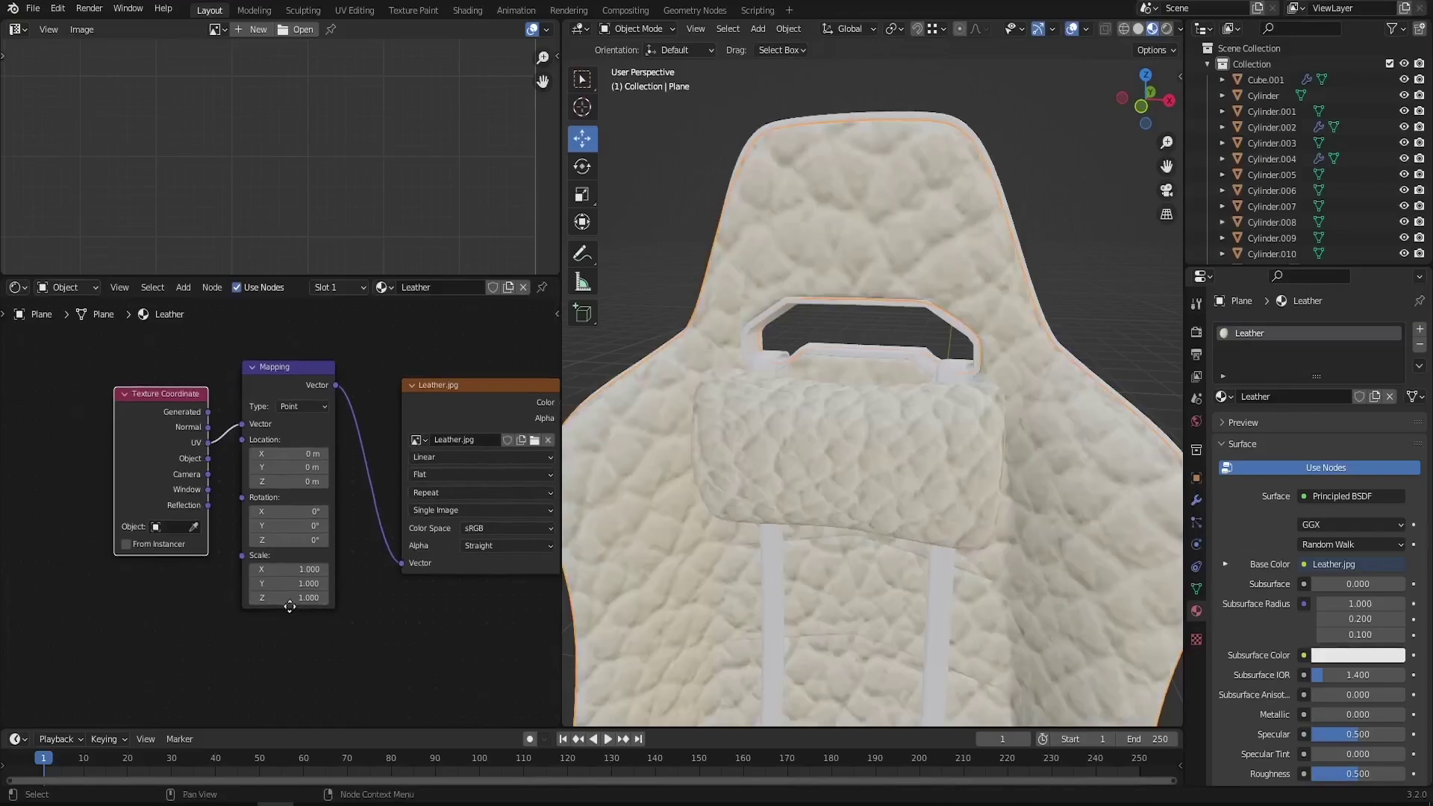
scroll(312, 611, "up", 2)
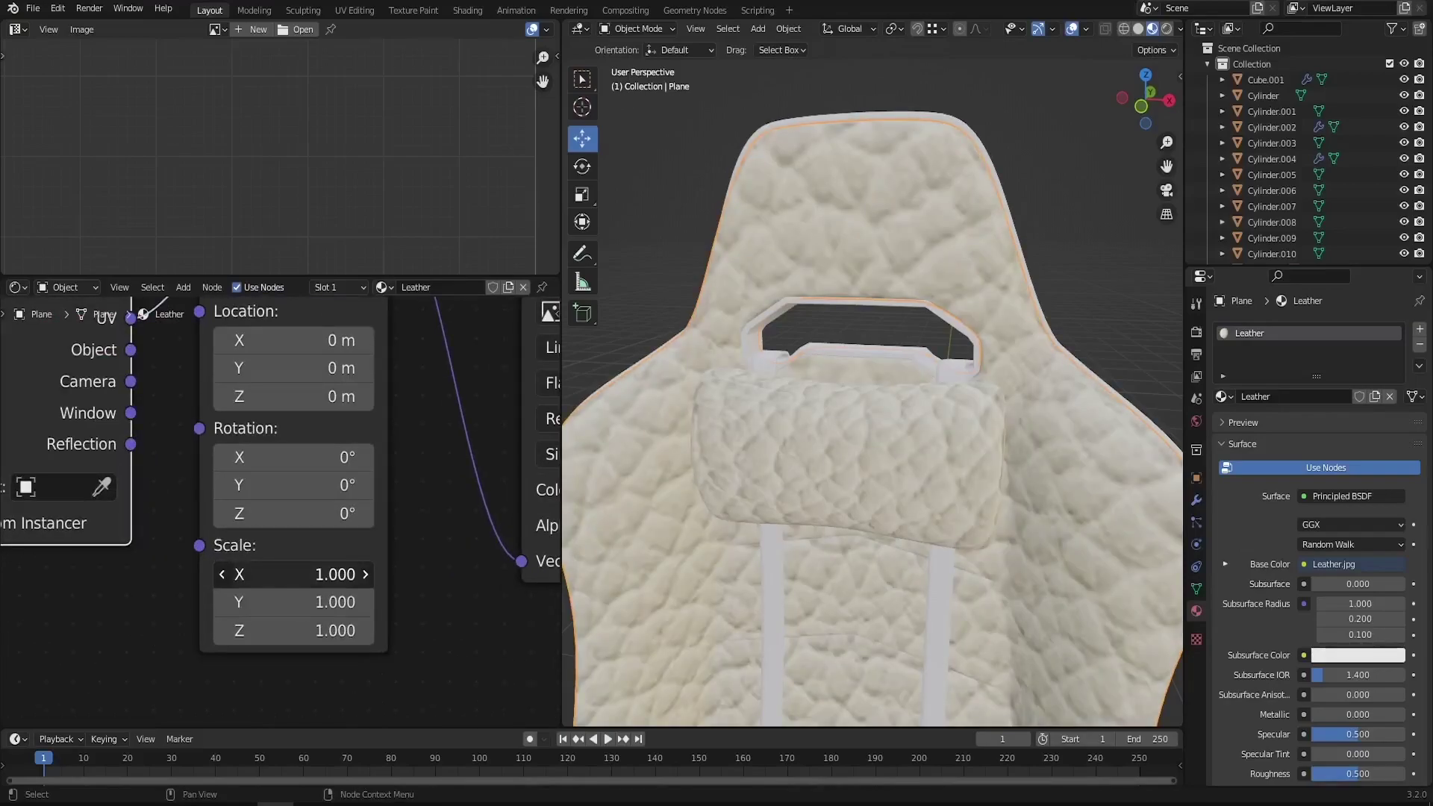
left_click(318, 581)
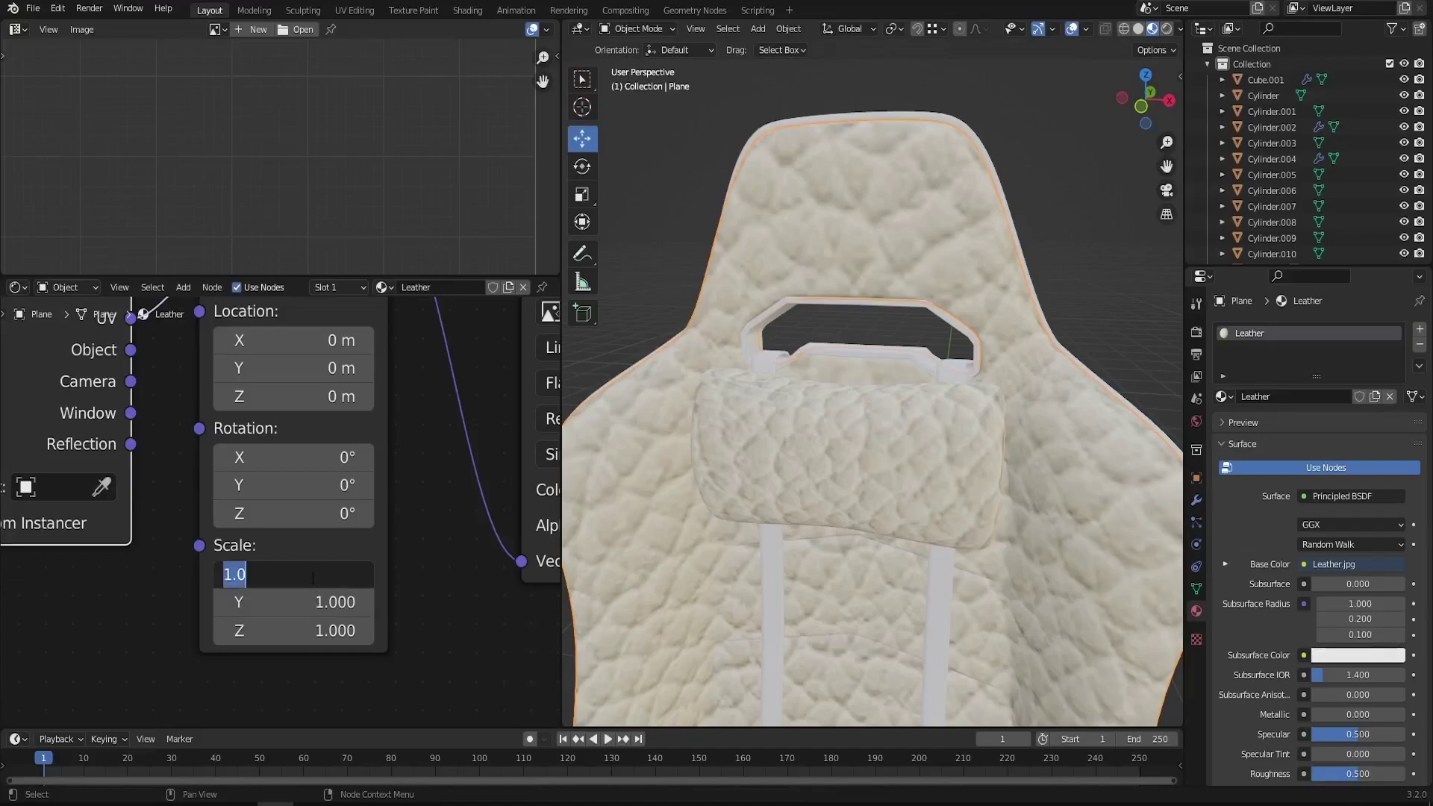
type("5")
key("Return")
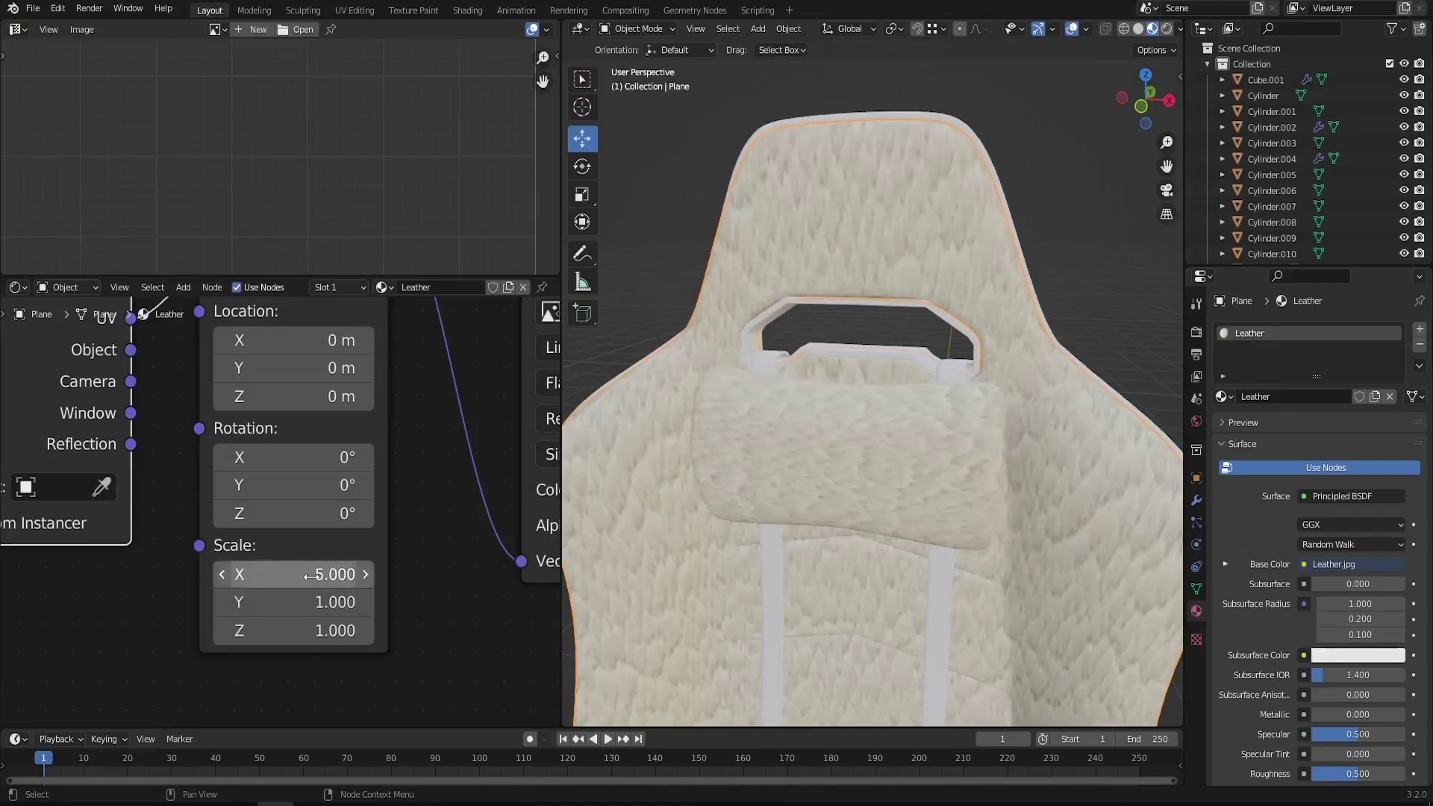
middle_click_drag(766, 487, 832, 226)
scroll(832, 227, "down", 4)
middle_click_drag(847, 295, 840, 344)
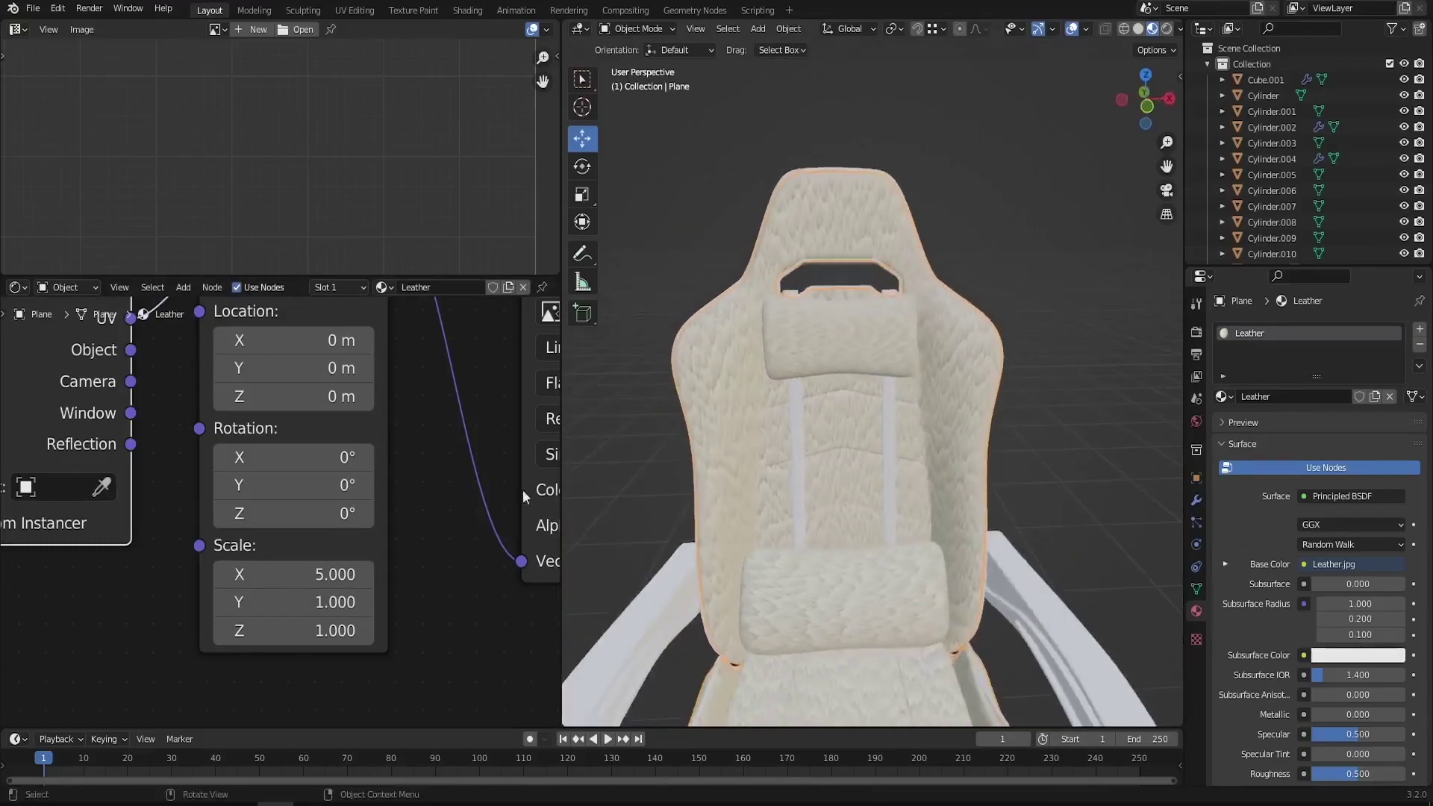
left_click(307, 602)
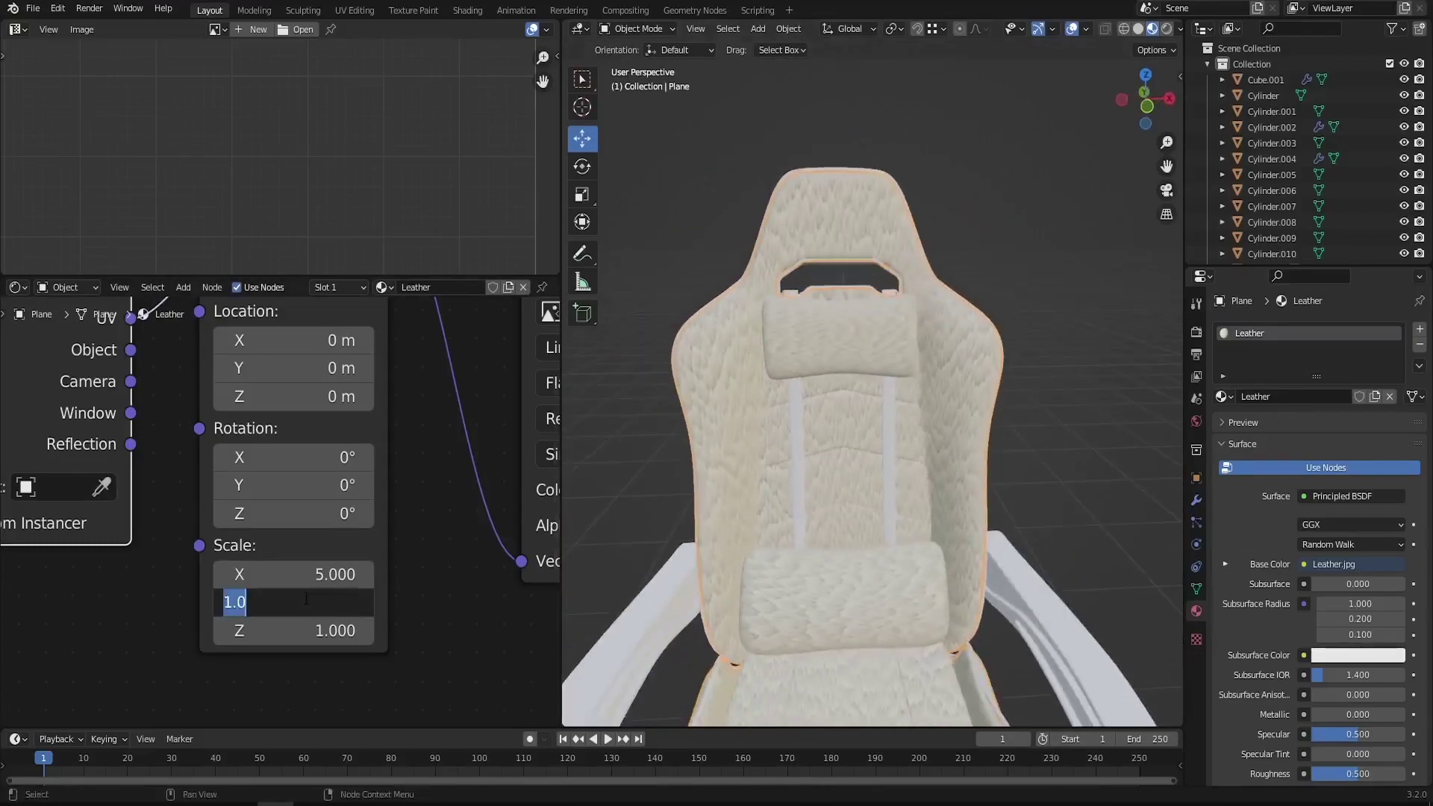
type("5")
key("Return")
scroll(762, 494, "up", 6)
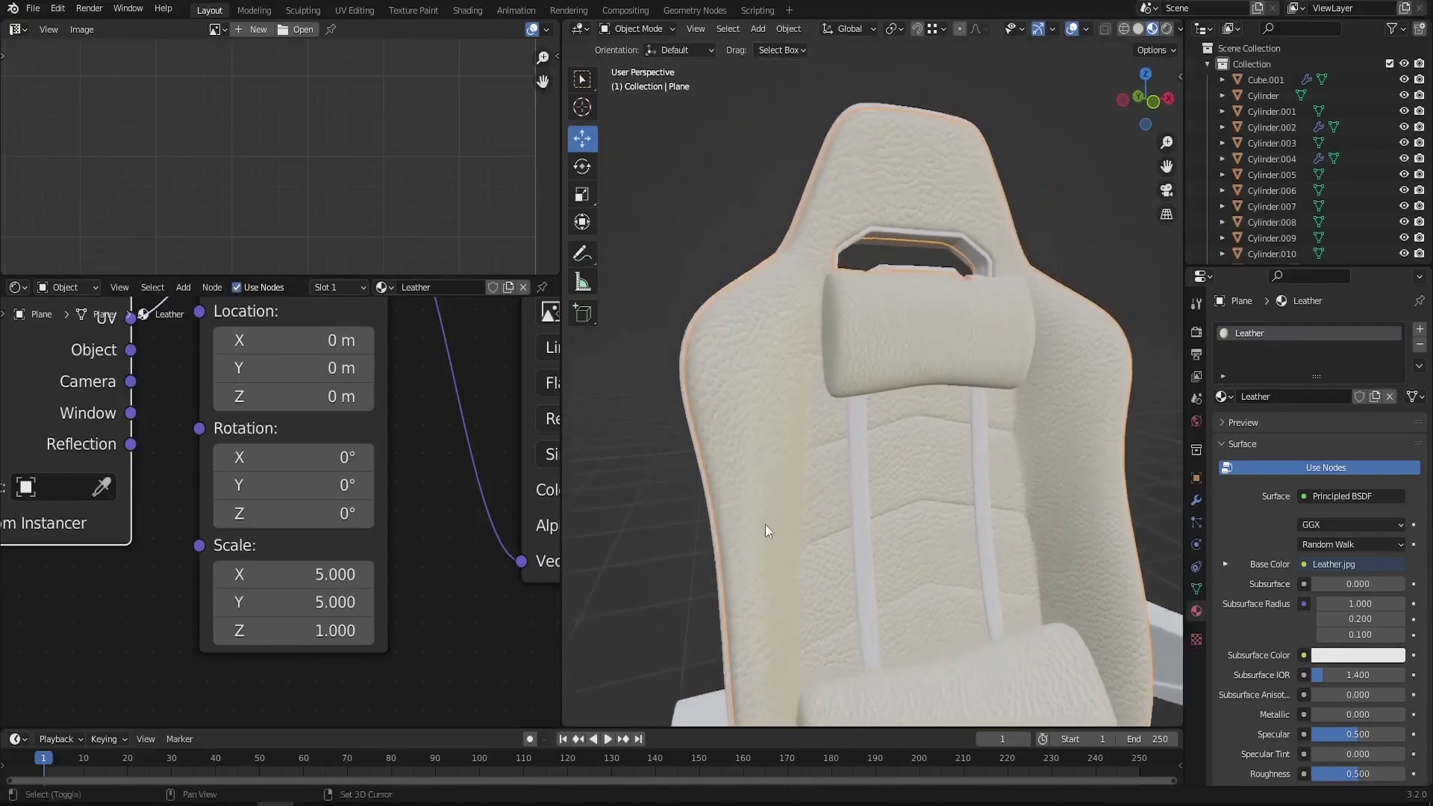
scroll(899, 374, "down", 5)
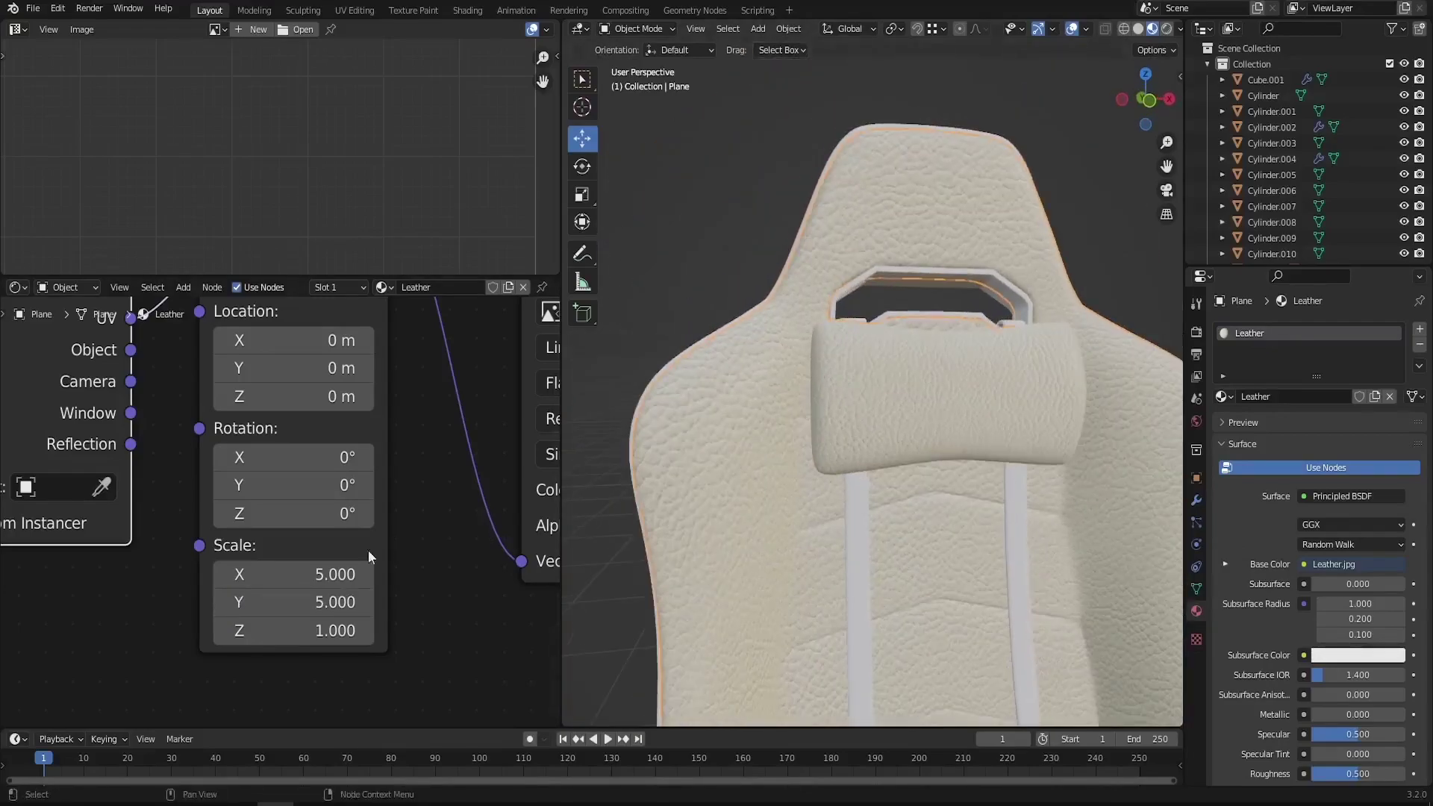
Set the Mapping node's X and Y scale to 7.5 and check the leather grain on the backrest
left_click_drag(317, 575, 318, 580)
type("7.5")
key("Return")
middle_click_drag(903, 313, 919, 218)
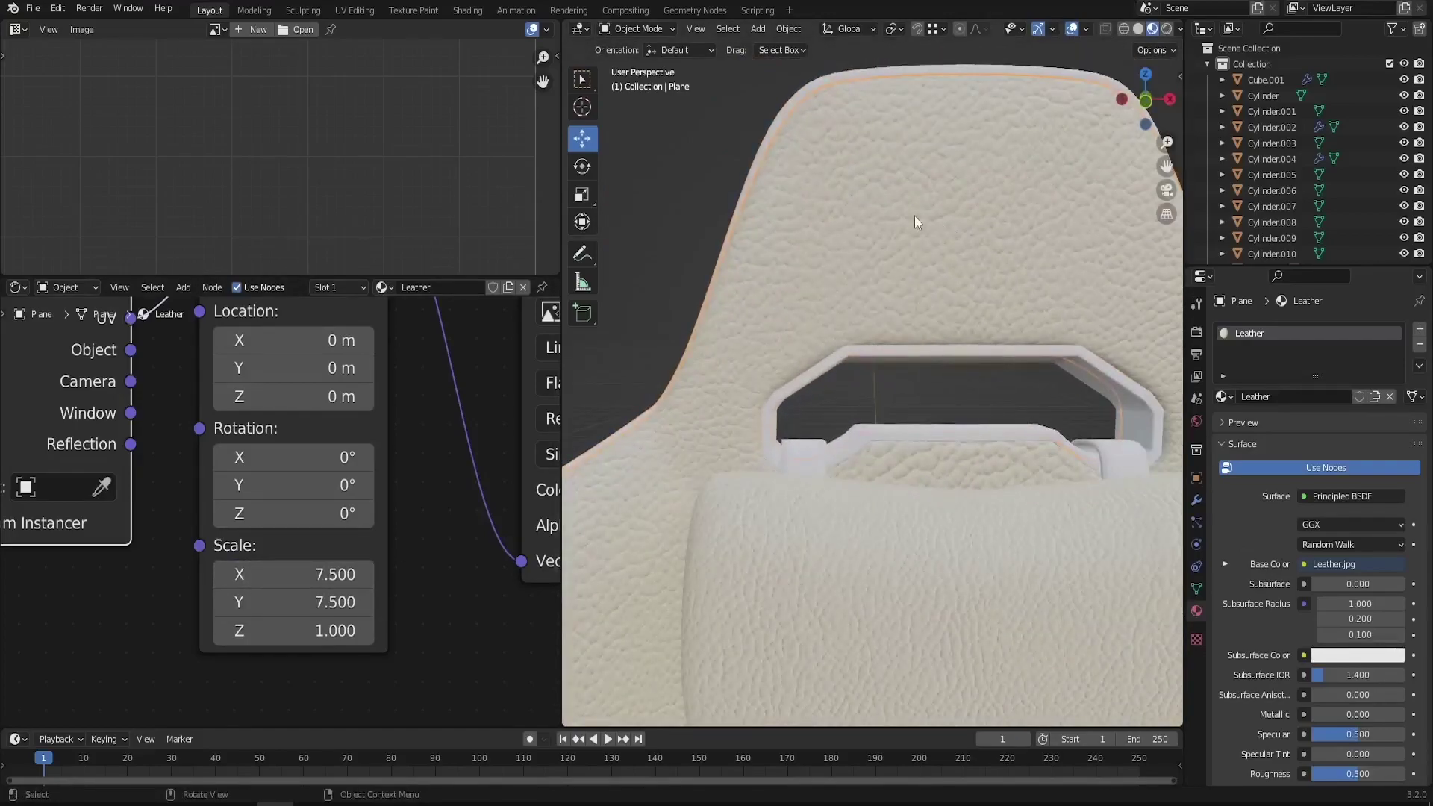
scroll(916, 219, "down", 3)
middle_click_drag(956, 435, 896, 400, "shift")
scroll(386, 571, "down", 3)
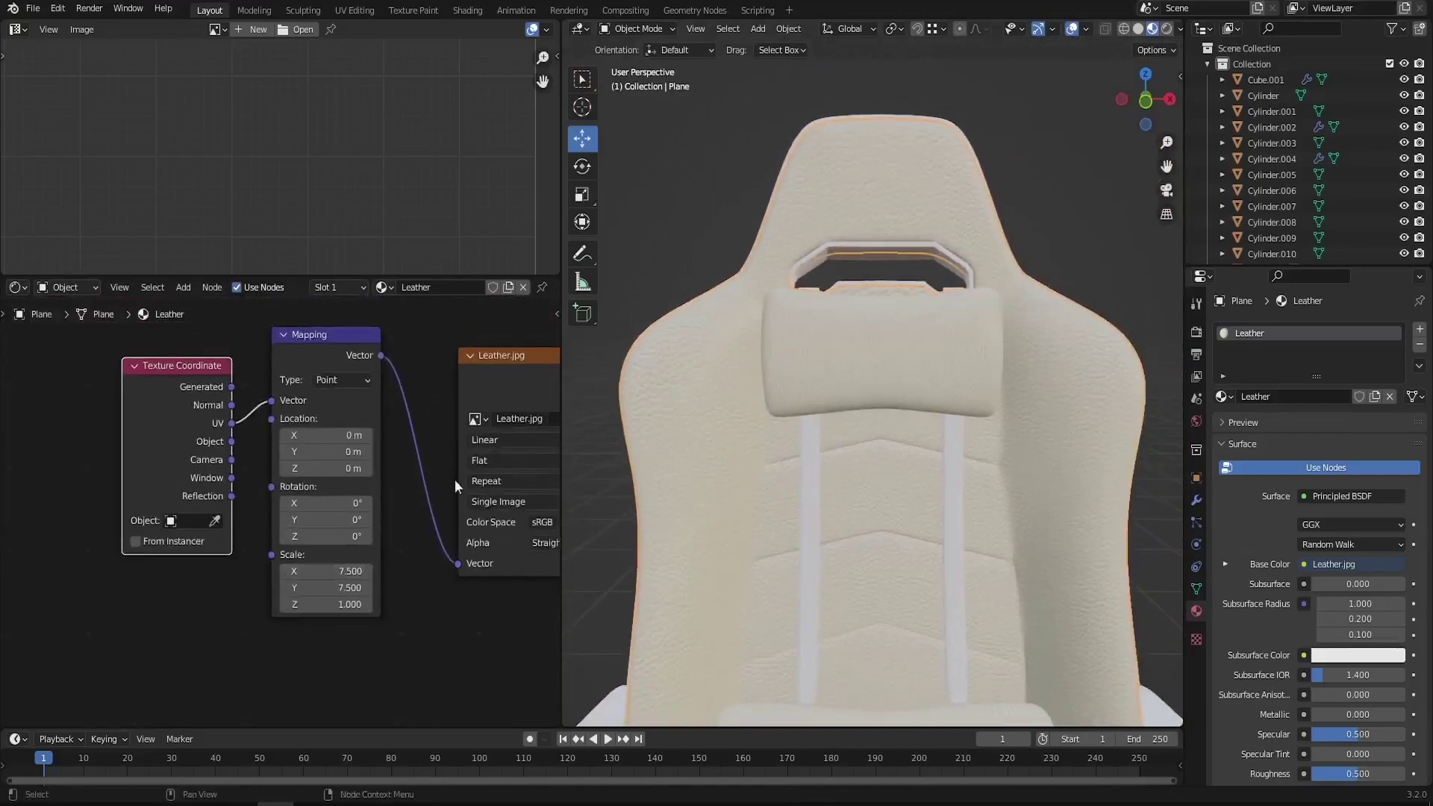
Add a Bump node to the Leather material, placed beside the lower inputs of the Principled BSDF
middle_click_drag(467, 481, 243, 479)
middle_click_drag(978, 400, 947, 358)
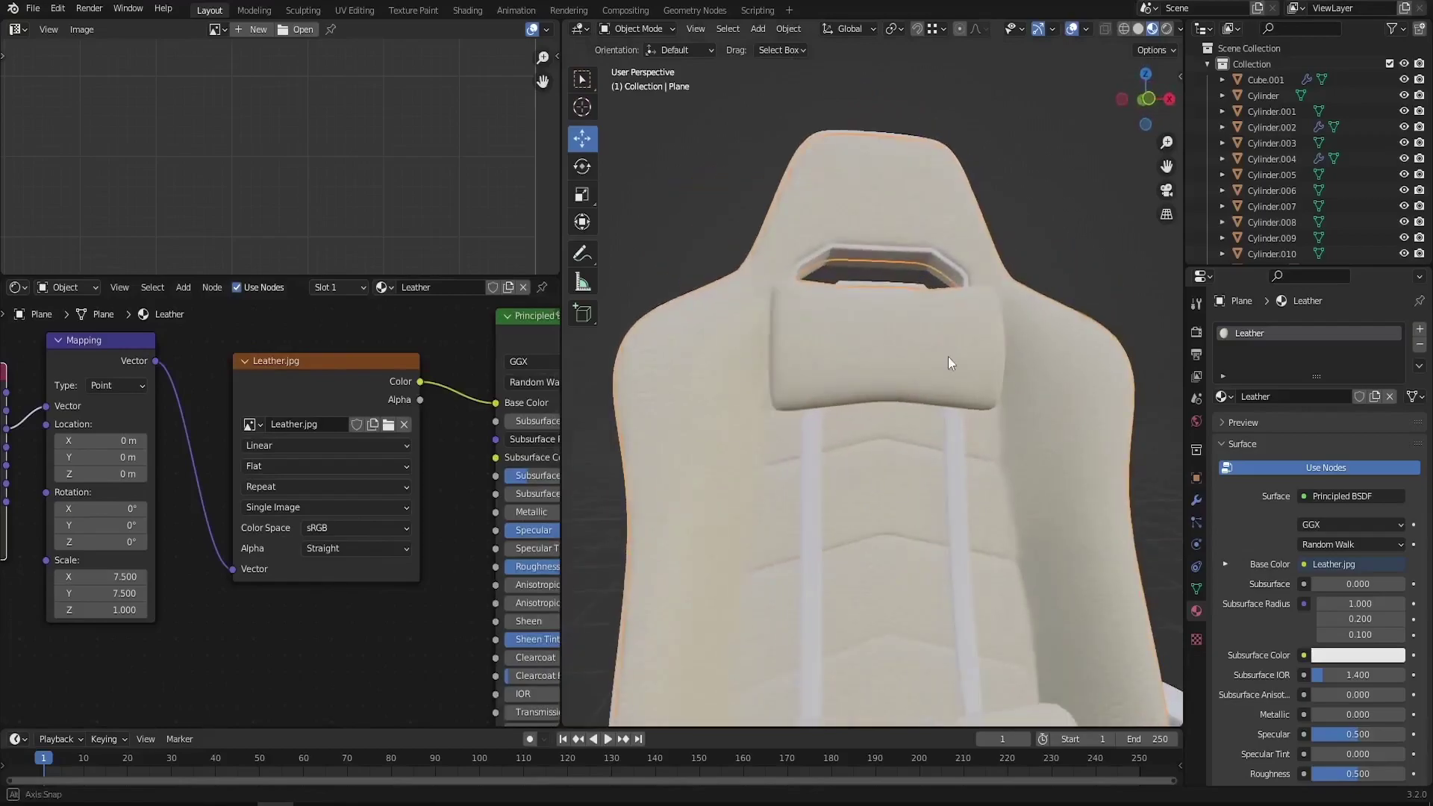
scroll(336, 535, "down", 2)
scroll(359, 655, "up", 2)
middle_click_drag(397, 542, 336, 547)
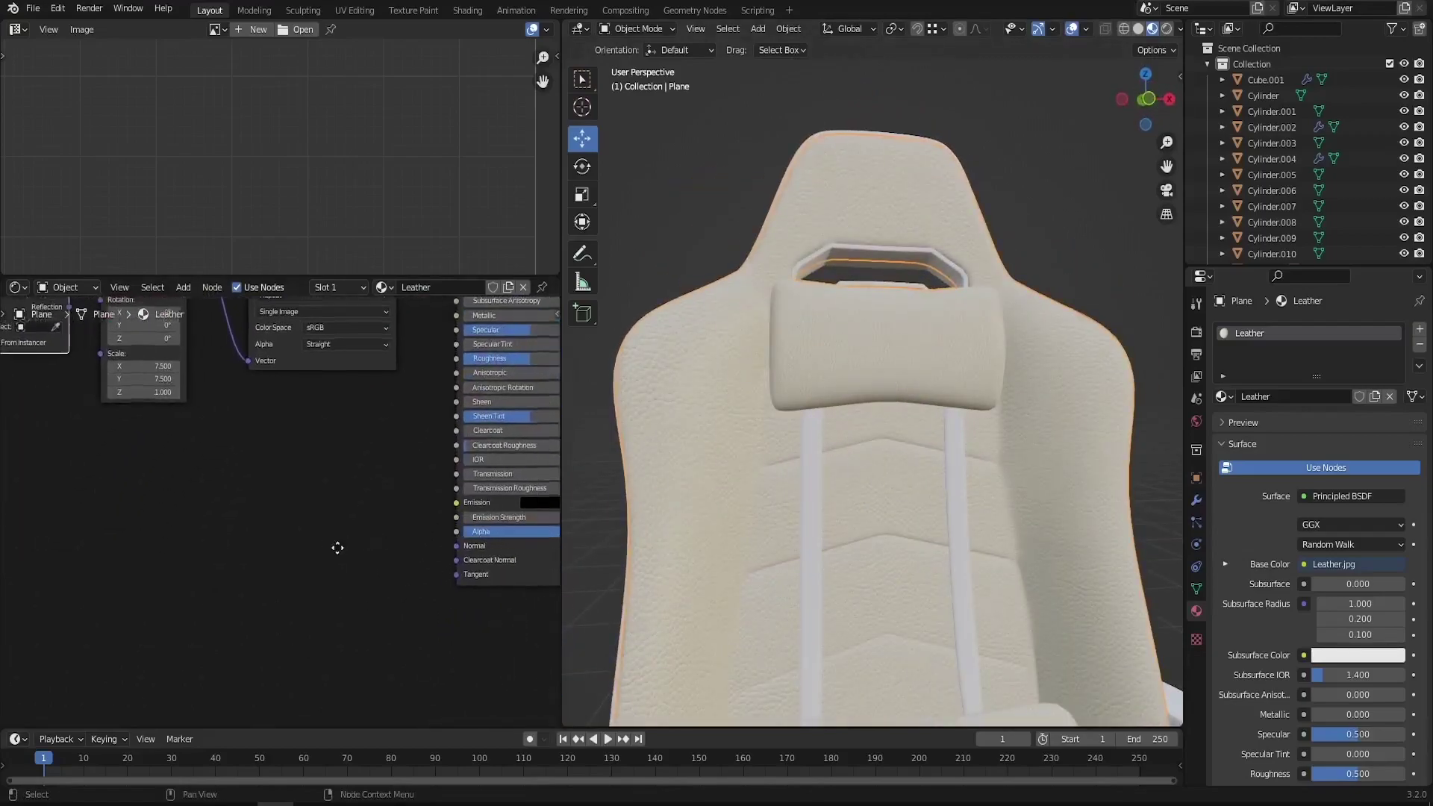
key("shift+a")
left_click(379, 492)
type("bump")
key("Return")
left_click(333, 502)
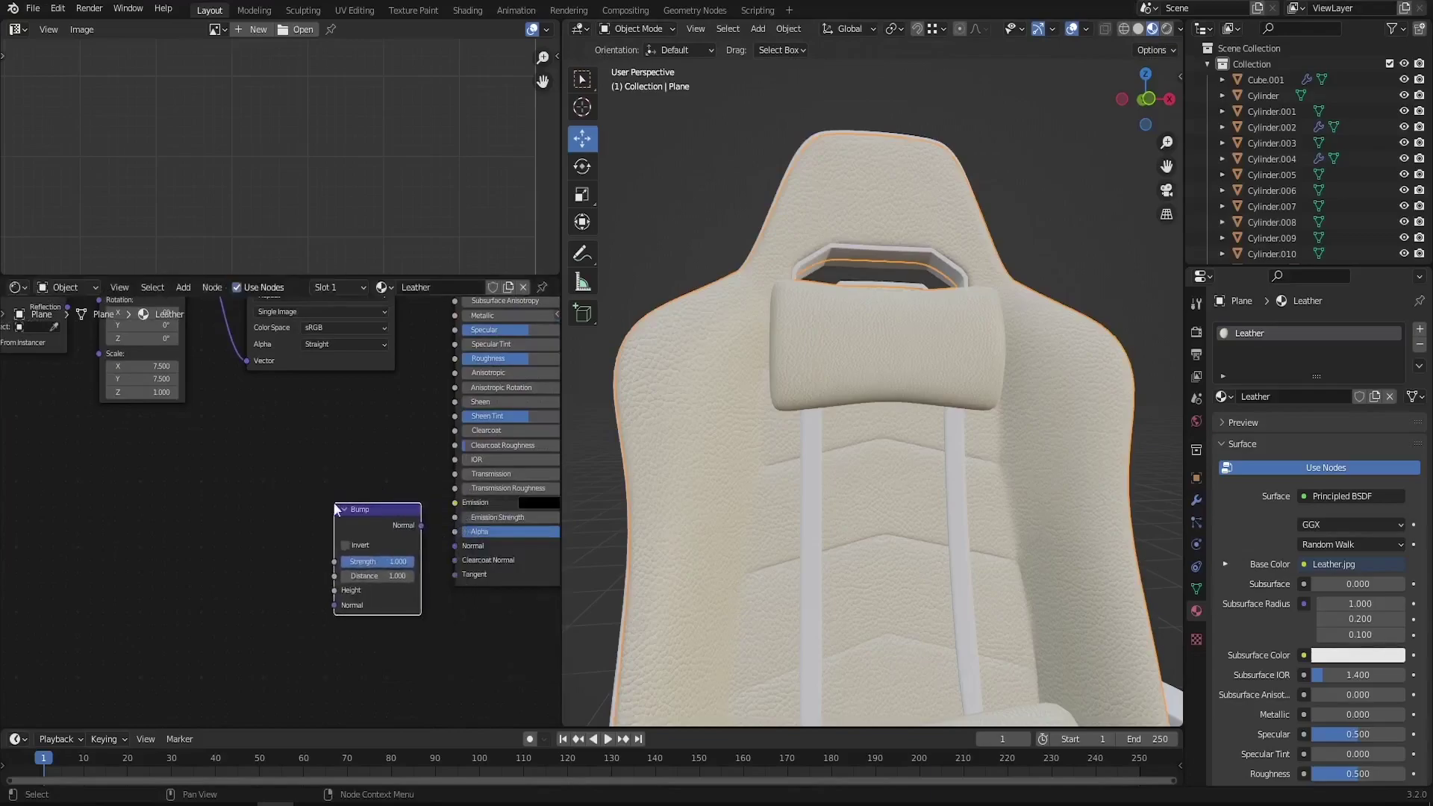
scroll(328, 433, "down", 2)
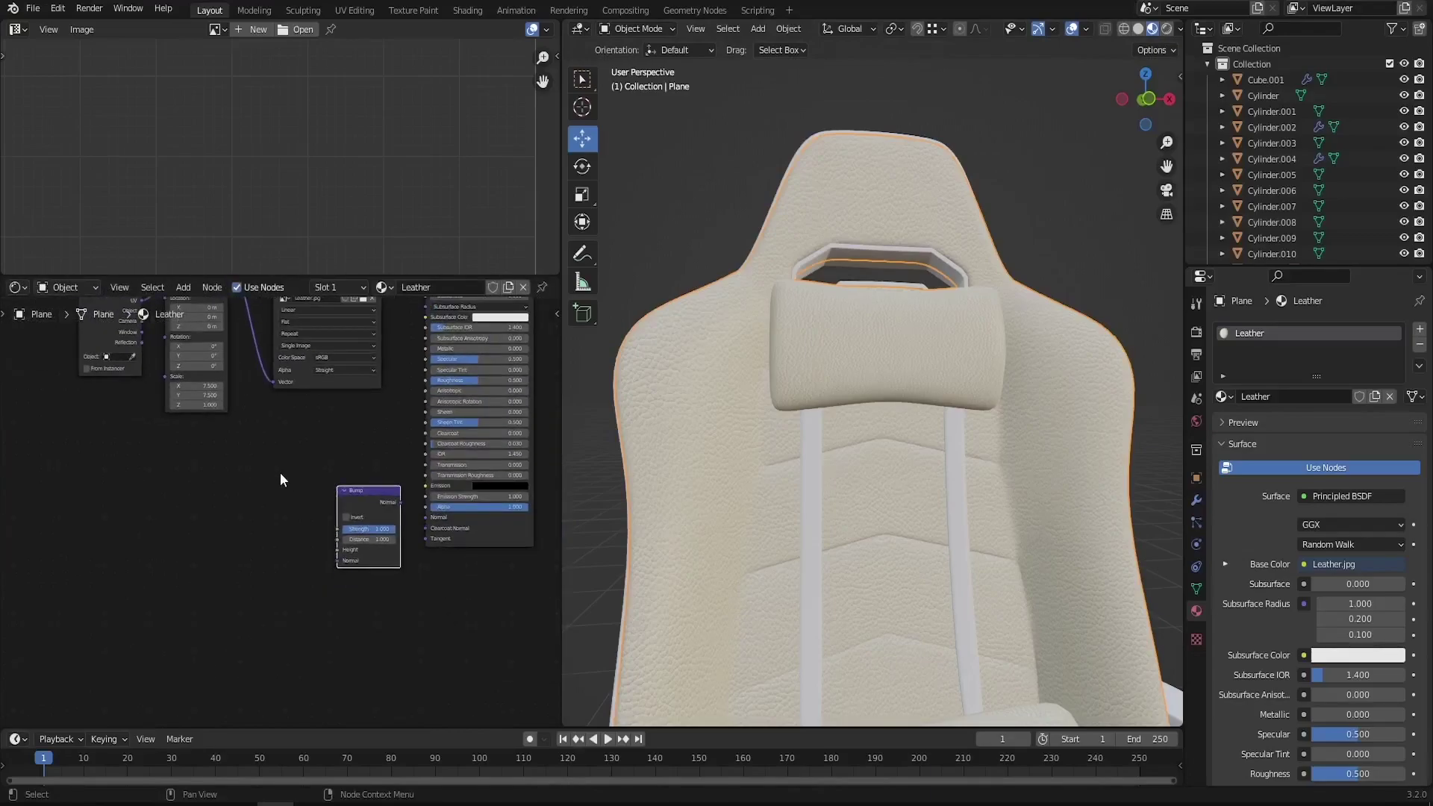
Move the Texture Coordinate, Mapping and Leather.jpg nodes together farther away from the Principled BSDF
key("ctrl+space")
scroll(715, 297, "up", 4)
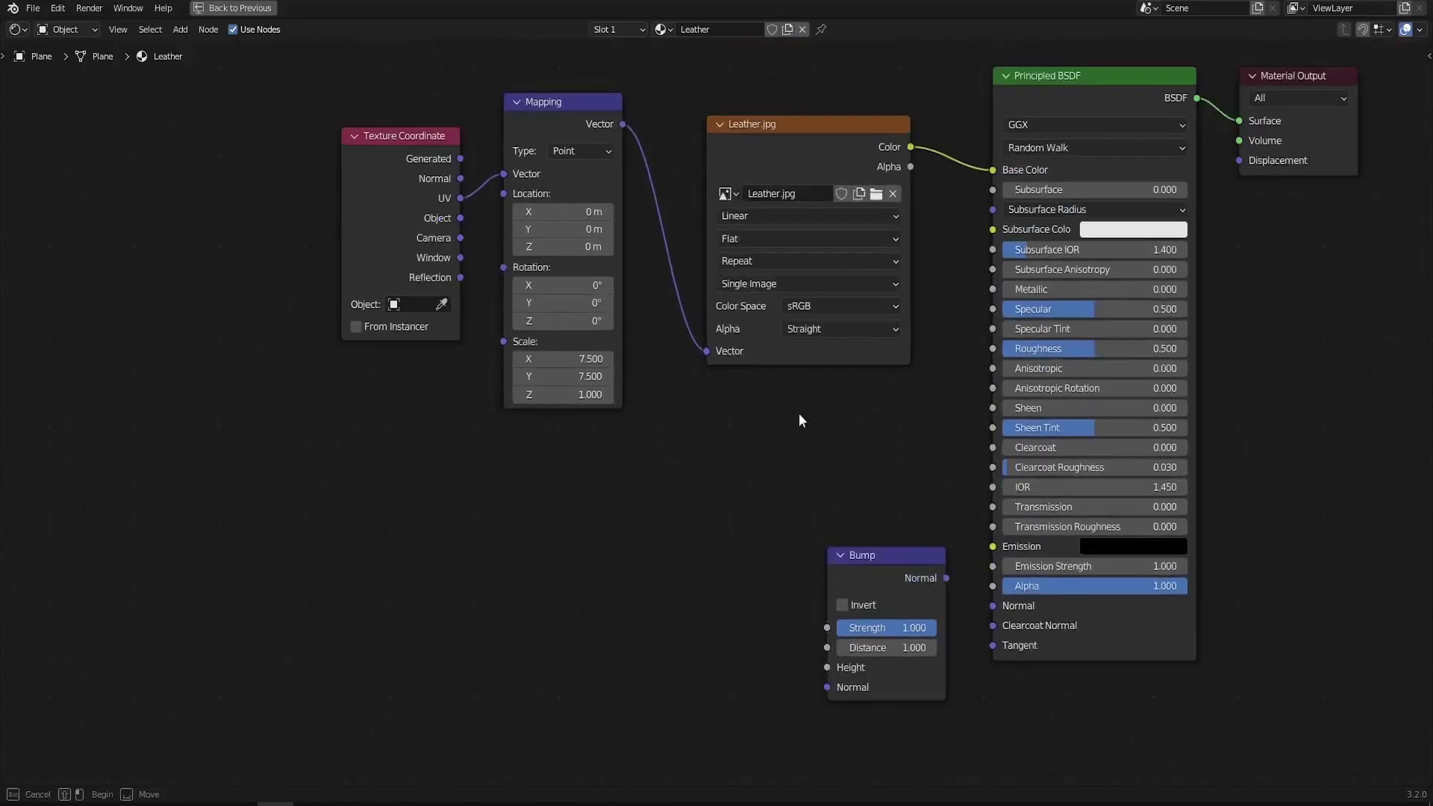
left_click_drag(799, 415, 381, 182)
left_click_drag(807, 145, 473, 357)
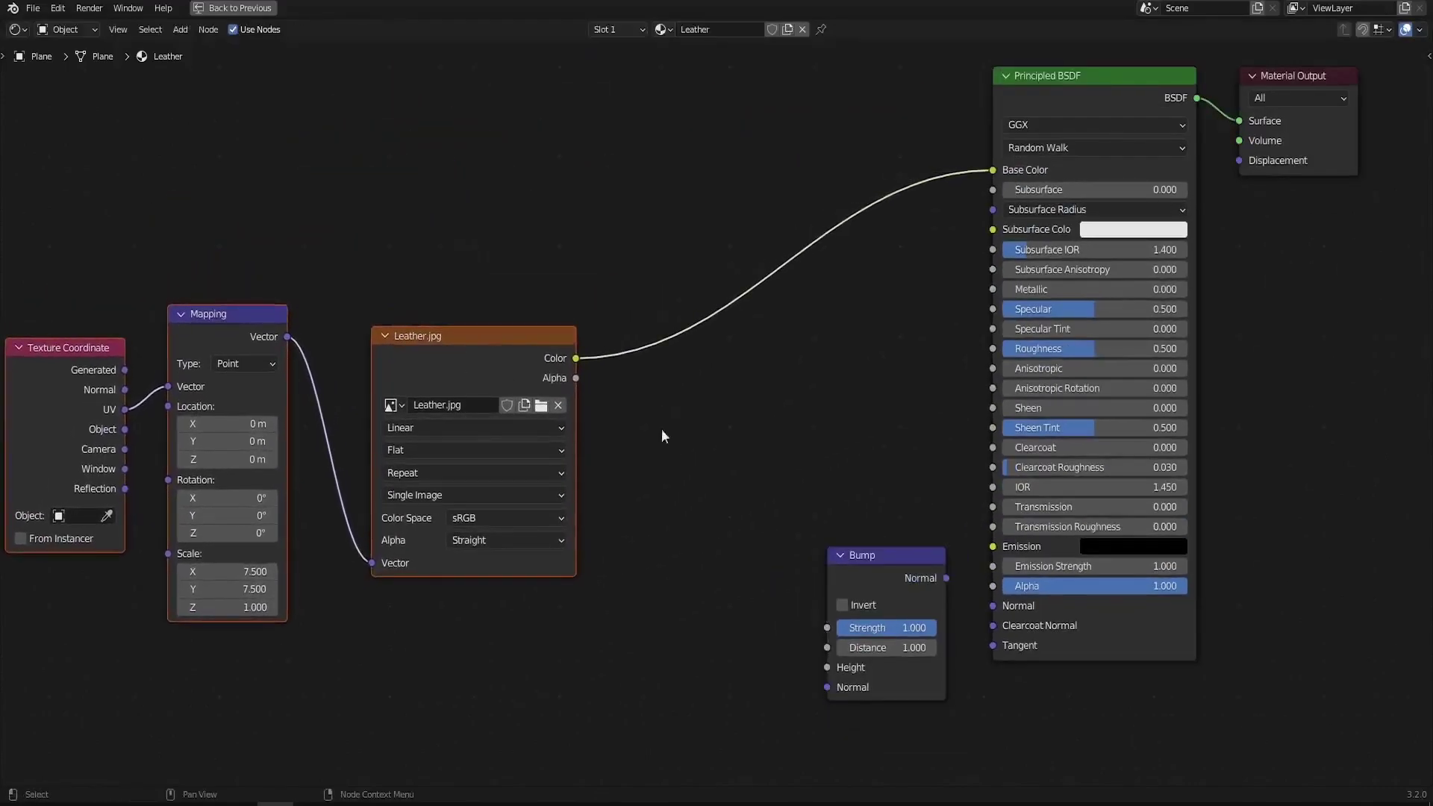
Link Leather.jpg's Color output to the Bump node's Height and the Bump's Normal output to the Principled BSDF's Normal
left_click_drag(578, 359, 857, 666)
left_click_drag(881, 579, 849, 548)
scroll(929, 465, "up", 2)
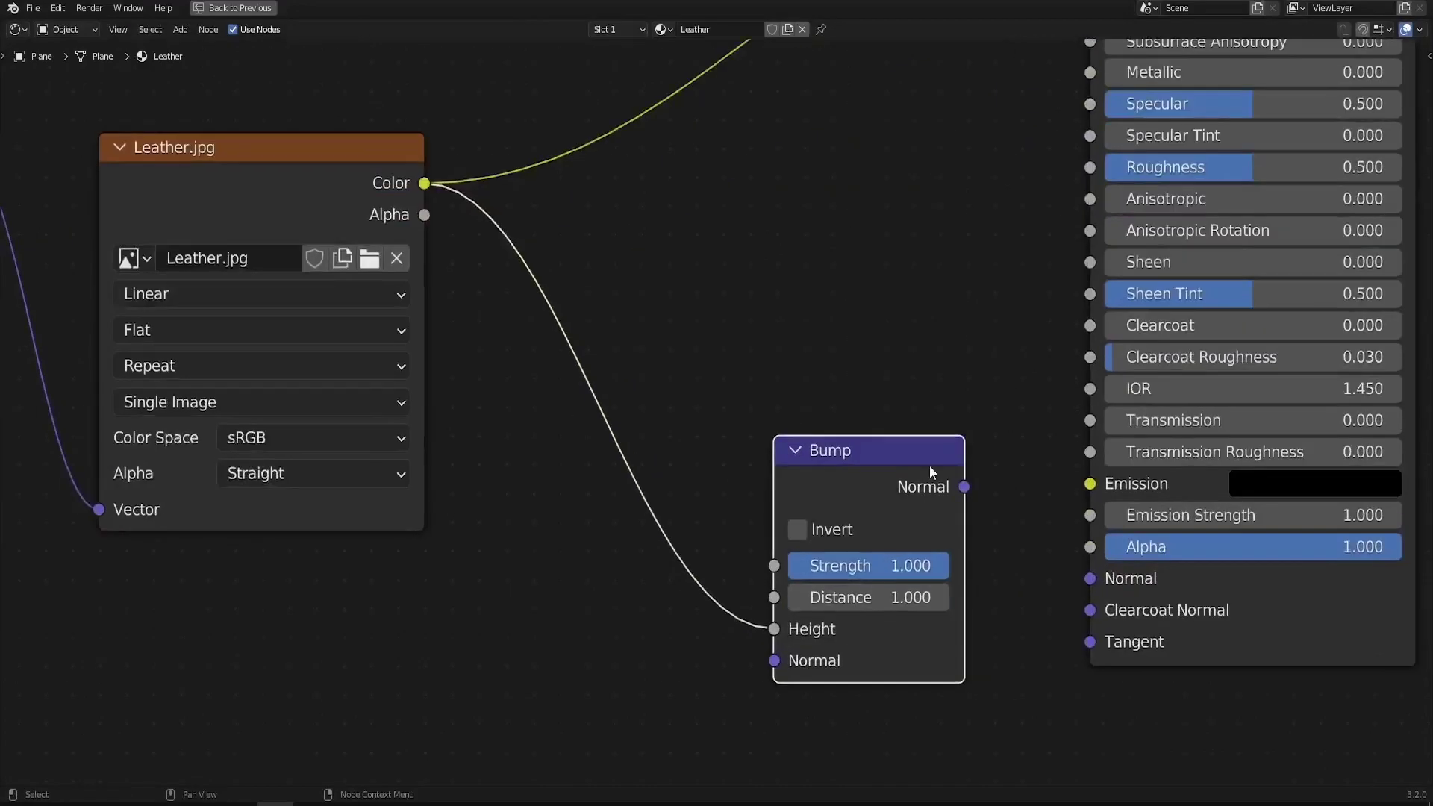
left_click_drag(965, 486, 1025, 543)
left_click_drag(1090, 579, 1090, 579)
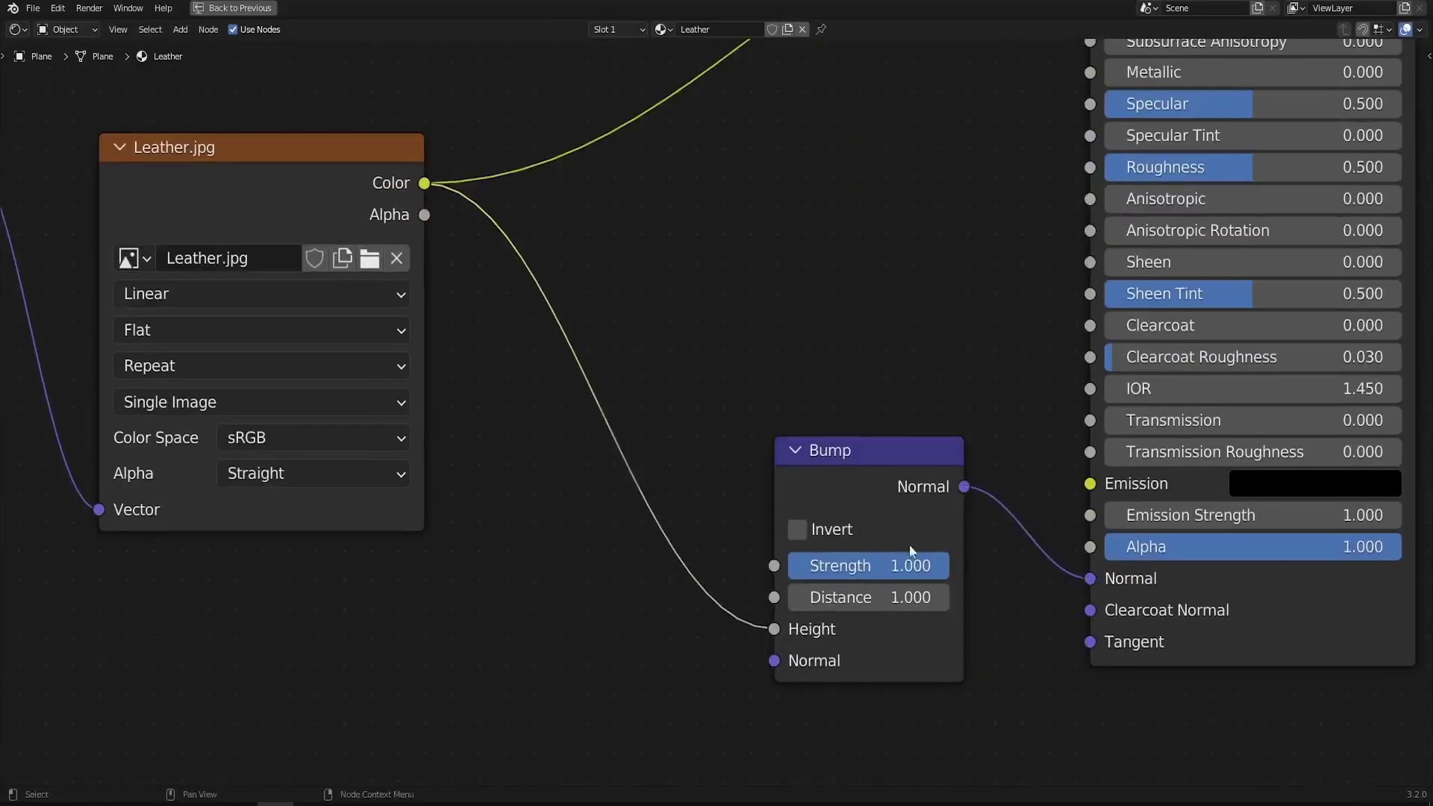
scroll(817, 517, "down", 3)
key("ctrl+space")
Examine the bumped leather on the chair and set the Bump node's strength to 0.2
middle_click_drag(918, 418, 925, 298)
scroll(848, 389, "up", 6)
scroll(925, 298, "down", 5)
scroll(359, 598, "up", 5)
middle_click_drag(375, 597, 310, 517)
left_click(336, 505)
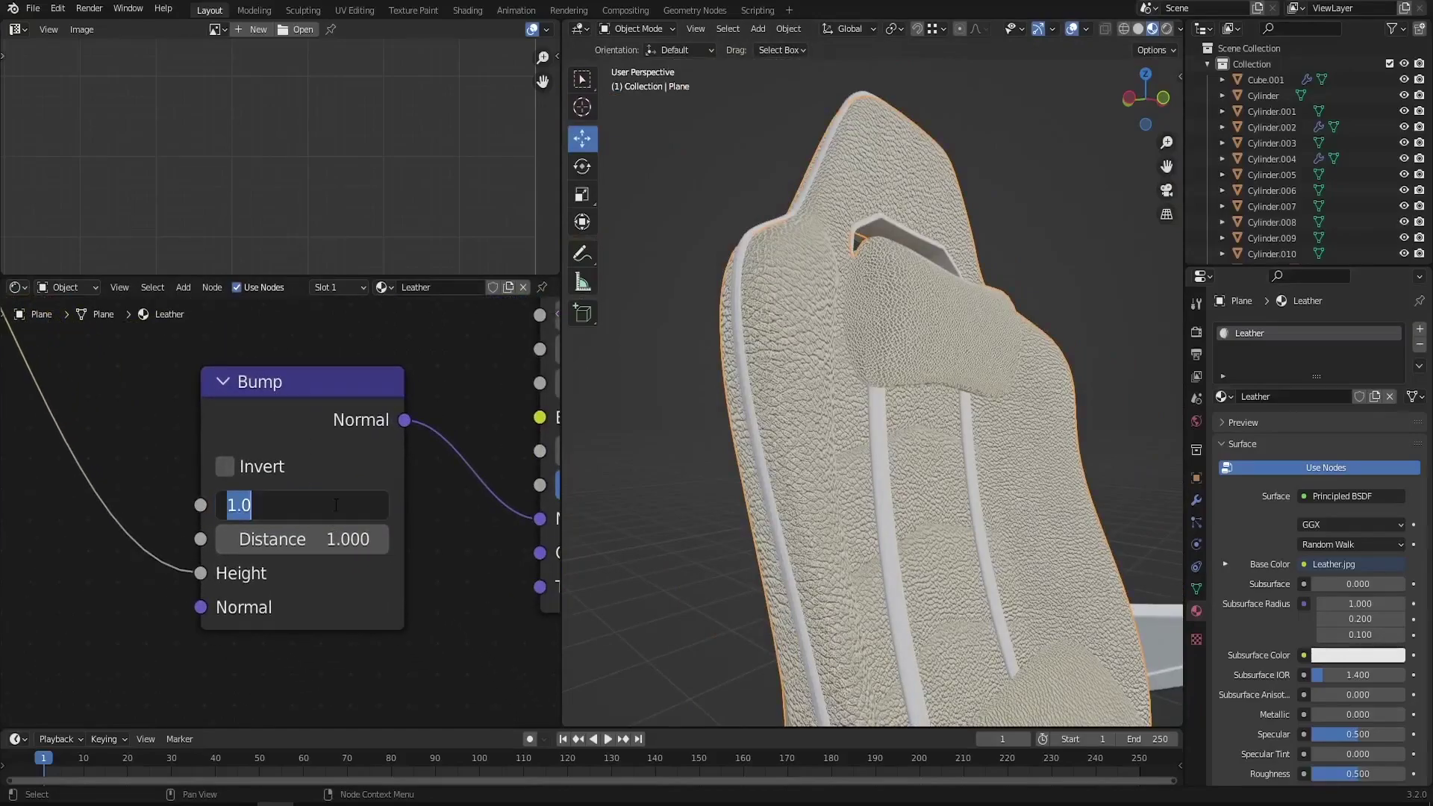
type(".2")
middle_click_drag(747, 433, 710, 418)
scroll(392, 587, "up", 1)
Set the Bump node's strength to 0.25 and check the relief on the backrest and headrest pillow
double_click(324, 502)
type("0.2")
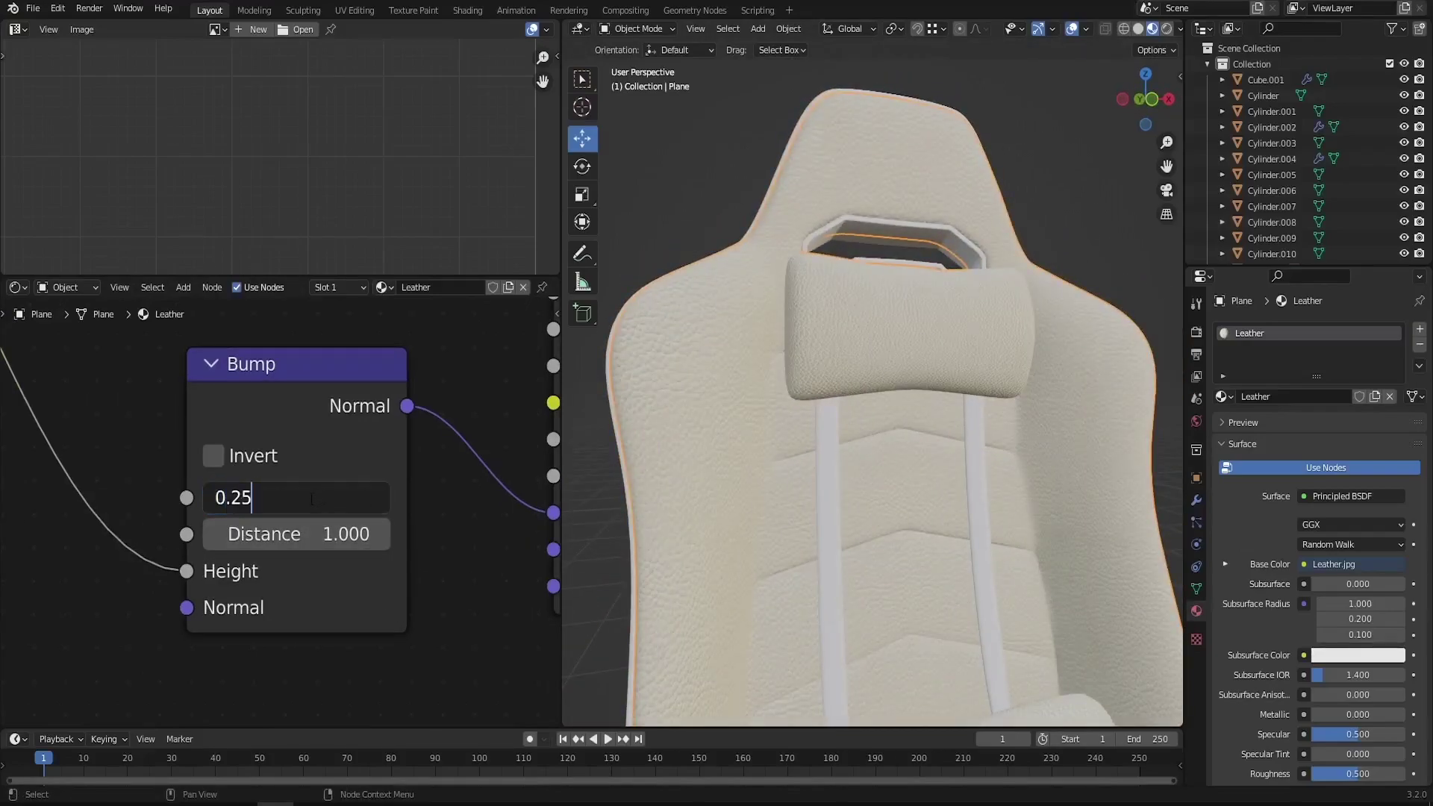
type("5")
key("Return")
middle_click_drag(790, 503, 881, 333)
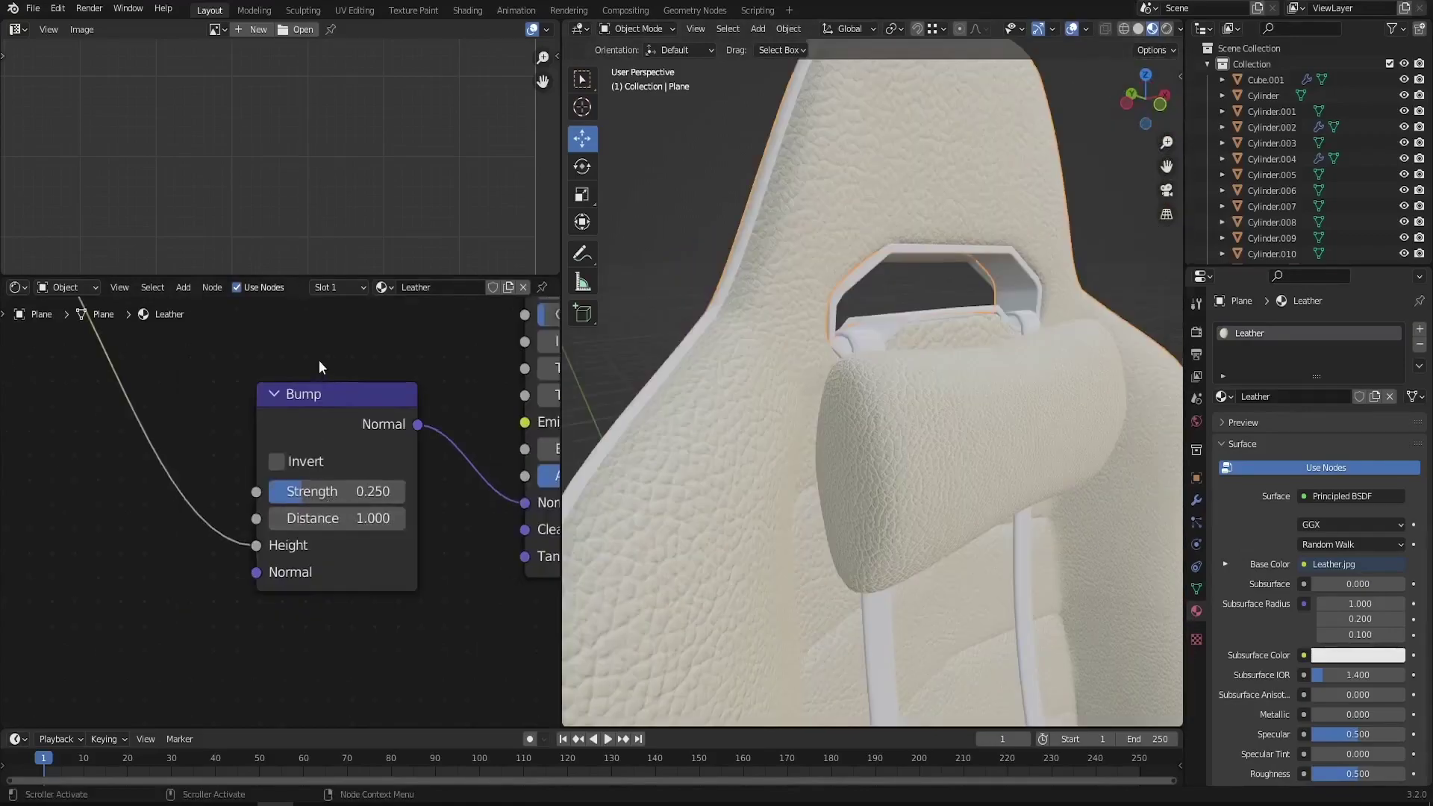
Add a ColorRamp node above the Bump node and link Leather.jpg's Color output to its Fac input
middle_click_drag(321, 366, 327, 516)
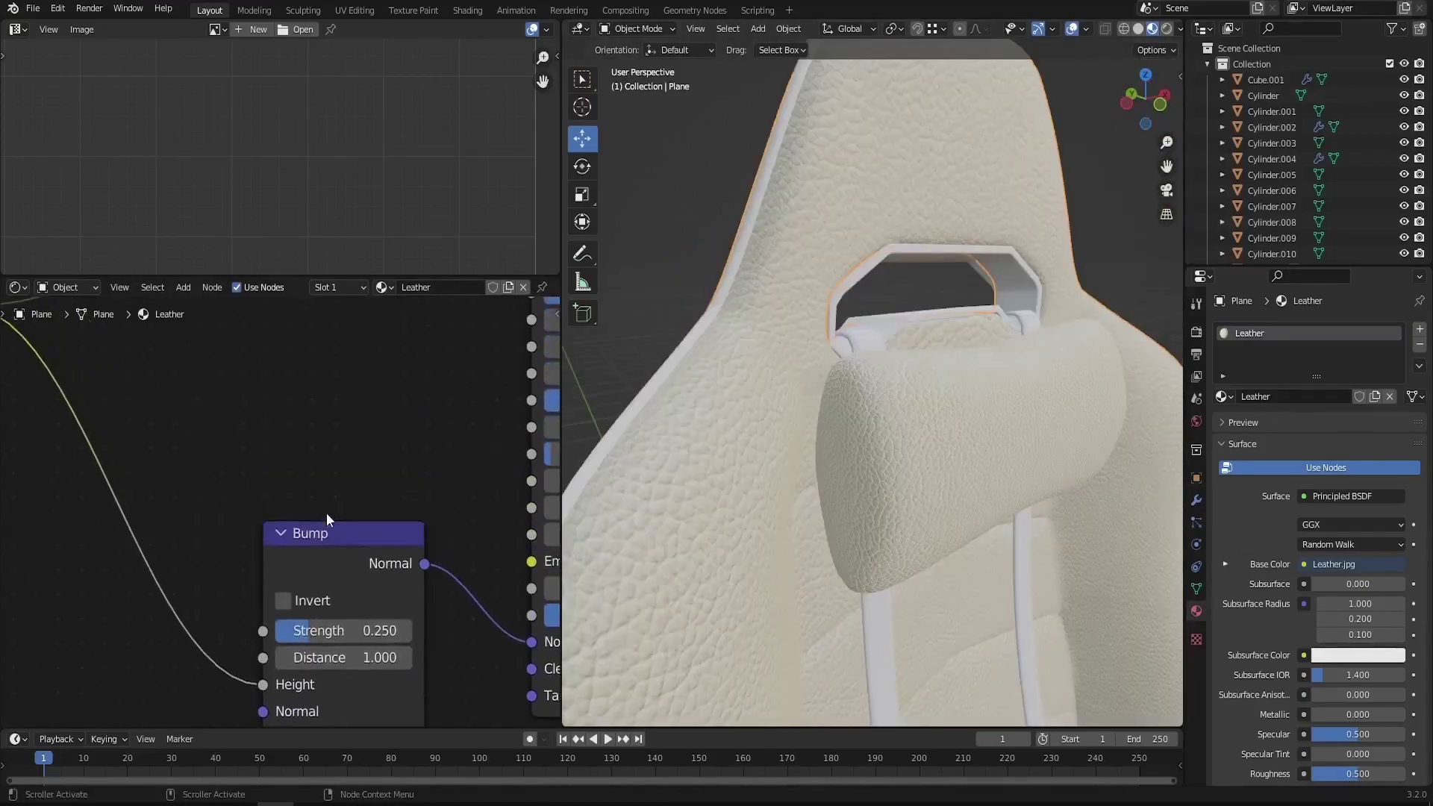
scroll(326, 513, "down", 2)
key("shift+a")
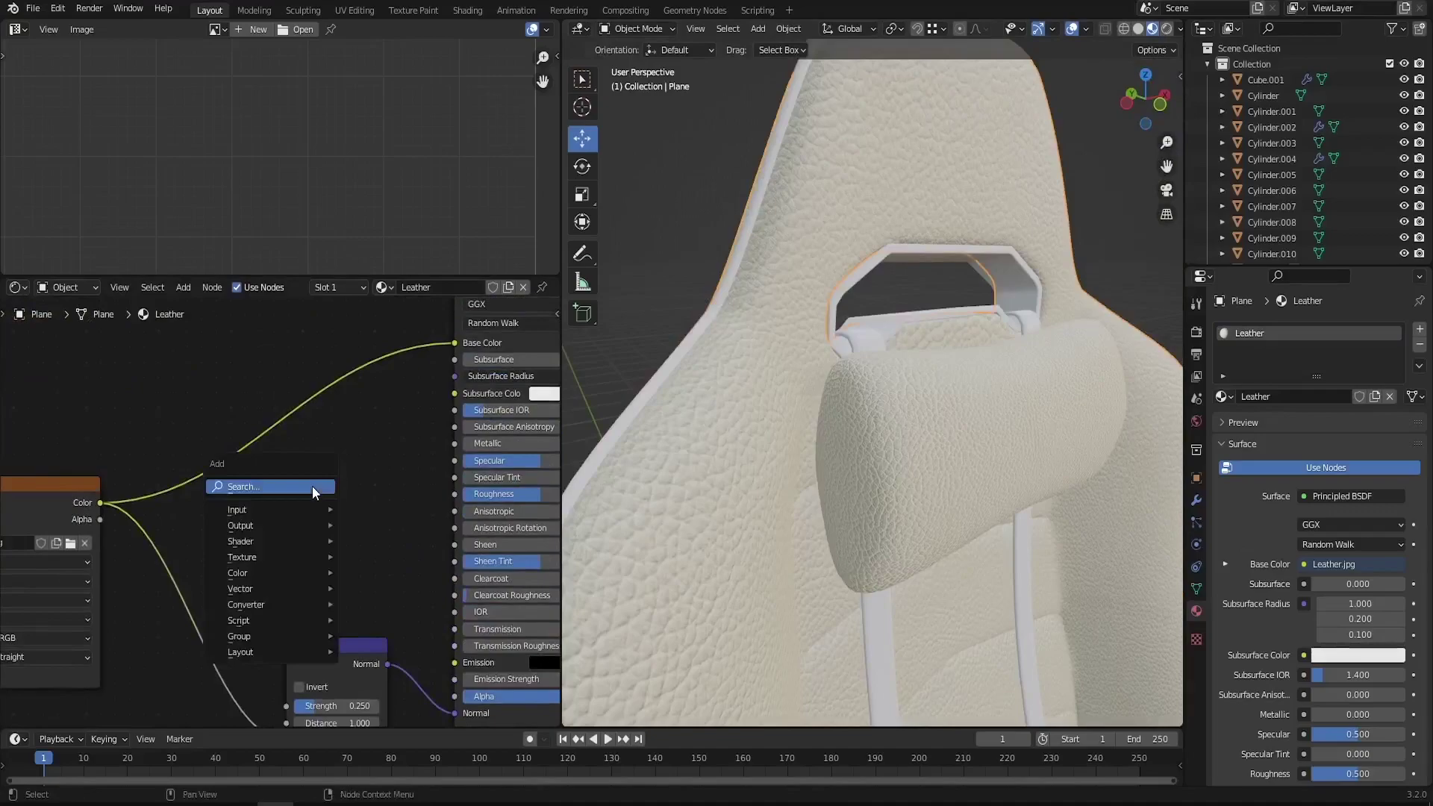
left_click(312, 487)
type("color")
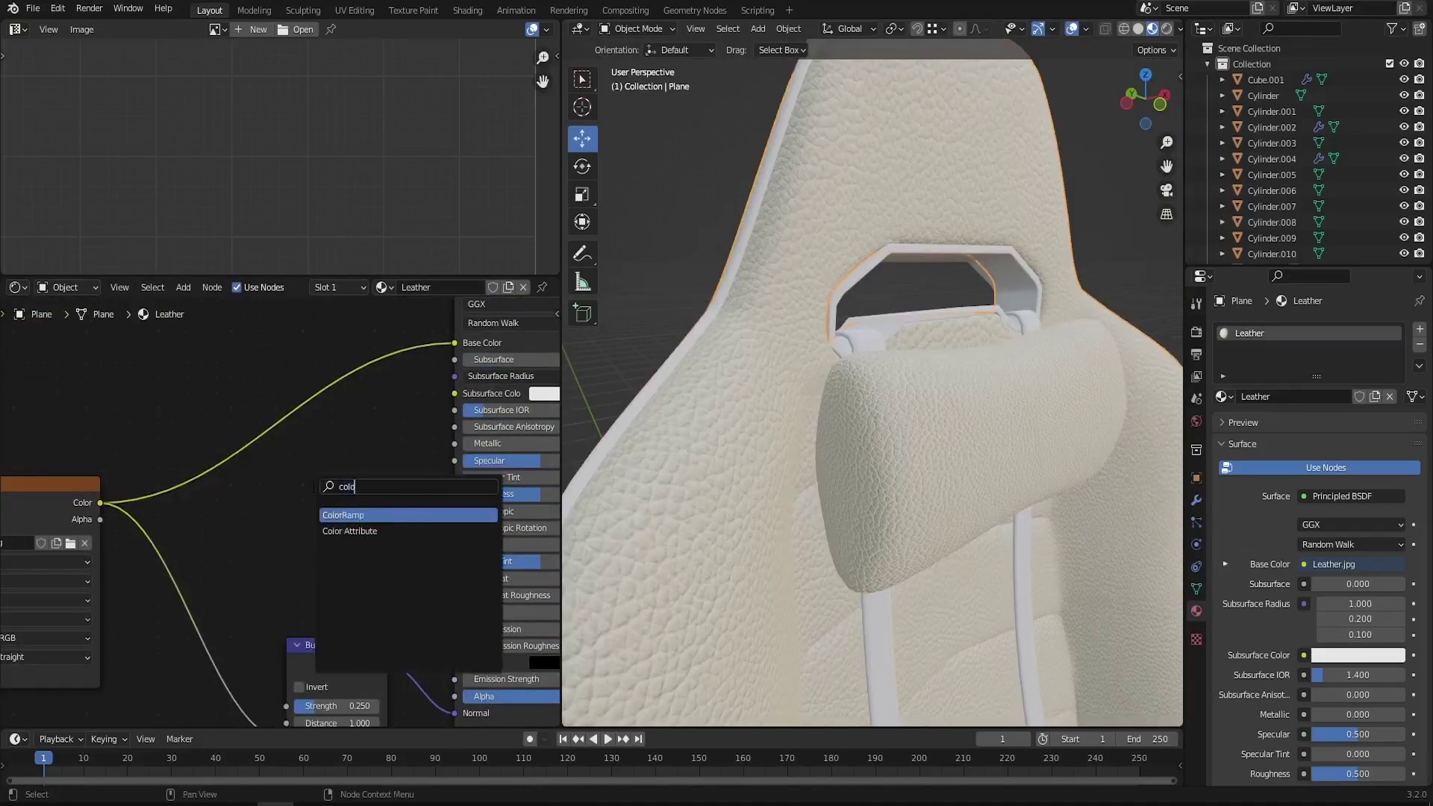
key("Return")
left_click(240, 477)
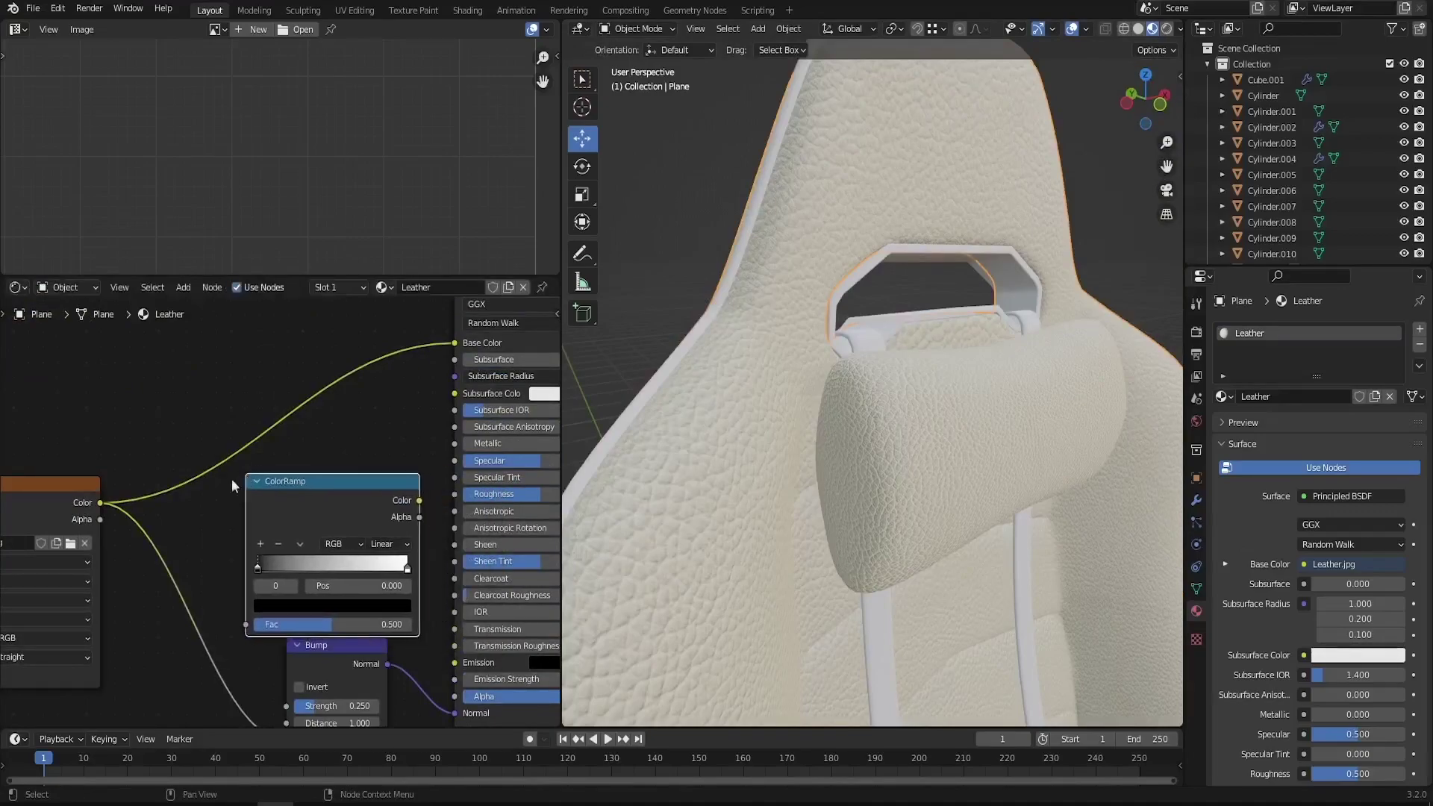
left_click_drag(103, 502, 253, 624)
Link the ColorRamp's Color output to the Principled BSDF's Roughness input
middle_click_drag(110, 658, 266, 597)
middle_click_drag(368, 583, 47, 581)
left_click_drag(157, 444, 153, 435)
left_click(153, 436)
scroll(212, 434, "up", 2)
left_click_drag(266, 430, 320, 445)
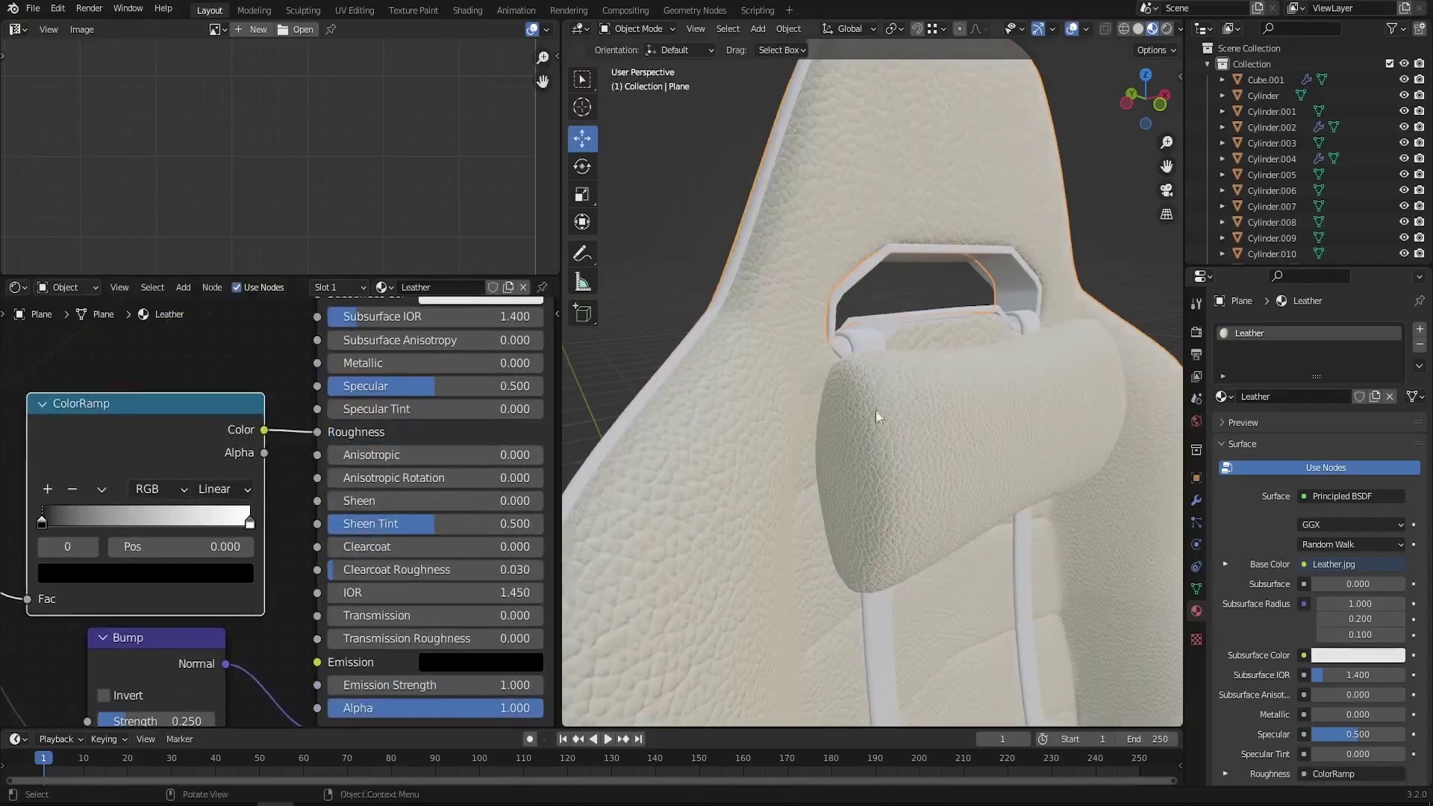
Flip the ColorRamp's gradient and bring its stops closer together, with the white stop at position 0.295
middle_click_drag(855, 410, 918, 384)
scroll(919, 384, "down", 4)
middle_click_drag(63, 500, 66, 487)
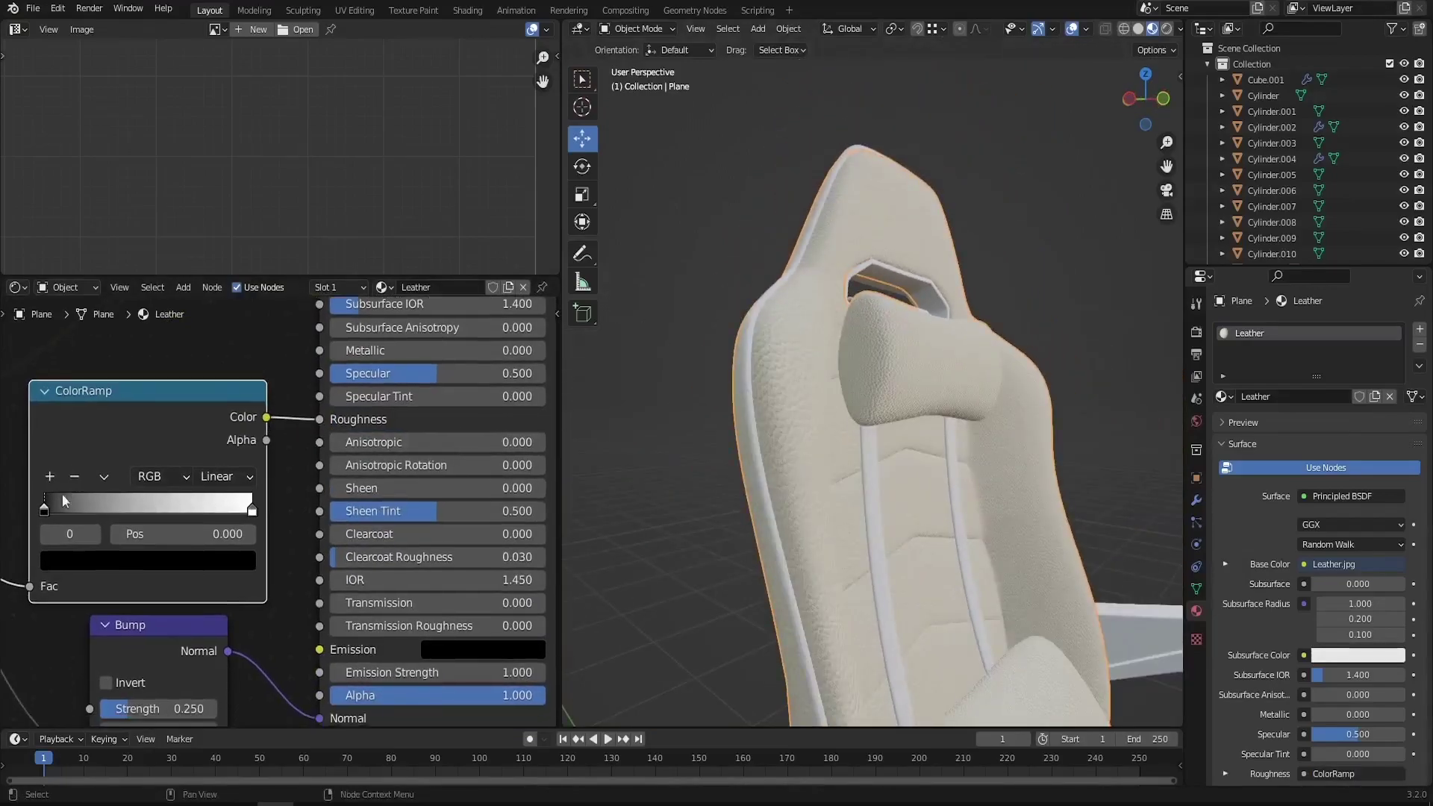
left_click_drag(43, 512, 101, 519)
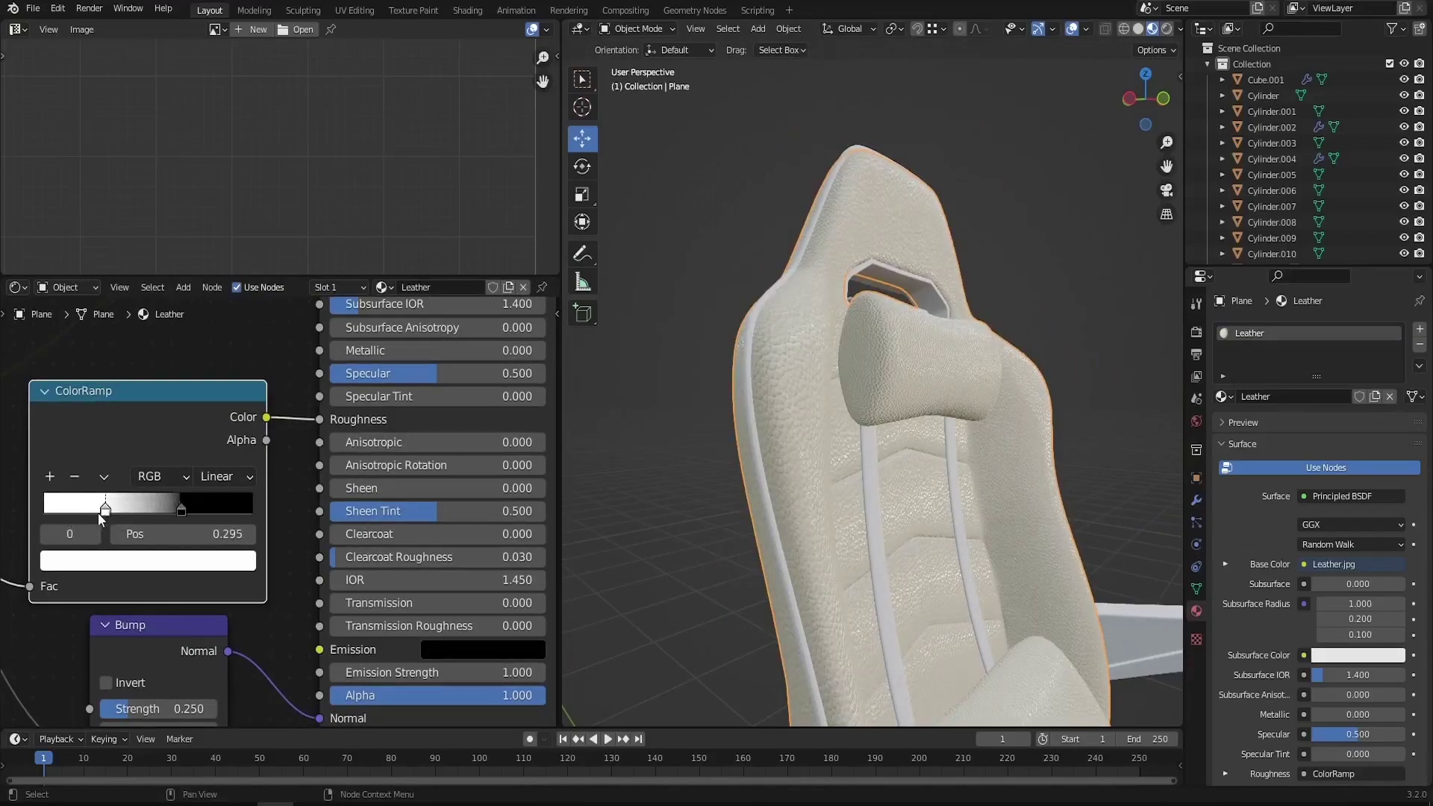
middle_click_drag(888, 453, 859, 459)
scroll(287, 454, "down", 6)
Disconnect Leather.jpg from the Principled BSDF's Base Color and darken the base color to black with a value of 0
middle_click_drag(251, 396, 430, 468)
middle_click_drag(495, 406, 475, 392)
left_click_drag(478, 391, 396, 391)
scroll(470, 396, "up", 4)
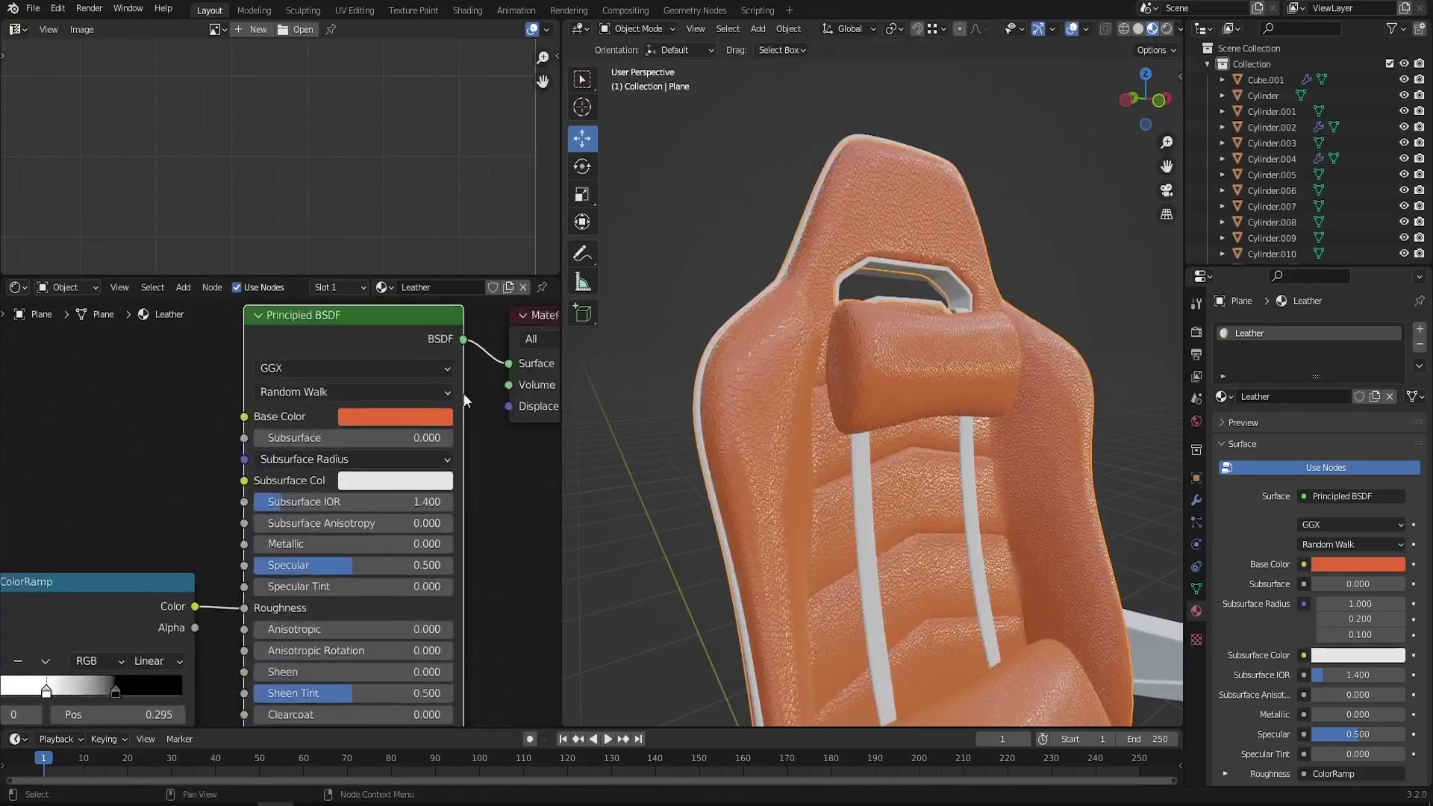
left_click(391, 419)
left_click_drag(499, 179, 495, 278)
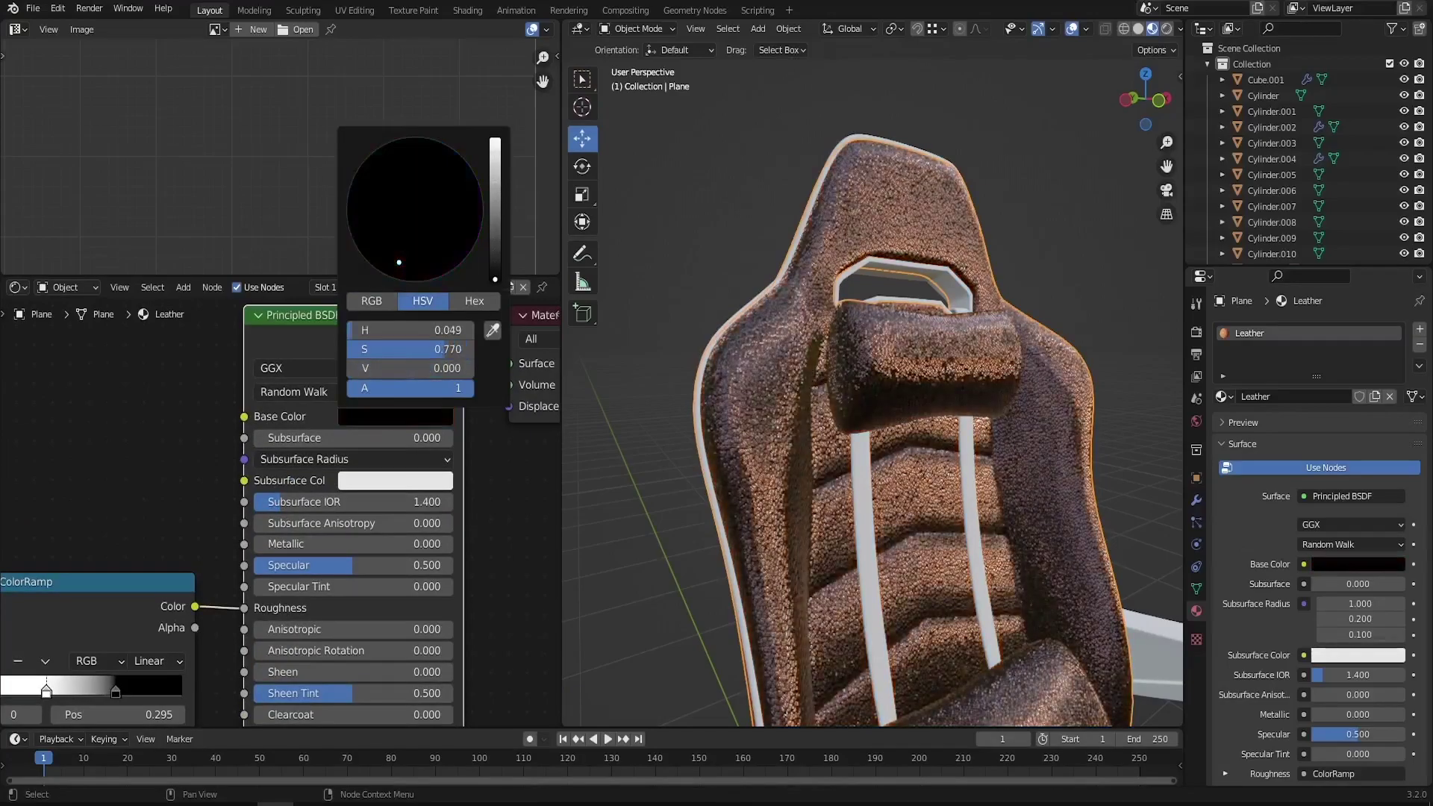
mouse_move(791, 448)
middle_mouse_down()
mouse_move(820, 469)
mouse_move(802, 421)
mouse_move(781, 498)
mouse_move(808, 491)
mouse_move(808, 441)
mouse_move(783, 463)
middle_mouse_up()
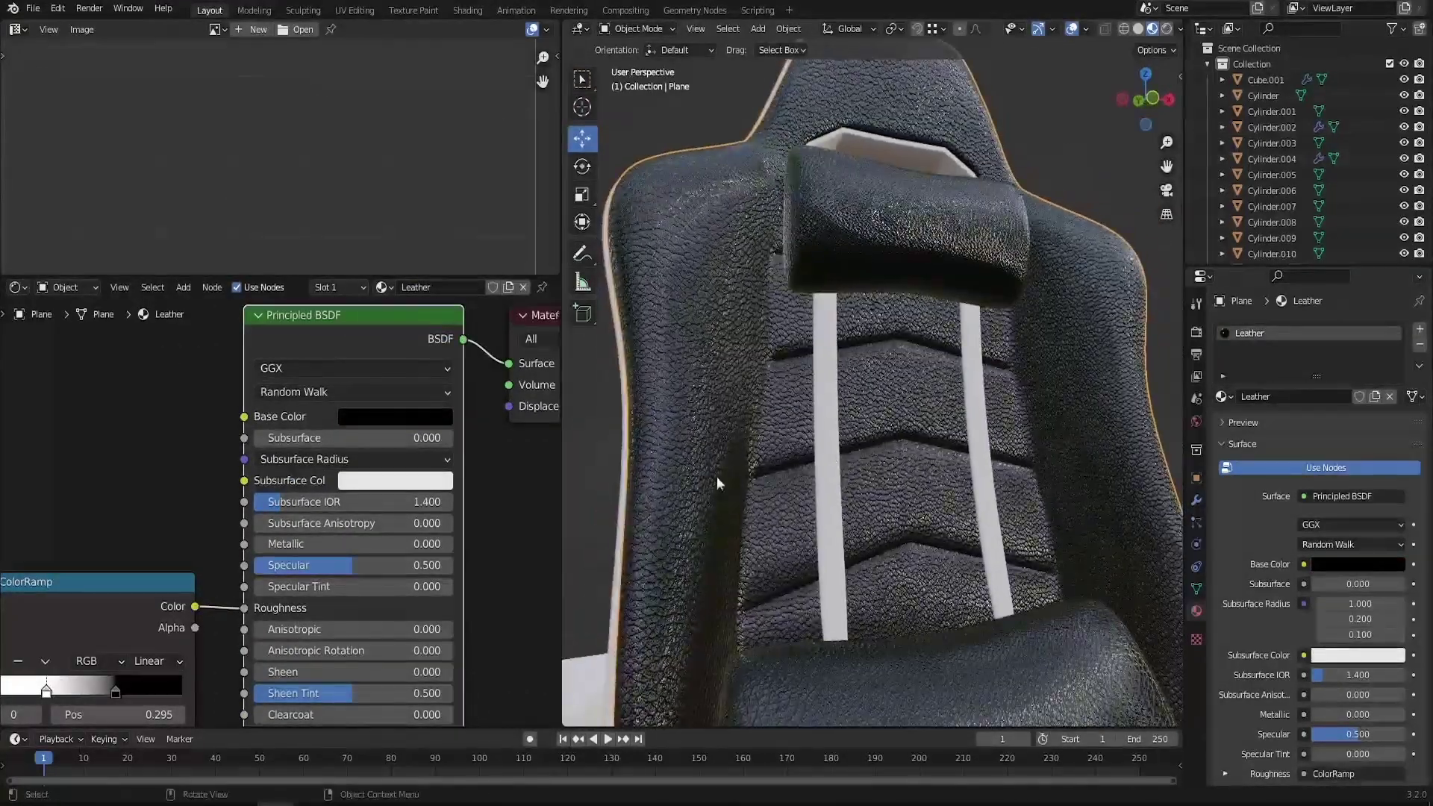
Move the ColorRamp's black stop to position 0.723 and lighten it to gray with a color value of 0.202
scroll(141, 593, "down", 2)
scroll(224, 567, "up", 4)
left_click_drag(200, 545, 296, 543)
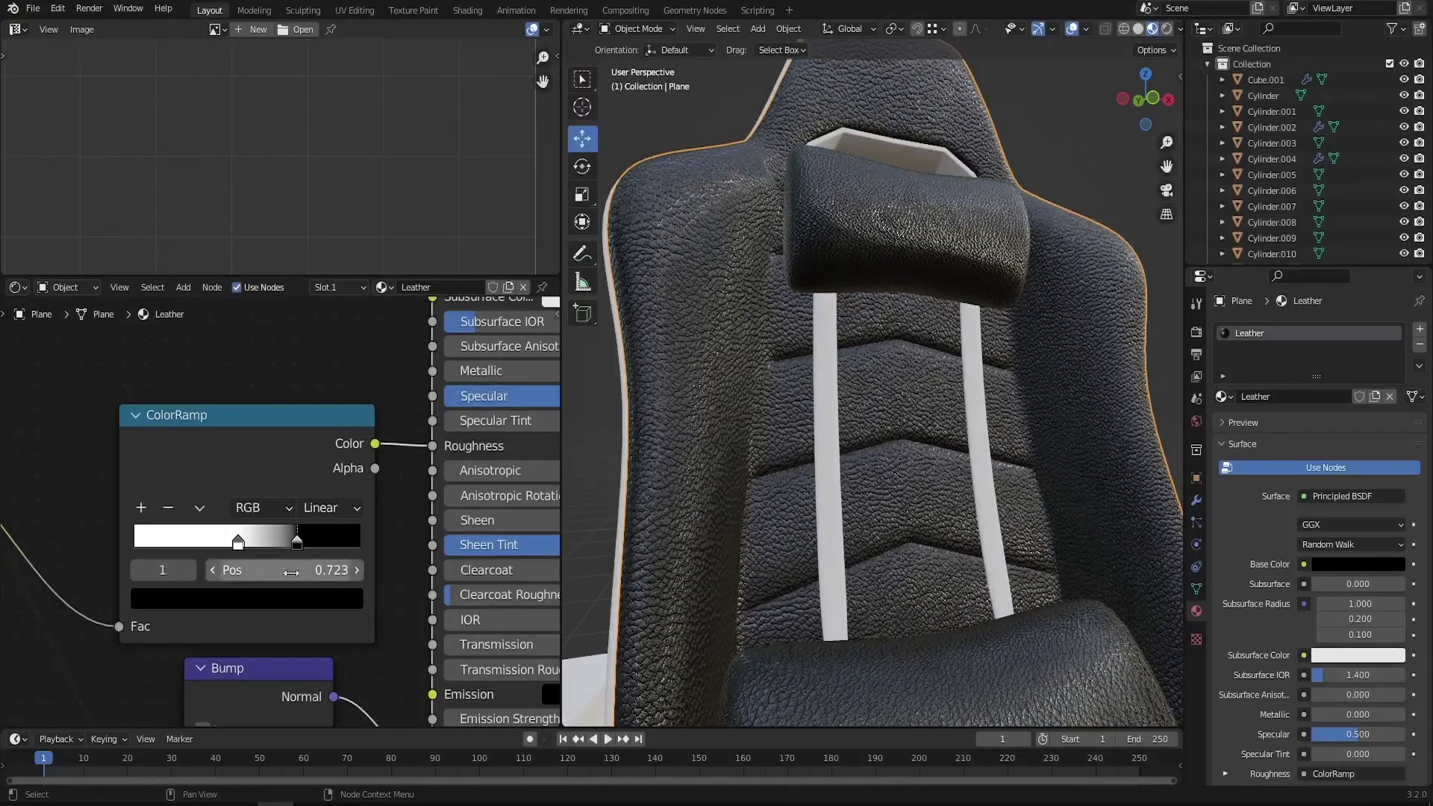
left_click(280, 599)
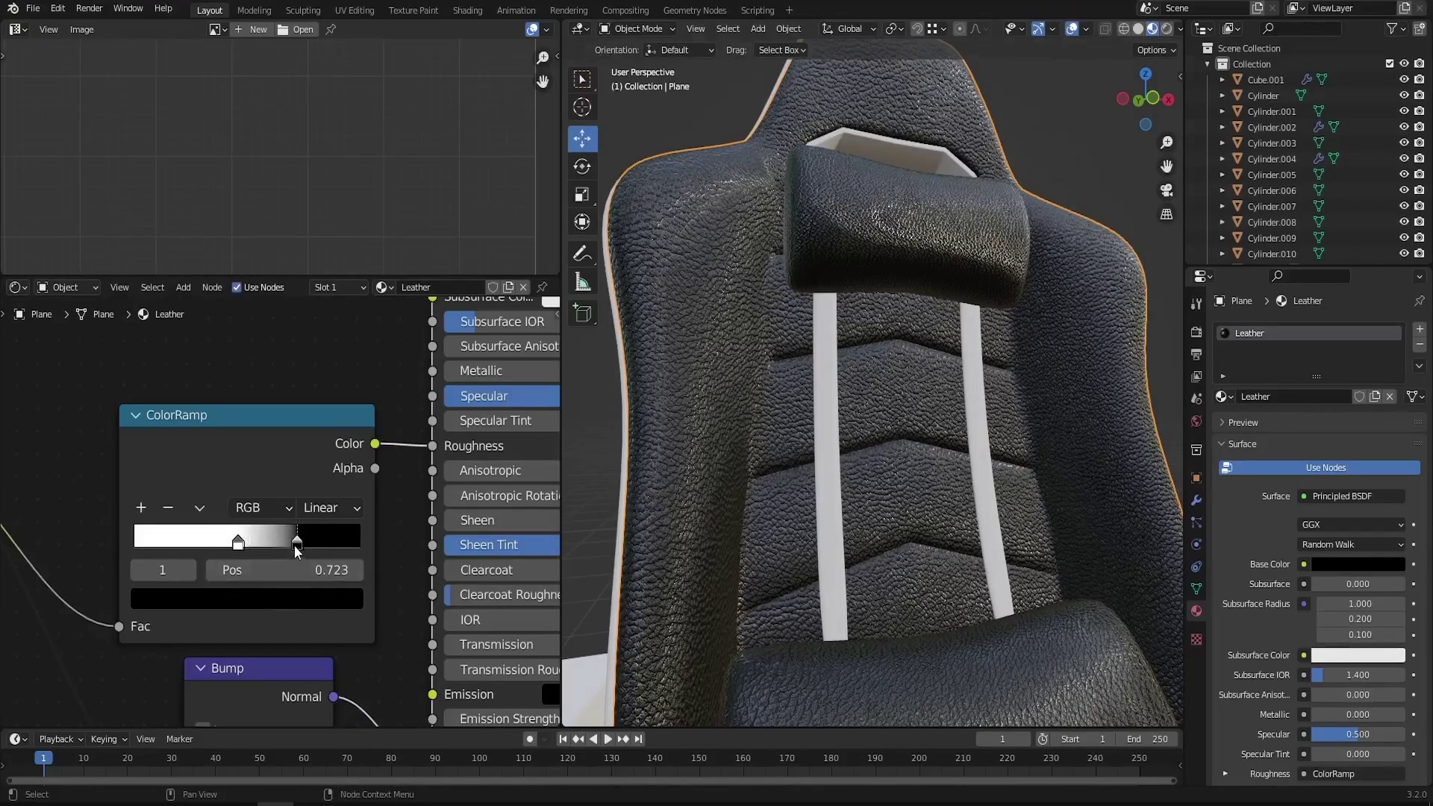
left_click(276, 597)
left_click_drag(314, 416, 315, 273)
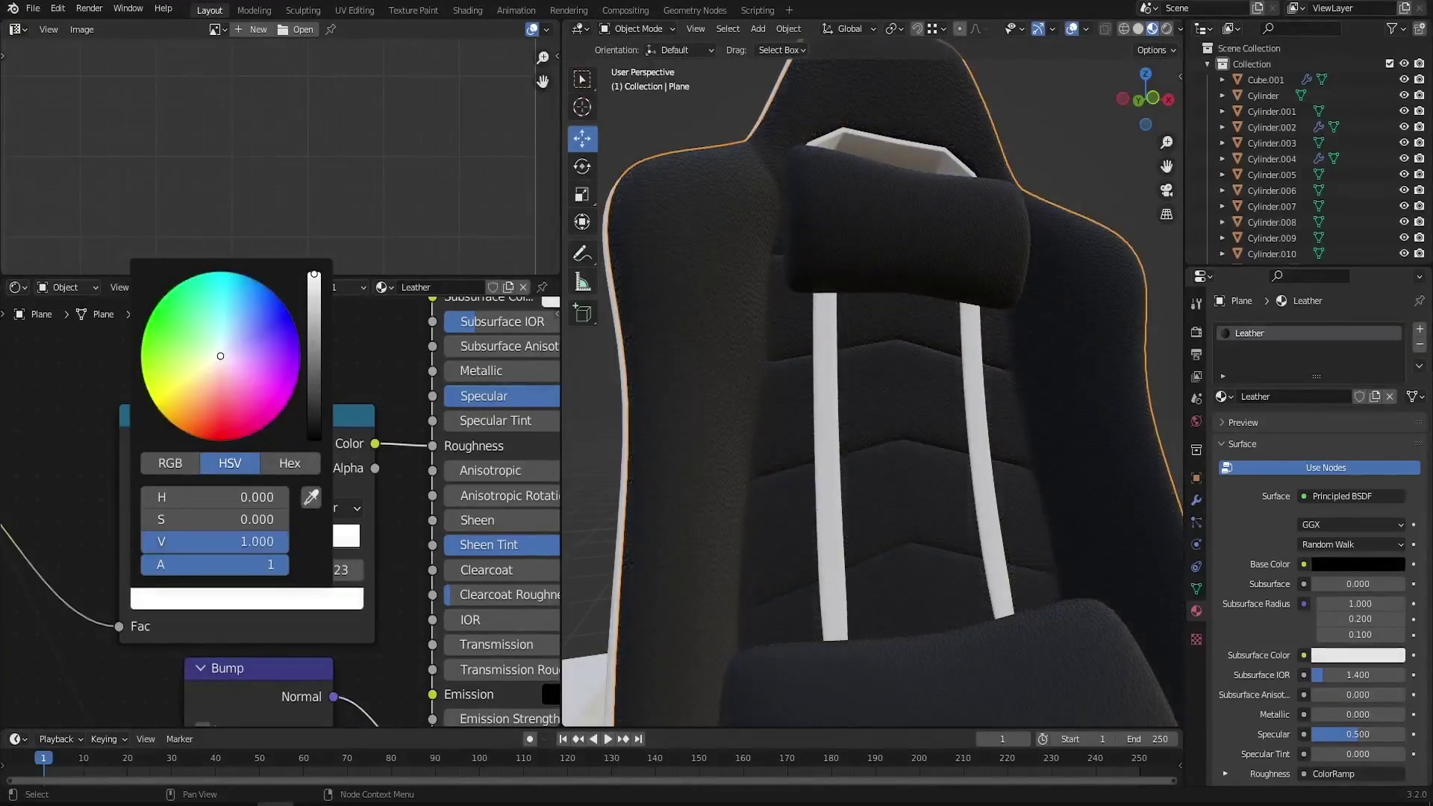
left_click_drag(284, 541, 237, 541)
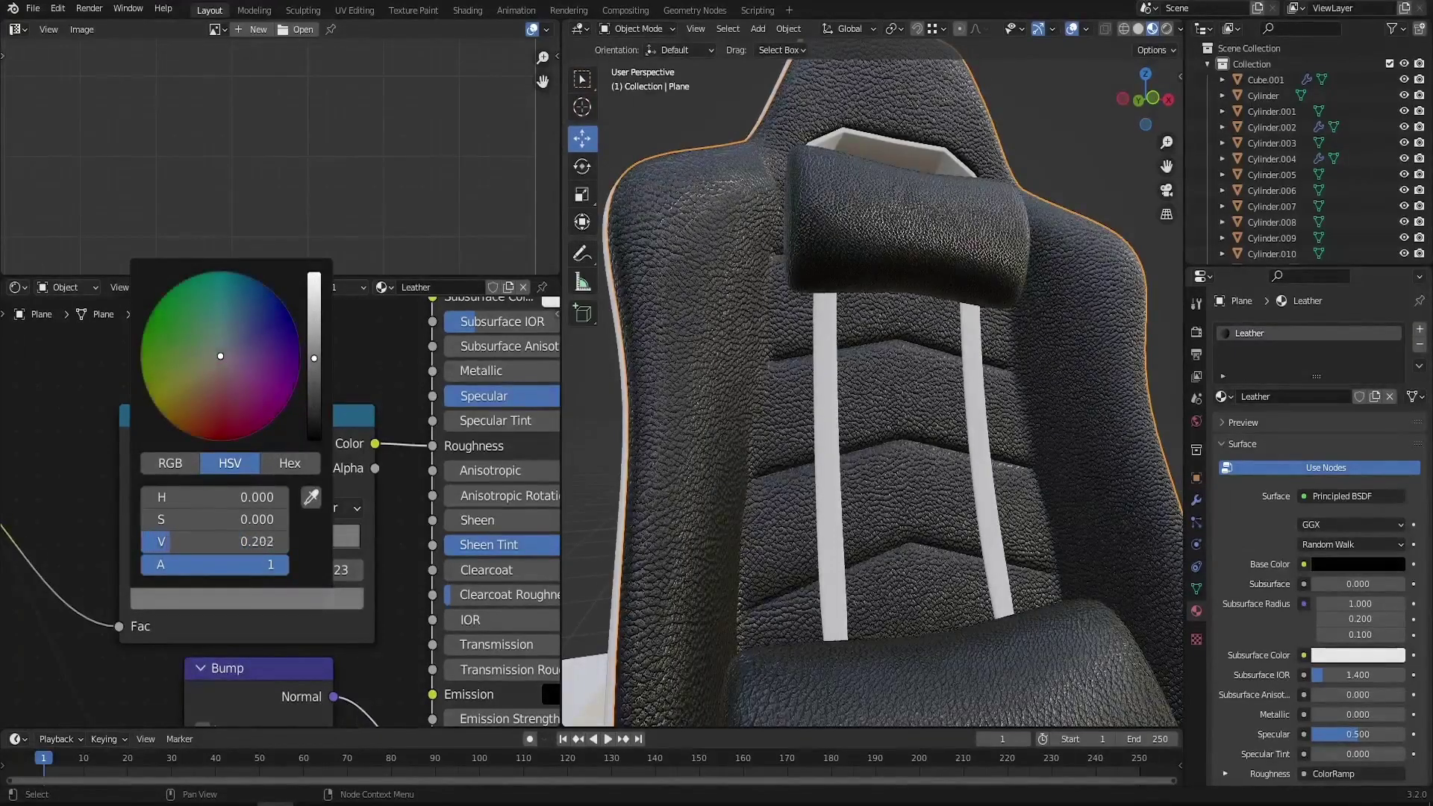
middle_click_drag(893, 467, 797, 450)
scroll(798, 450, "down", 6)
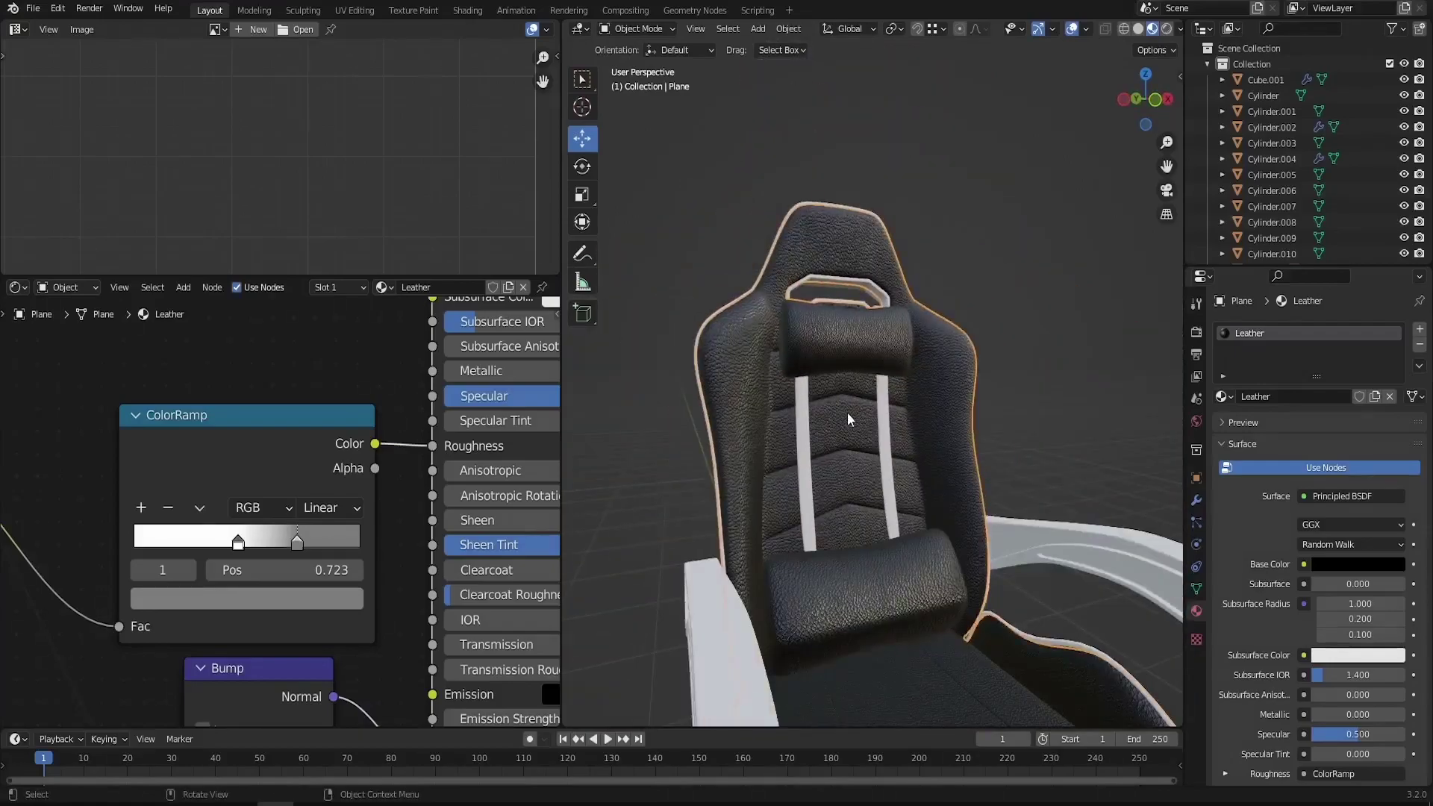
Try a green Base Color on the Principled BSDF
scroll(321, 409, "down", 6)
middle_click_drag(338, 397, 225, 422)
scroll(361, 418, "up", 3)
left_click(379, 428)
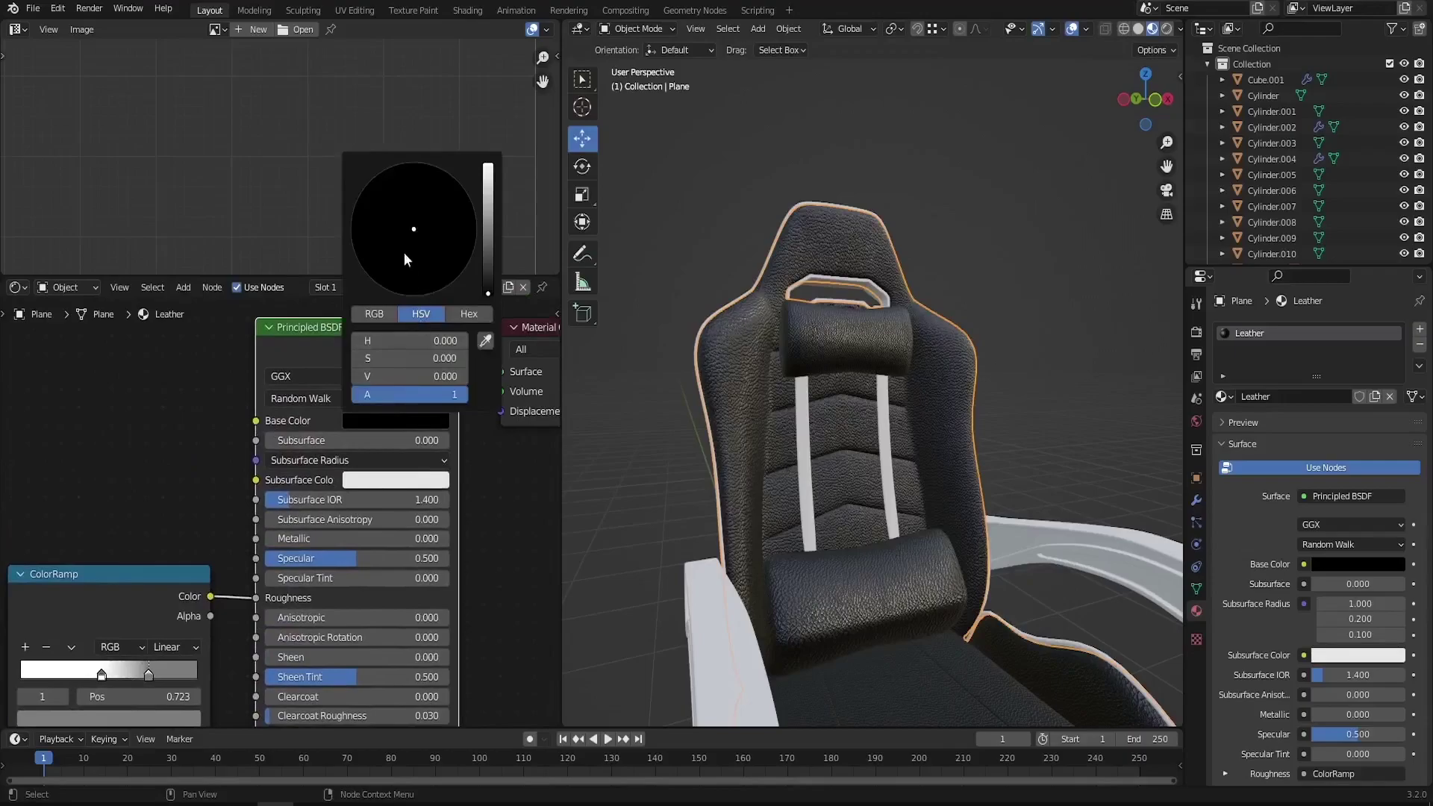
left_click_drag(490, 249, 489, 168)
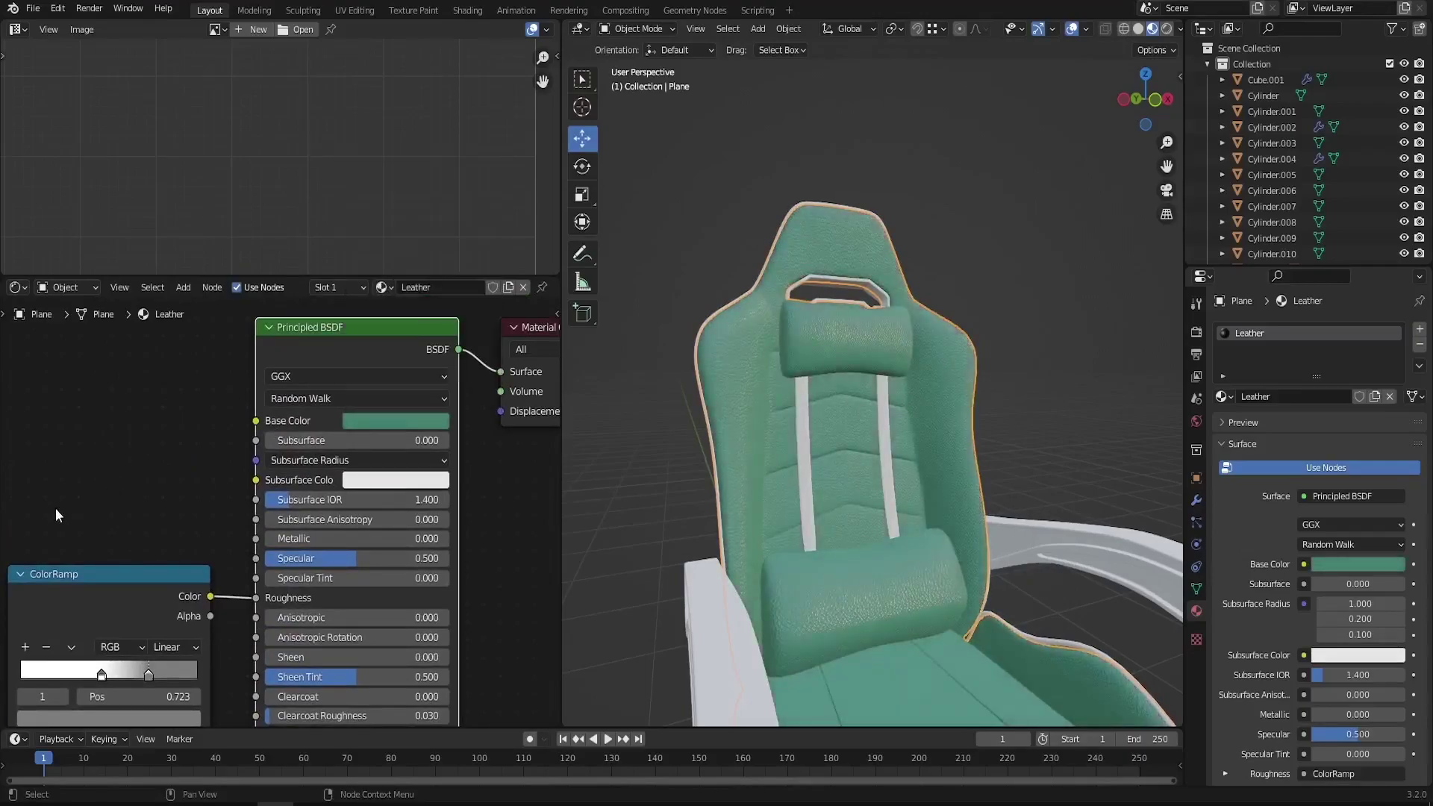
Add an Image Texture node above the ColorRamp and link its Color output to the Principled BSDF's Base Color
middle_click_drag(55, 510, 264, 560)
key("shift+a")
left_click(281, 428)
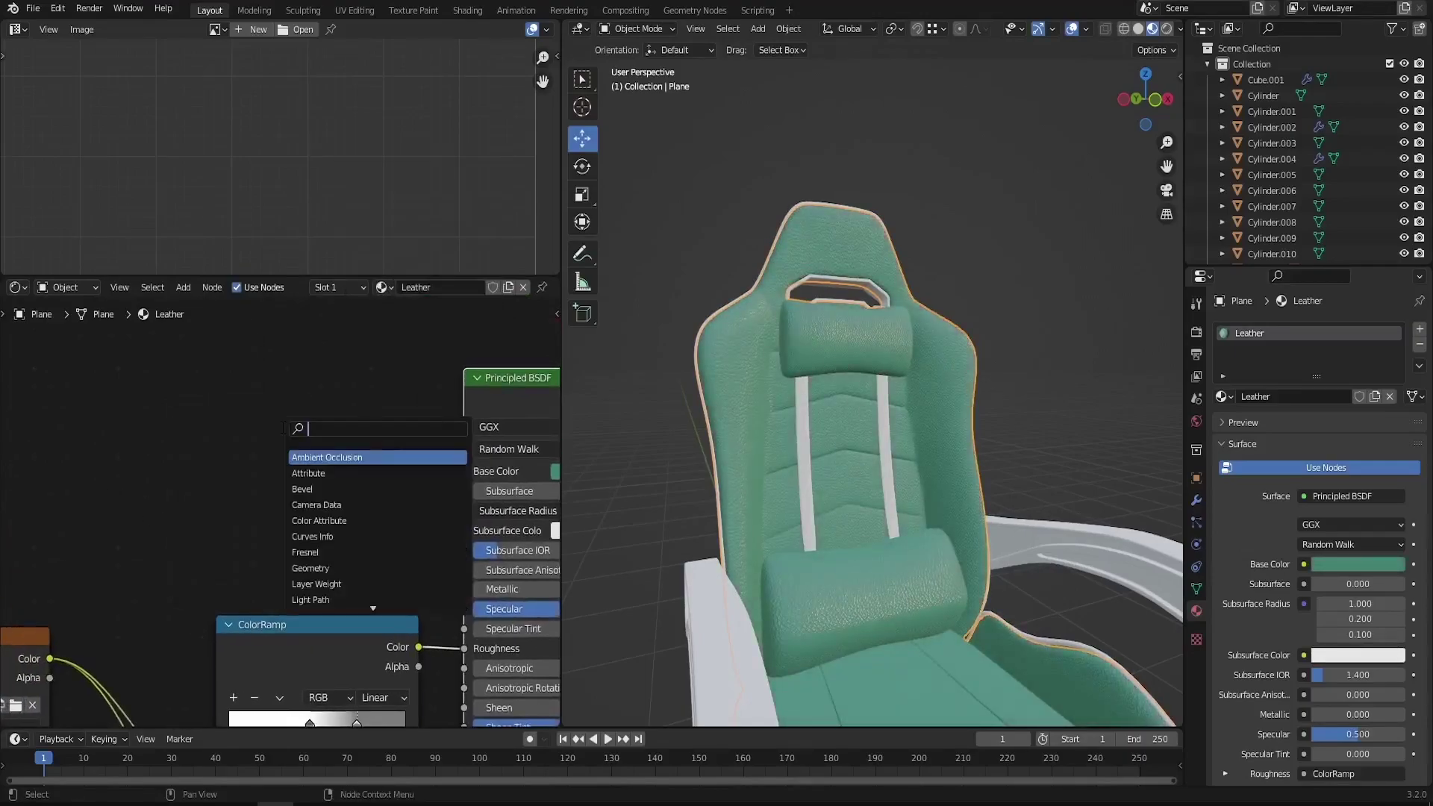
type("image")
key("Return")
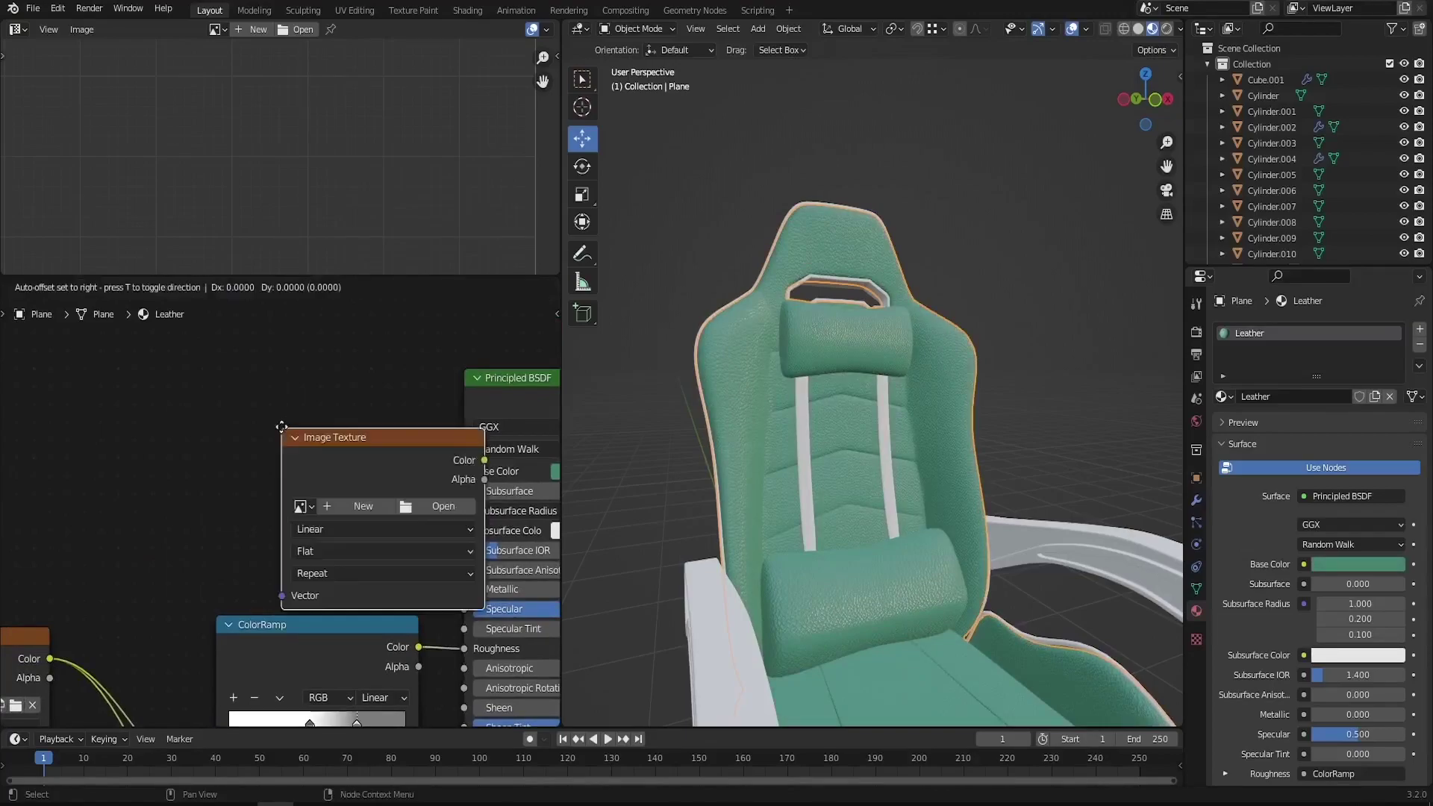
left_click(159, 393)
left_click_drag(362, 424, 460, 470)
scroll(213, 461, "up", 2)
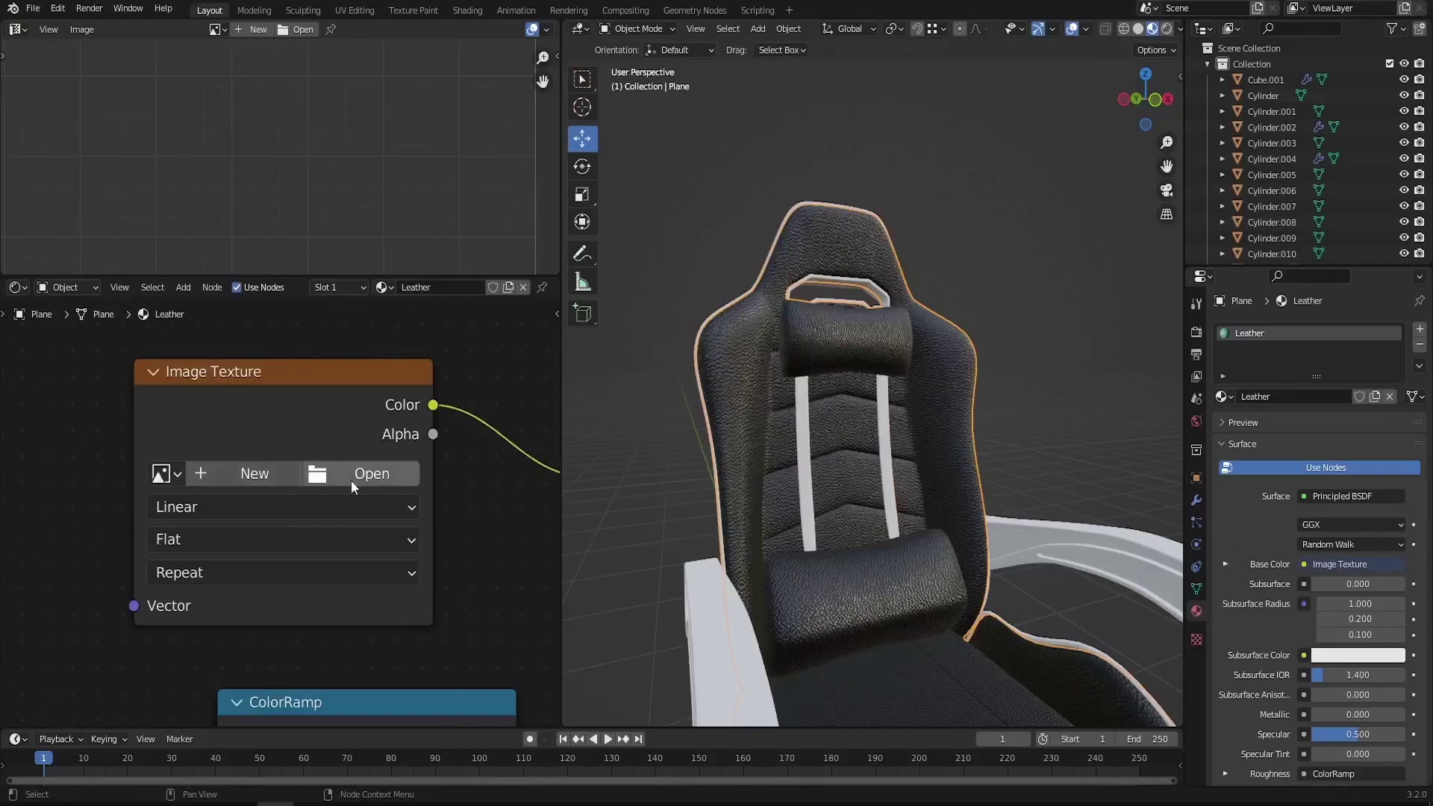
Create a new image named Chair-Texture in the Image Texture node, multiplying the default 1024 px width and height
left_click(254, 477)
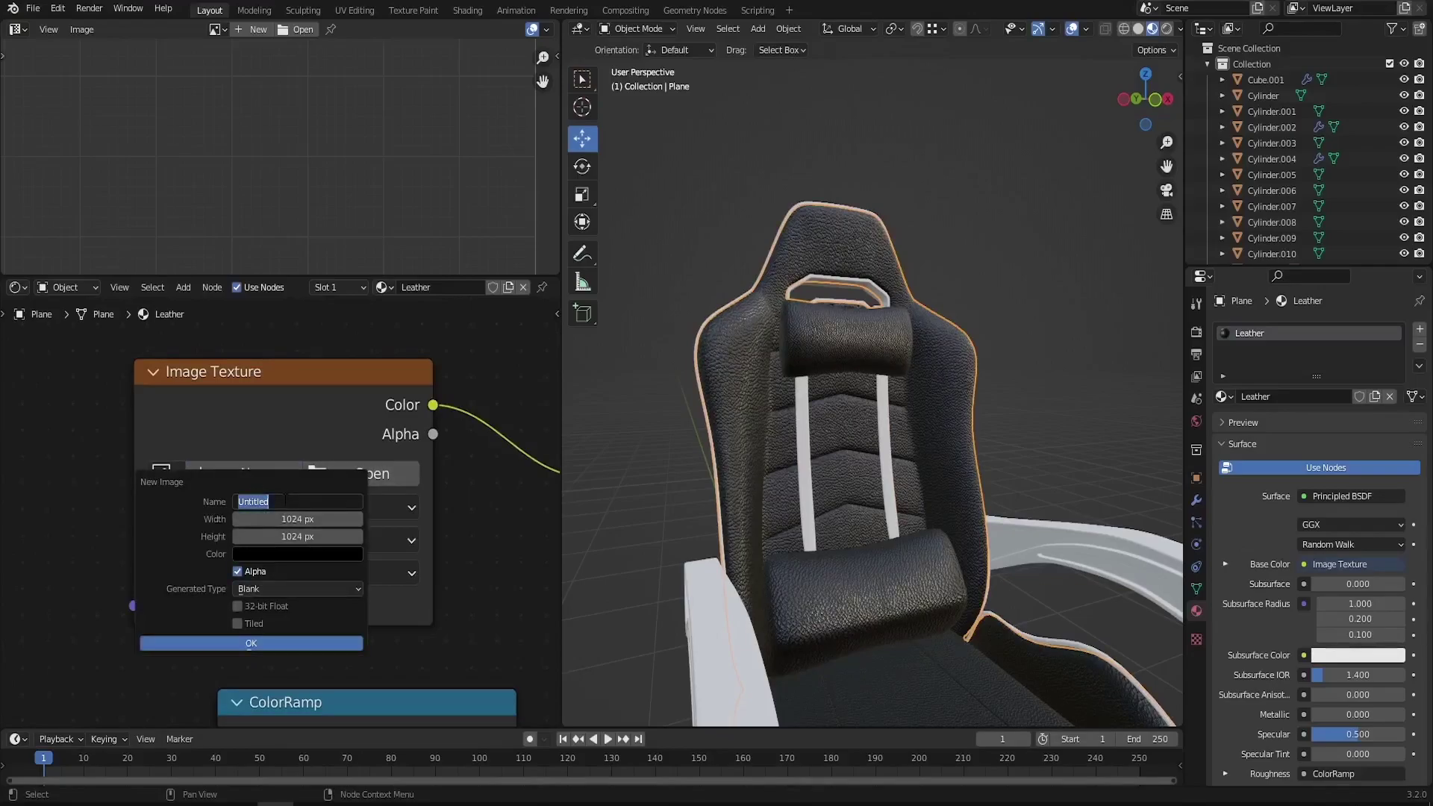
type("Chair-Texture")
key("ctrl+Left")
key("BackSpace")
type("-")
key("Return")
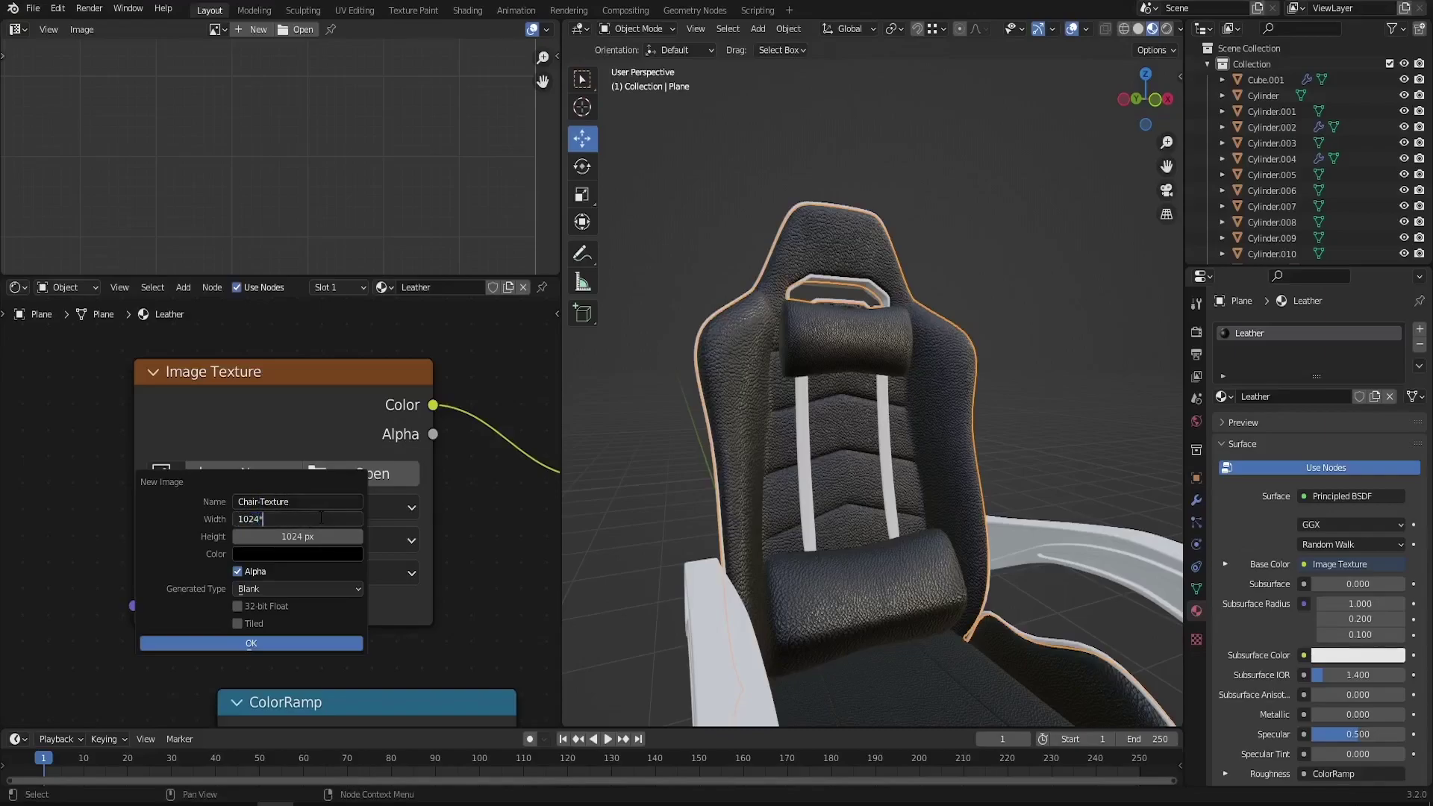
key("Return")
left_click(310, 536)
key("Return")
left_click(230, 644)
left_click_drag(279, 415, 281, 388)
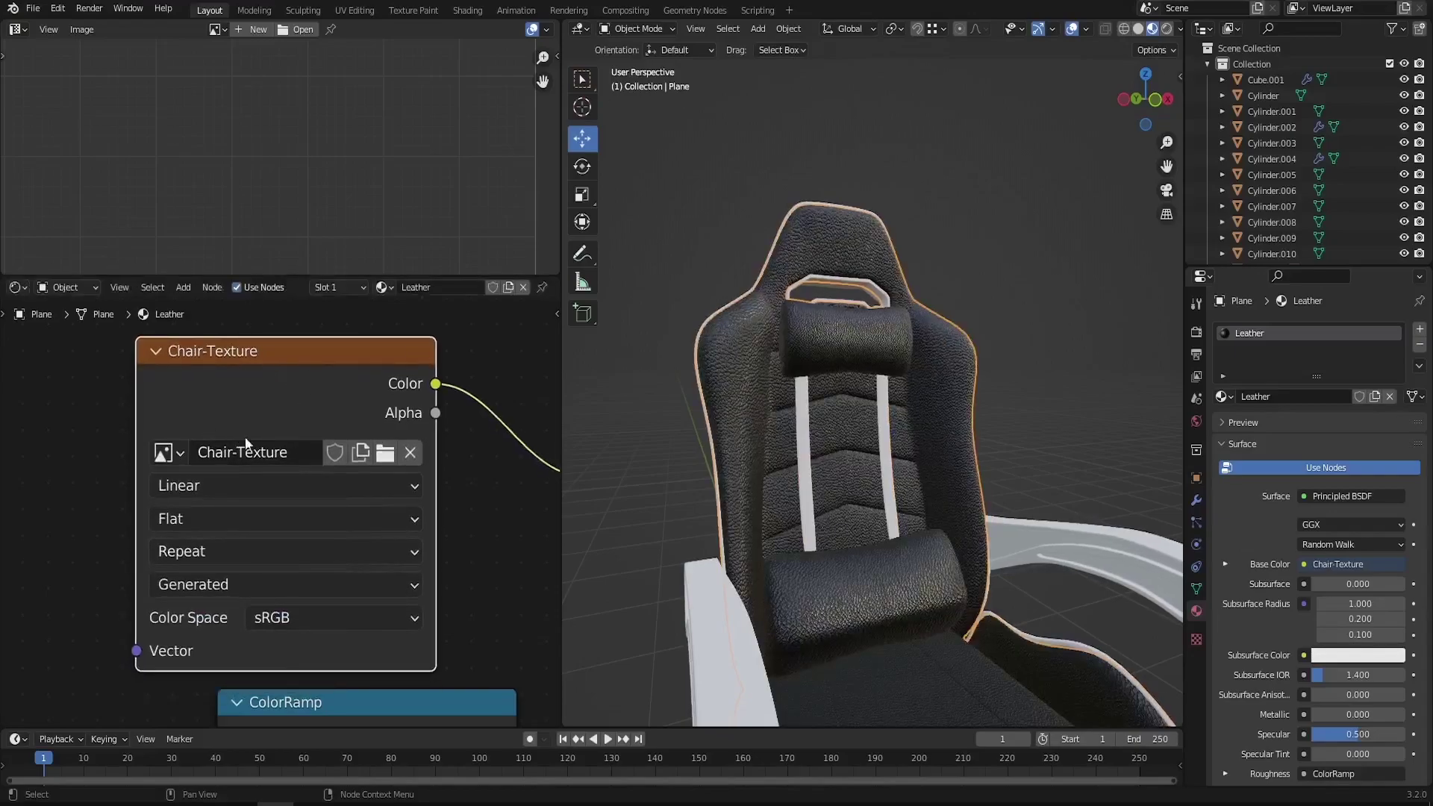
Display Chair-Texture in the Image Editor and switch to the Texture Paint workspace
left_click(221, 32)
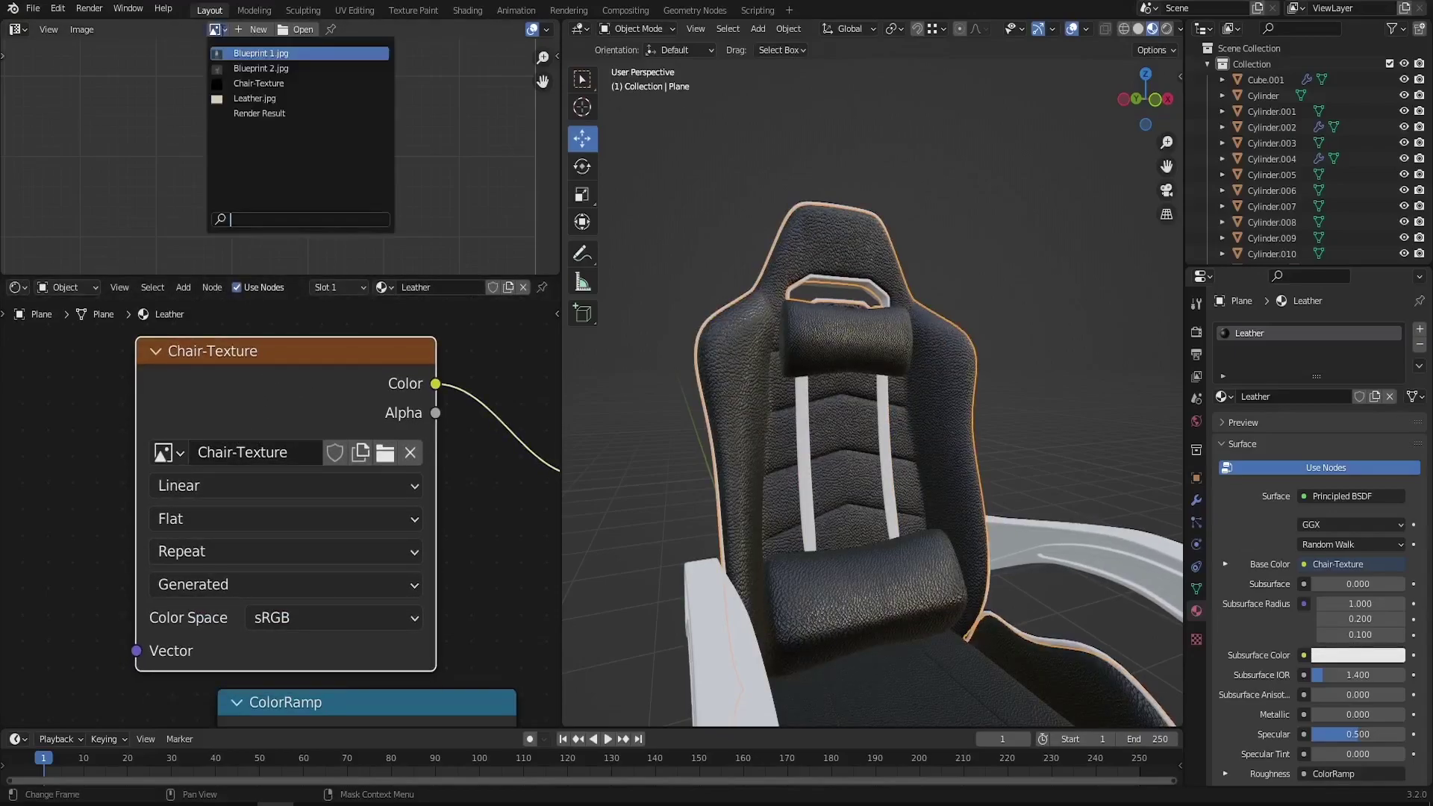
left_click(259, 84)
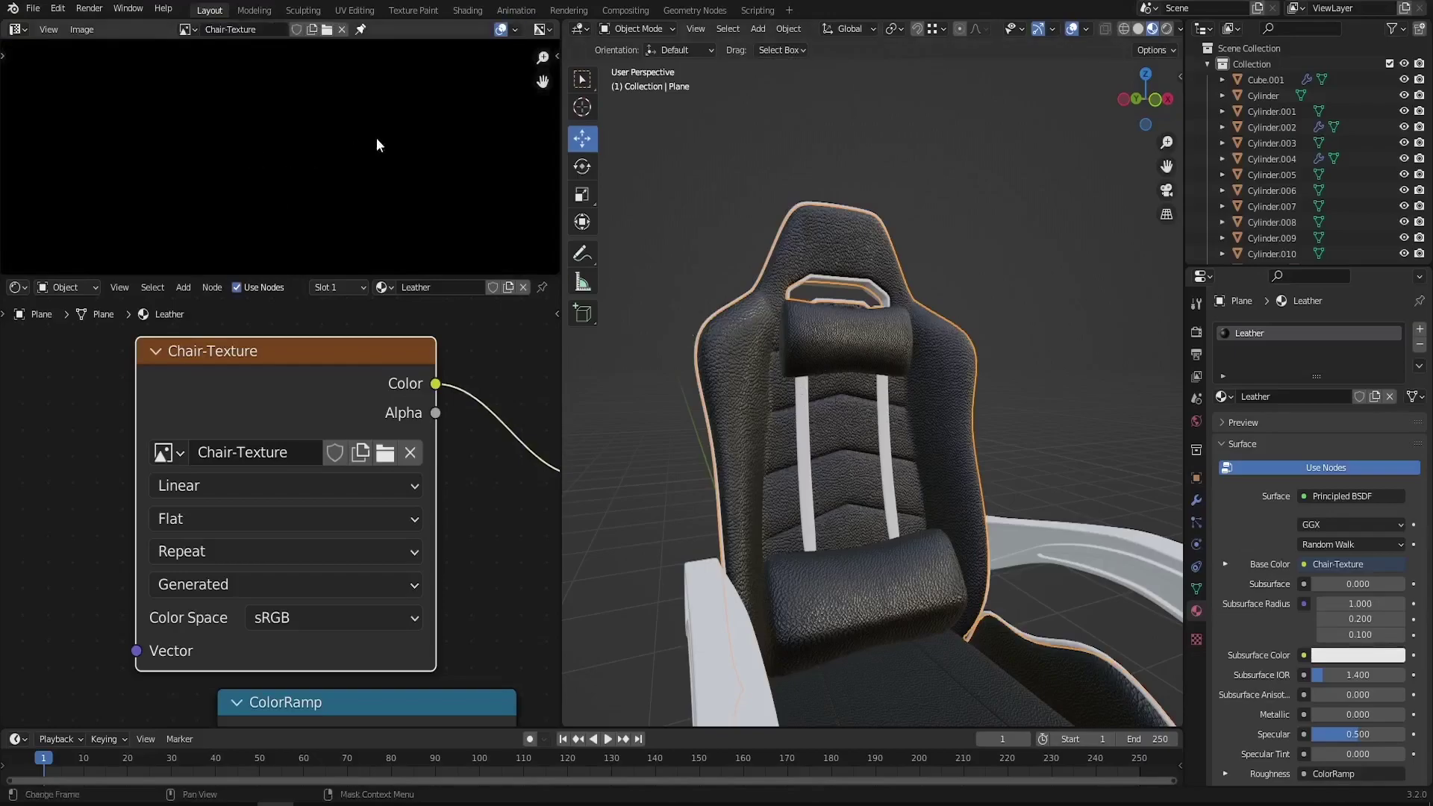
scroll(371, 142, "down", 6)
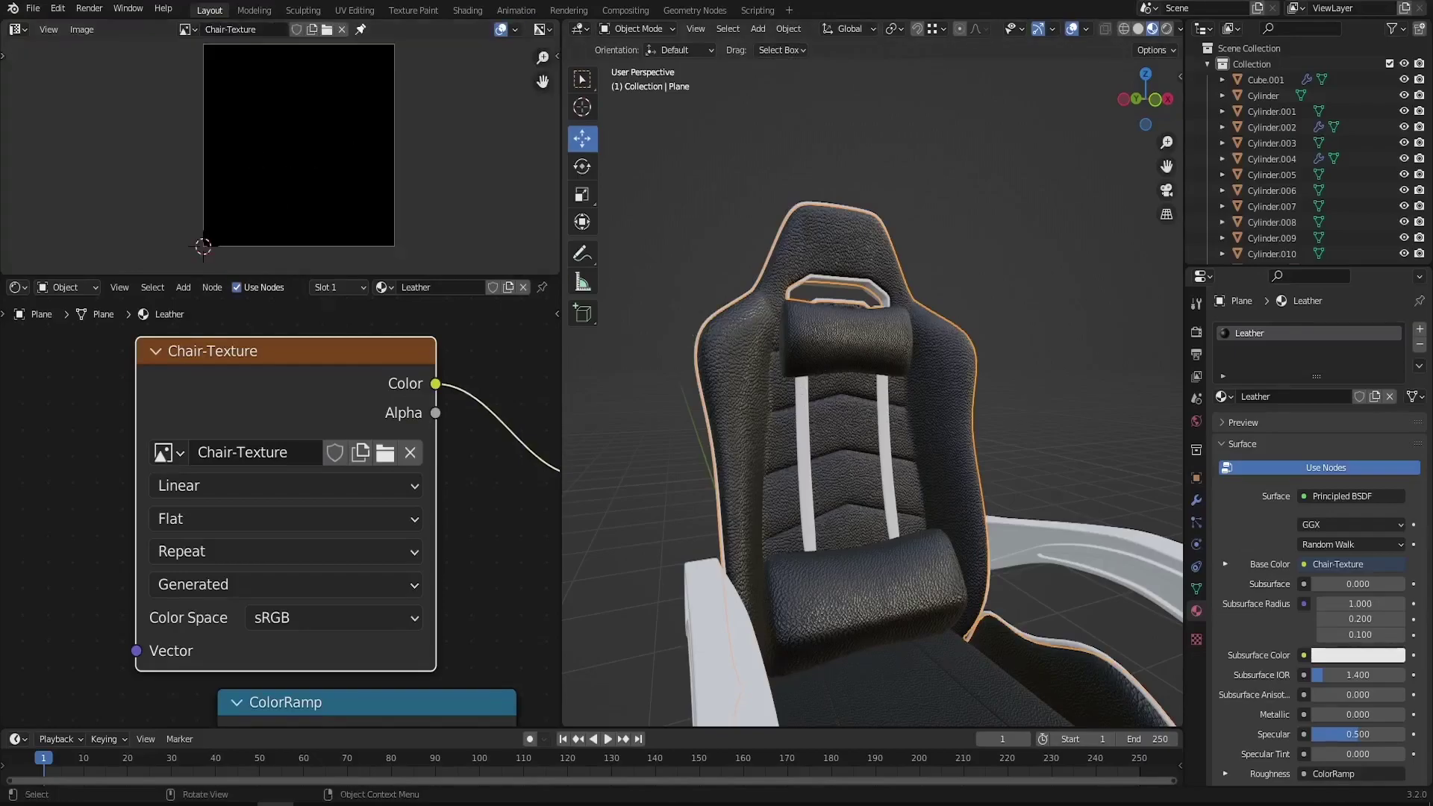
left_click(413, 9)
mouse_move(777, 282)
middle_mouse_down()
mouse_move(828, 269)
mouse_move(804, 327)
middle_mouse_up()
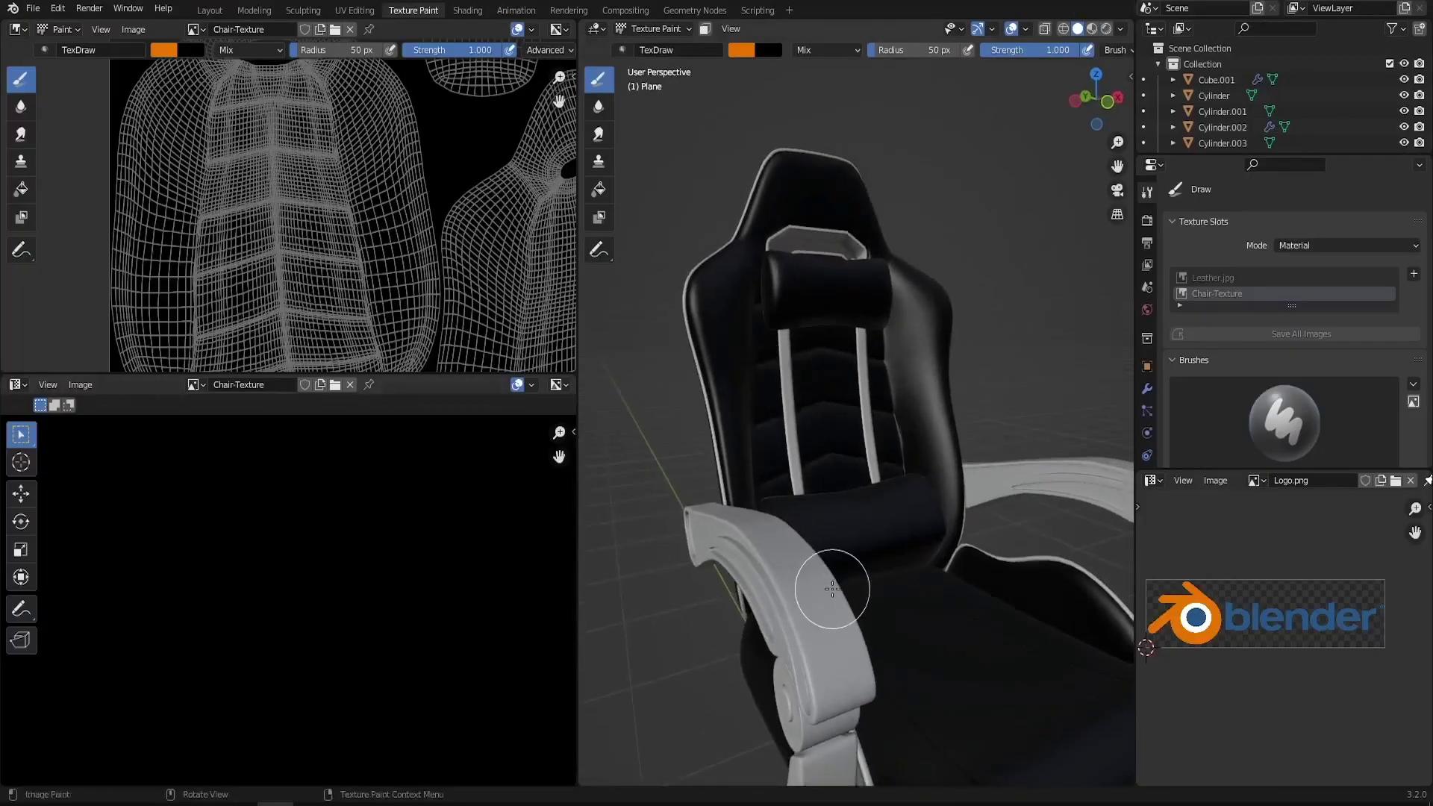
View Render-2 from the Gaming Chair folder and load it into the lower Image Editor as a painting reference
mouse_move(92, 804)
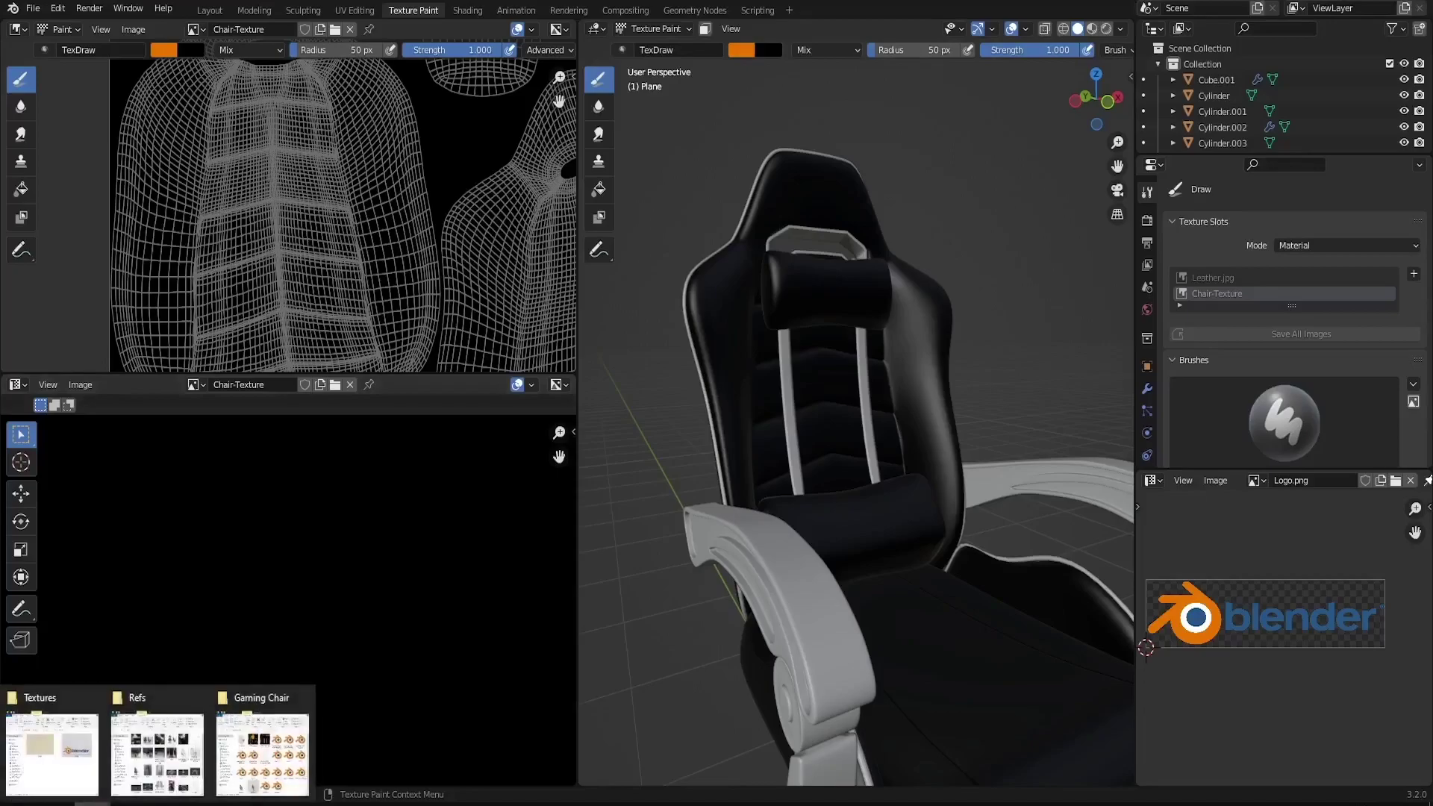
left_click(75, 755)
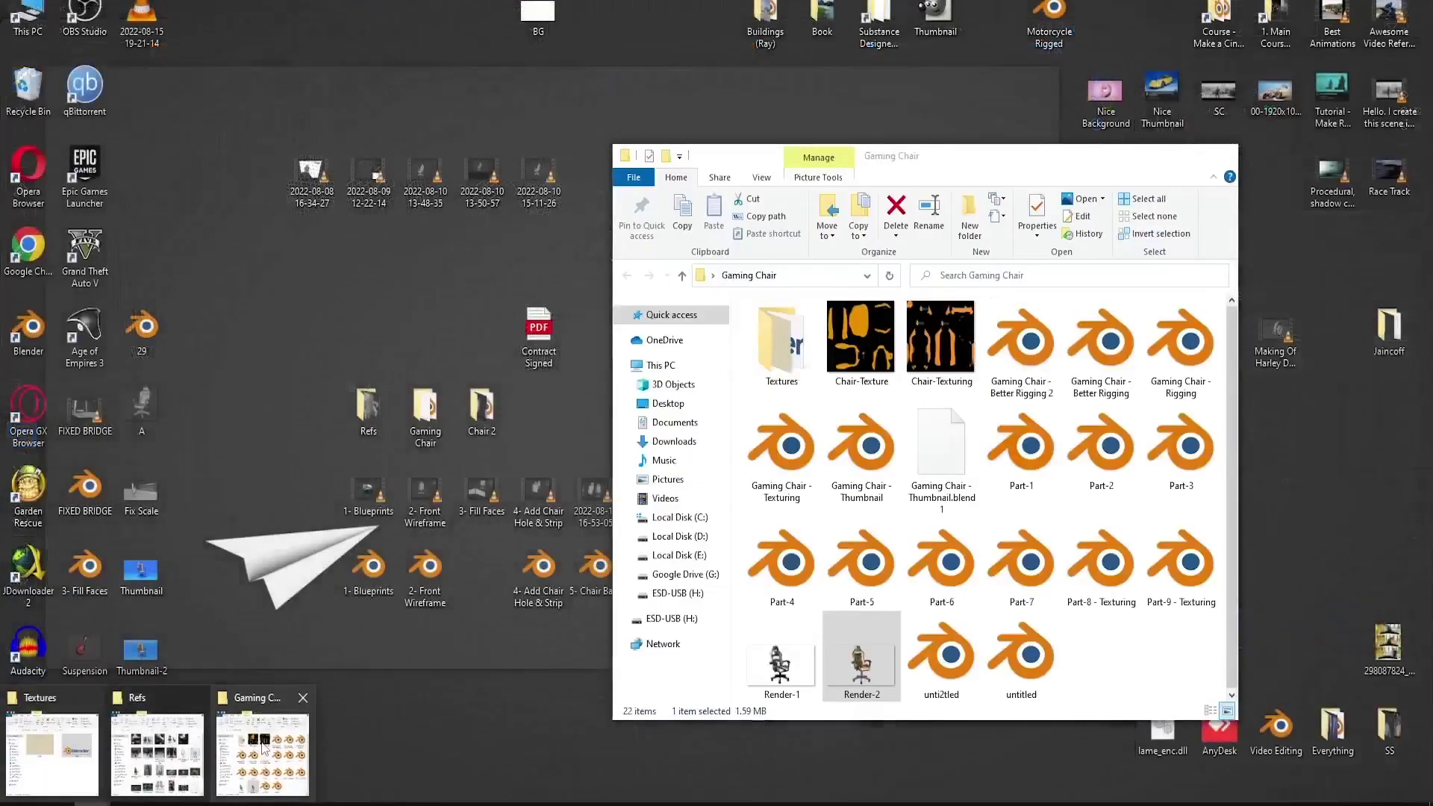
left_click(263, 749)
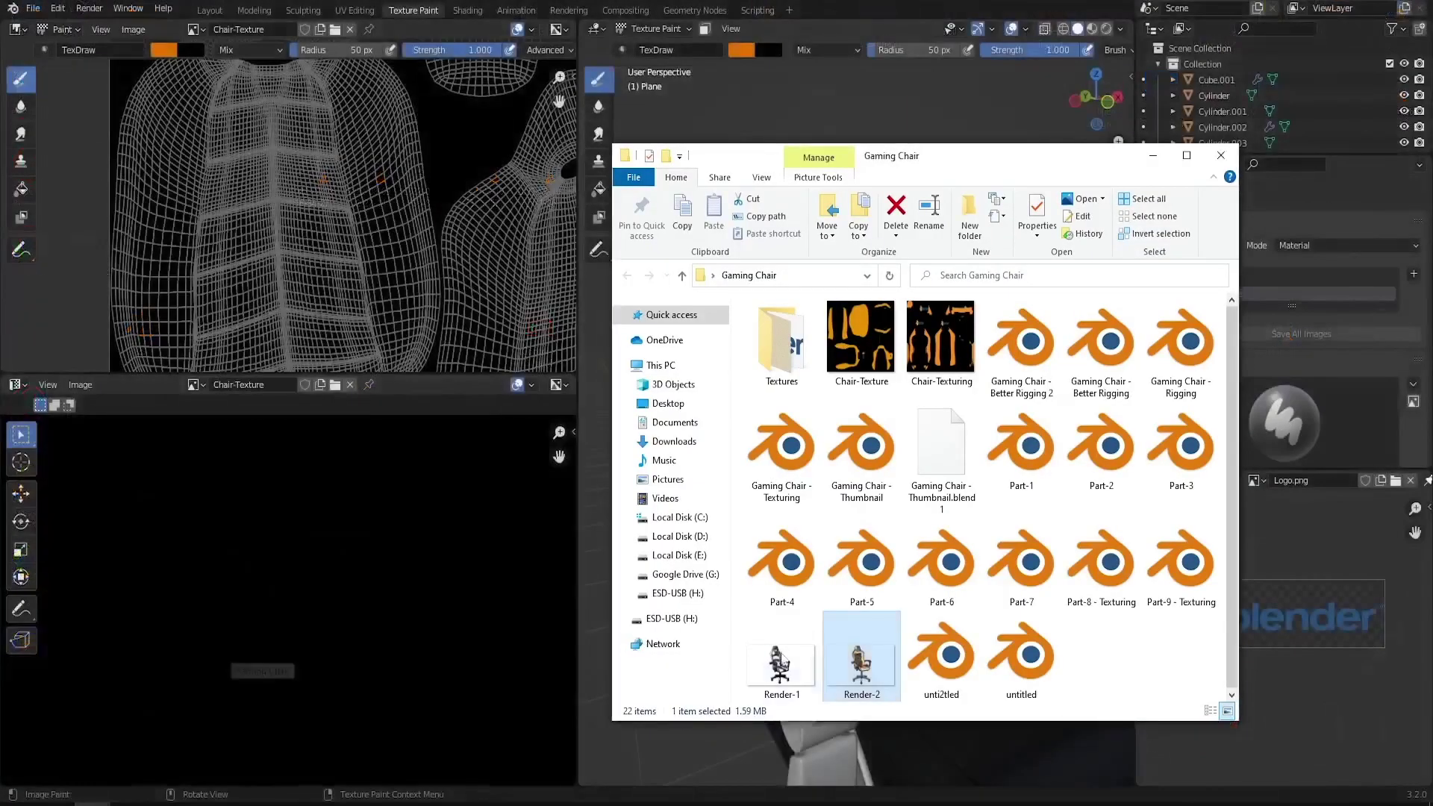
double_click(875, 664)
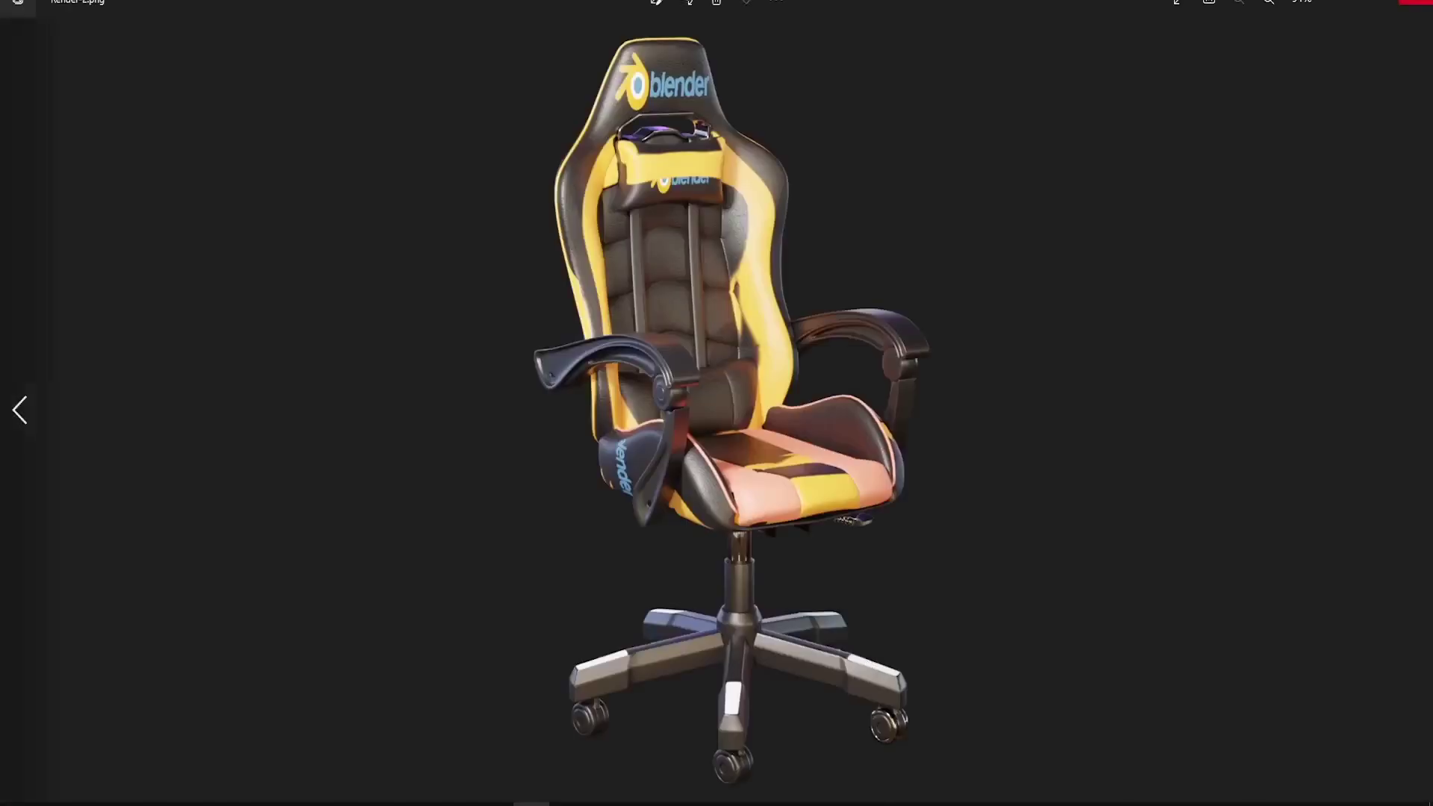
left_click(1424, 2)
left_click_drag(862, 646, 266, 558)
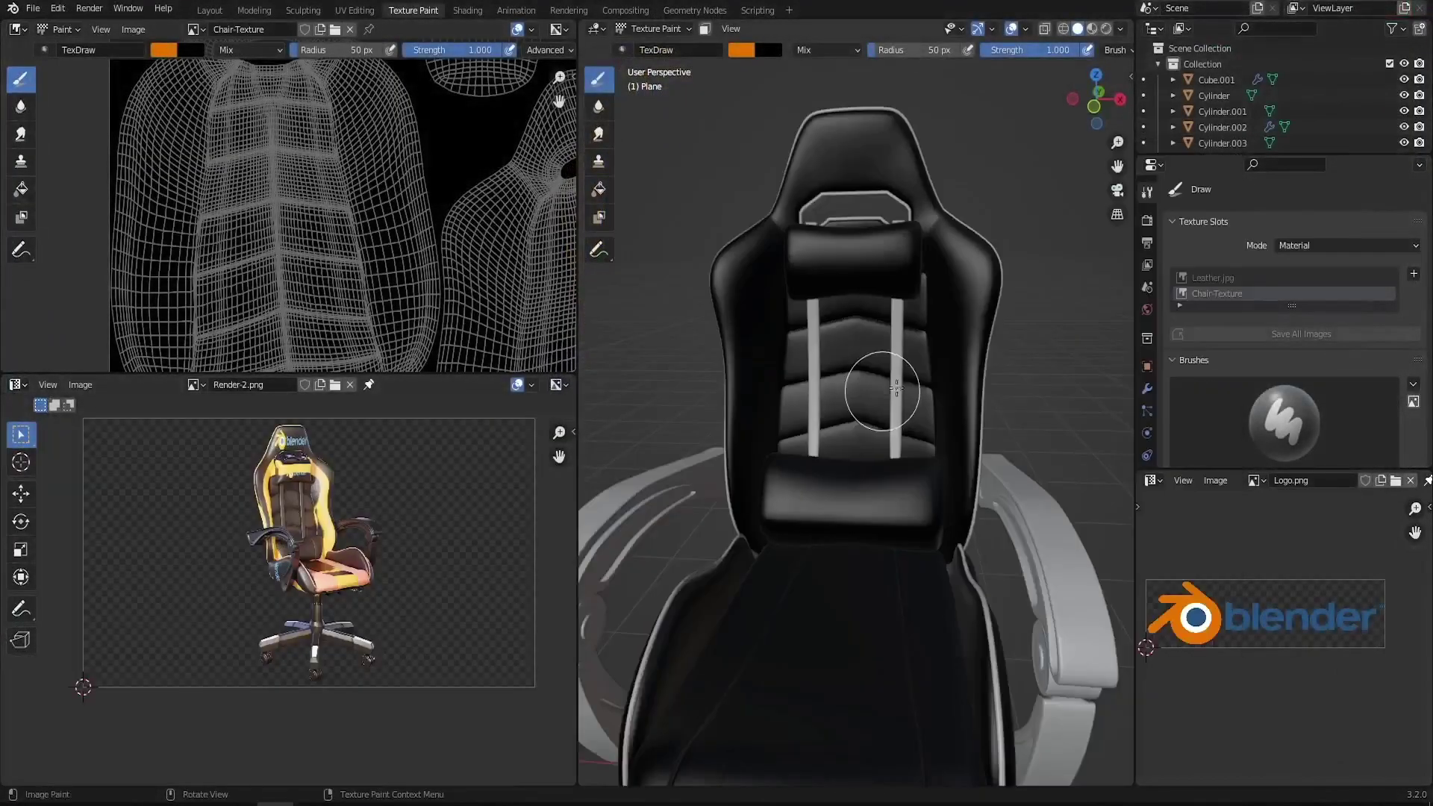
Switch the painting viewport to Material Preview shading and frame the front of the leather backrest
mouse_move(884, 391)
middle_mouse_down()
mouse_move(974, 381)
mouse_move(891, 381)
mouse_move(877, 365)
middle_mouse_up()
mouse_move(913, 248)
middle_mouse_down()
mouse_move(896, 277)
mouse_move(867, 282)
mouse_move(880, 297)
middle_mouse_up()
key("z")
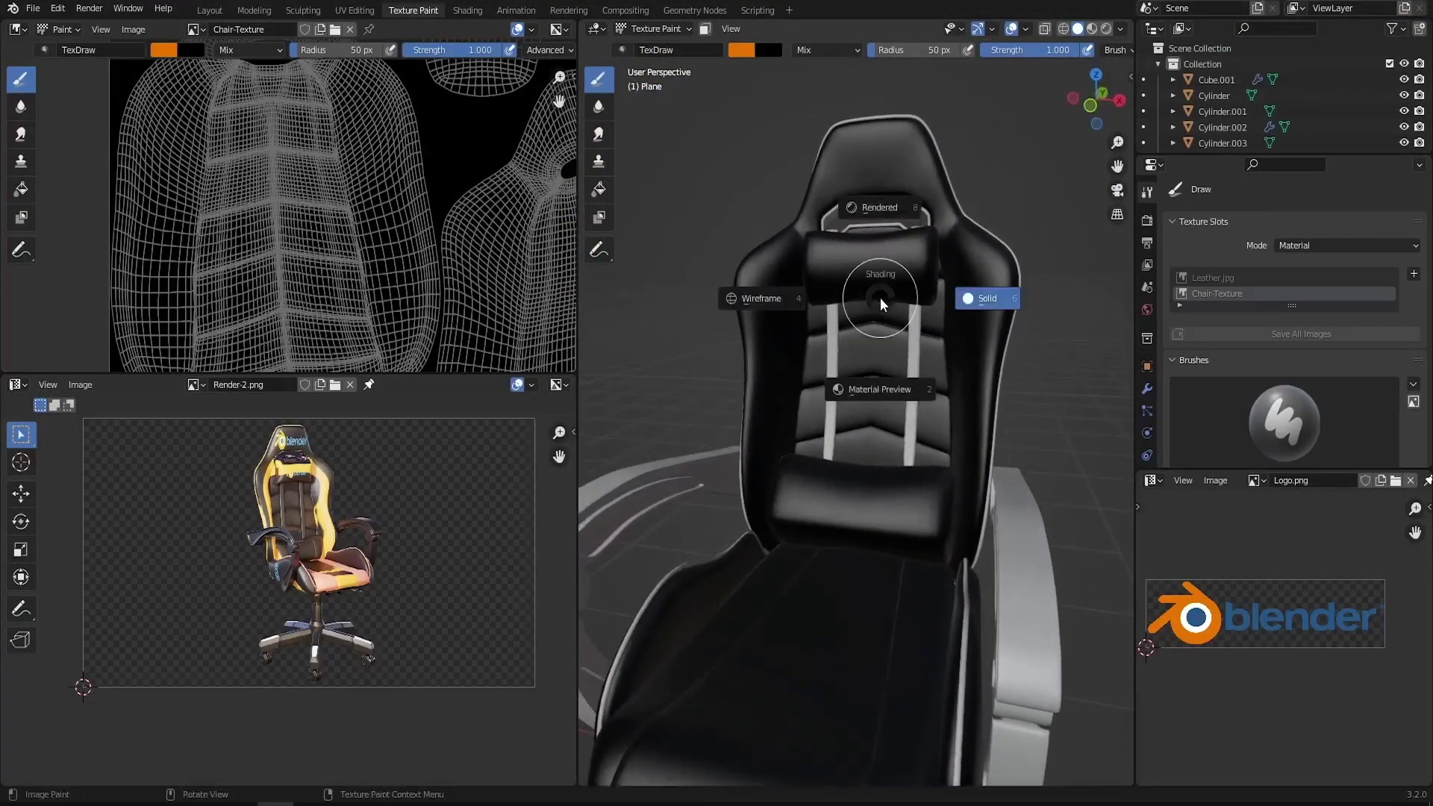
left_click(882, 390)
middle_click_drag(881, 388, 905, 388)
scroll(965, 278, "up", 4)
middle_click_drag(963, 280, 912, 288)
scroll(905, 329, "down", 3)
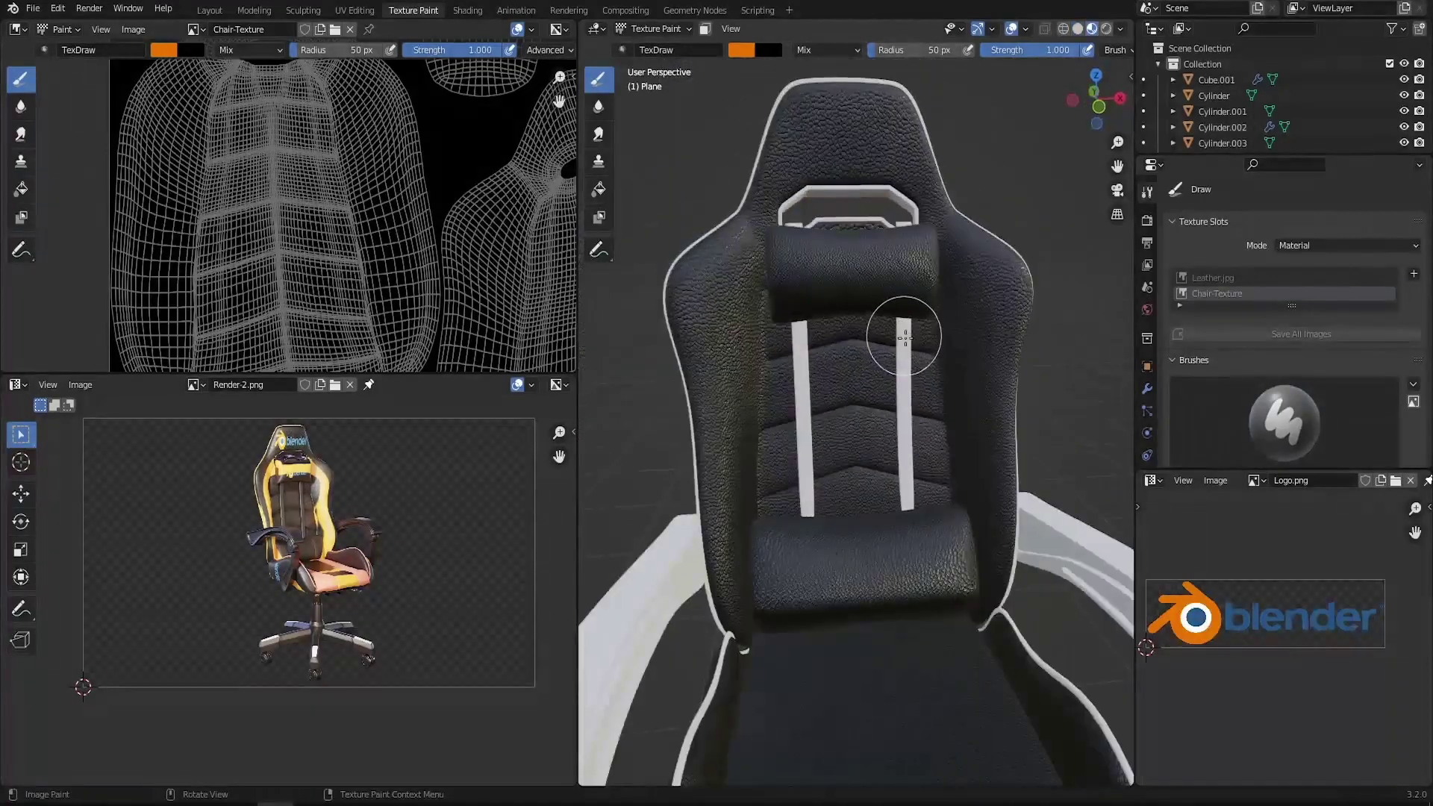
scroll(944, 313, "up", 3)
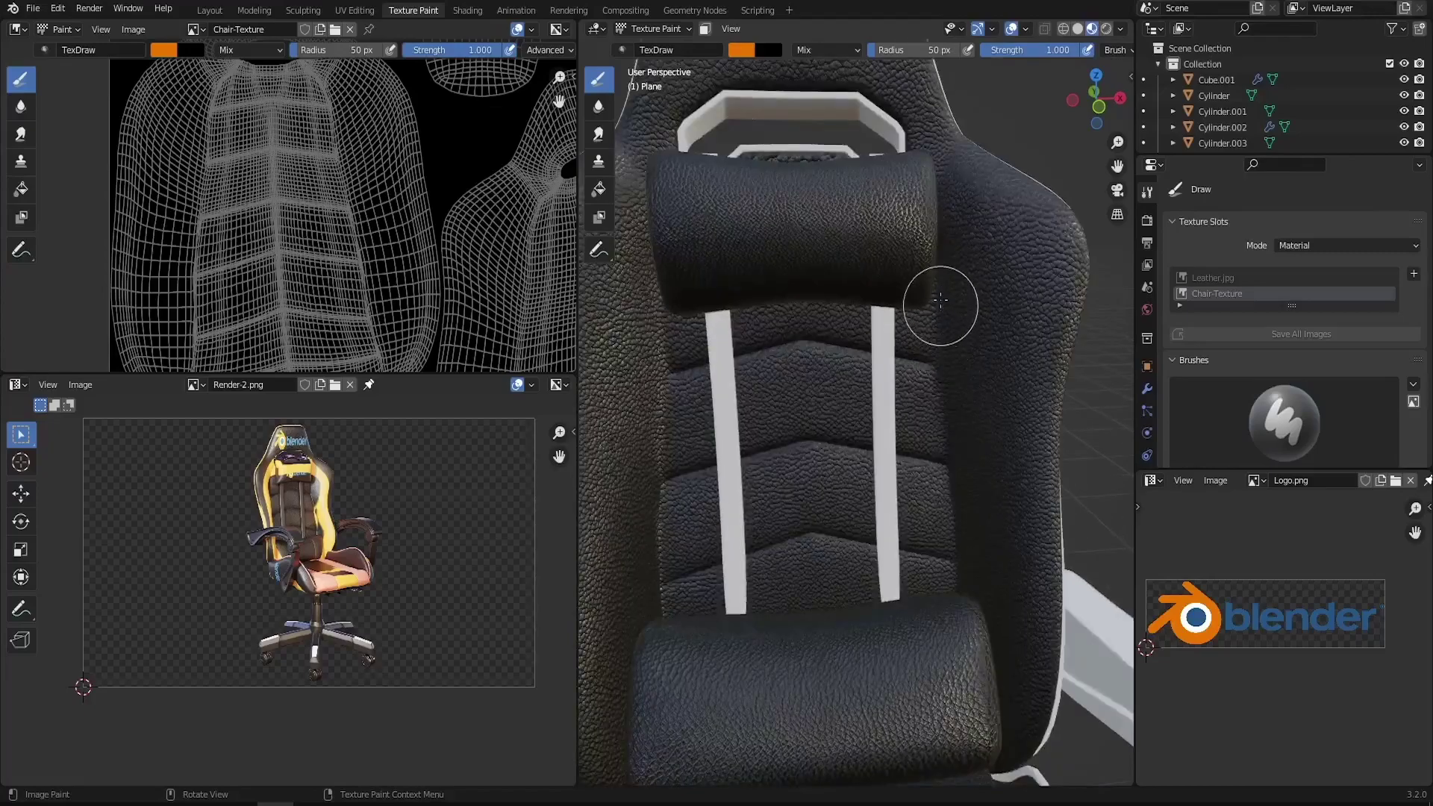
Sample the orange of the Blender logo in Logo.png as the brush color
left_click(743, 50)
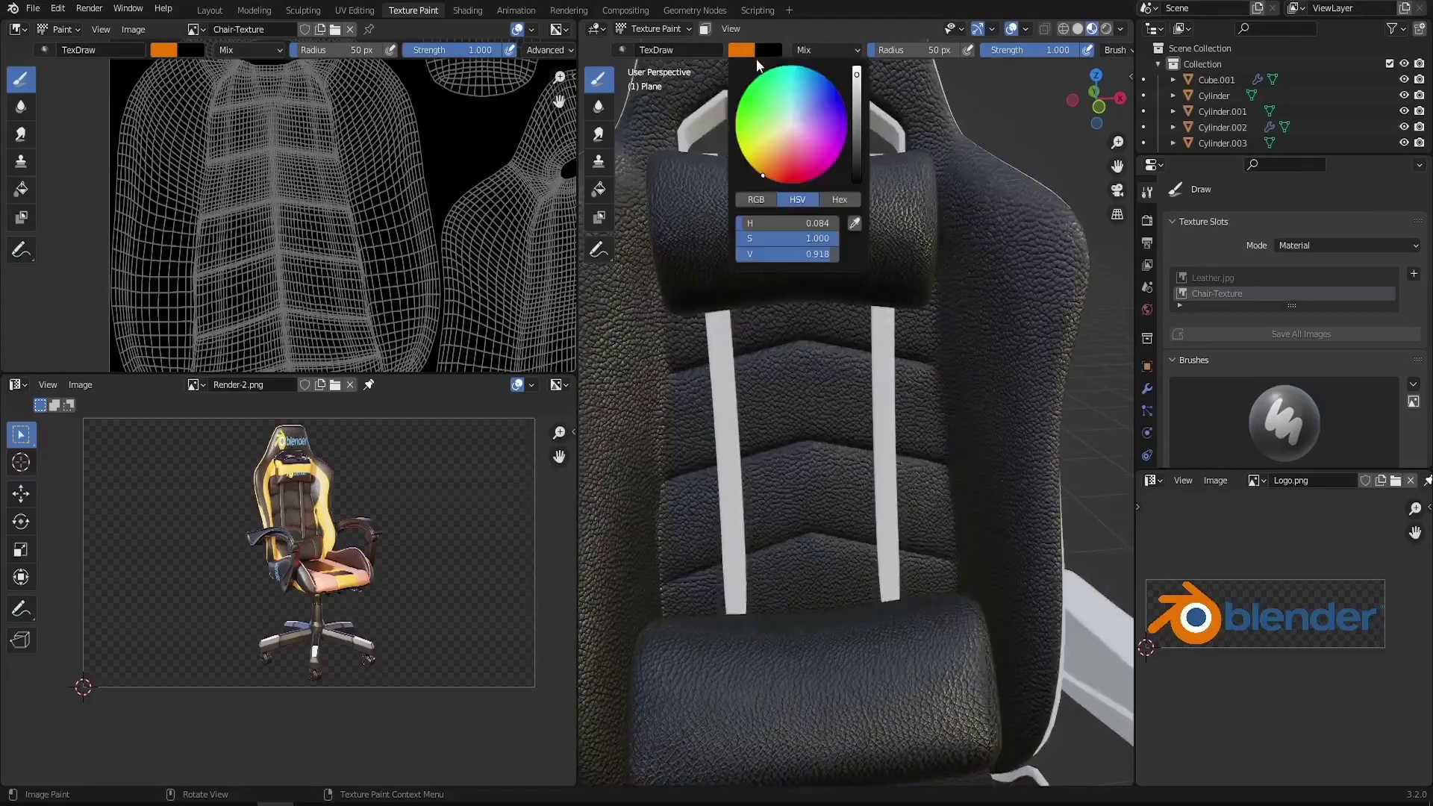
left_click(856, 223)
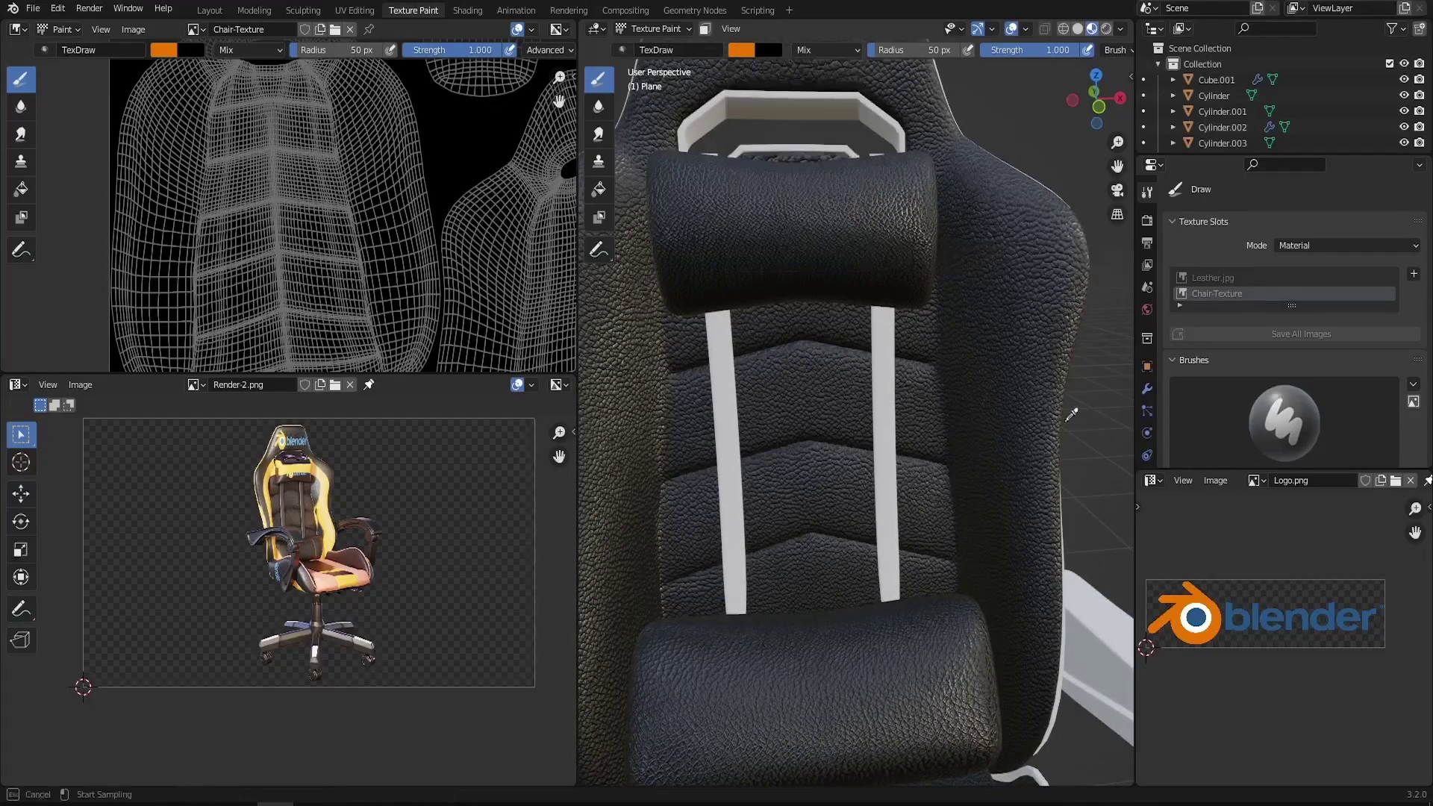
left_click(1175, 618)
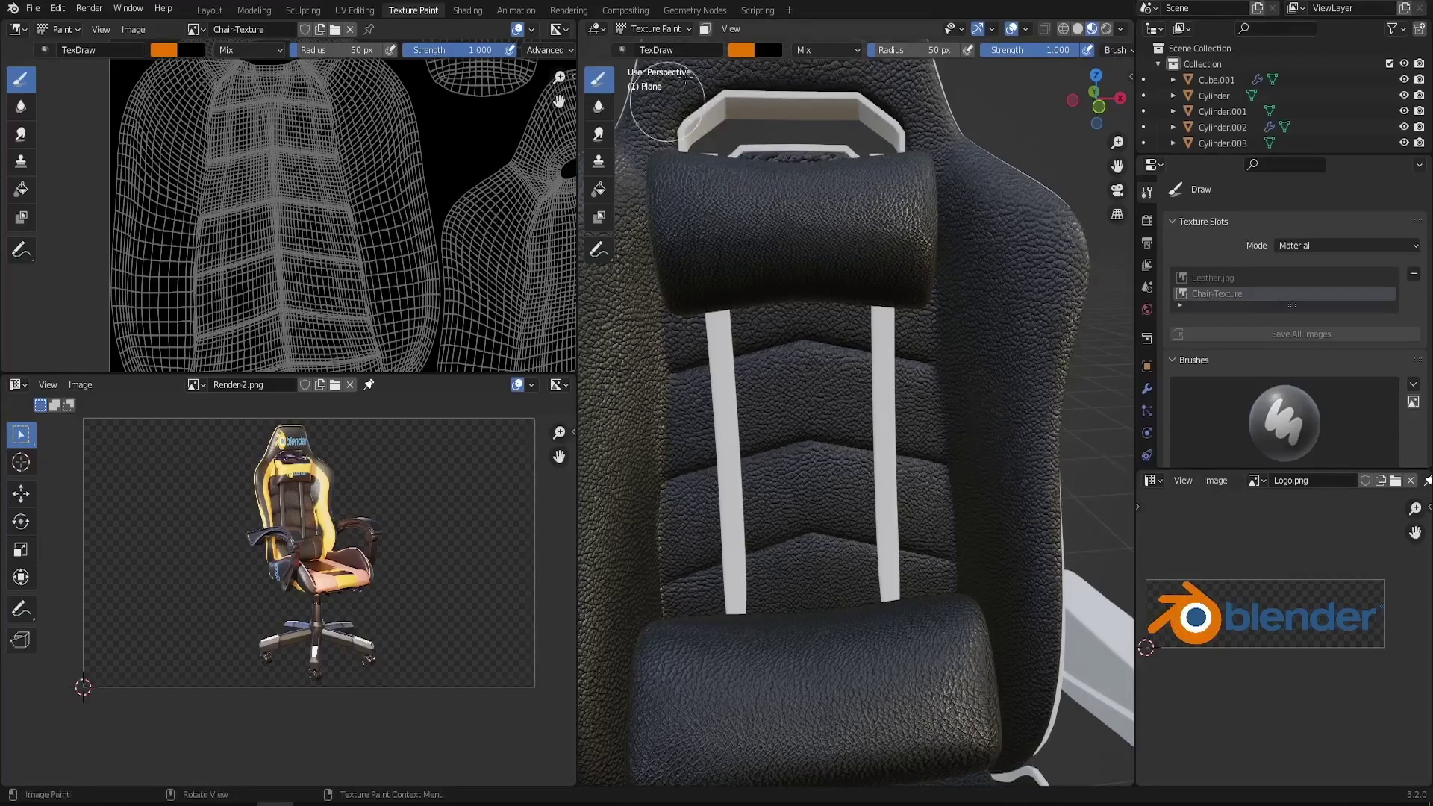
Paint a wavy orange stroke down the side area of the backrest's rear face
middle_click_drag(999, 447, 970, 370)
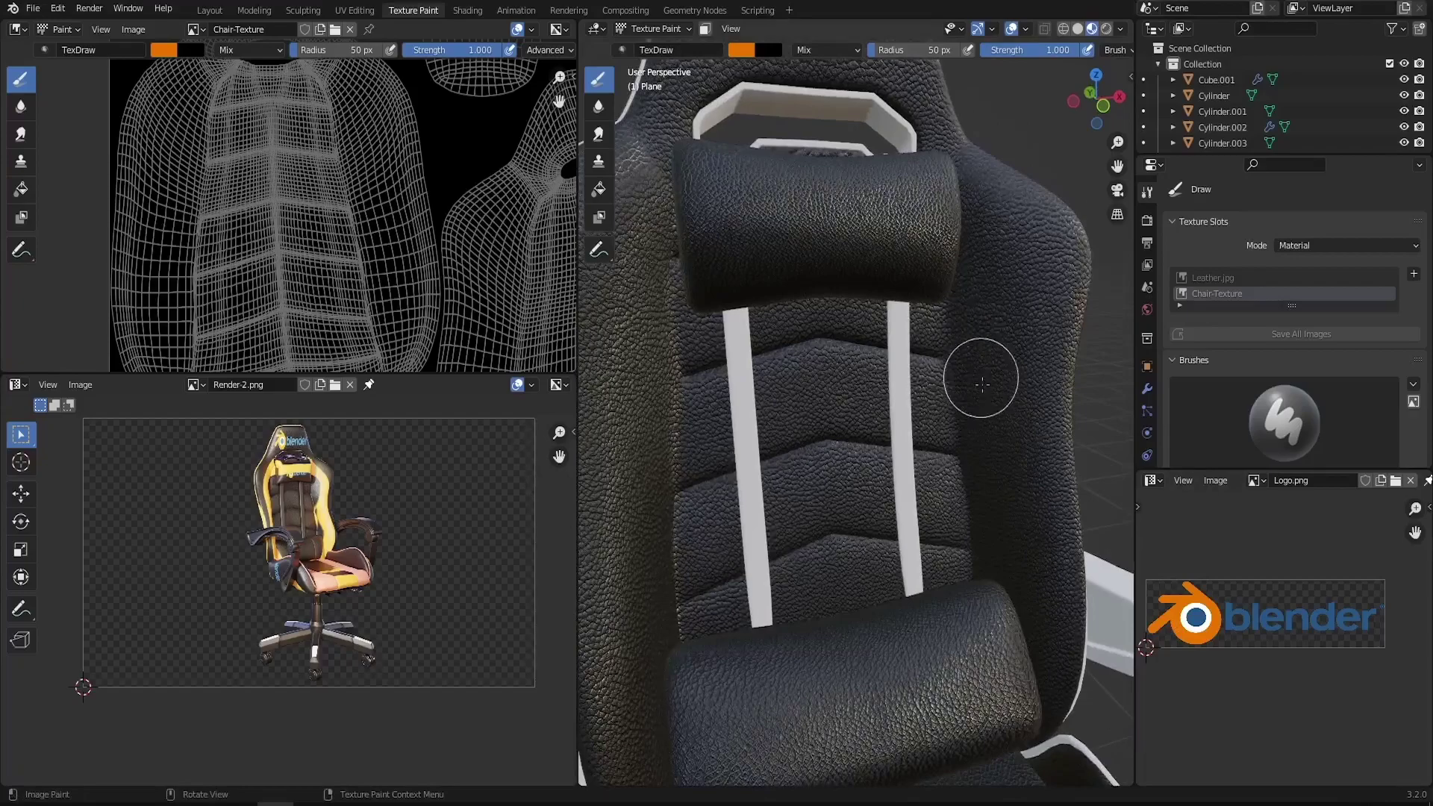
left_click(975, 583)
mouse_move(1024, 473)
middle_mouse_down()
mouse_move(923, 470)
mouse_move(742, 378)
middle_mouse_up()
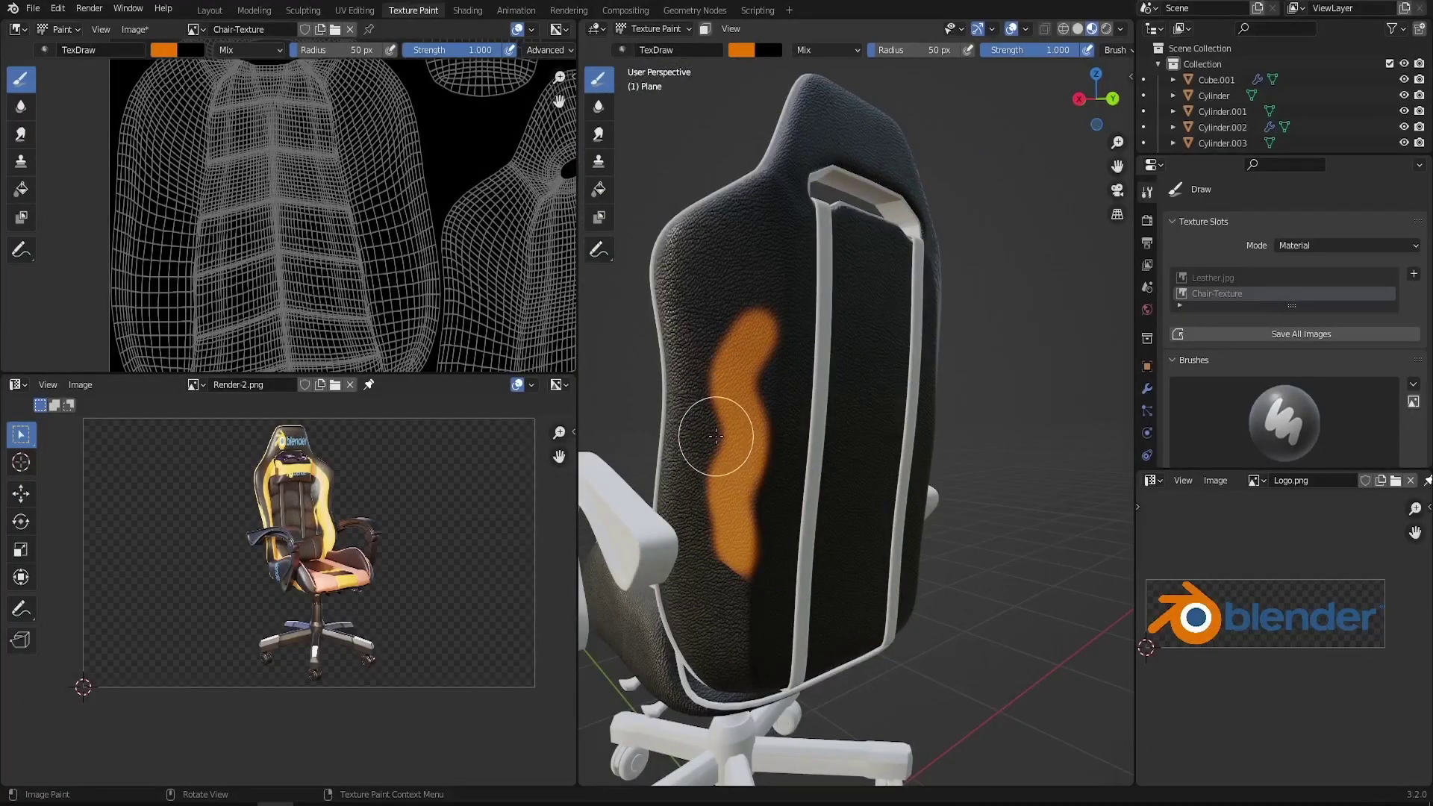
Undo the trial orange strokes on the backrest while checking its front and rear faces
middle_click_drag(687, 416, 956, 451)
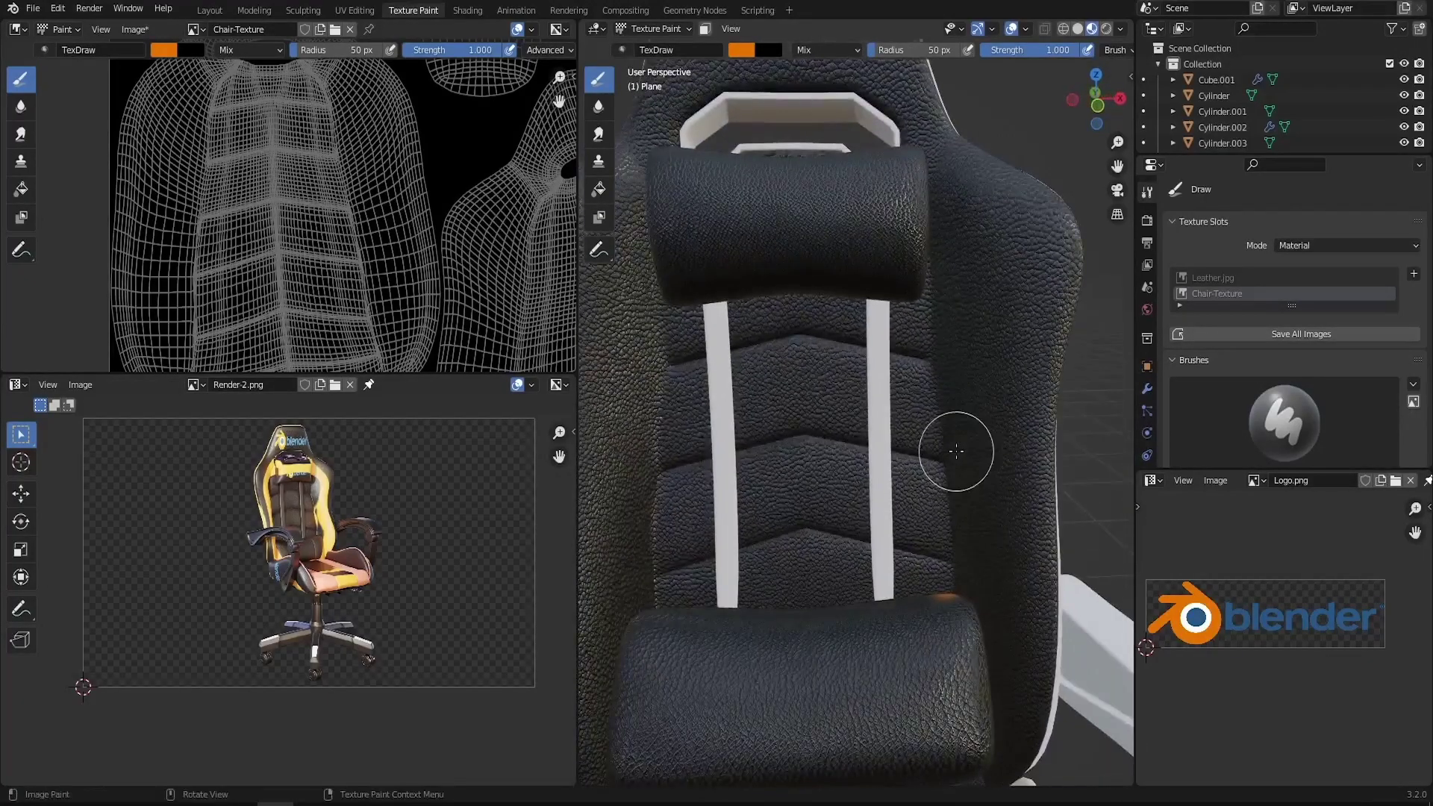
key("ctrl+z")
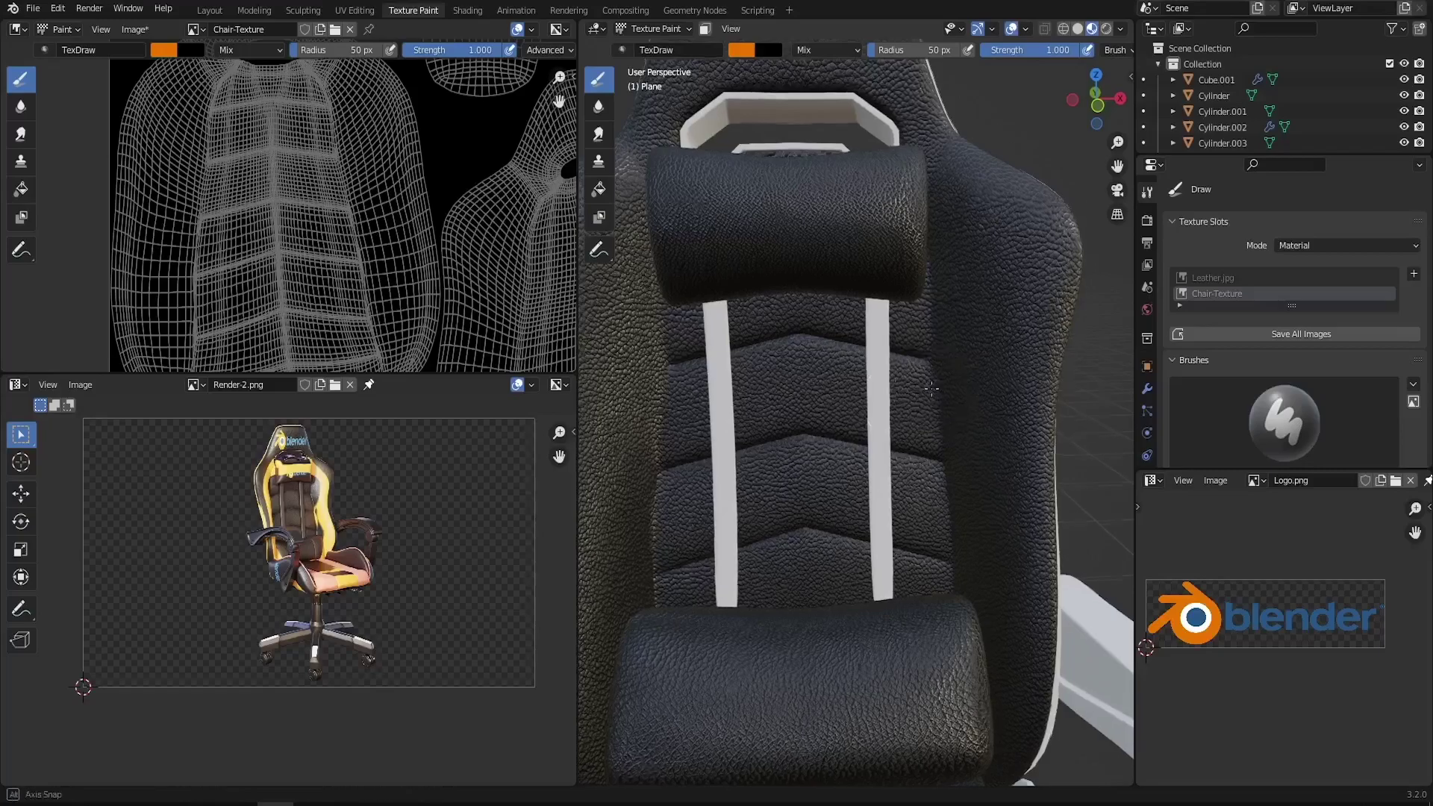
middle_click_drag(933, 391, 934, 375)
middle_click_drag(937, 509, 710, 439)
middle_click_drag(973, 463, 868, 423)
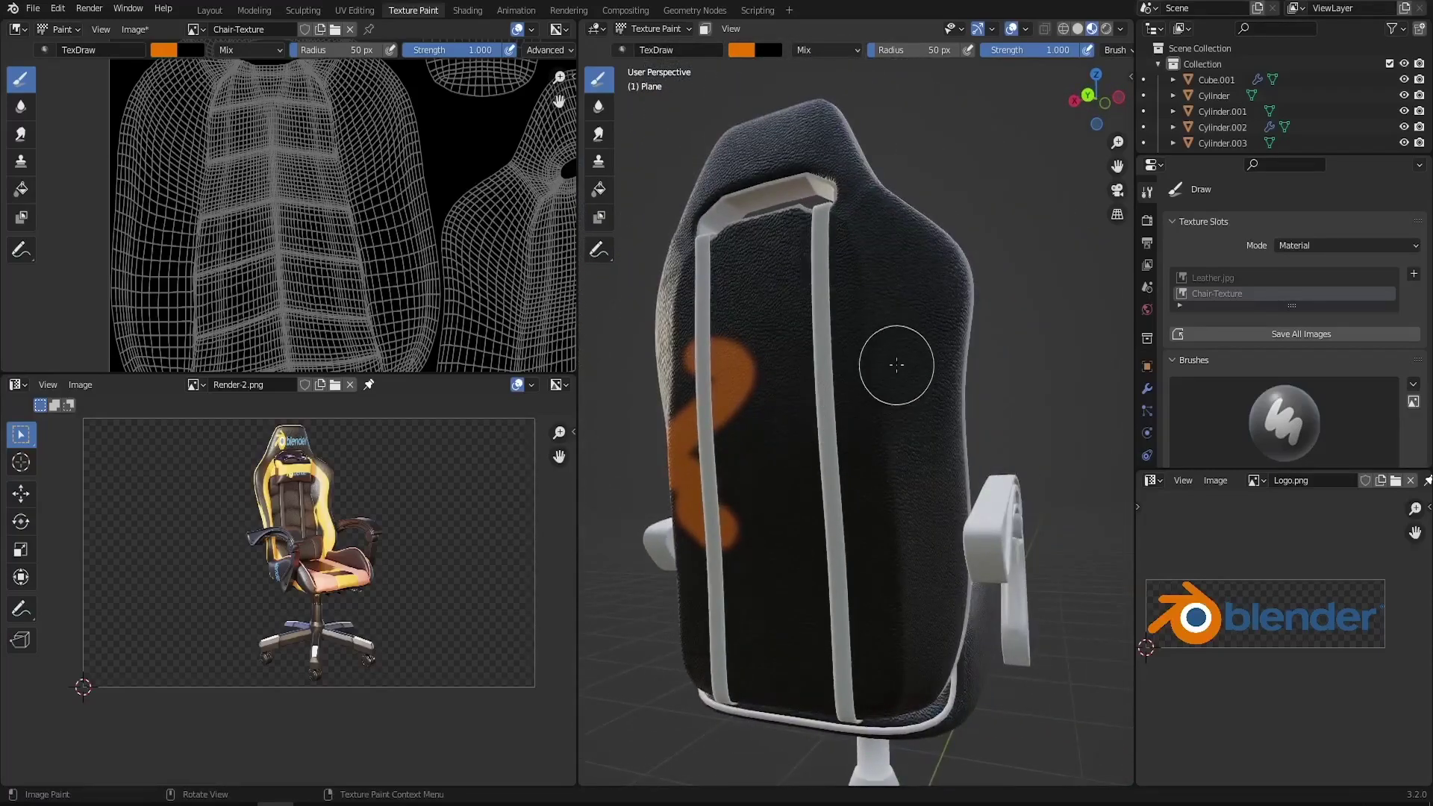
mouse_move(857, 518)
middle_mouse_down()
mouse_move(881, 539)
mouse_move(881, 418)
middle_mouse_up()
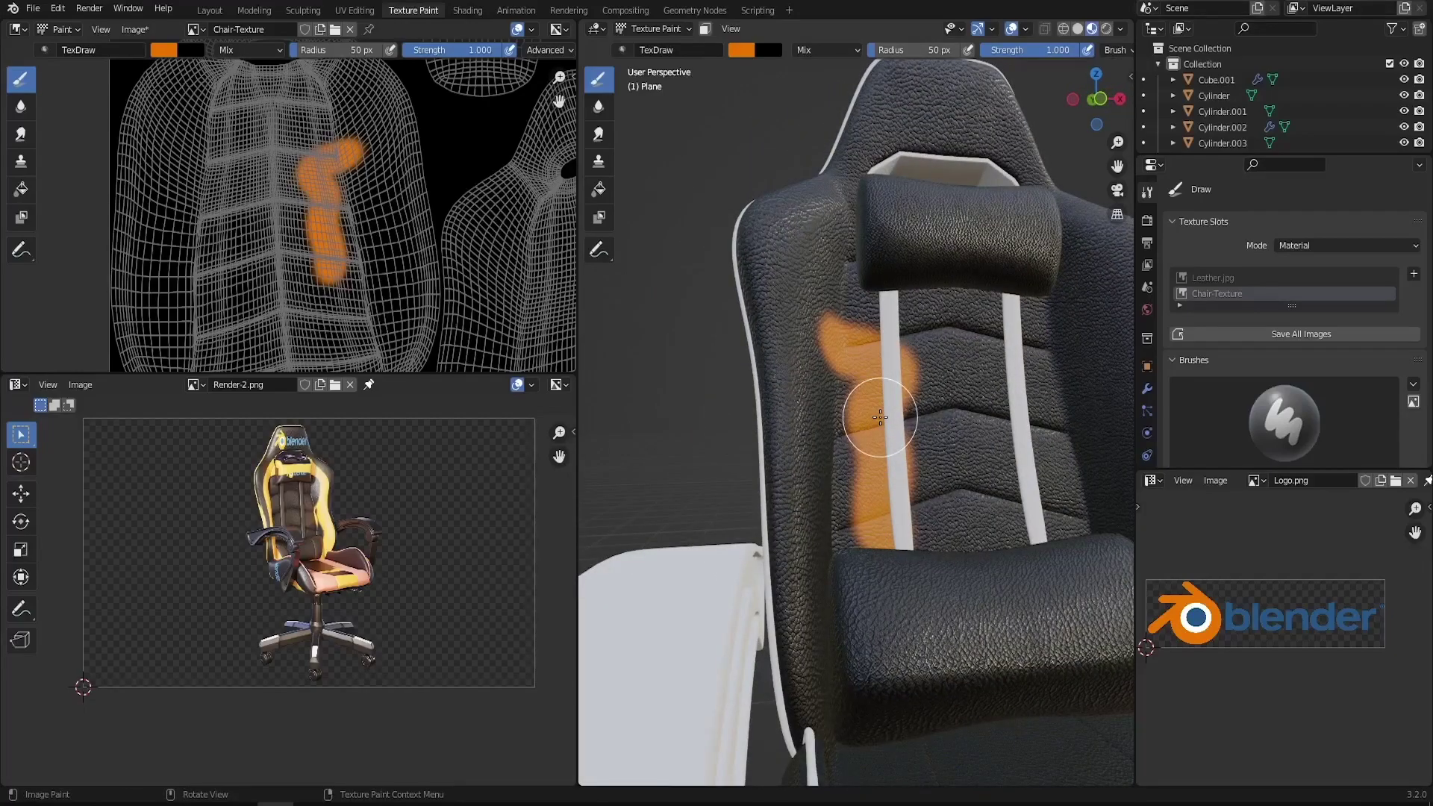
middle_click_drag(880, 417, 910, 460, "ctrl")
key("ctrl+z")
Turn on the Face Orientation overlay and inspect the normals of the backrest, seat and pillows
mouse_move(799, 410)
middle_mouse_down()
mouse_move(757, 459)
mouse_move(985, 314)
middle_mouse_up()
left_click(1026, 29)
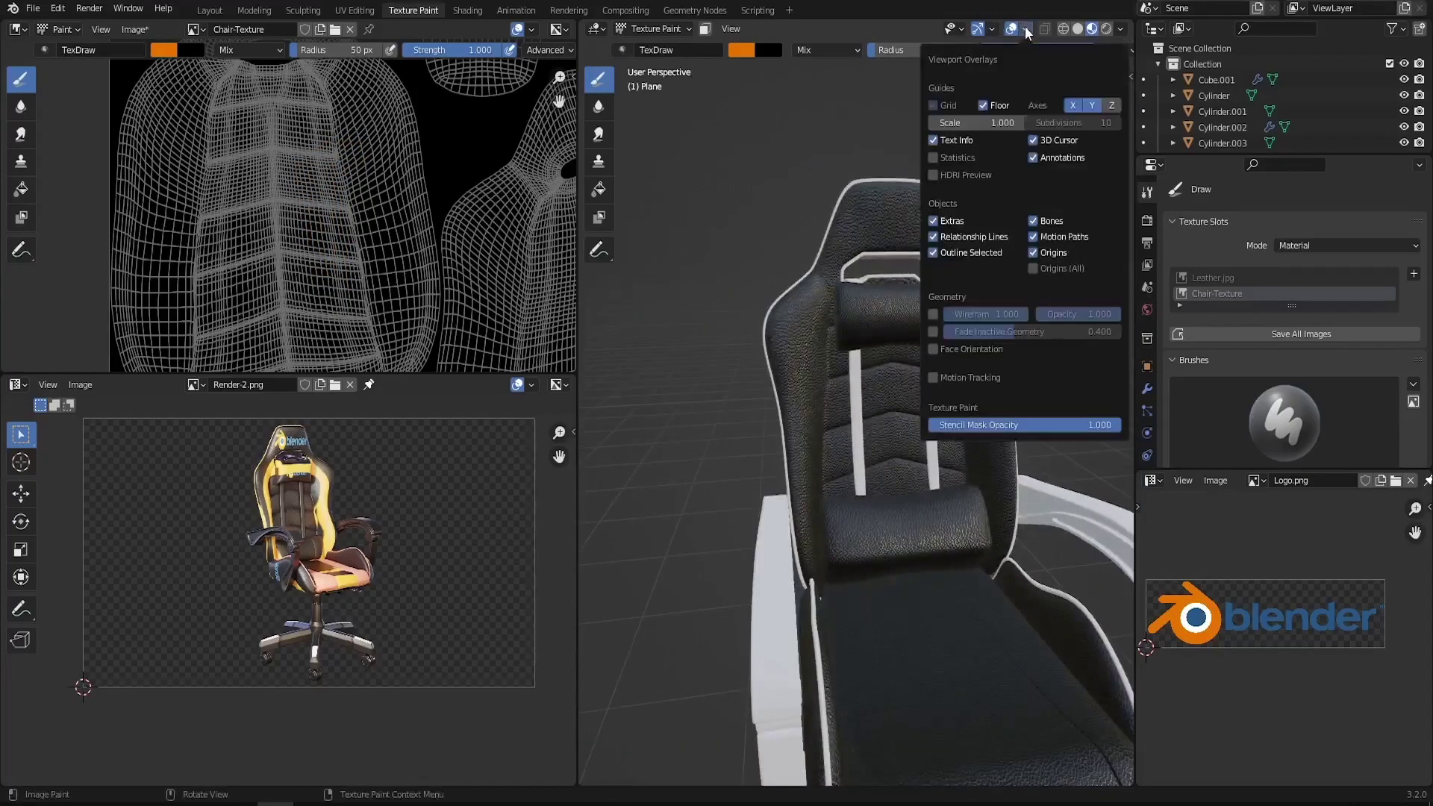
left_click(1024, 30)
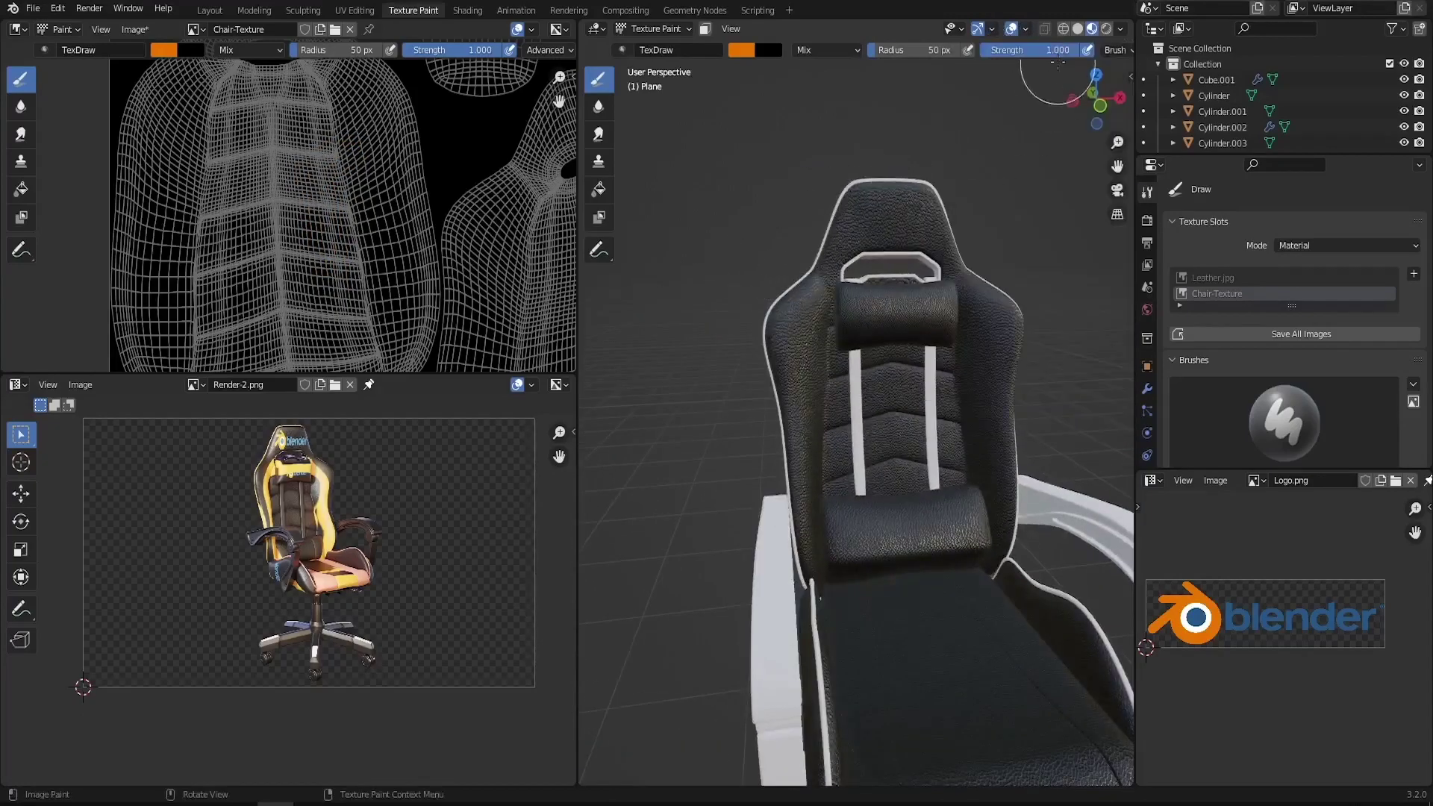
left_click(1026, 28)
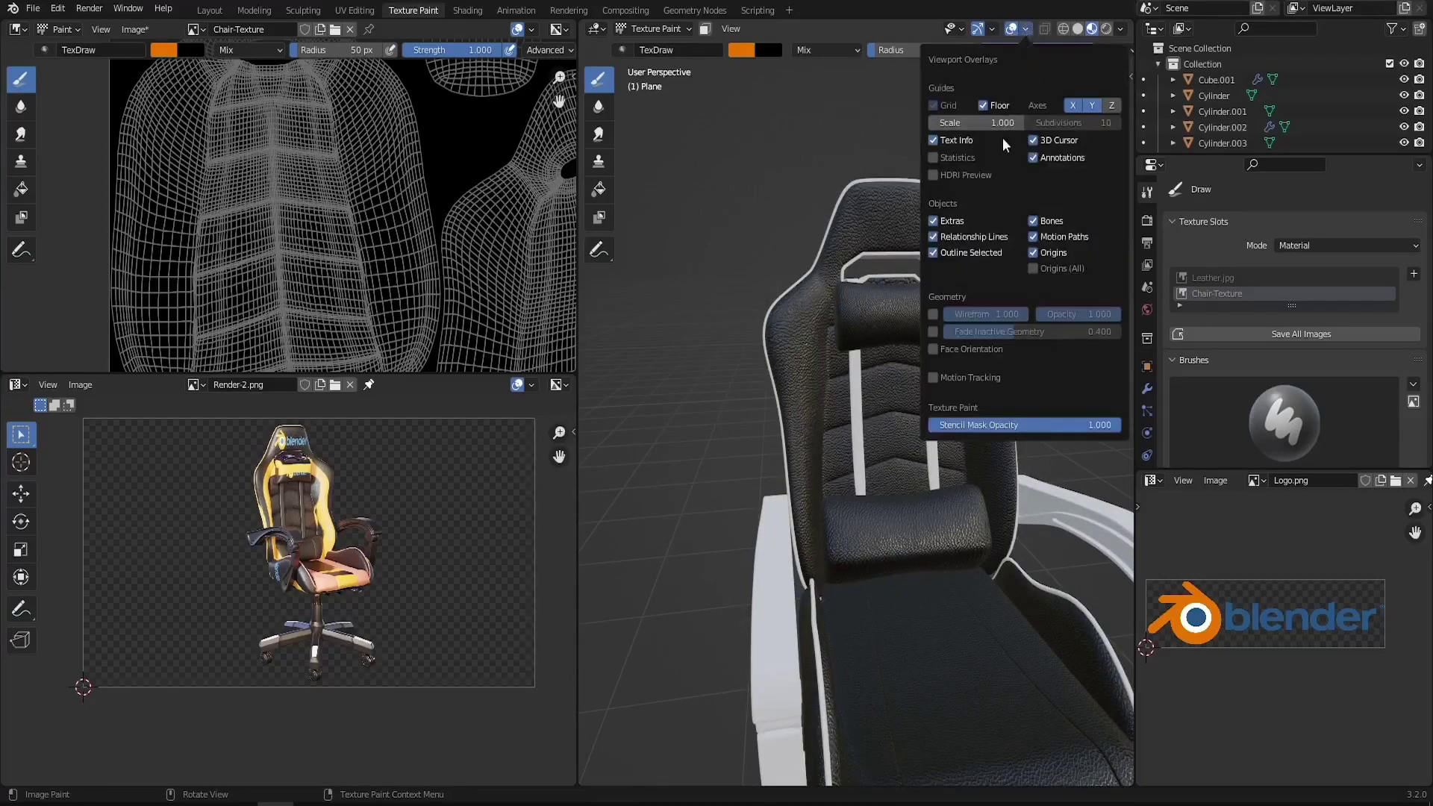
left_click(934, 351)
middle_click_drag(1024, 368, 912, 385)
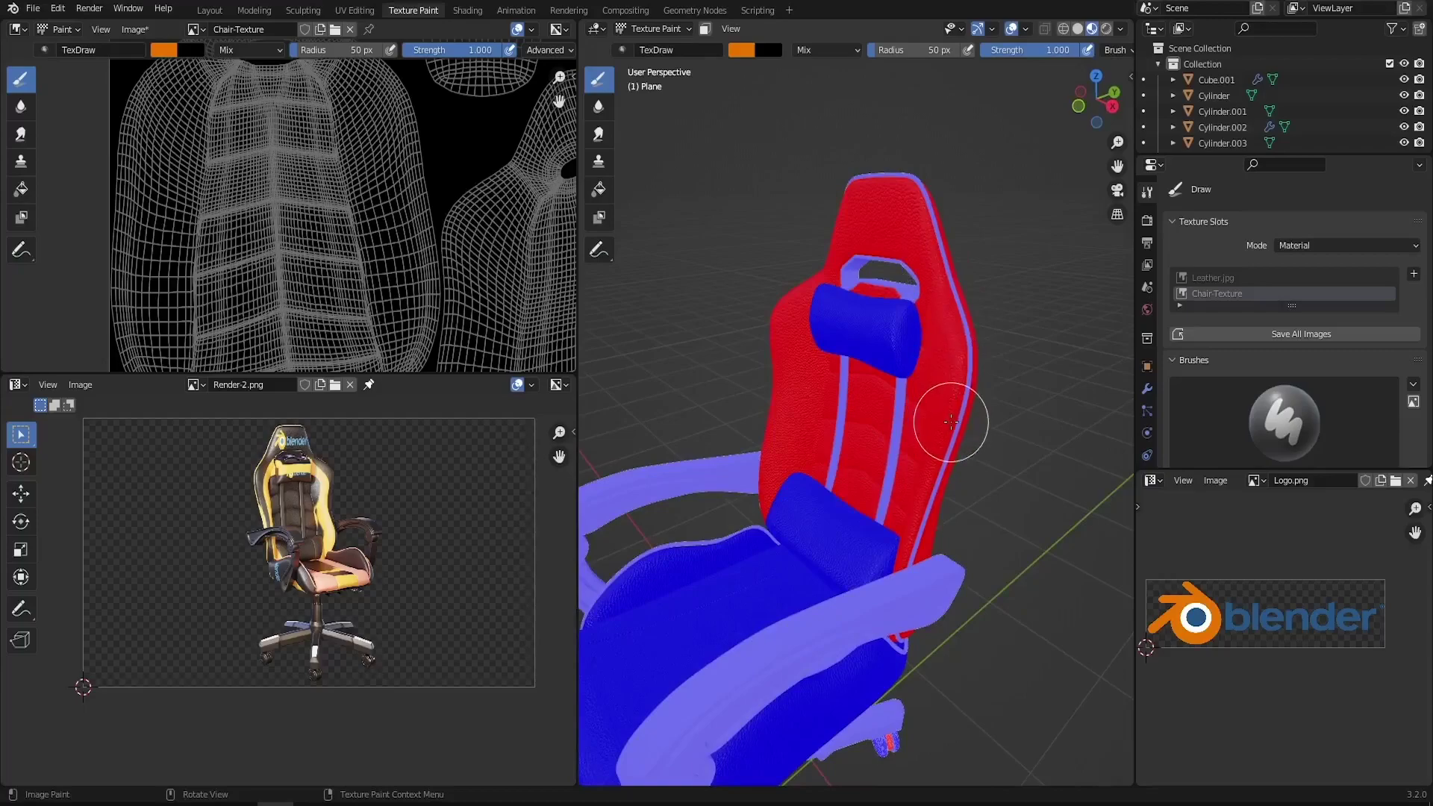
middle_click_drag(943, 416, 918, 418)
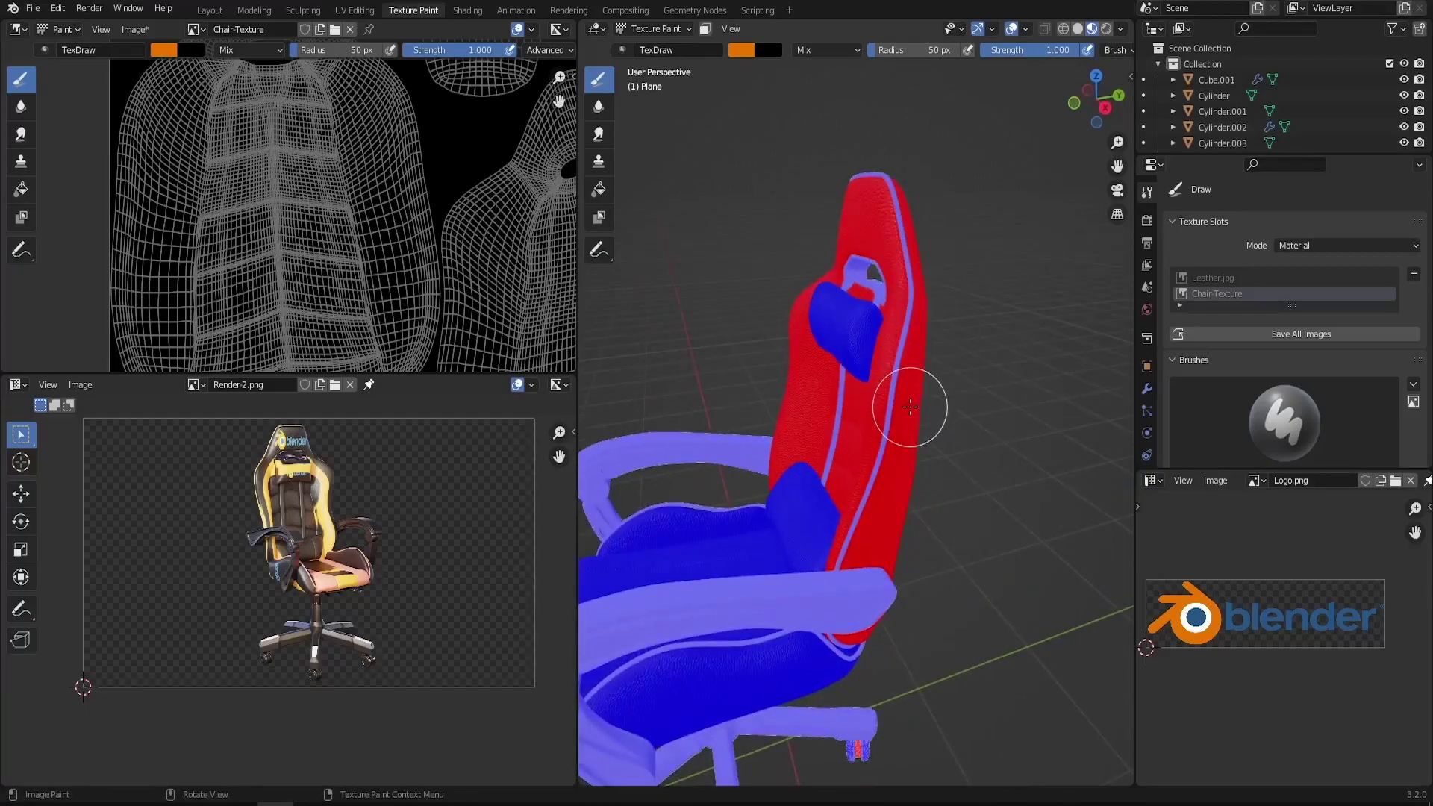
middle_click_drag(879, 404, 937, 403)
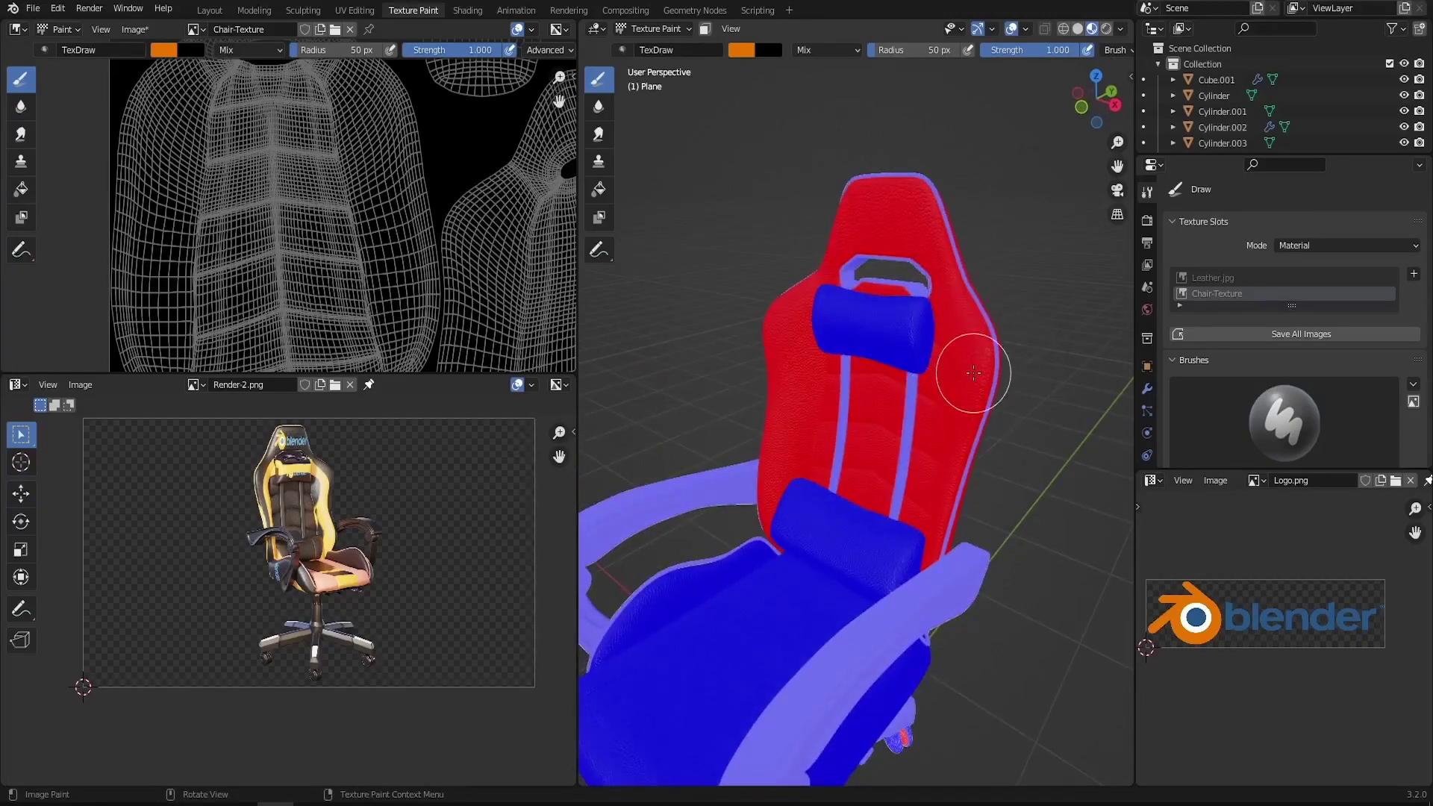
In Edit Mode, select the whole linked backrest mesh, recalculate its normals outside, and return to Texture Paint mode
key("Tab")
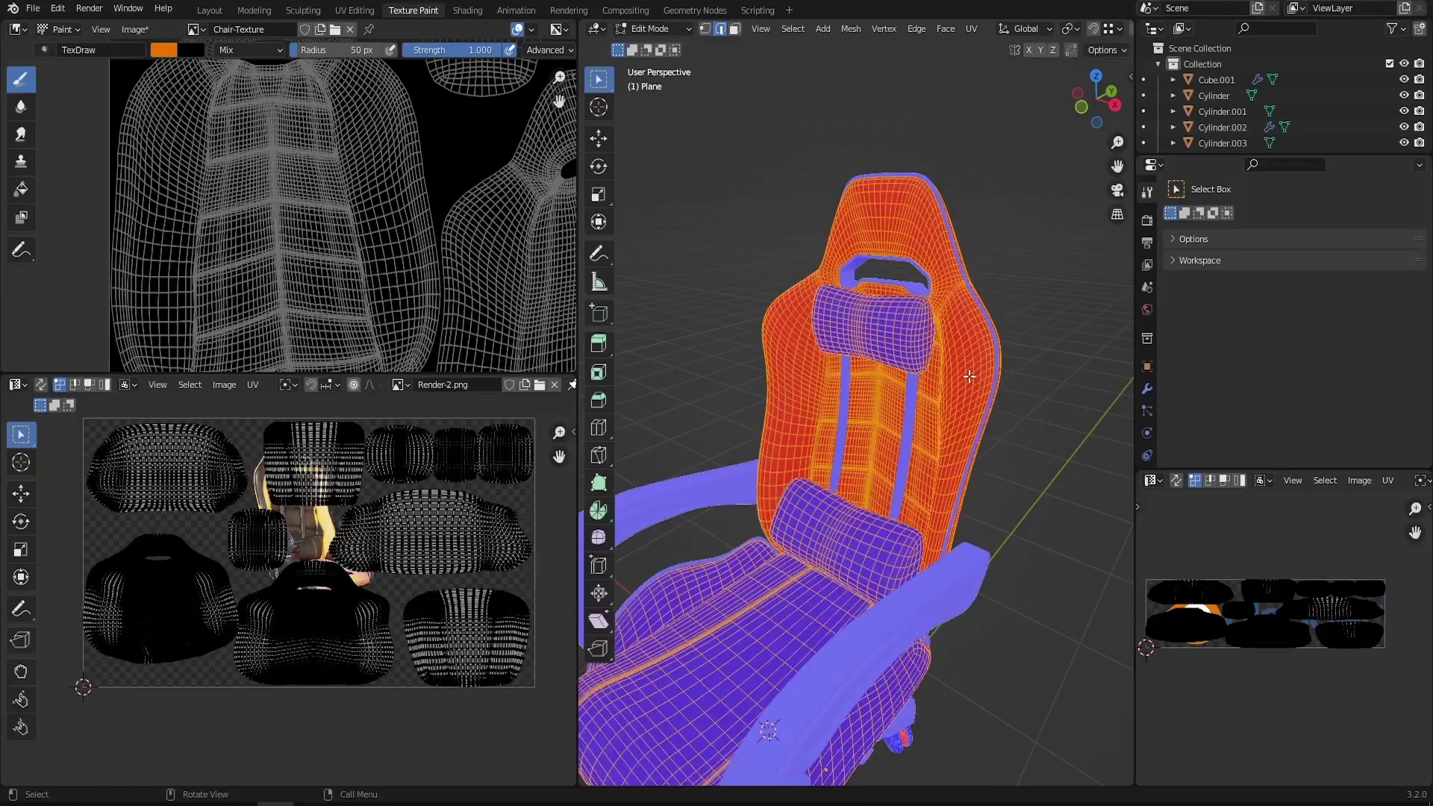
key("alt+a")
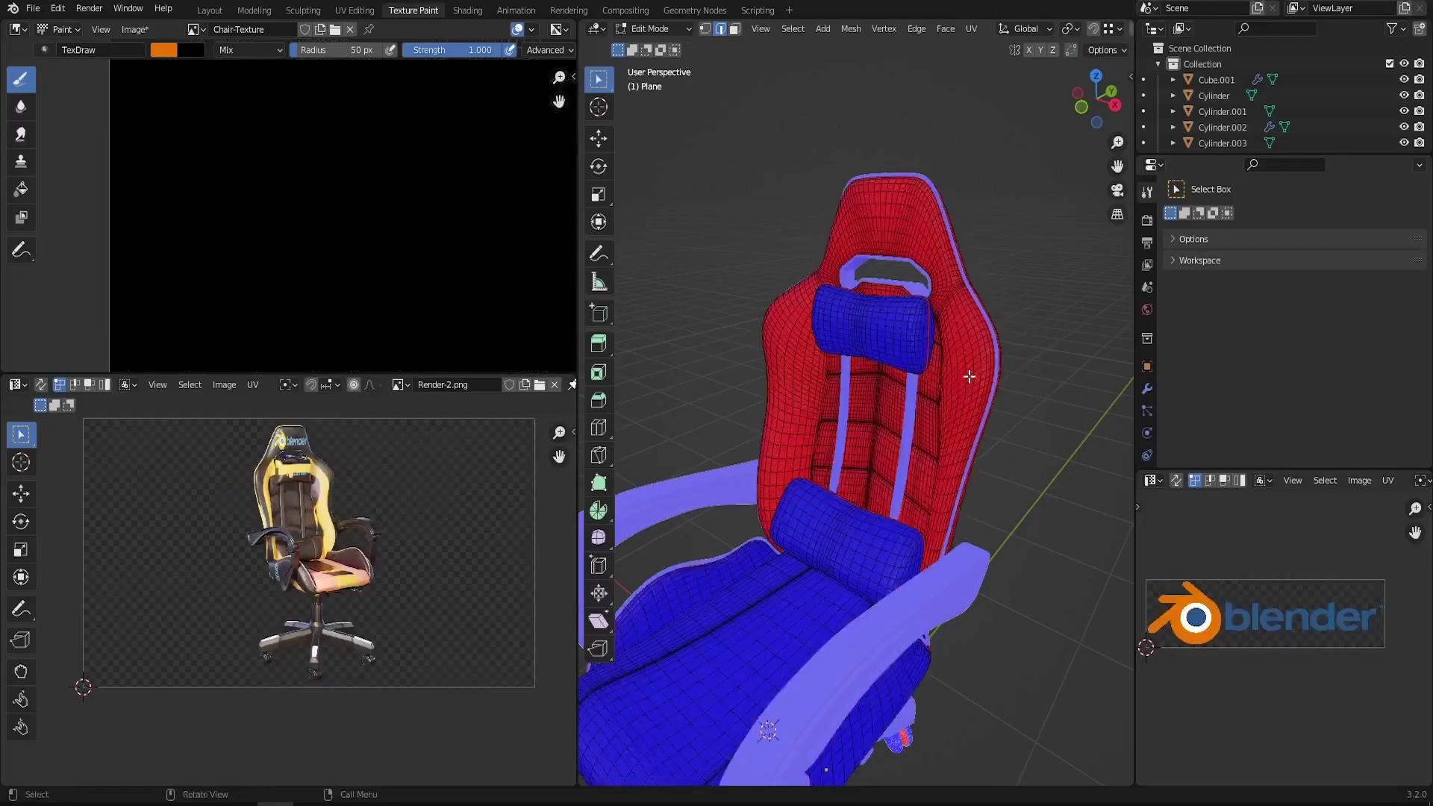
left_click(969, 376)
key("ctrl+l")
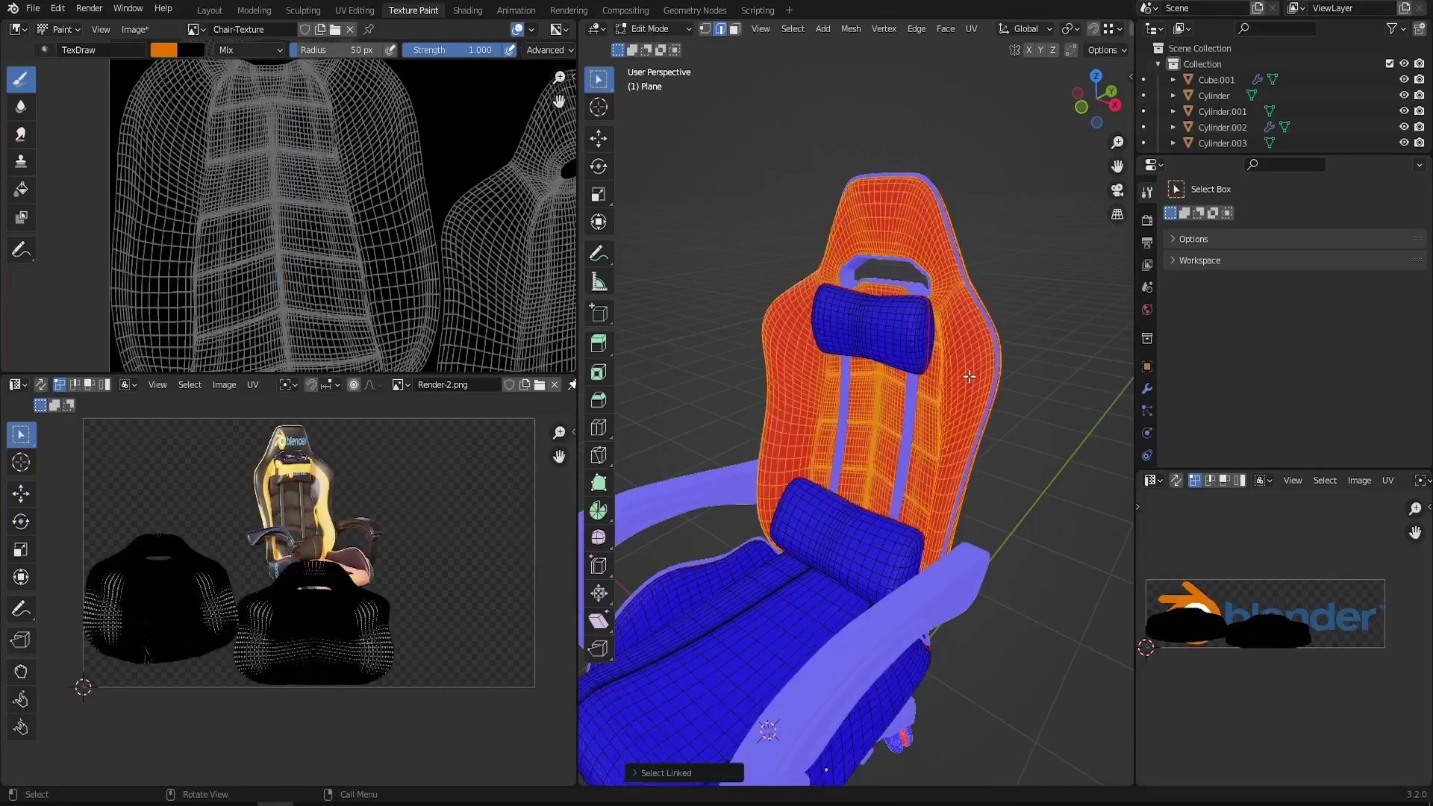
mouse_move(986, 395)
middle_mouse_down()
mouse_move(829, 373)
mouse_move(1009, 402)
middle_mouse_up()
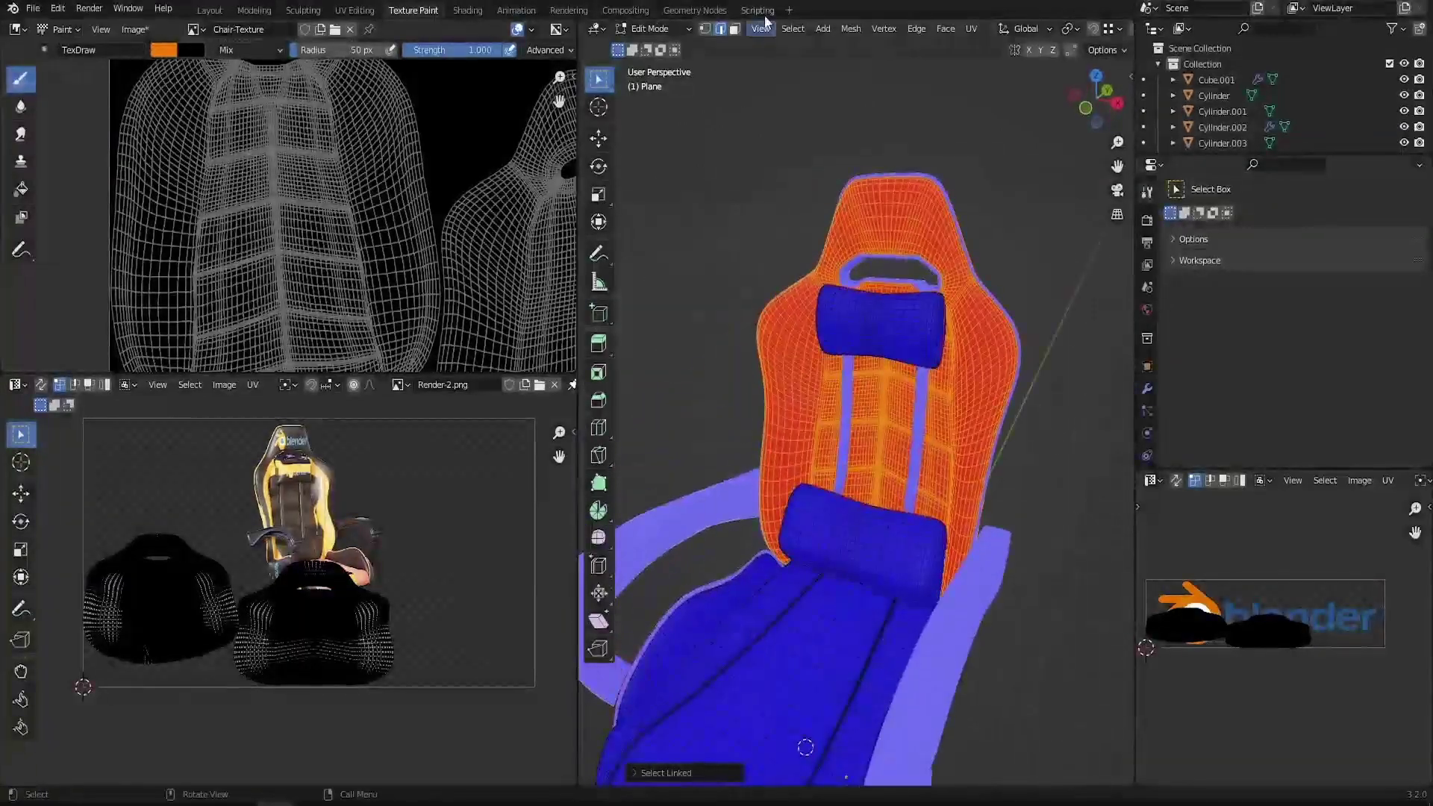
left_click(859, 30)
mouse_move(888, 291)
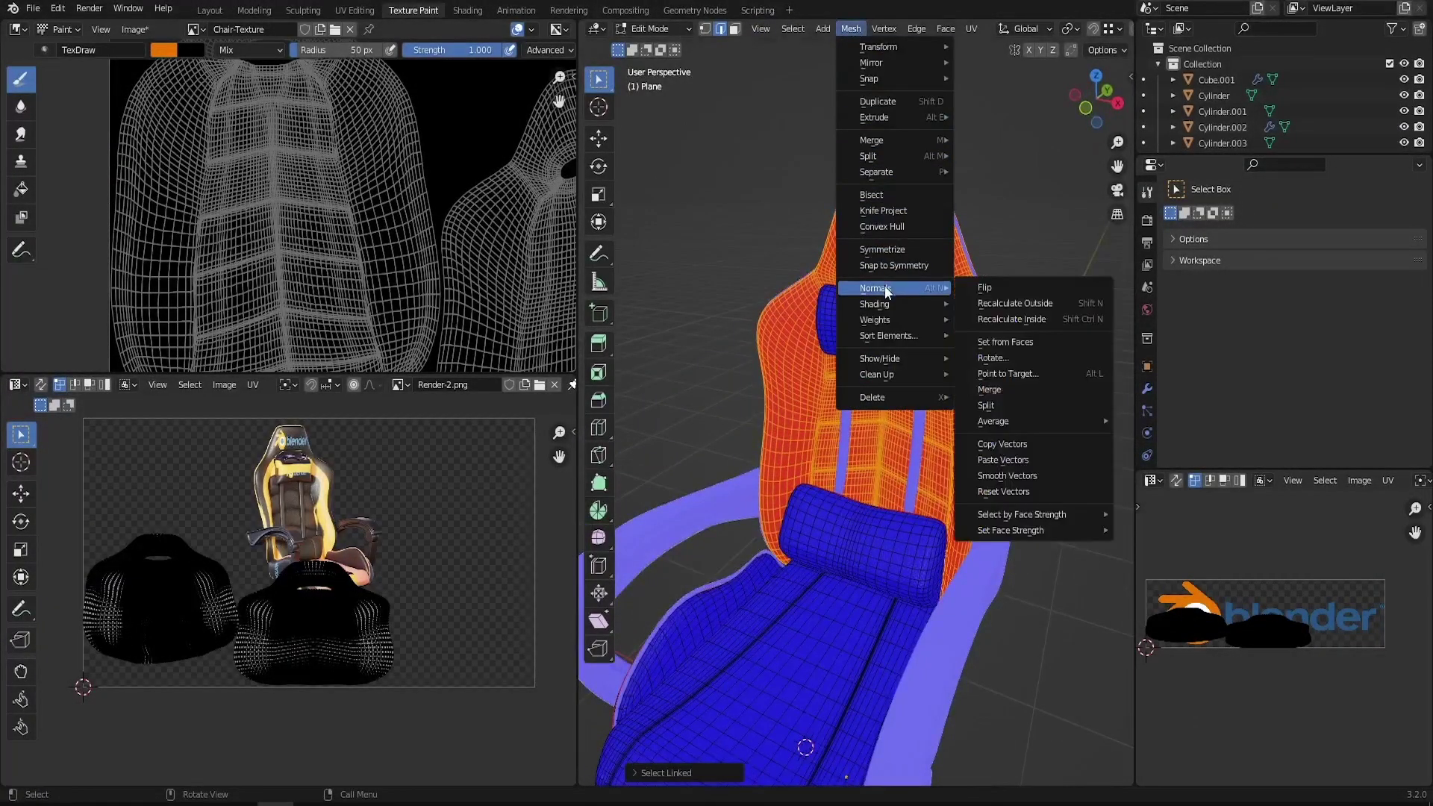
left_click(1016, 304)
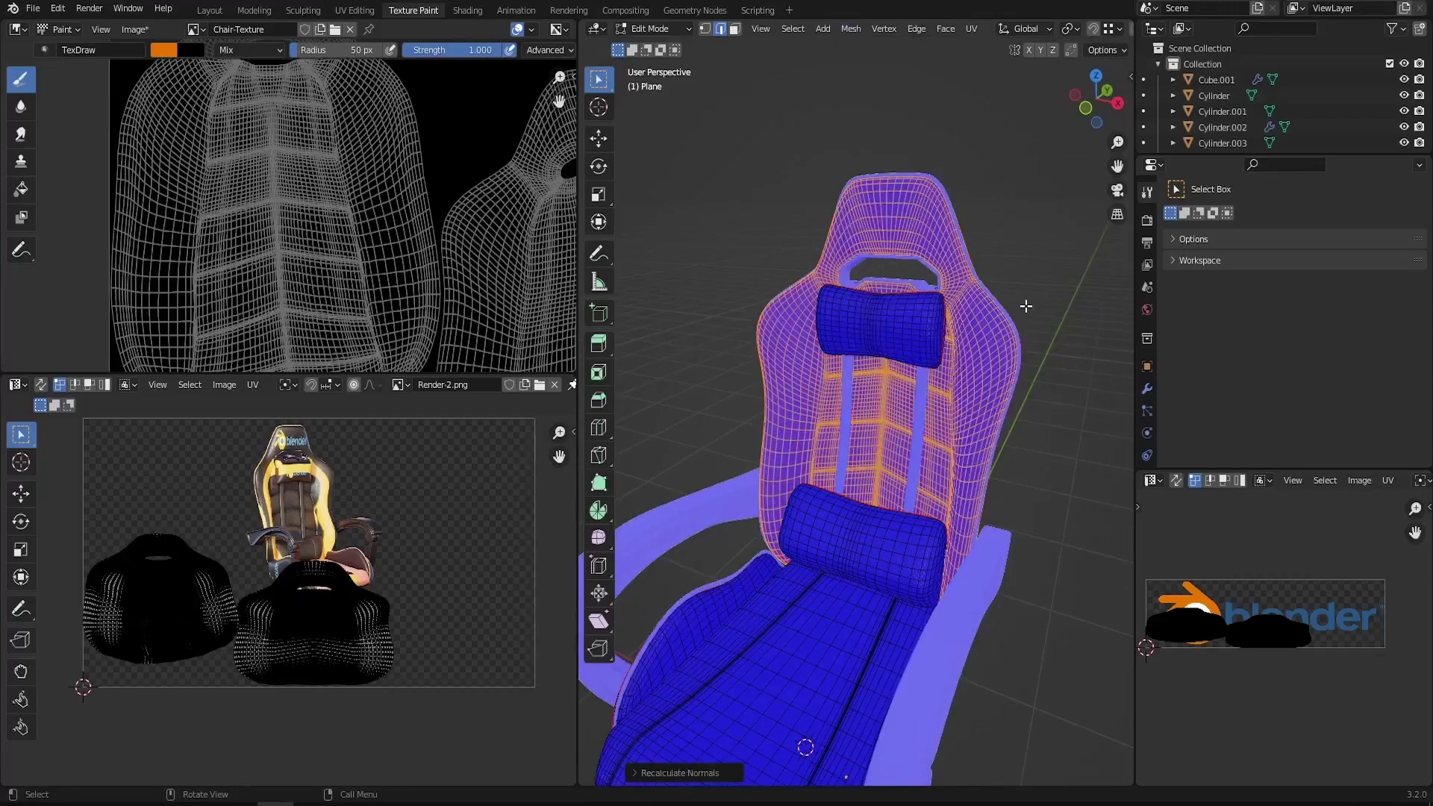
mouse_move(916, 383)
middle_mouse_down()
mouse_move(987, 344)
mouse_move(948, 414)
mouse_move(730, 351)
mouse_move(836, 448)
mouse_move(980, 438)
mouse_move(878, 435)
mouse_move(923, 441)
middle_mouse_up()
key("Tab")
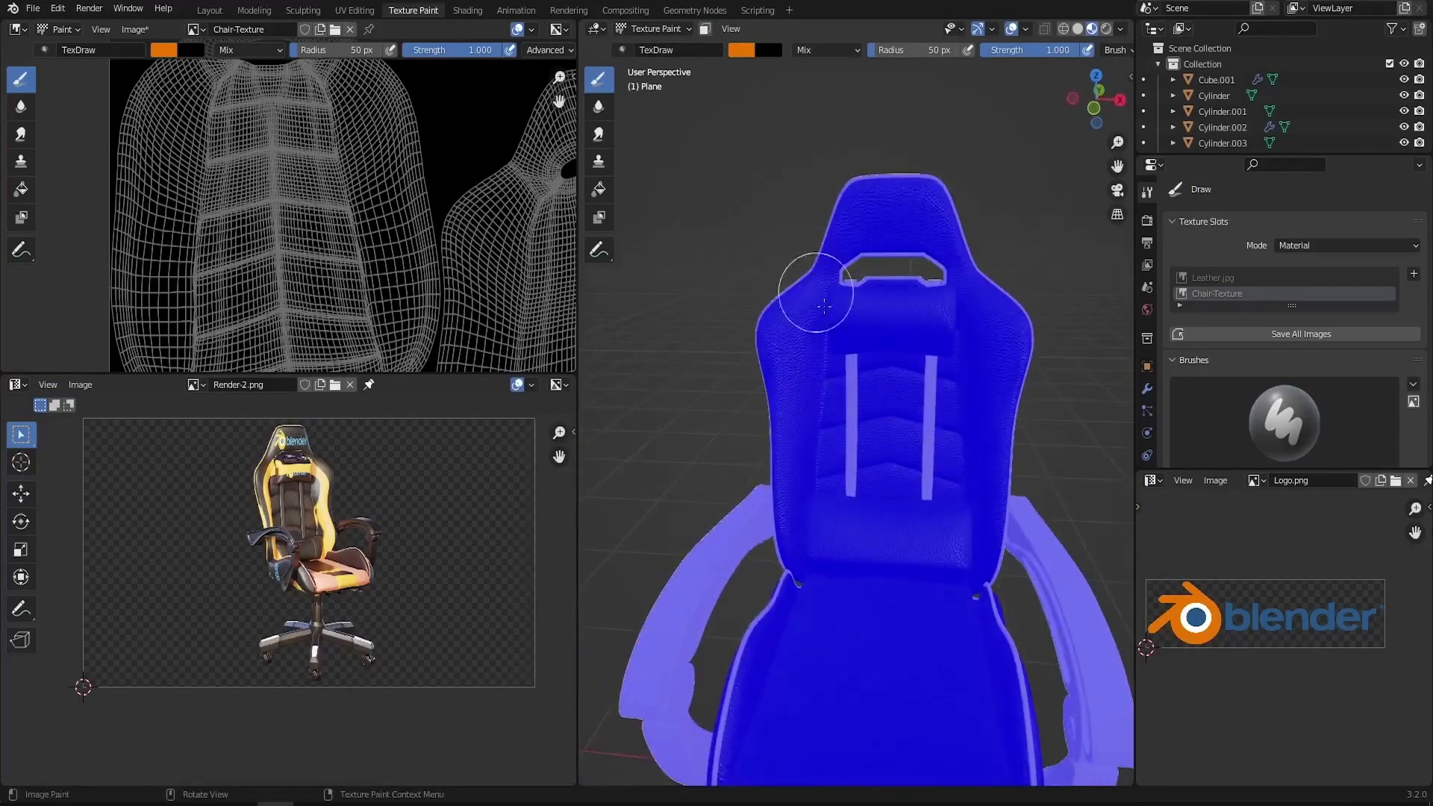
Turn off the Face Orientation overlay and frame the front of the backrest
left_click(1025, 29)
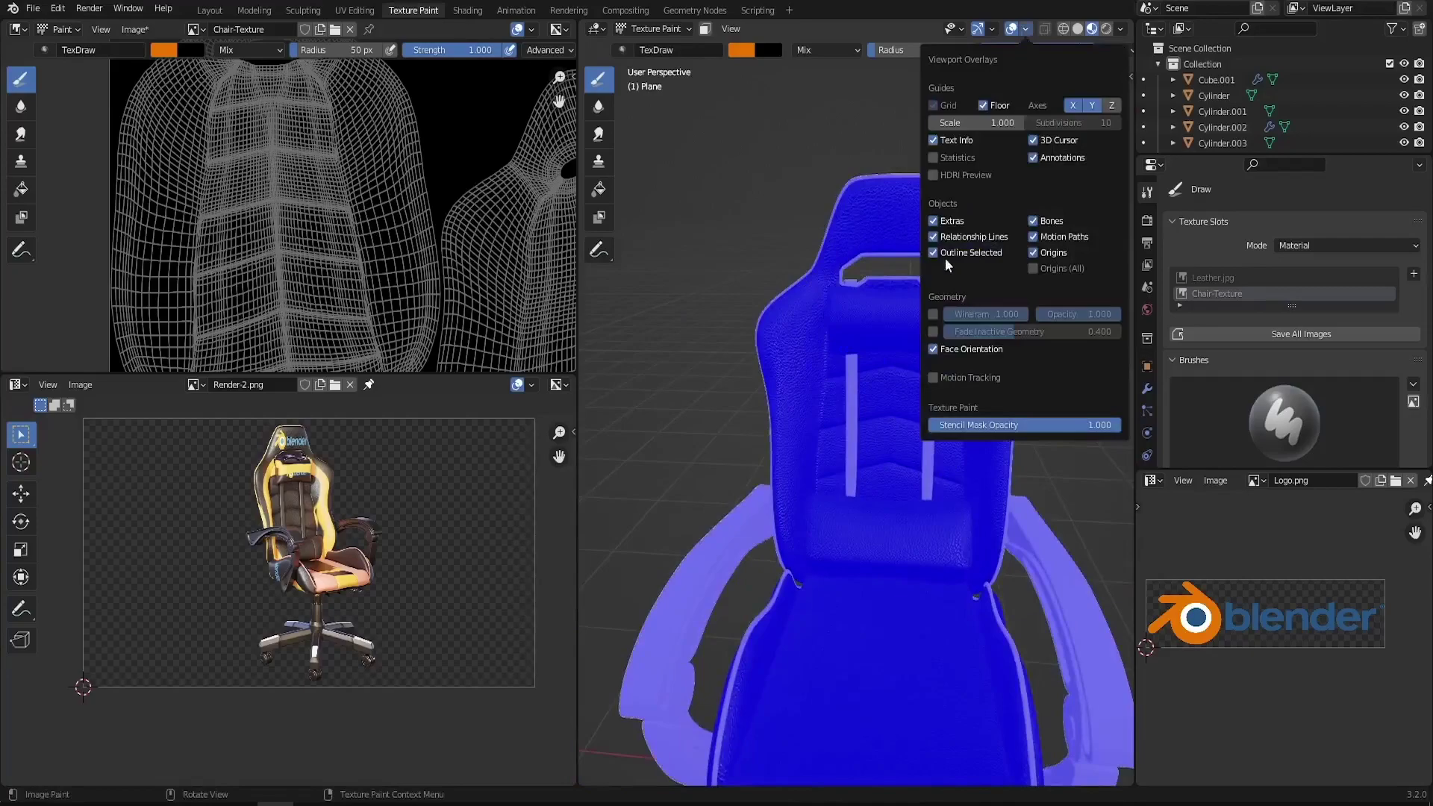
left_click(933, 349)
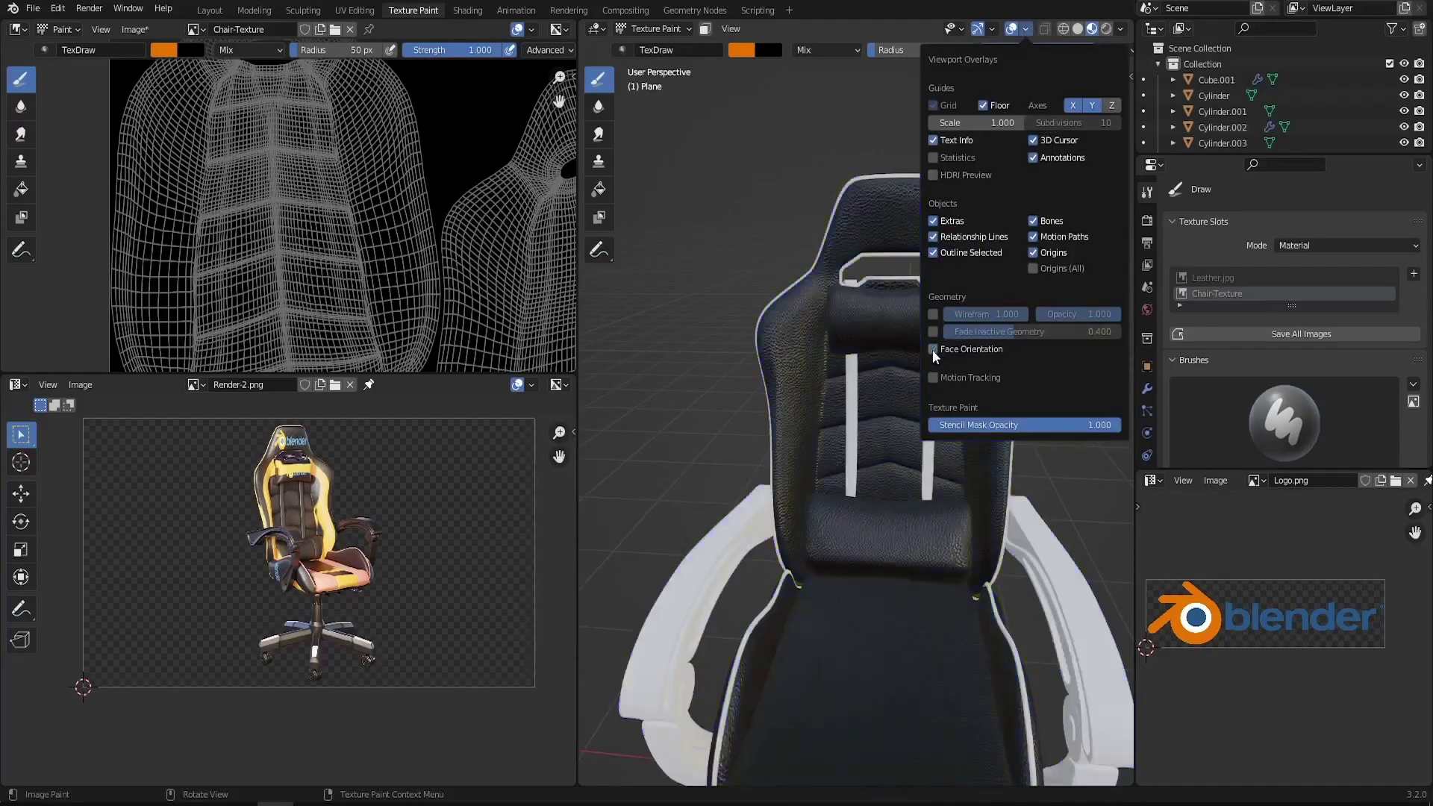
middle_click_drag(710, 438, 856, 418)
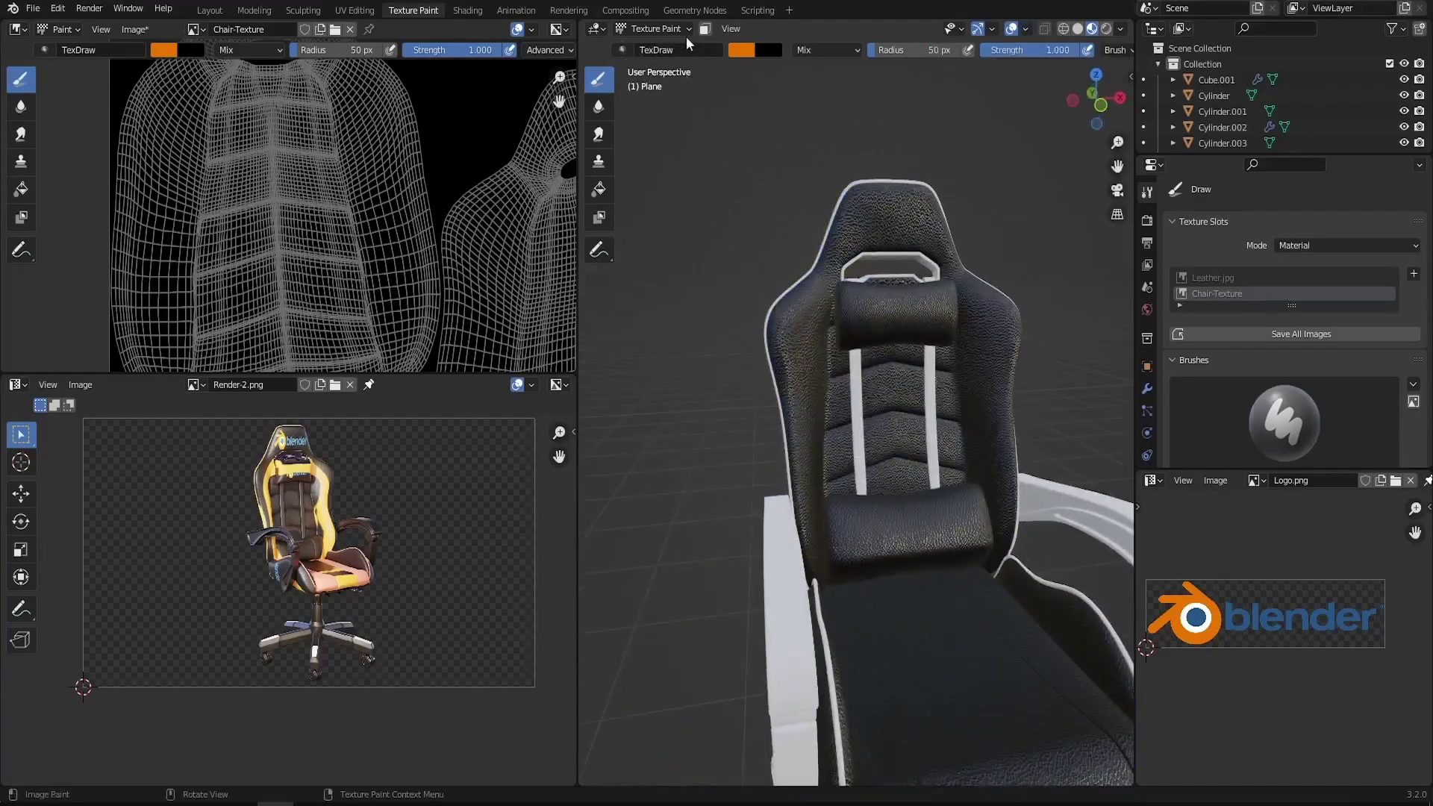
middle_click_drag(956, 410, 888, 403)
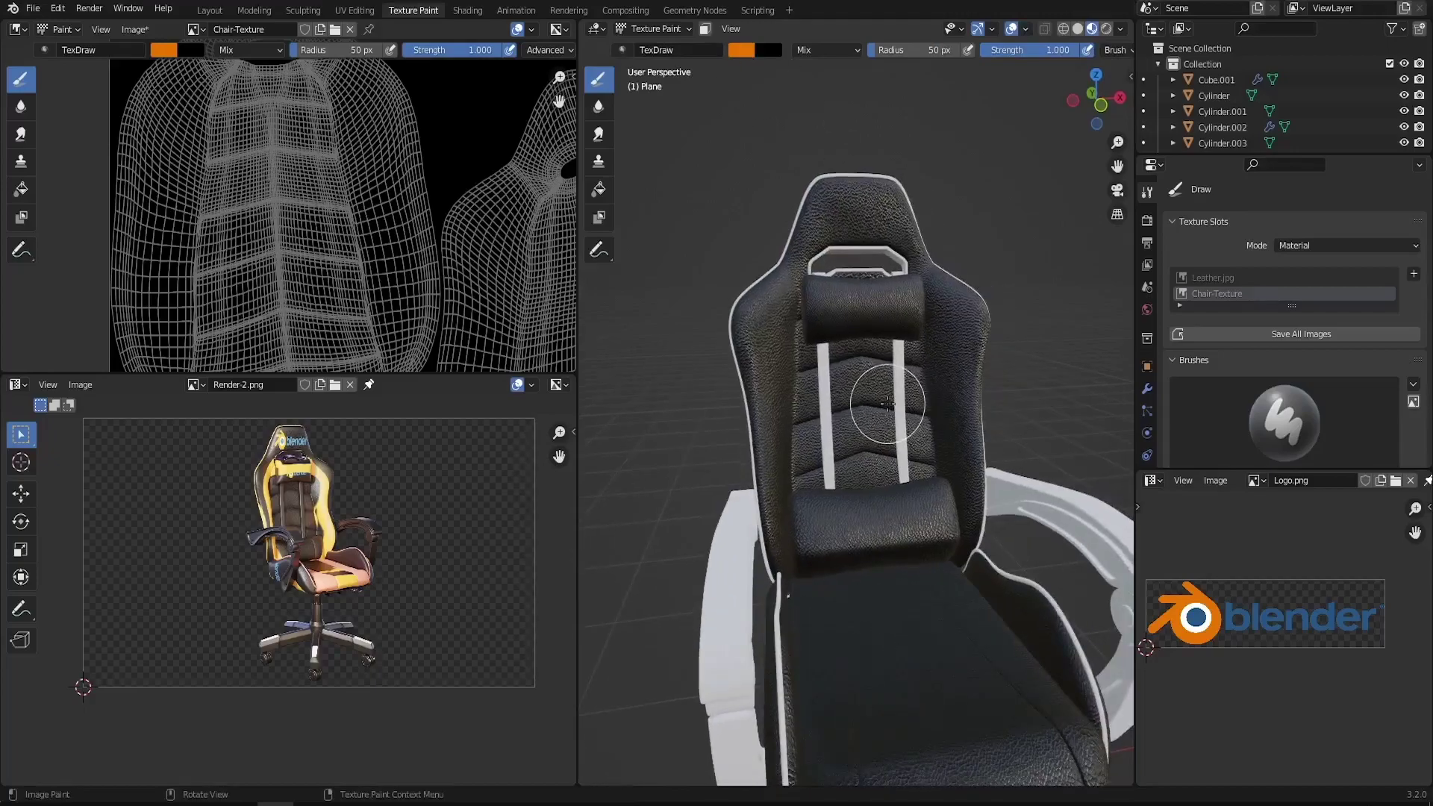
Try a wavy orange stroke down the inner edge of the backrest's side bolster in front view, and undo it
key("KP_1")
scroll(928, 358, "up", 5)
left_click(946, 250)
mouse_move(937, 271)
left_mouse_down()
mouse_move(895, 606)
mouse_move(929, 685)
left_mouse_up()
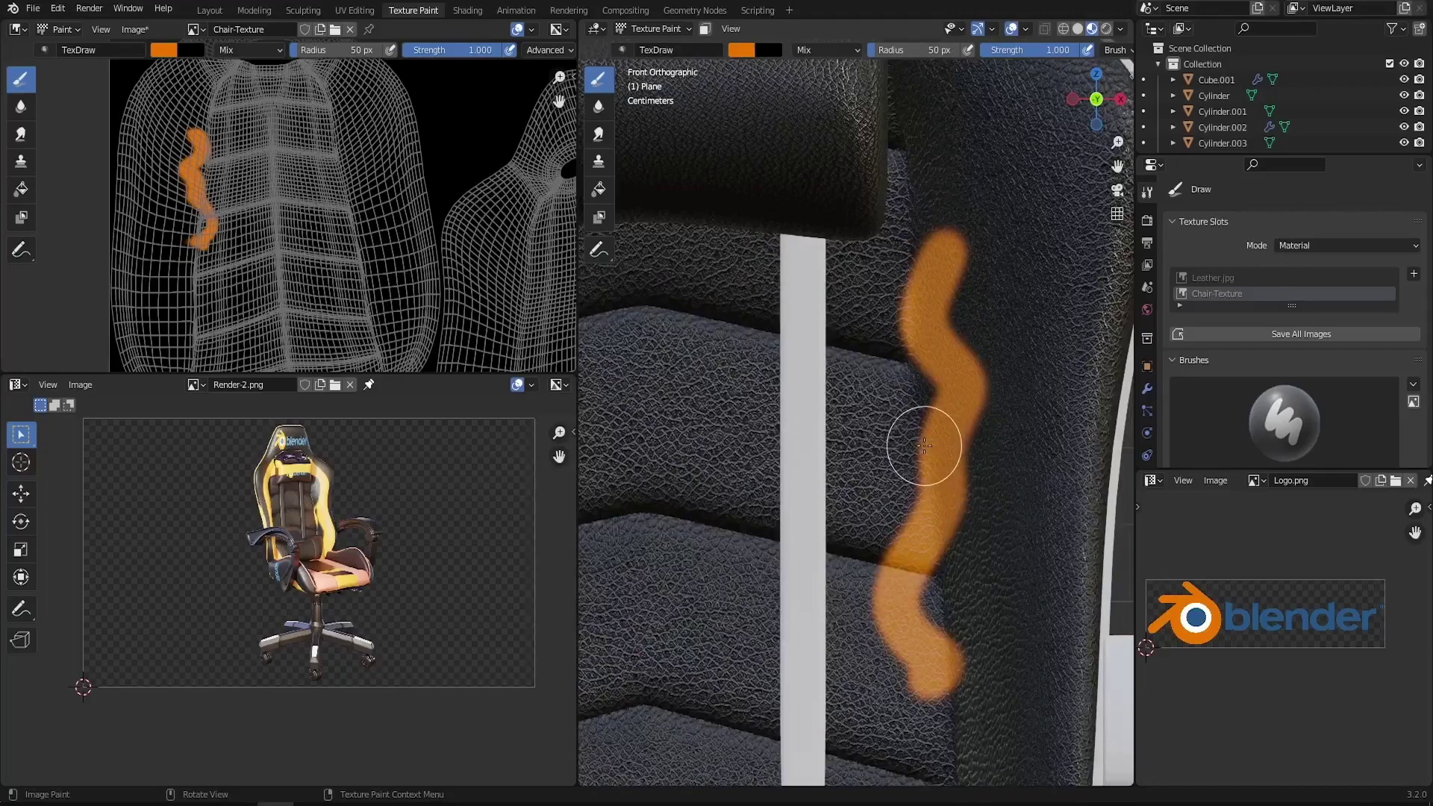
scroll(924, 446, "down", 5)
key("ctrl+z")
Enlarge the backrest in the Render-2 reference, try a long orange stroke following its side stripe, and undo it
scroll(282, 473, "up", 6)
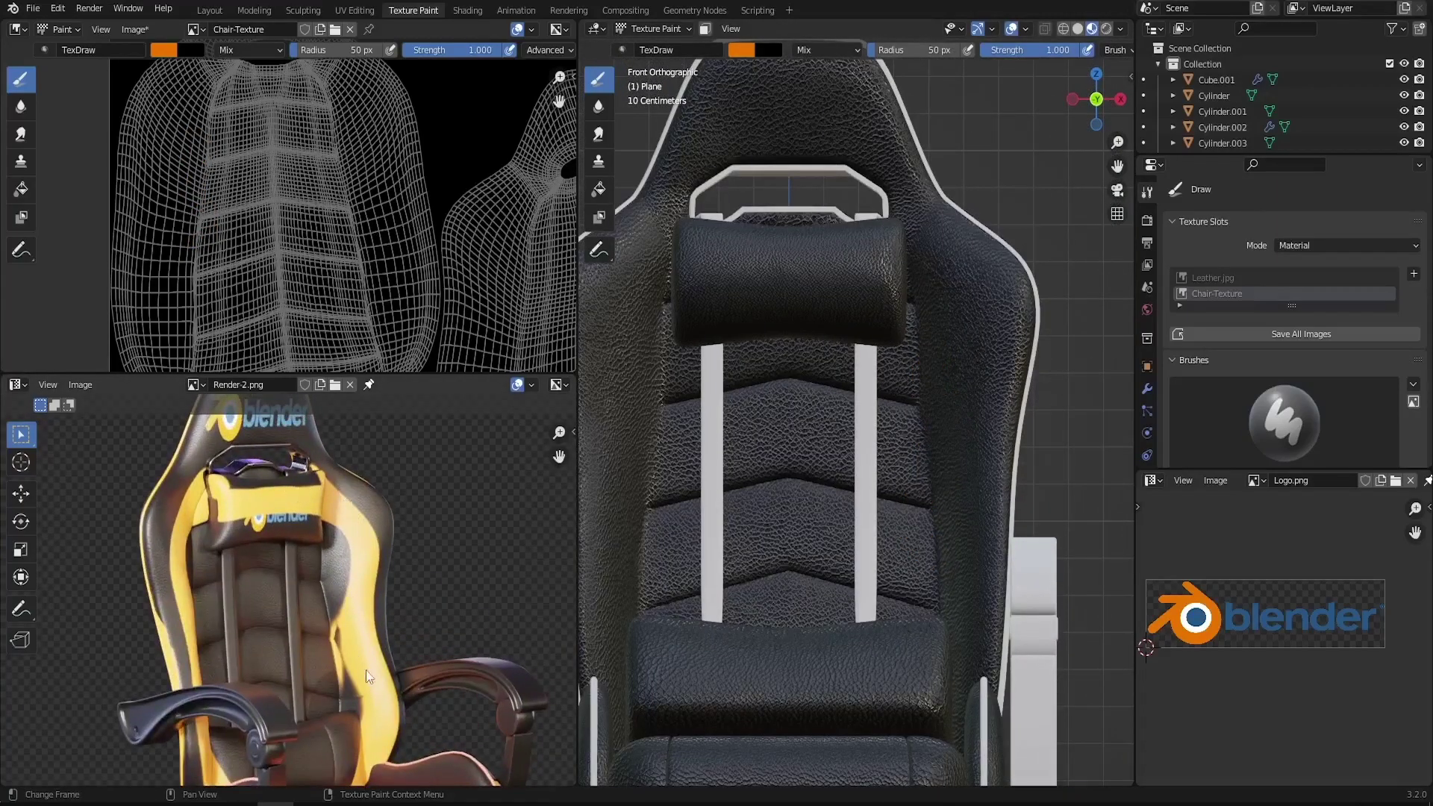
middle_click_drag(361, 702, 354, 677)
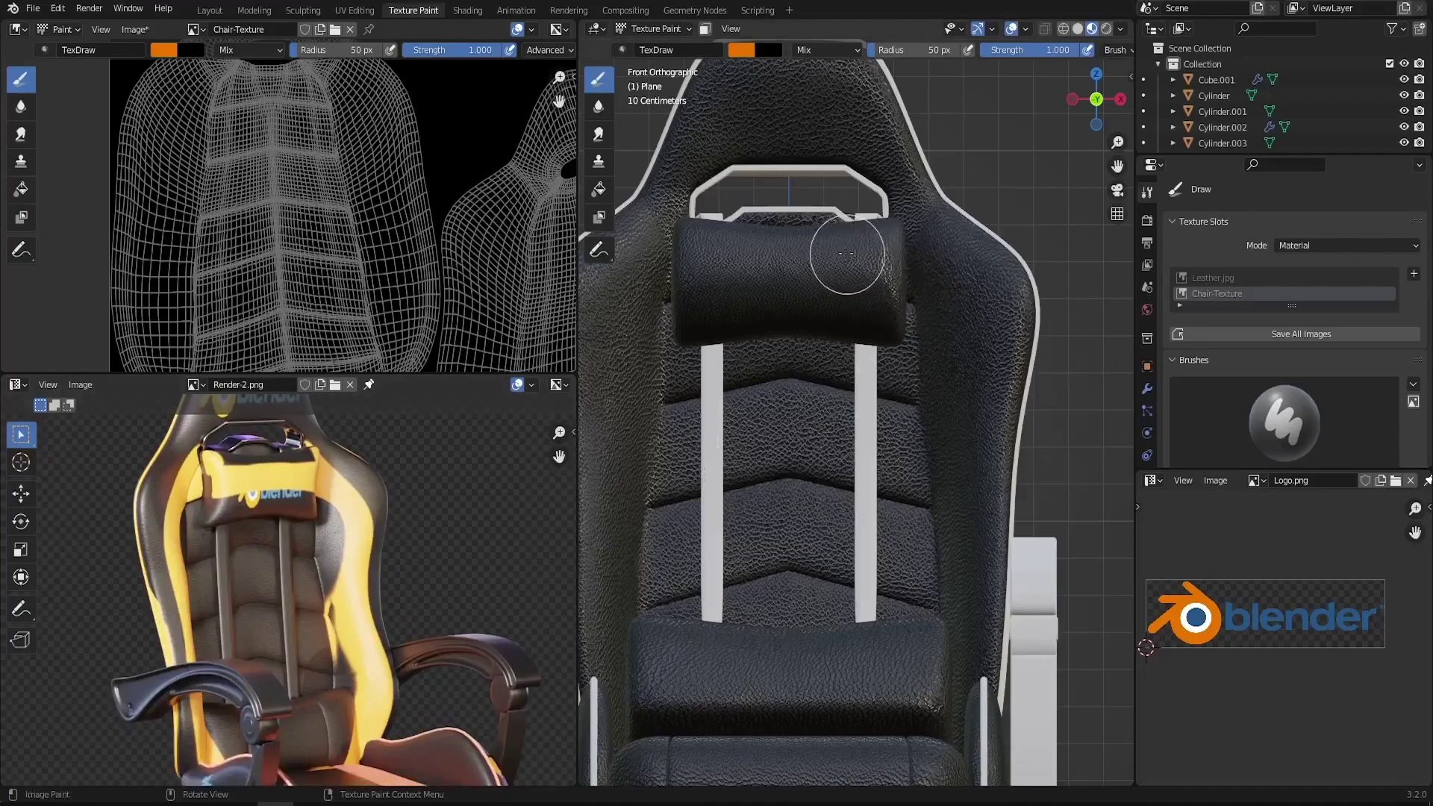
mouse_move(822, 239)
left_mouse_down()
mouse_move(938, 262)
mouse_move(976, 320)
mouse_move(956, 457)
mouse_move(963, 635)
mouse_move(909, 746)
left_mouse_up()
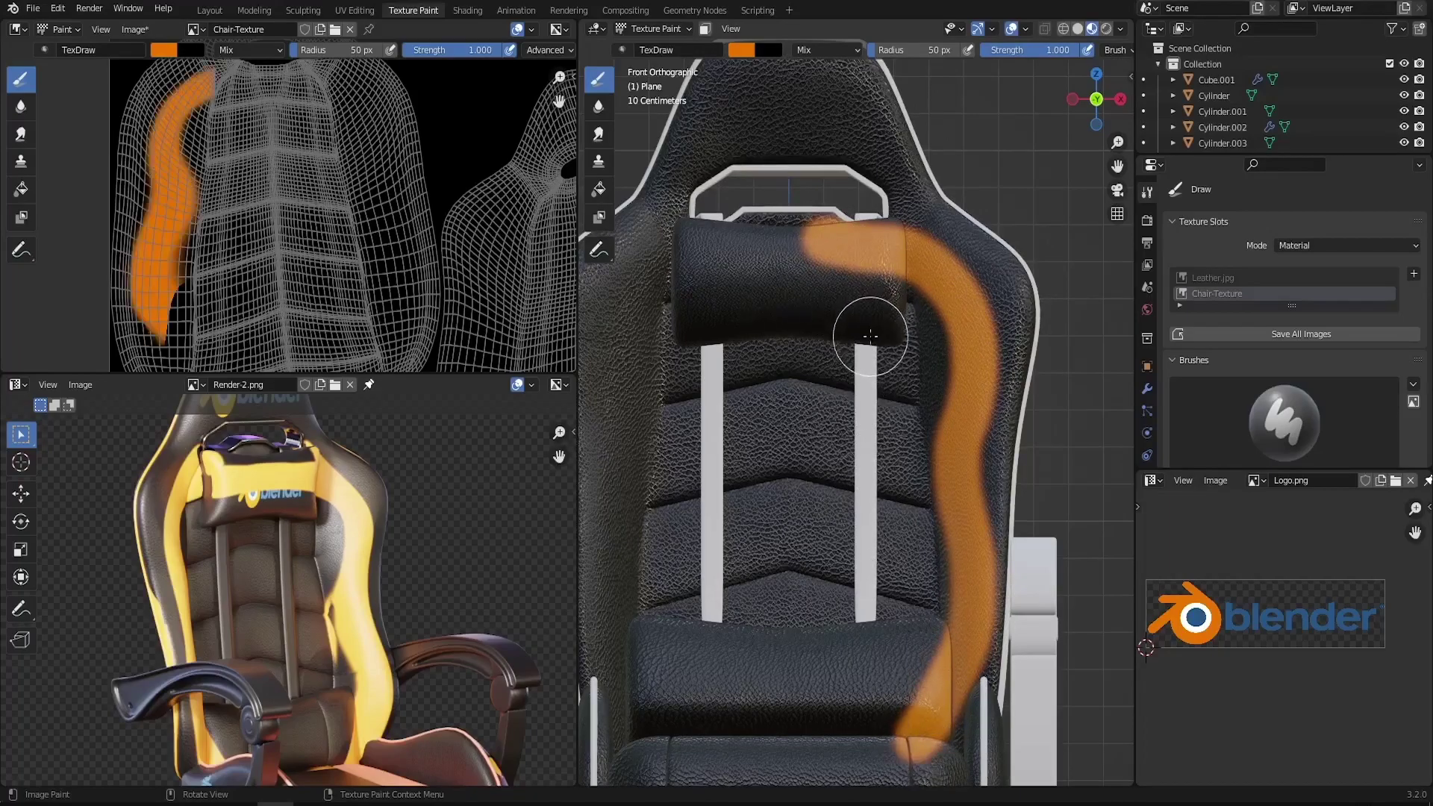
key("ctrl+z")
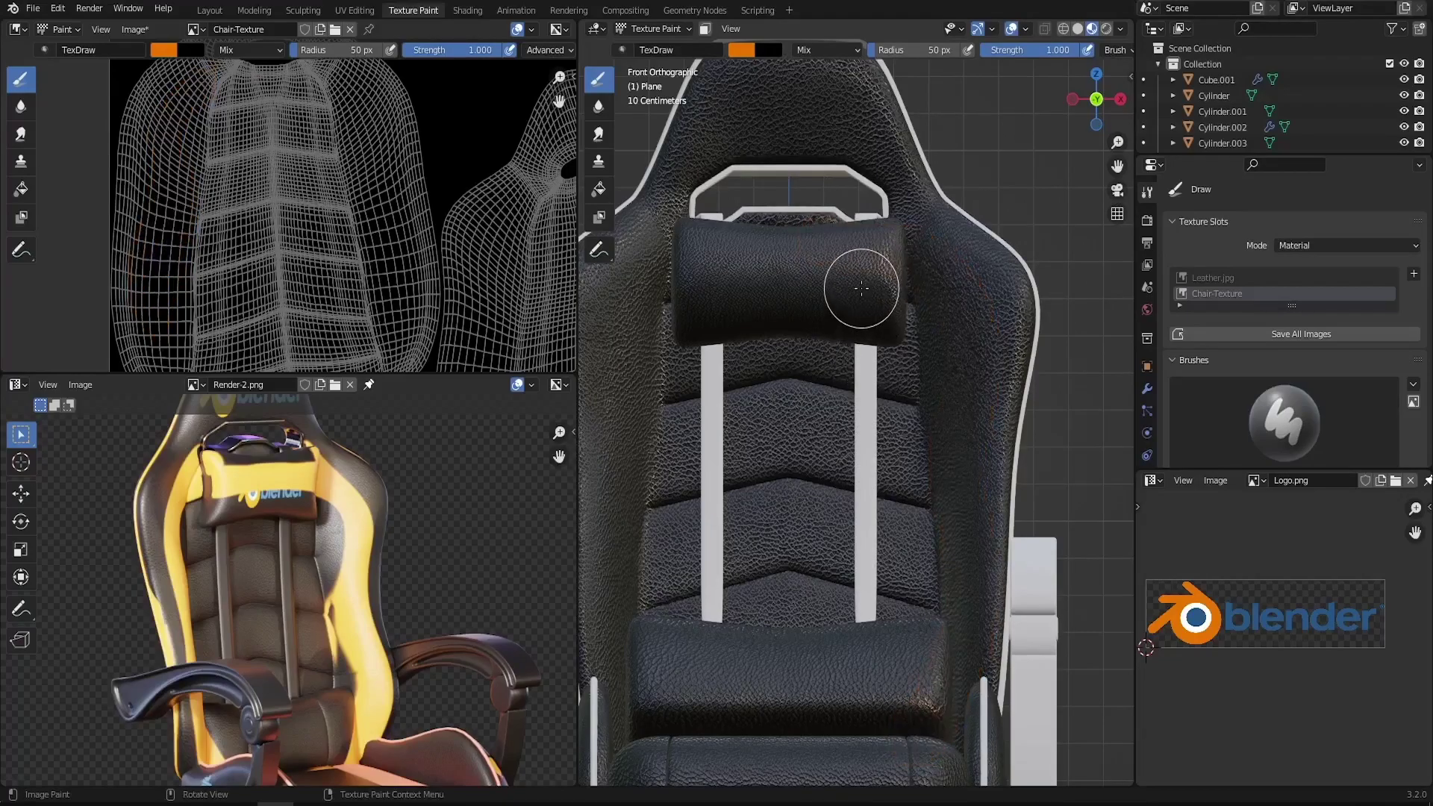
Enable the paint mask for face selection so that only the selected backrest faces can be painted
mouse_move(866, 293)
middle_mouse_down()
mouse_move(857, 362)
mouse_move(989, 297)
mouse_move(978, 325)
mouse_move(993, 292)
mouse_move(859, 366)
mouse_move(1002, 344)
middle_mouse_up()
key("Tab")
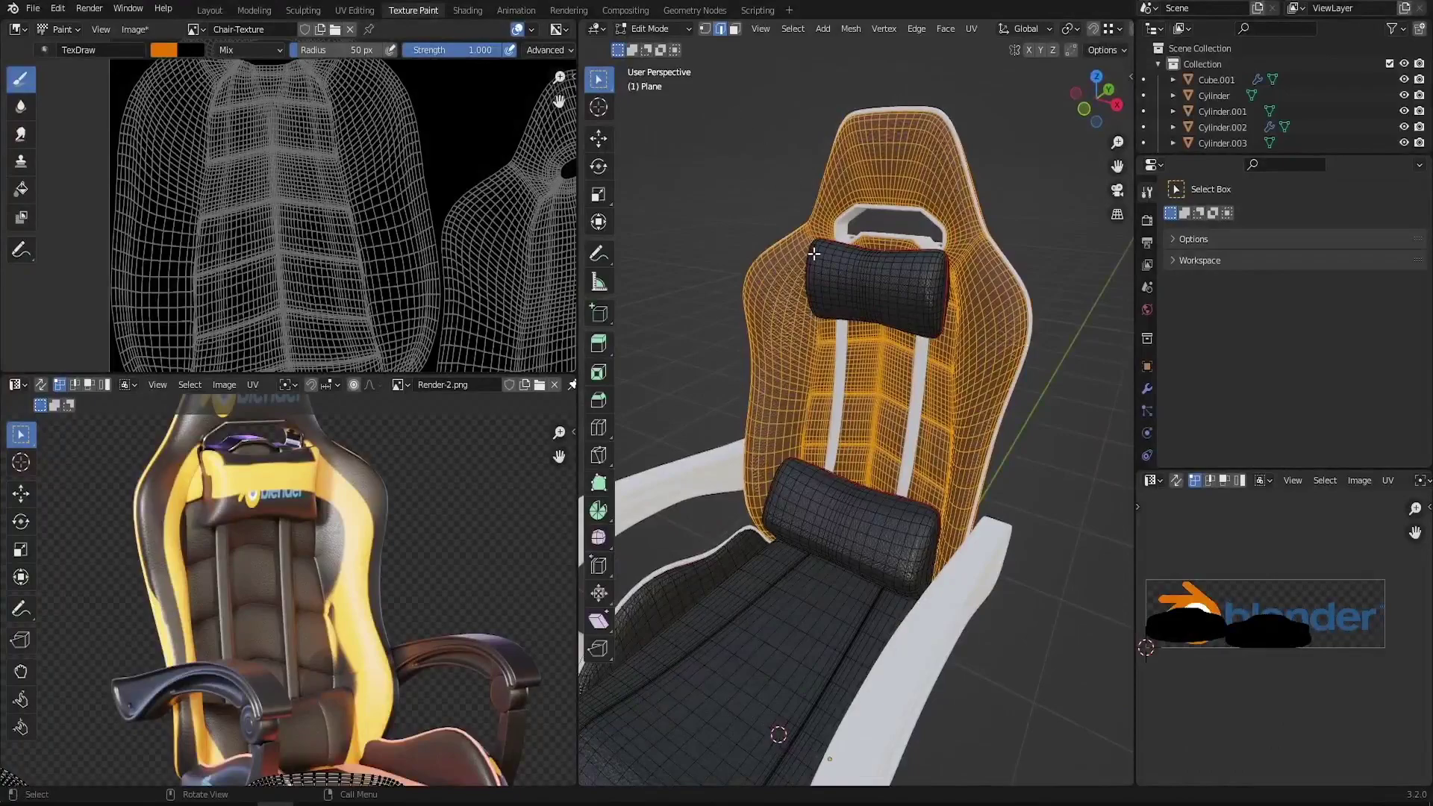
key("Tab")
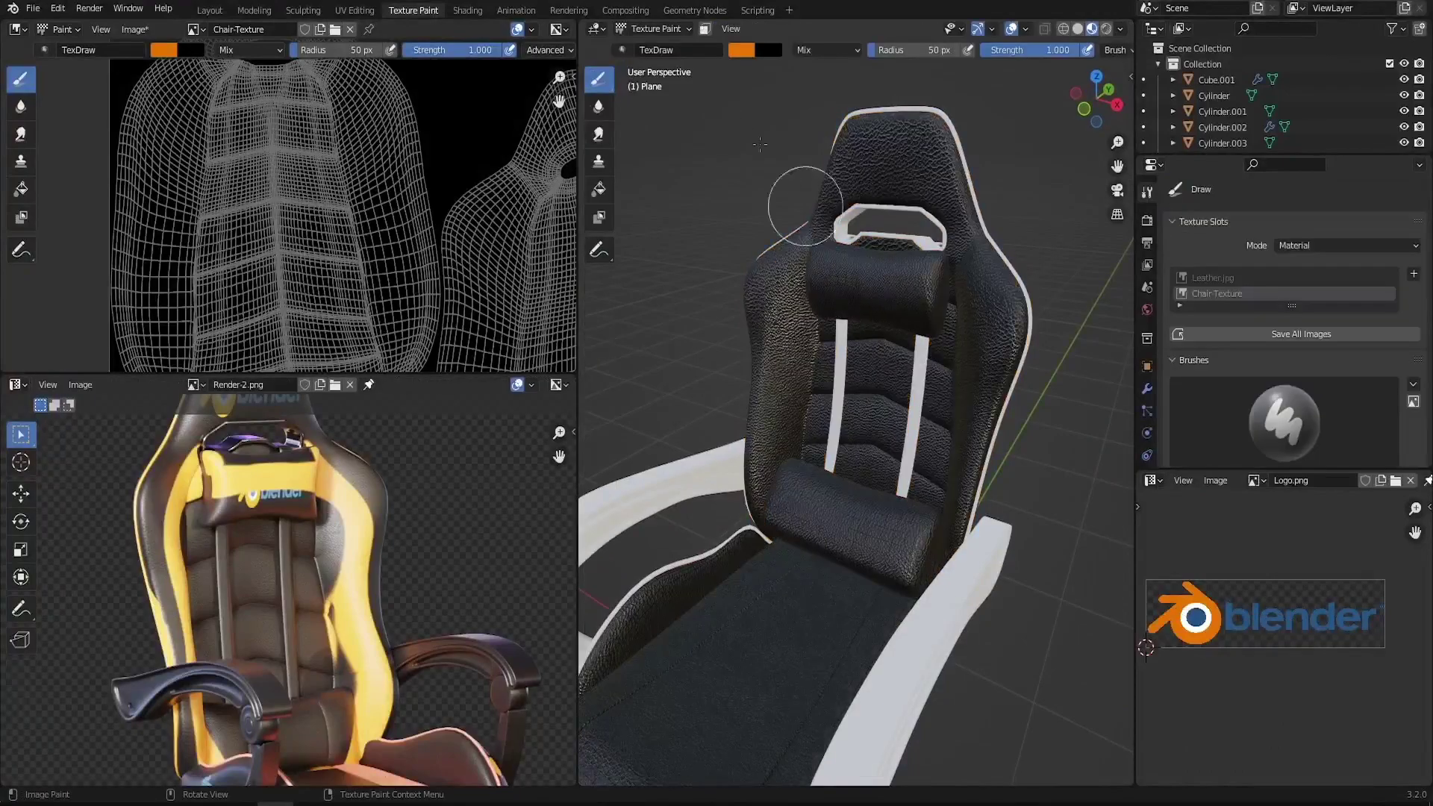
left_click(706, 31)
middle_click_drag(874, 411, 918, 391)
scroll(942, 250, "down", 2)
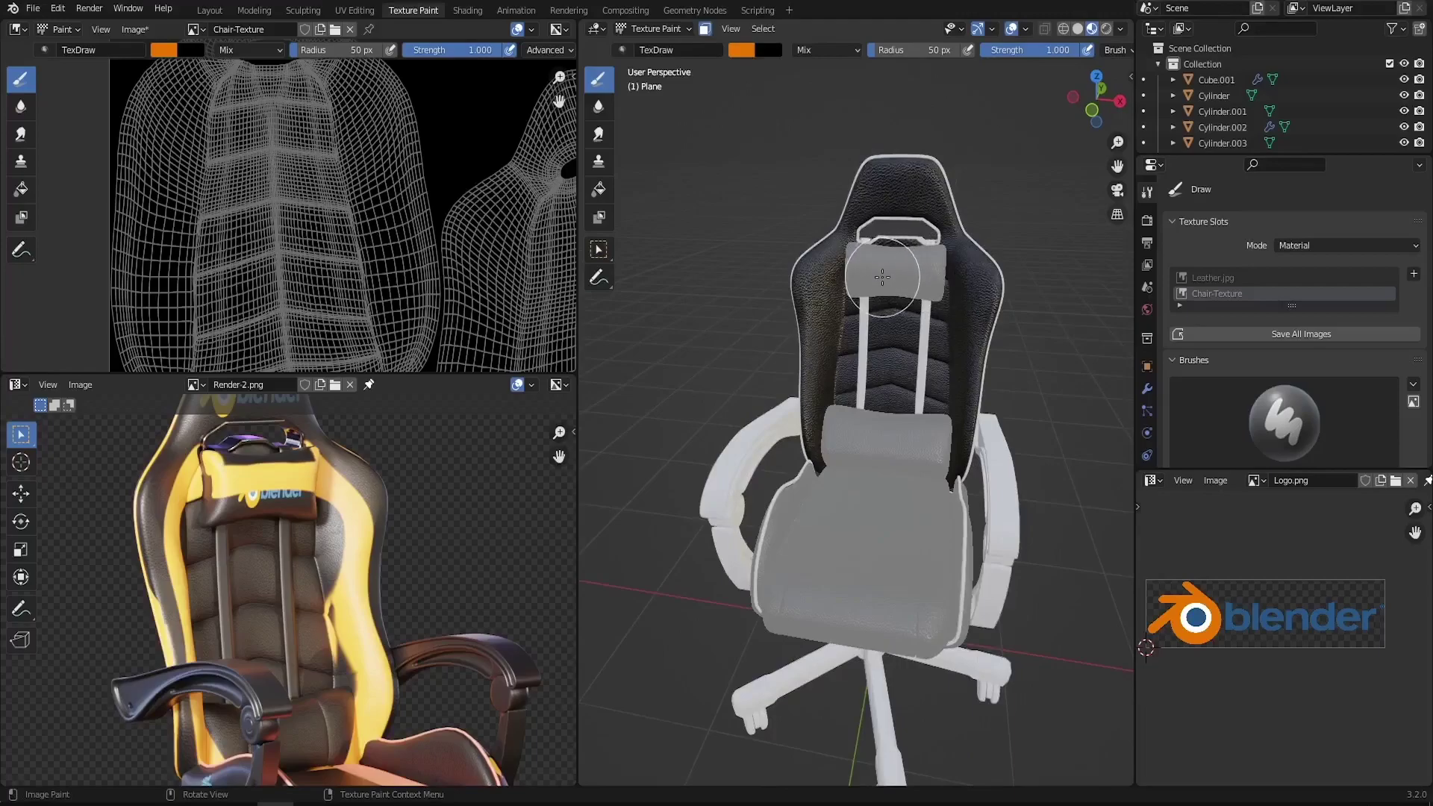
mouse_move(916, 526)
middle_mouse_down()
mouse_move(826, 509)
mouse_move(820, 549)
mouse_move(892, 522)
middle_mouse_up()
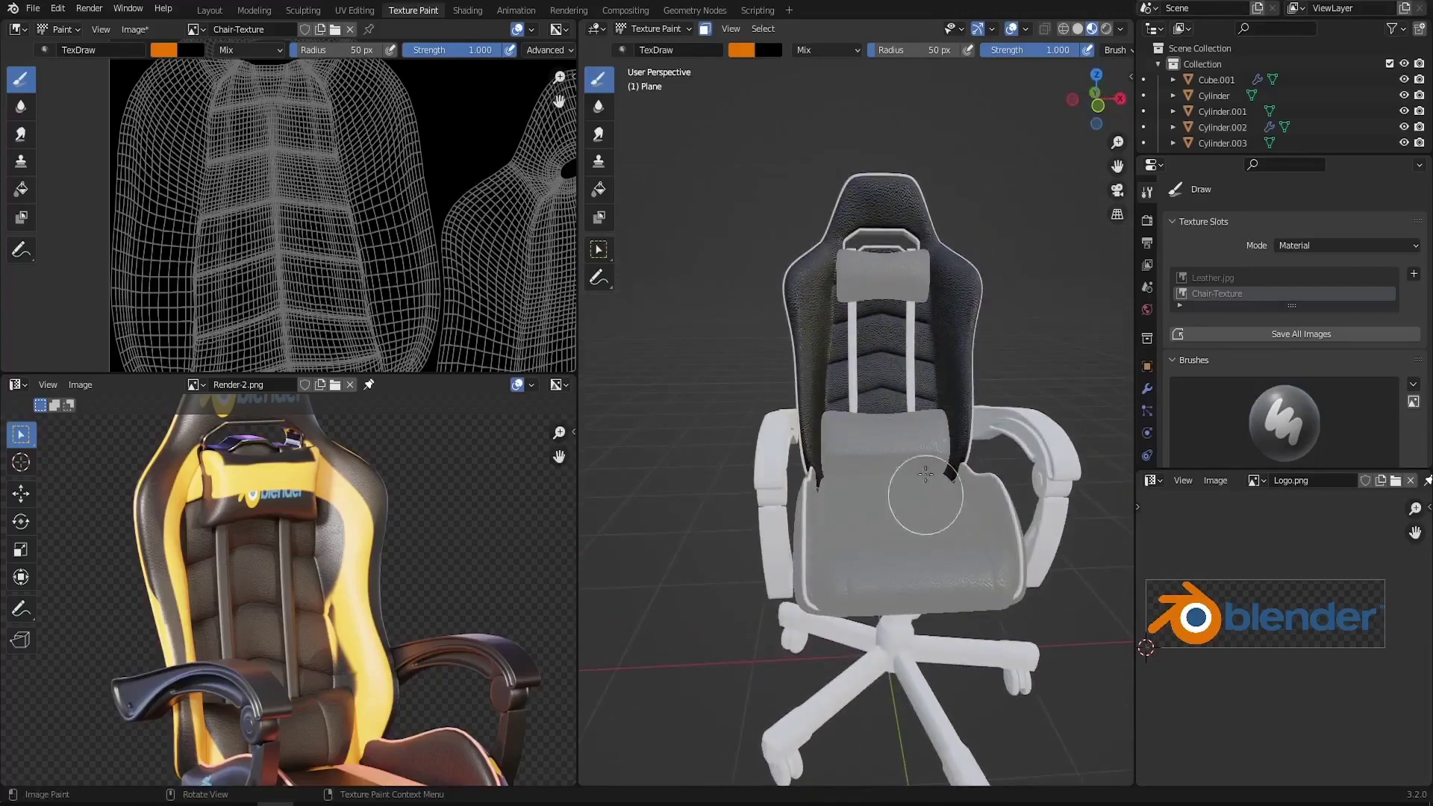
scroll(925, 495, "up", 5)
Try an orange patch on the masked backrest's side bolster, check it from an angle, and undo it
mouse_move(931, 374)
left_mouse_down()
mouse_move(929, 299)
mouse_move(947, 291)
mouse_move(938, 356)
left_mouse_up()
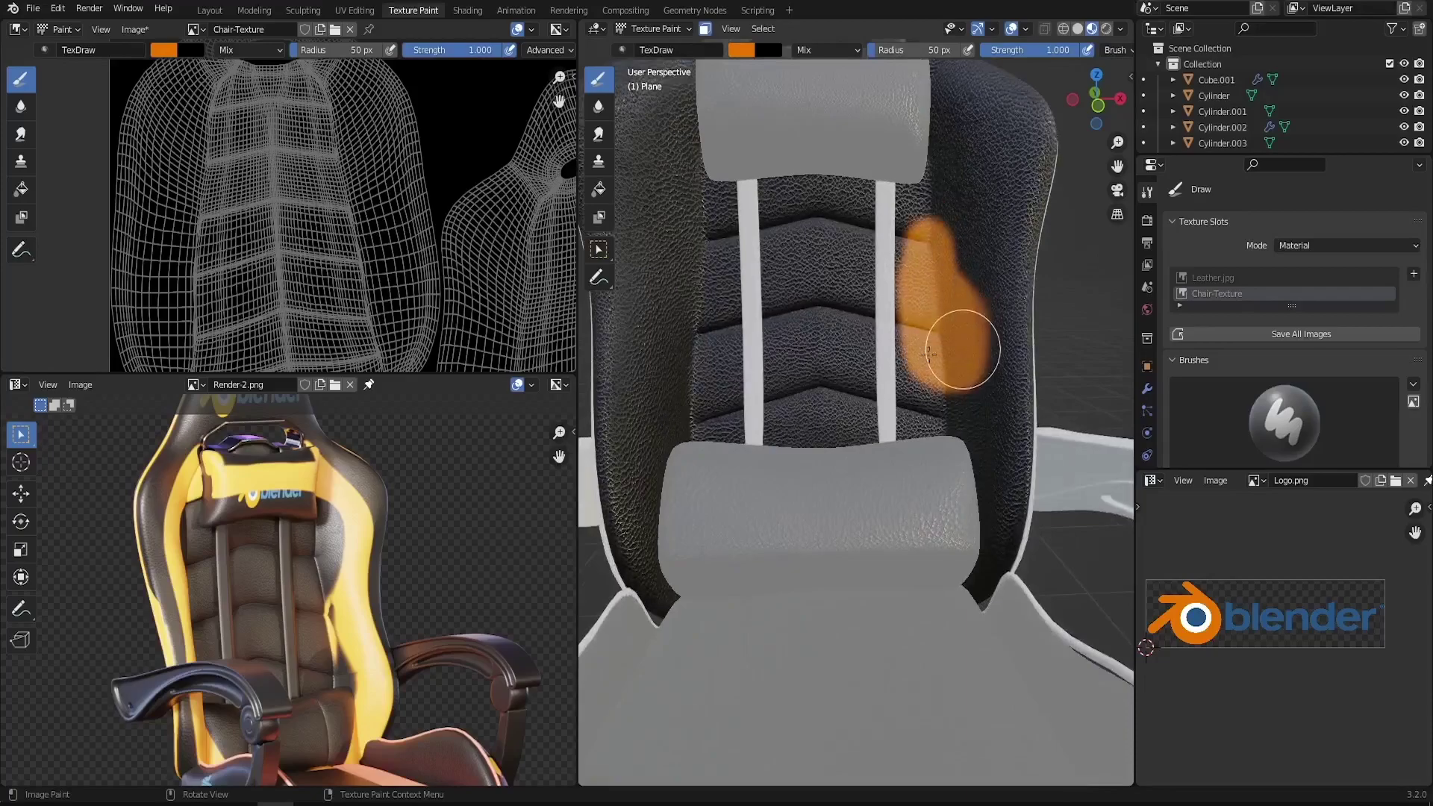
scroll(939, 355, "down", 4)
middle_click_drag(939, 355, 911, 385)
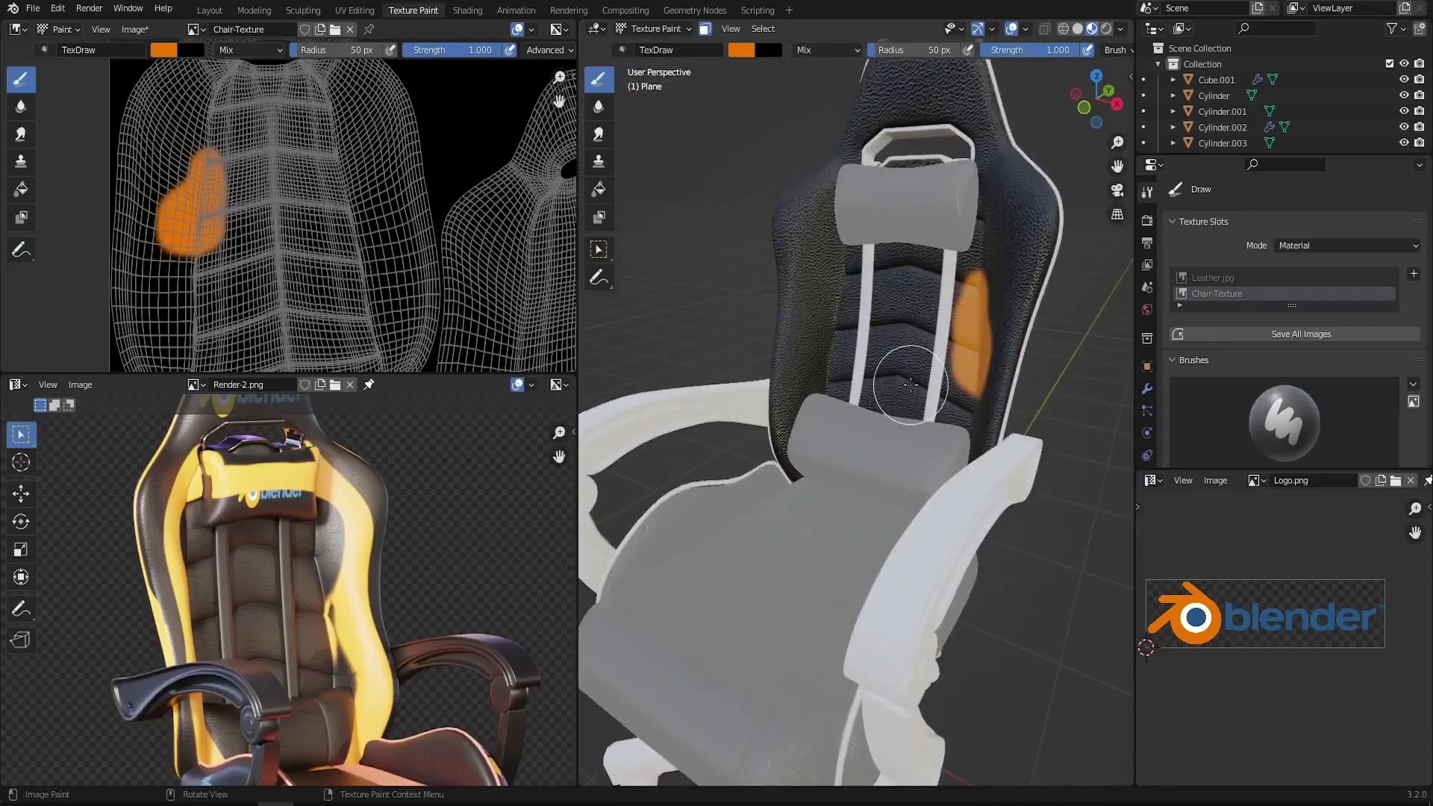
key("ctrl+z")
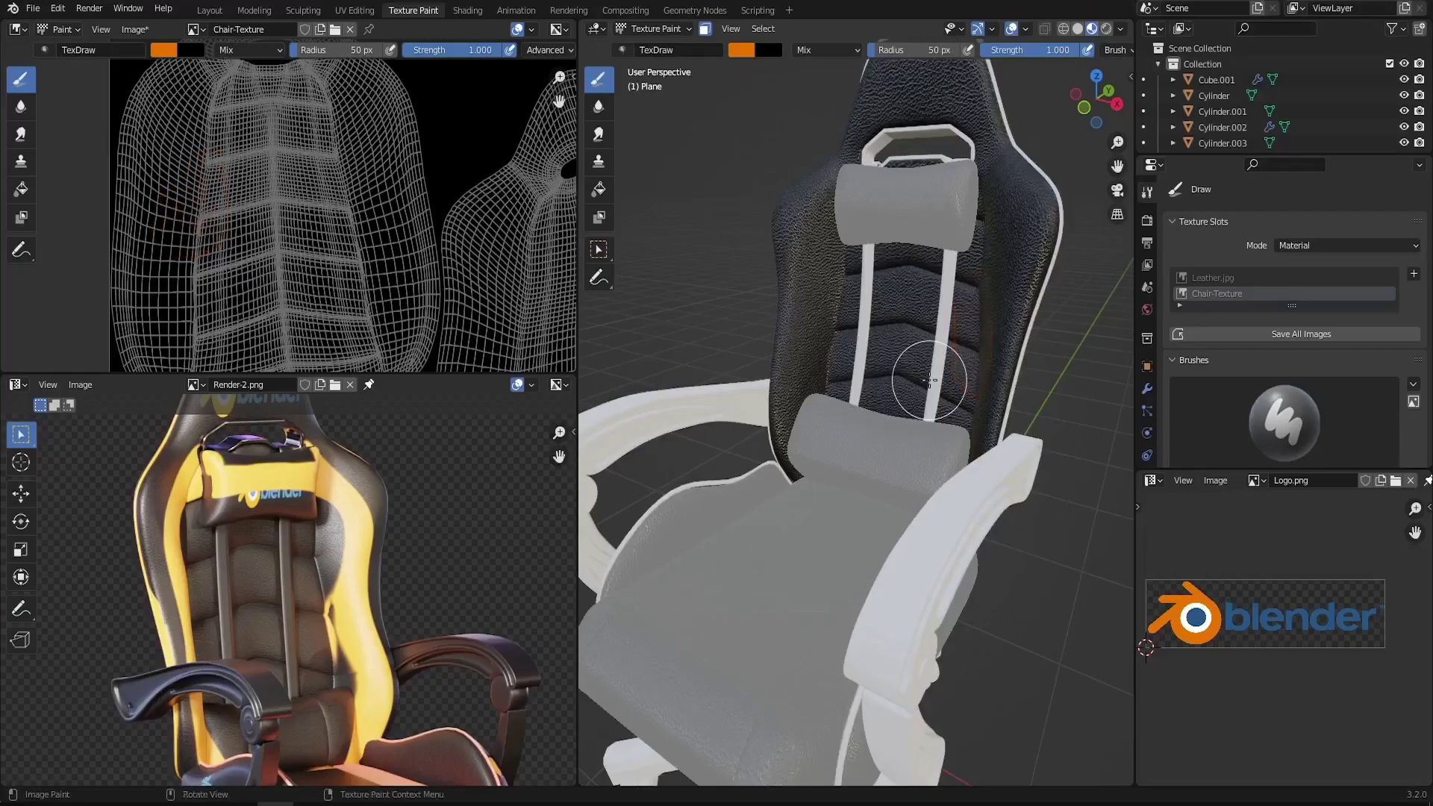
Inspect the backrest mesh around the headrest pillow in front-view wireframe and return to Material Preview
key("KP_1")
scroll(933, 378, "up", 5)
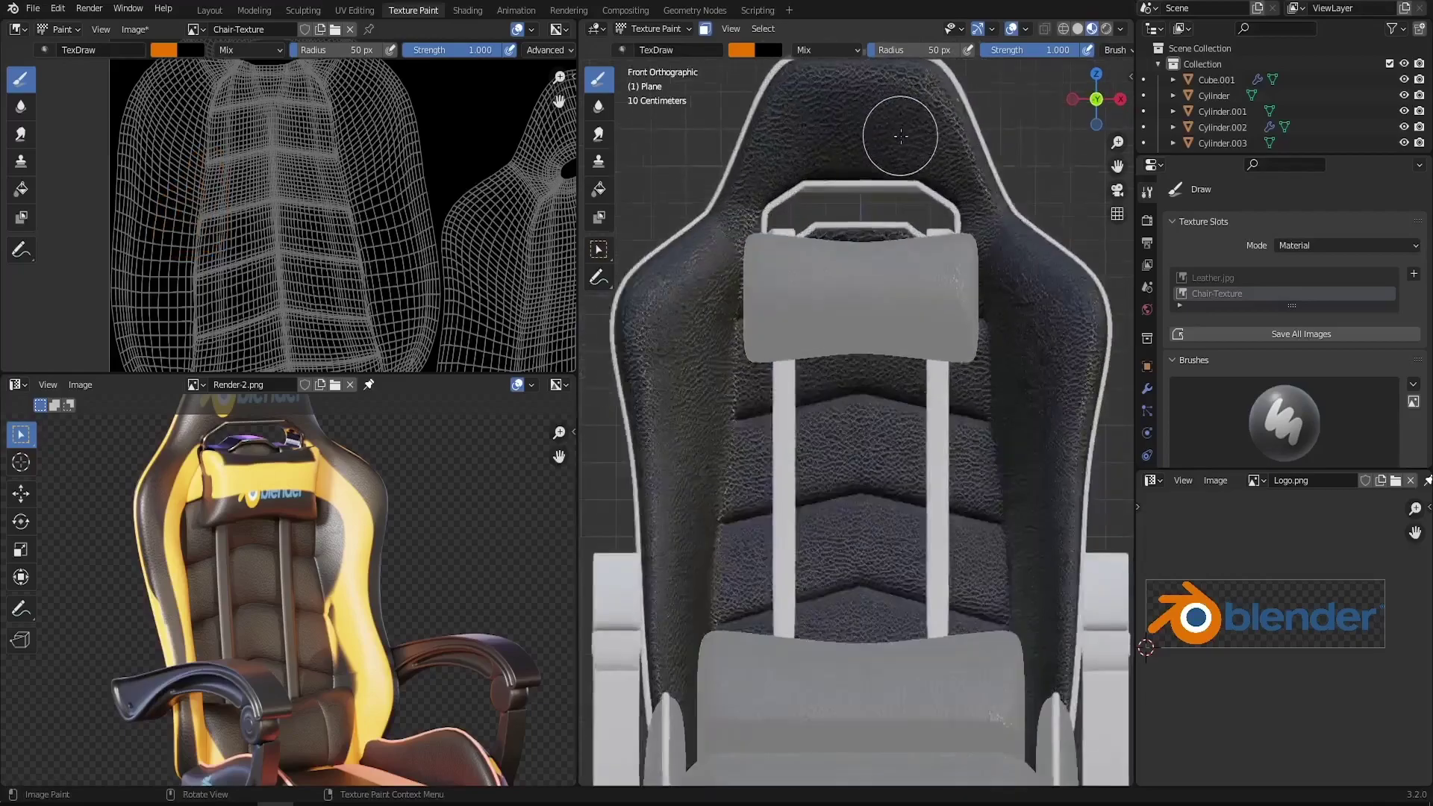
key("z")
left_click(849, 254)
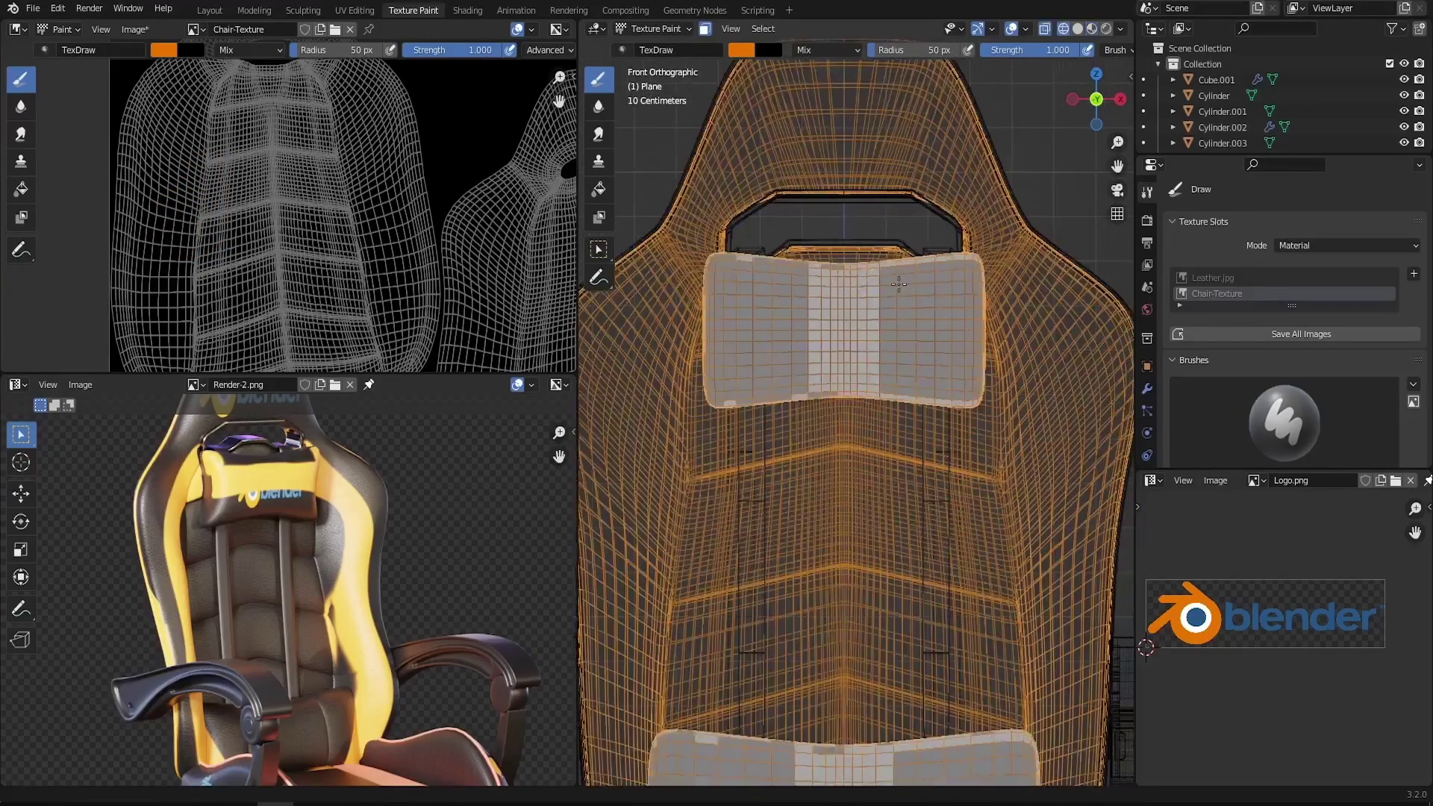
scroll(814, 290, "up", 4)
key("z")
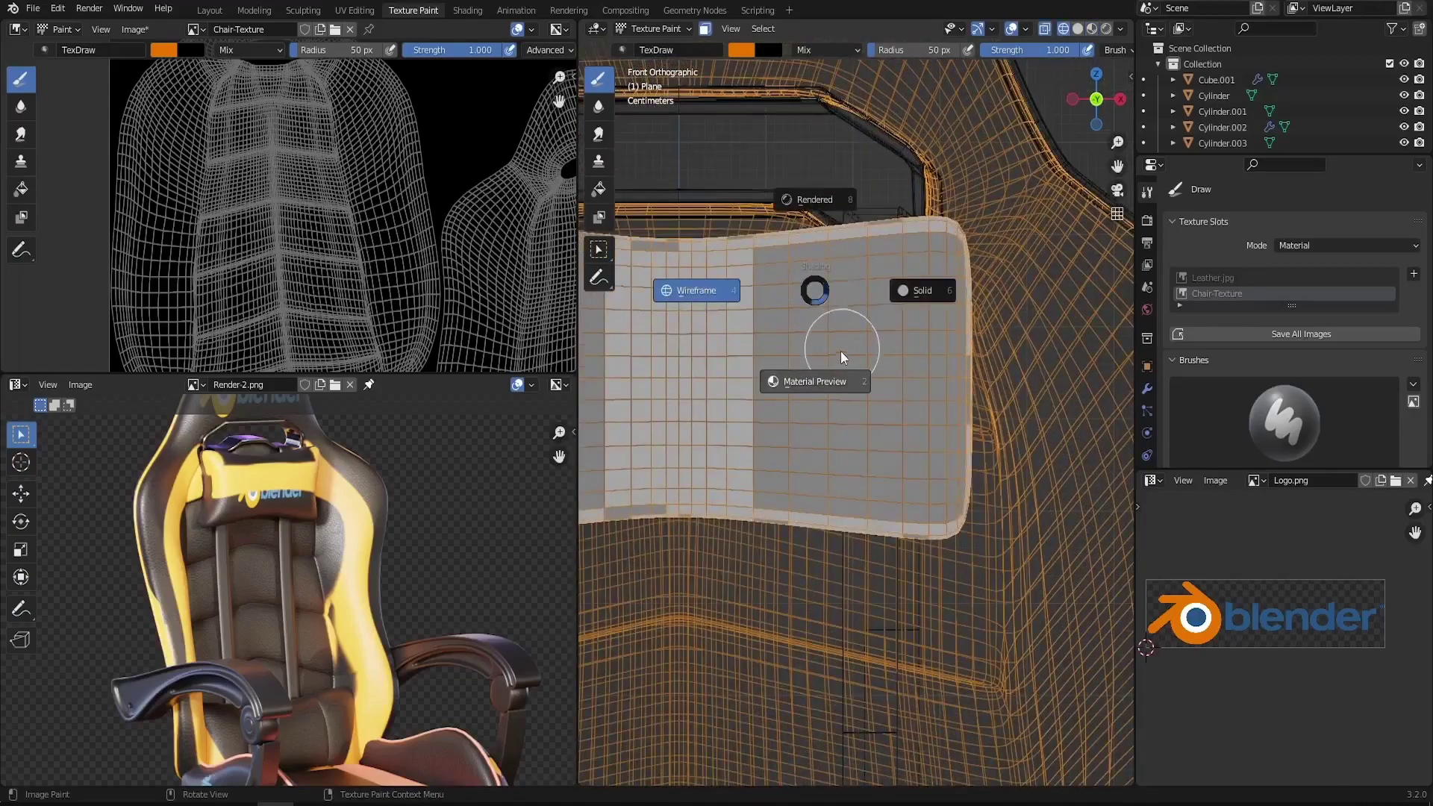
left_click(830, 379)
scroll(990, 320, "down", 2)
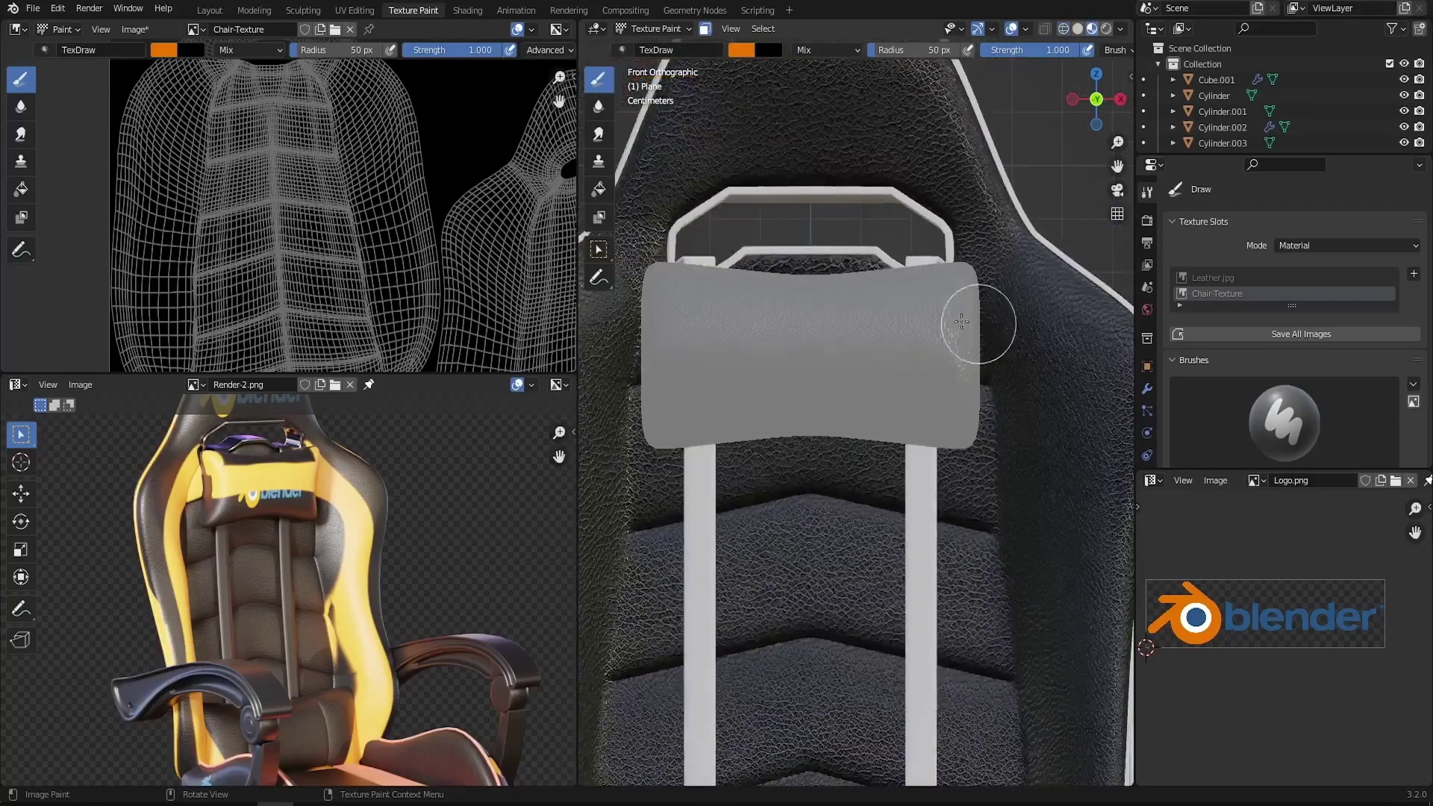
Try an orange stroke curving from behind the headrest pillow onto the side bolster, compare it with Render-2, and undo it
mouse_move(872, 282)
left_mouse_down()
mouse_move(851, 265)
mouse_move(886, 293)
mouse_move(889, 269)
mouse_move(976, 347)
left_mouse_up()
middle_click_drag(976, 347, 831, 287, "shift")
mouse_move(831, 287)
left_mouse_down()
mouse_move(848, 254)
mouse_move(906, 330)
mouse_move(912, 414)
left_mouse_up()
scroll(901, 301, "up", 2)
scroll(826, 239, "up", 3)
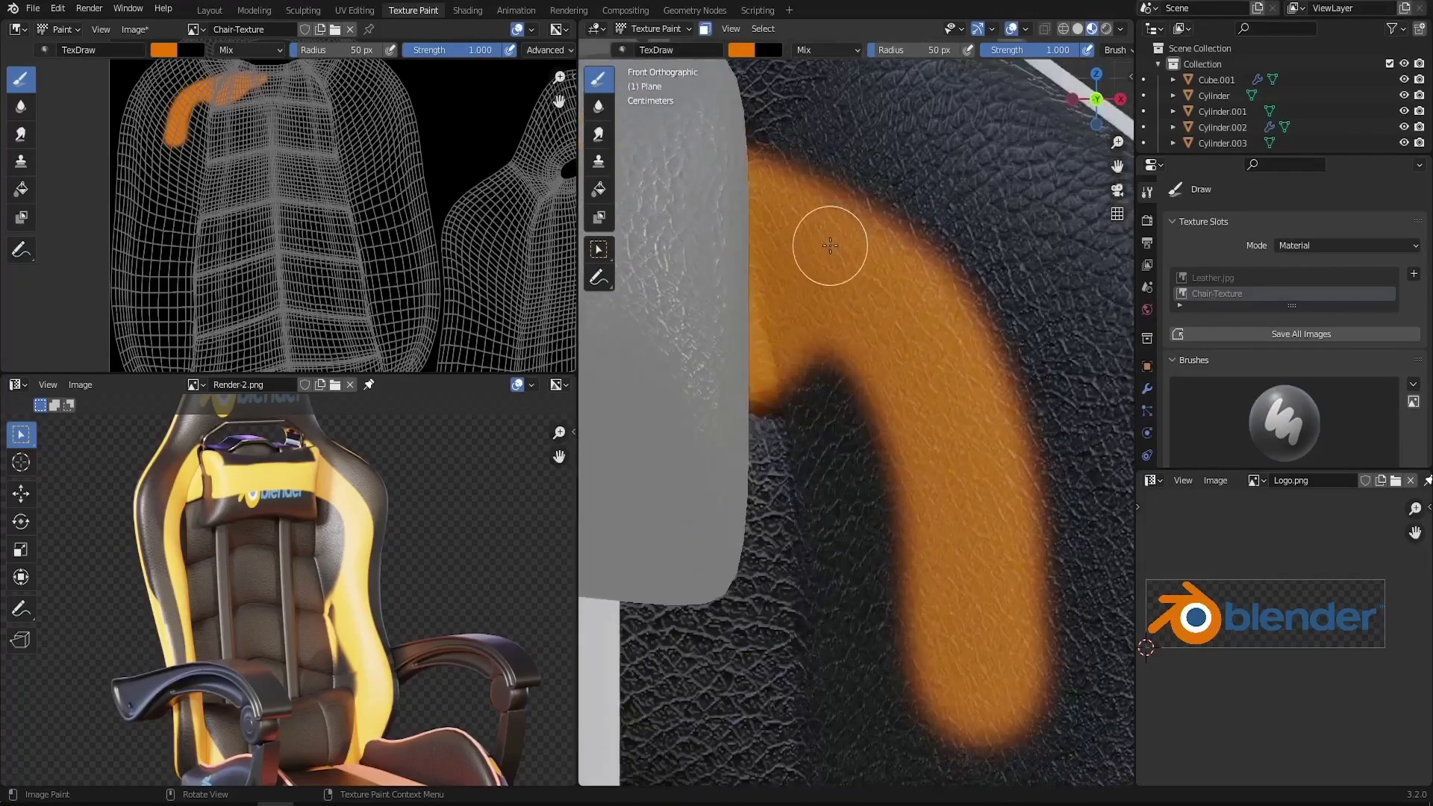
mouse_move(791, 179)
left_mouse_down()
mouse_move(794, 166)
mouse_move(895, 224)
mouse_move(982, 359)
mouse_move(1016, 459)
left_mouse_up()
scroll(347, 491, "up", 5)
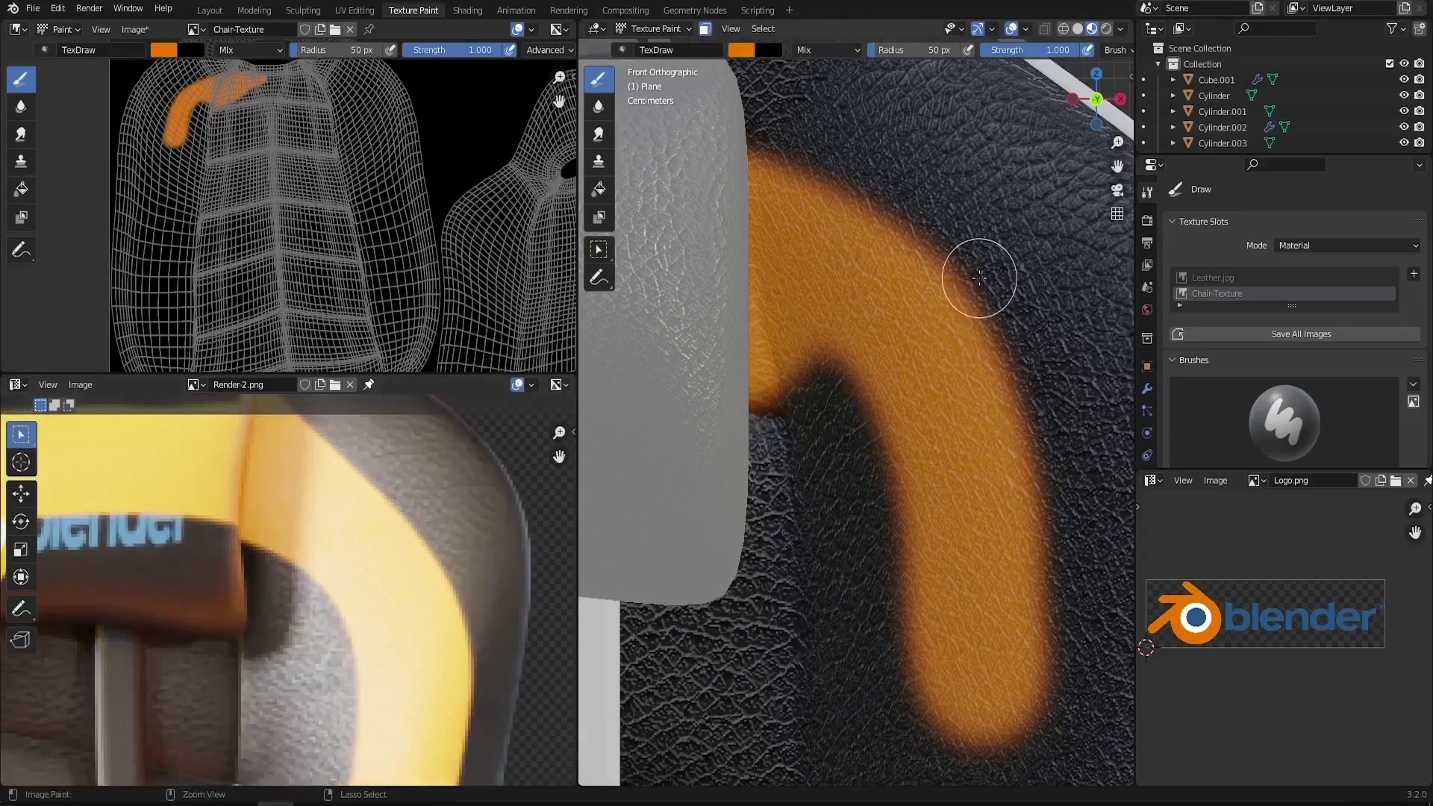
key("ctrl+z")
scroll(1034, 340, "down", 4)
key("ctrl+z")
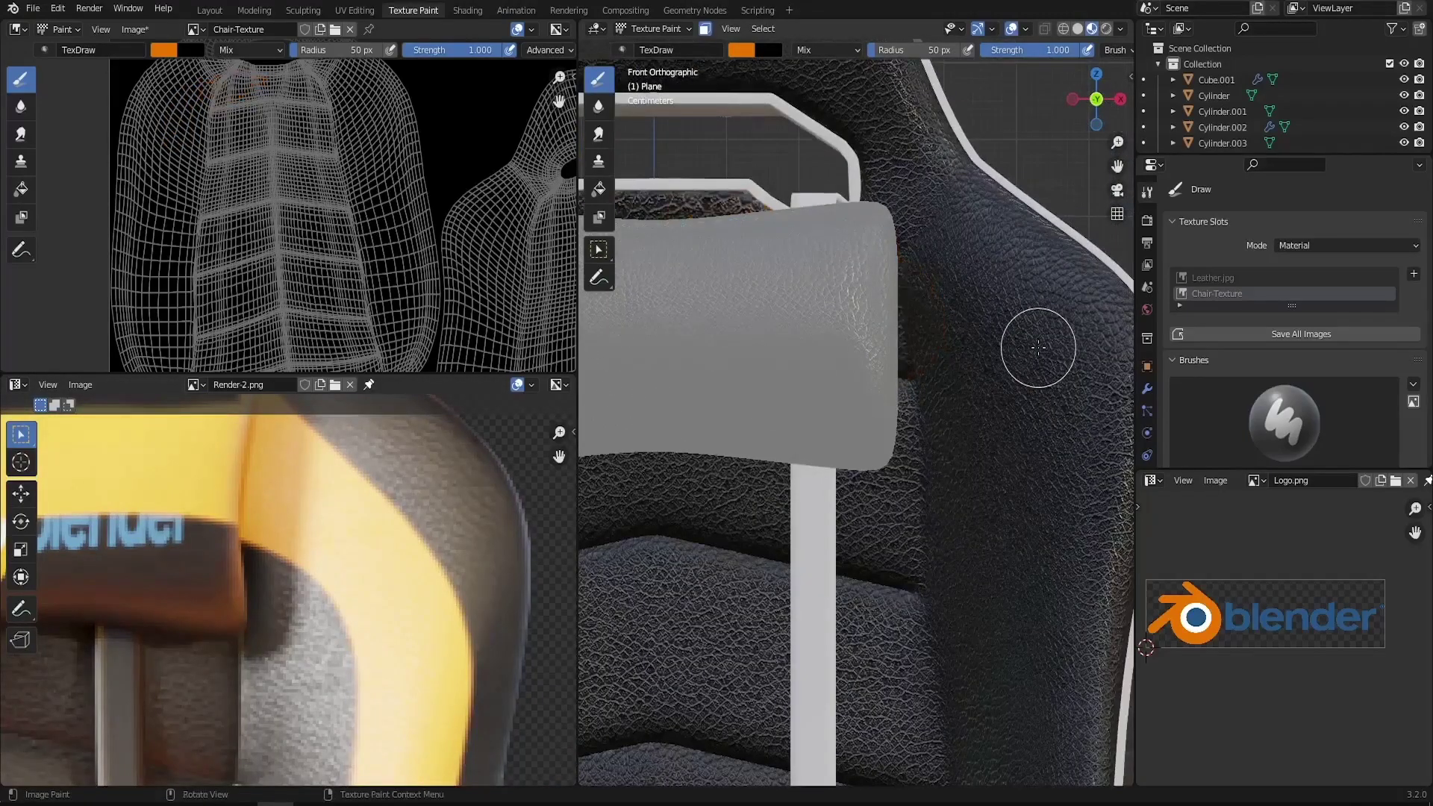
Set the paint brush strength to 10
scroll(1034, 342, "down", 3)
middle_click_drag(888, 263, 887, 304, "shift")
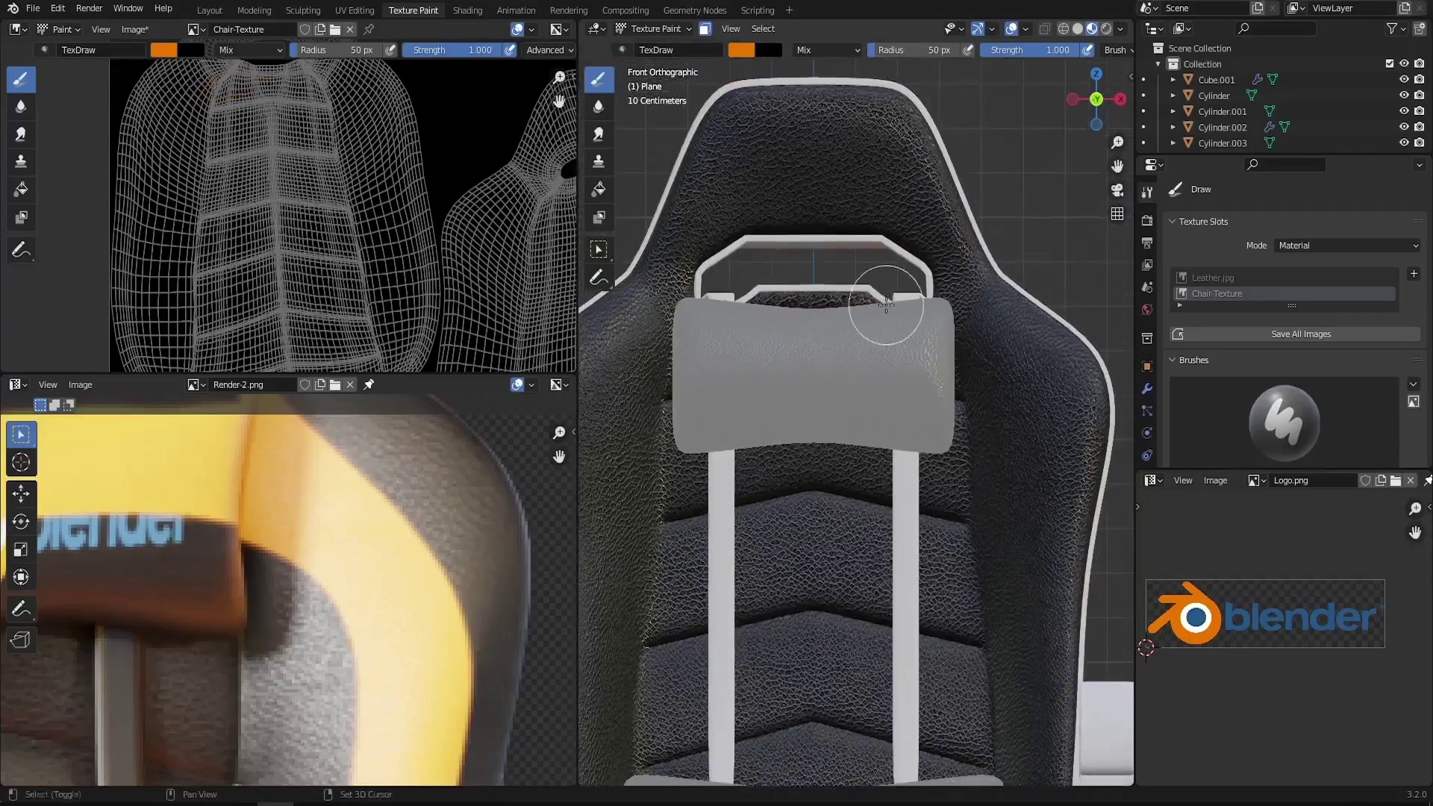
left_click(1032, 51)
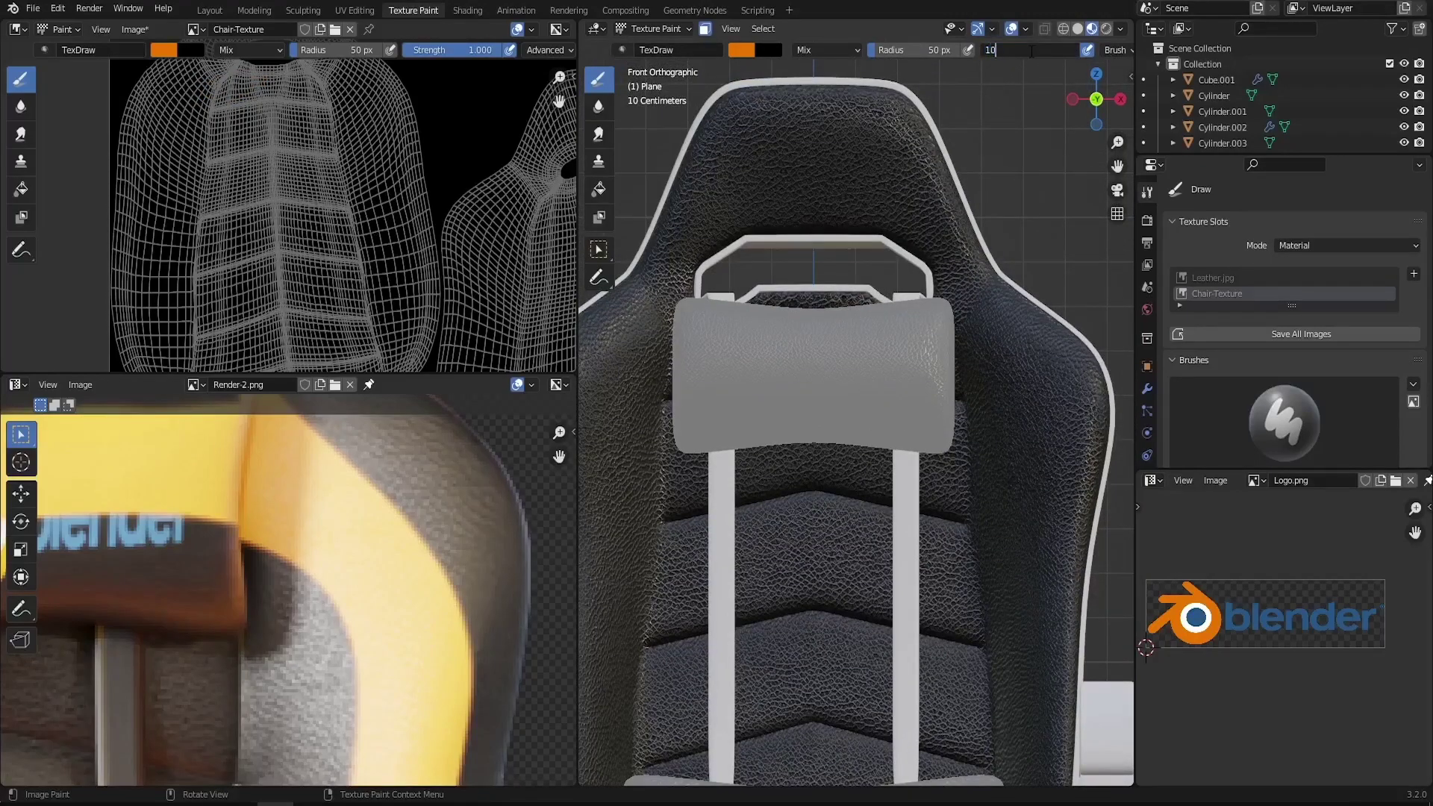
key("Return")
Try a long orange stroke from the headrest pillow down the side bolster with the stronger brush, and undo it
scroll(1018, 396, "up", 3)
mouse_move(864, 281)
left_mouse_down()
mouse_move(1024, 400)
mouse_move(1008, 720)
left_mouse_up()
middle_click_drag(997, 584, 970, 381, "shift")
scroll(970, 381, "down", 3)
key("ctrl+z")
Paint a short orange band across the backrest behind the headrest pillow, ending just past the pillow's side
scroll(774, 217, "down", 2)
left_click_drag(774, 217, 946, 268)
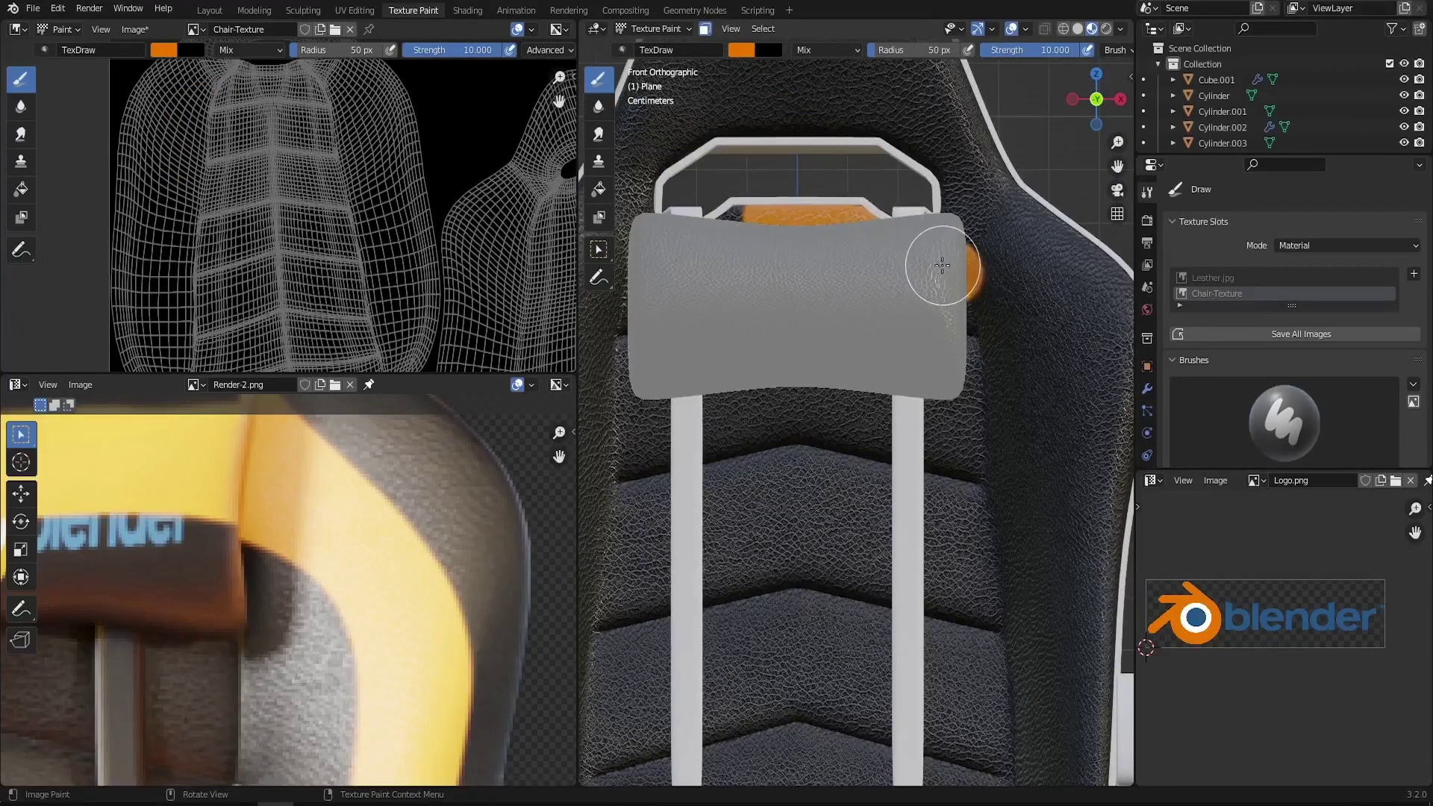
scroll(923, 266, "down", 4)
scroll(886, 269, "up", 2)
Try an orange stripe down the side bolster with a 36 px brush, and undo it in the maximized 3D view
key("f")
left_click(918, 298)
mouse_move(888, 257)
left_mouse_down()
mouse_move(944, 290)
mouse_move(972, 337)
mouse_move(951, 498)
mouse_move(964, 691)
mouse_move(936, 766)
left_mouse_up()
middle_click_drag(973, 581, 971, 348, "shift")
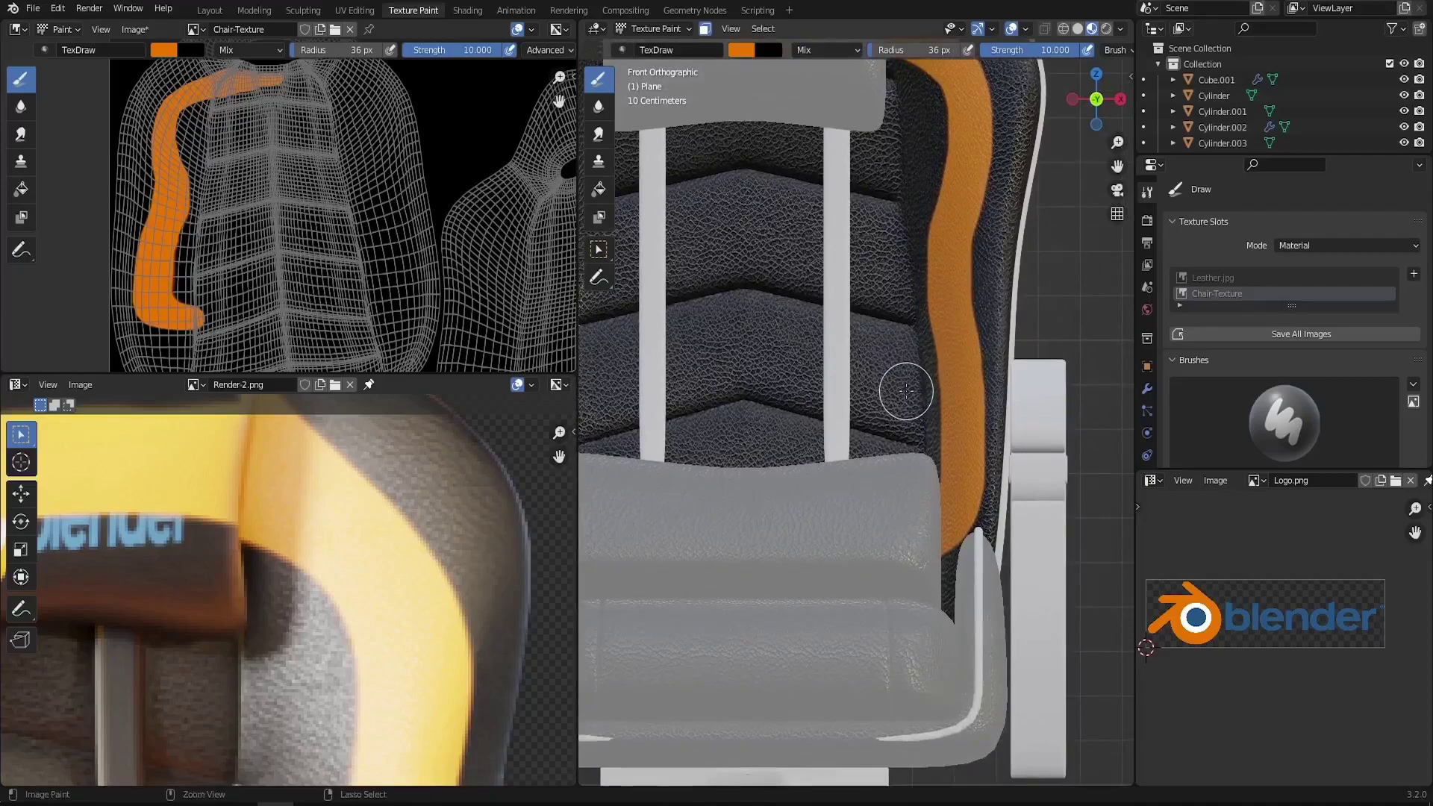
key("ctrl+space")
scroll(970, 515, "down", 3)
key("ctrl+z")
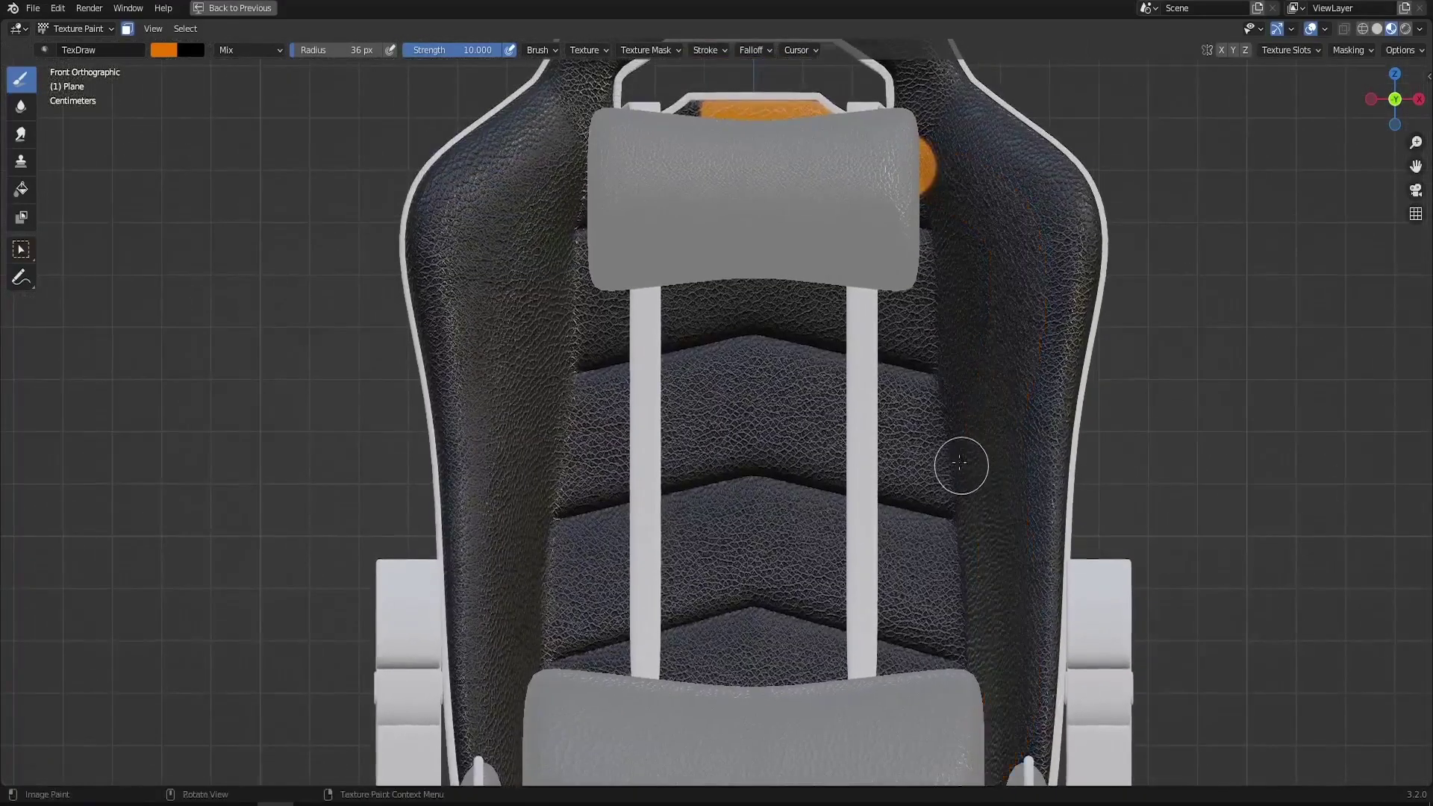
Set the brush radius to 47 px and enable Stabilize Stroke
scroll(896, 176, "down", 2)
key("f")
left_click(929, 219)
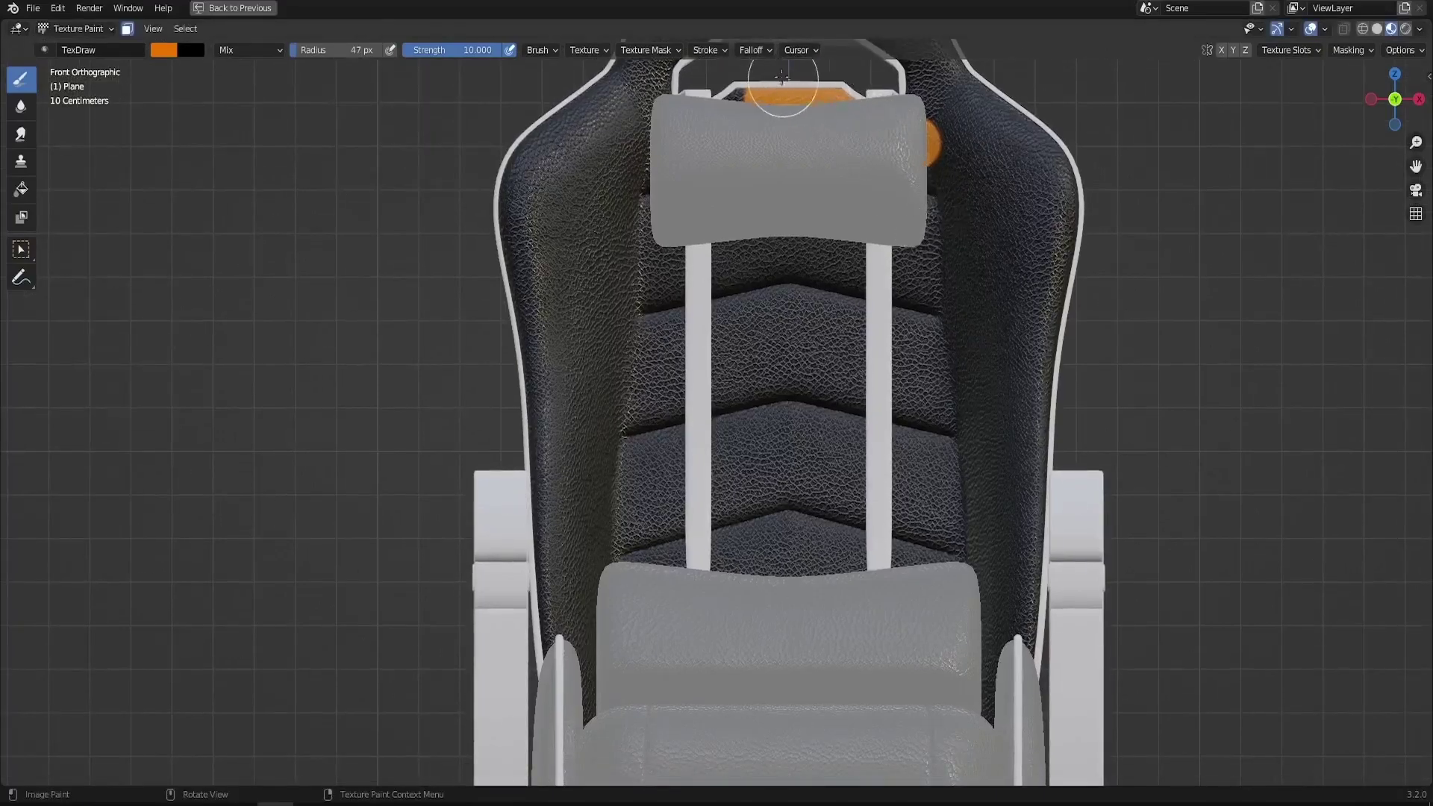
left_click(704, 50)
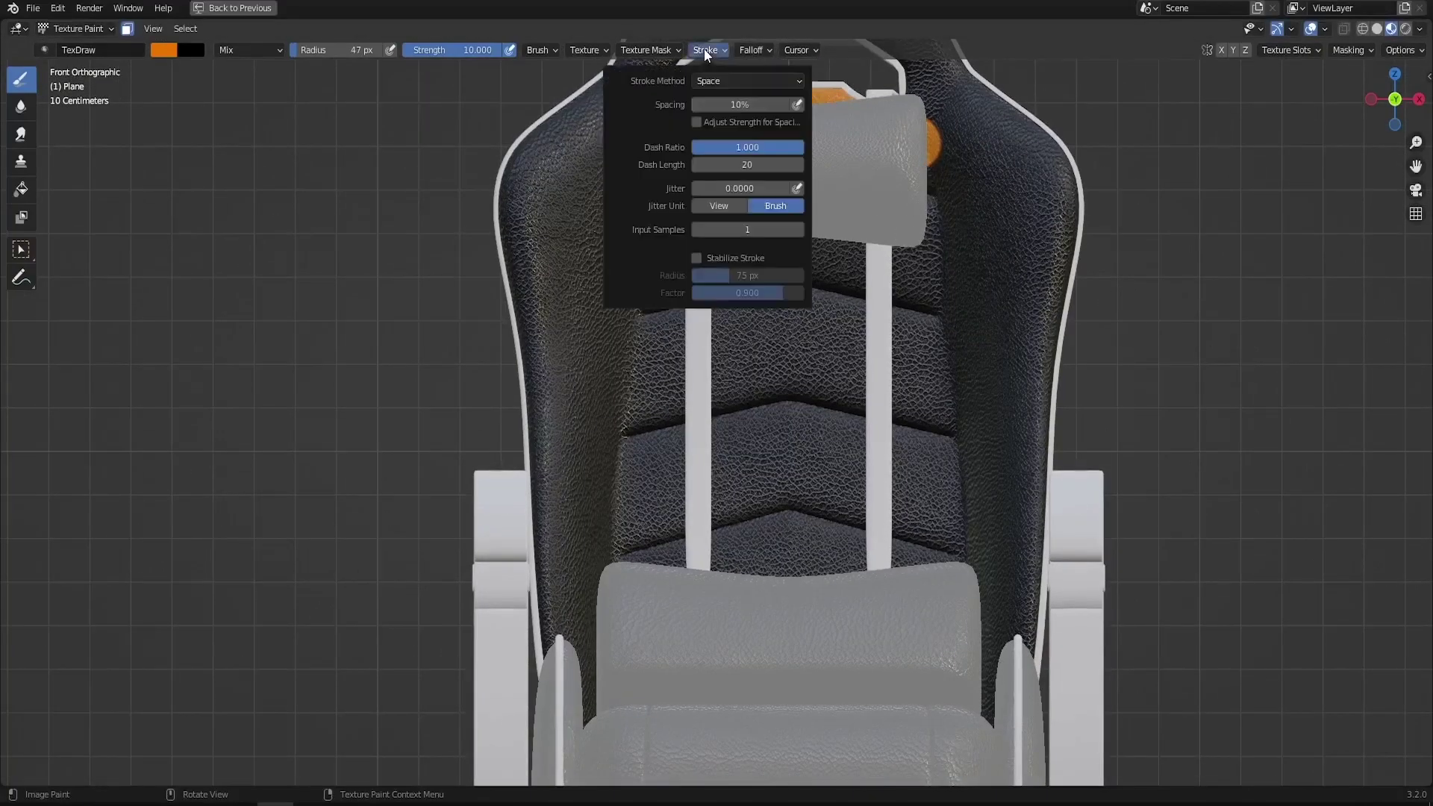
left_click(697, 259)
Paint one smooth orange stripe from the headrest pillow down the side bolster to the seat
mouse_move(936, 148)
left_mouse_down()
mouse_move(995, 166)
mouse_move(1023, 250)
mouse_move(976, 351)
mouse_move(1001, 634)
mouse_move(976, 724)
mouse_move(901, 757)
left_mouse_up()
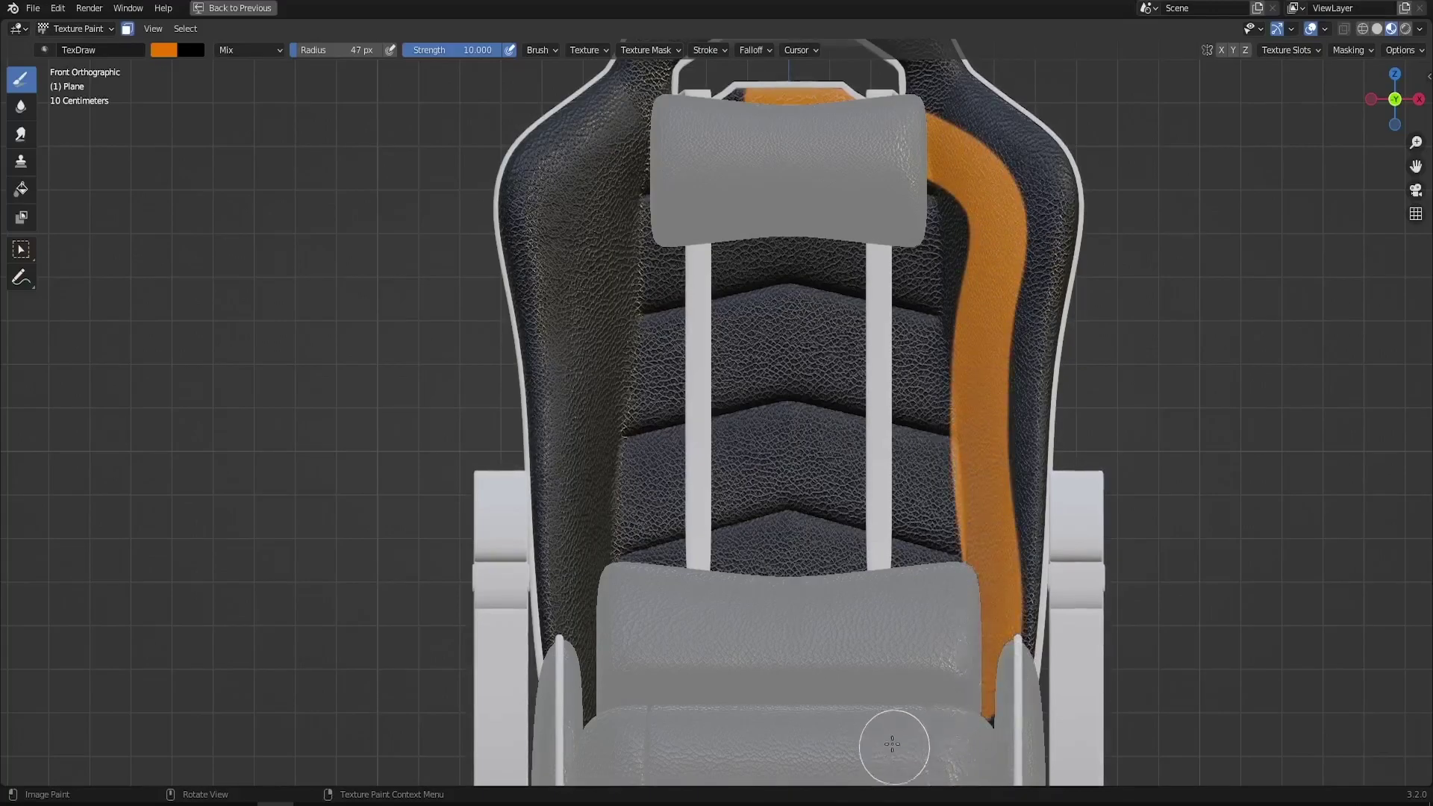
middle_click_drag(931, 347, 951, 498, "shift")
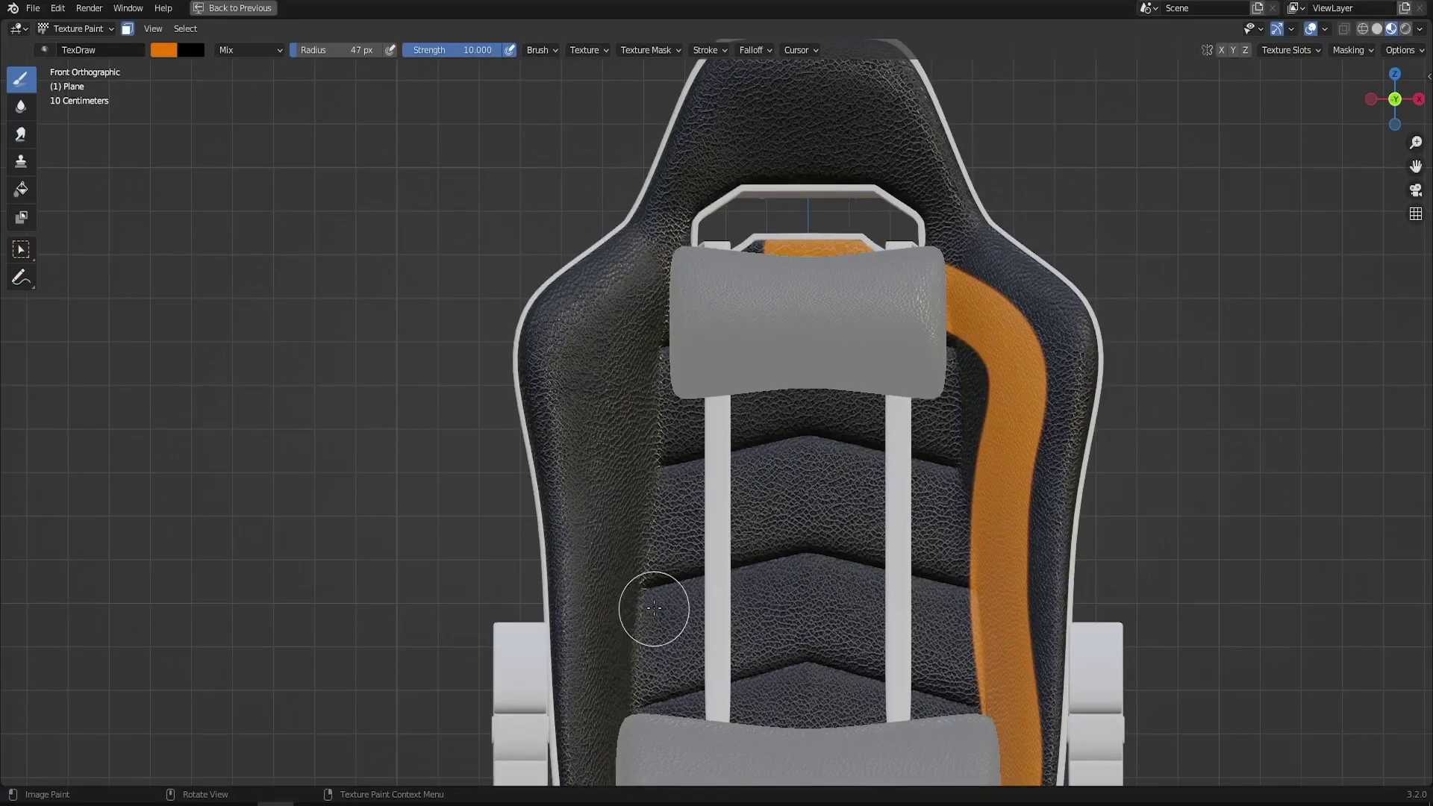
Turn on X mirror symmetry for texture painting
key("n")
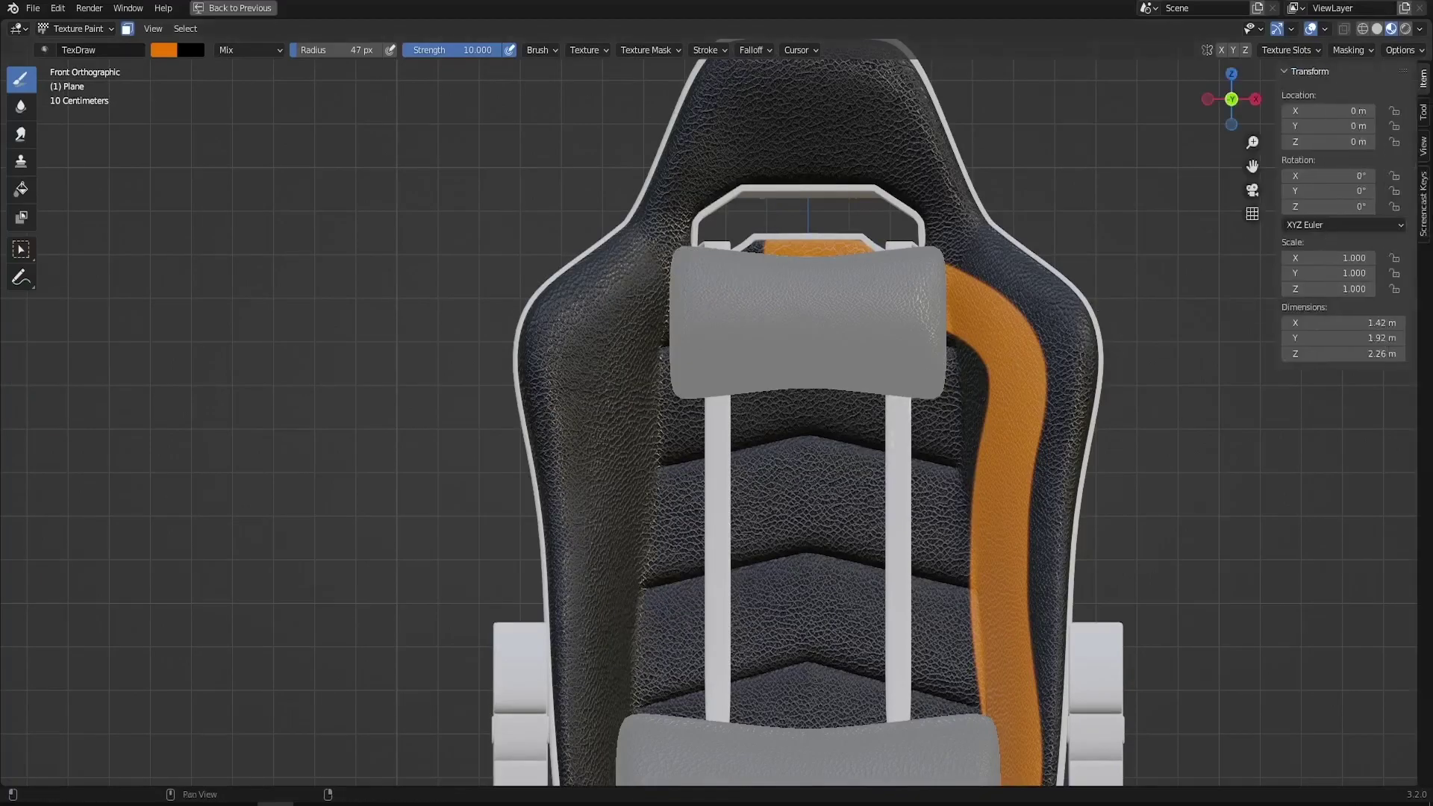
left_click(1426, 113)
scroll(1330, 672, "down", 3)
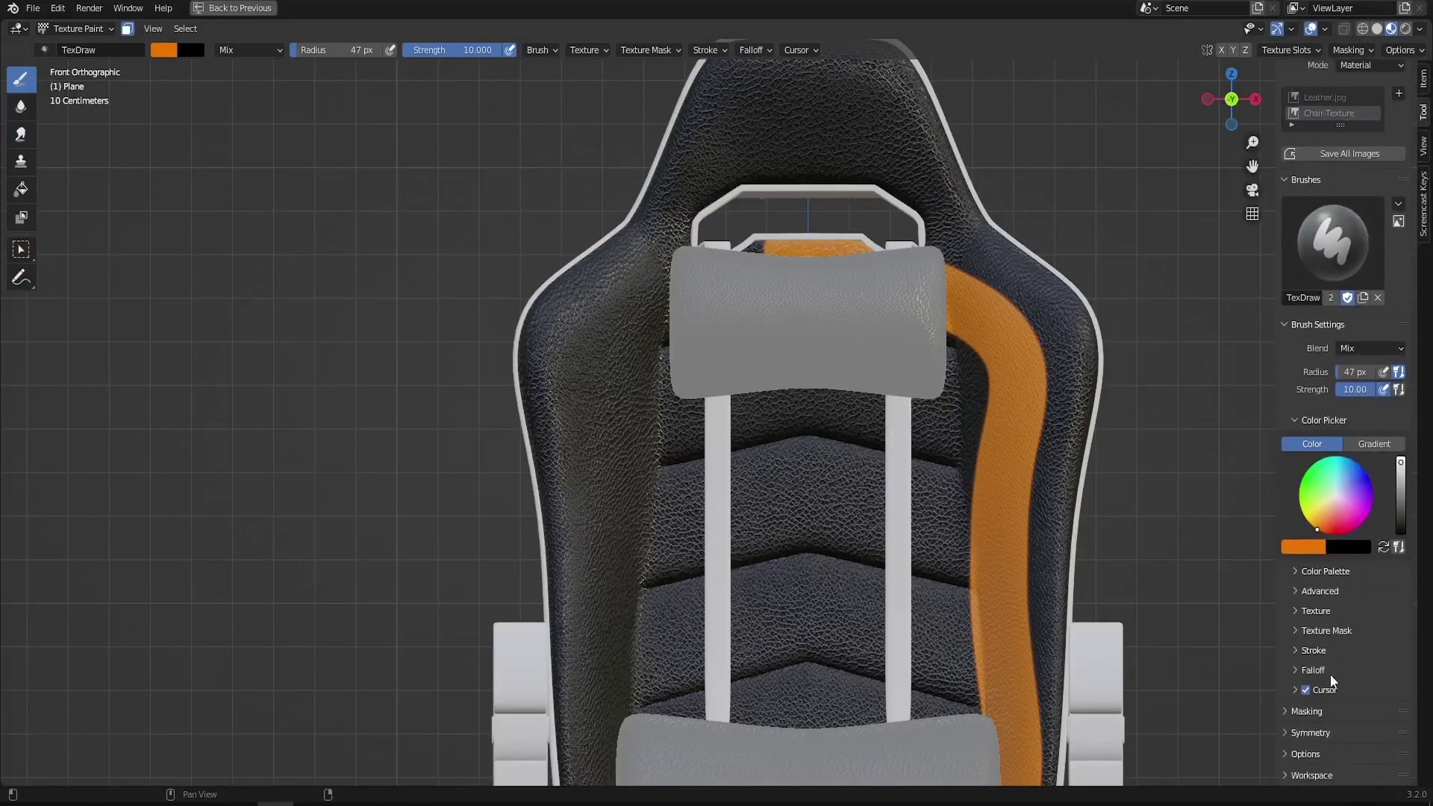
left_click(1284, 733)
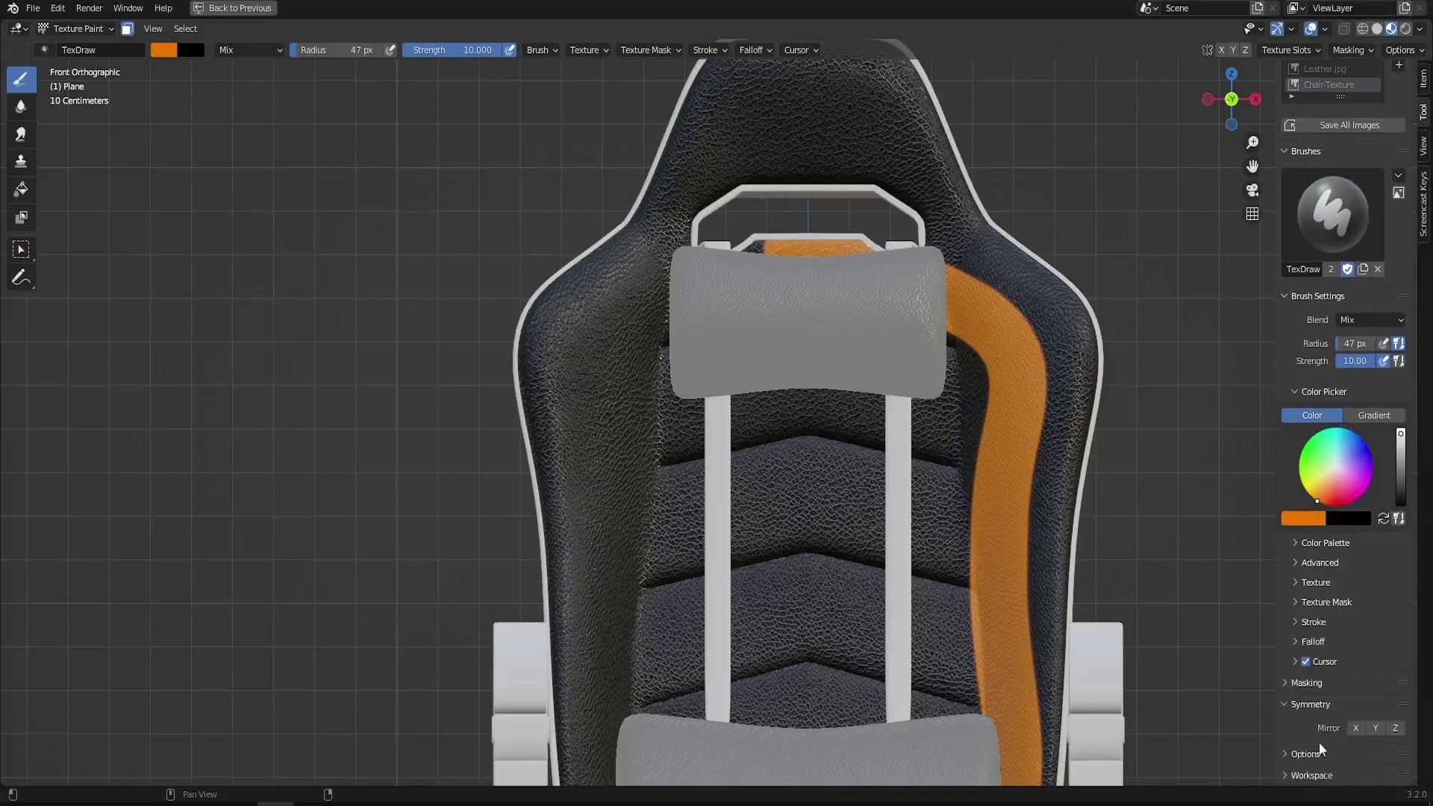
scroll(746, 249, "down", 10)
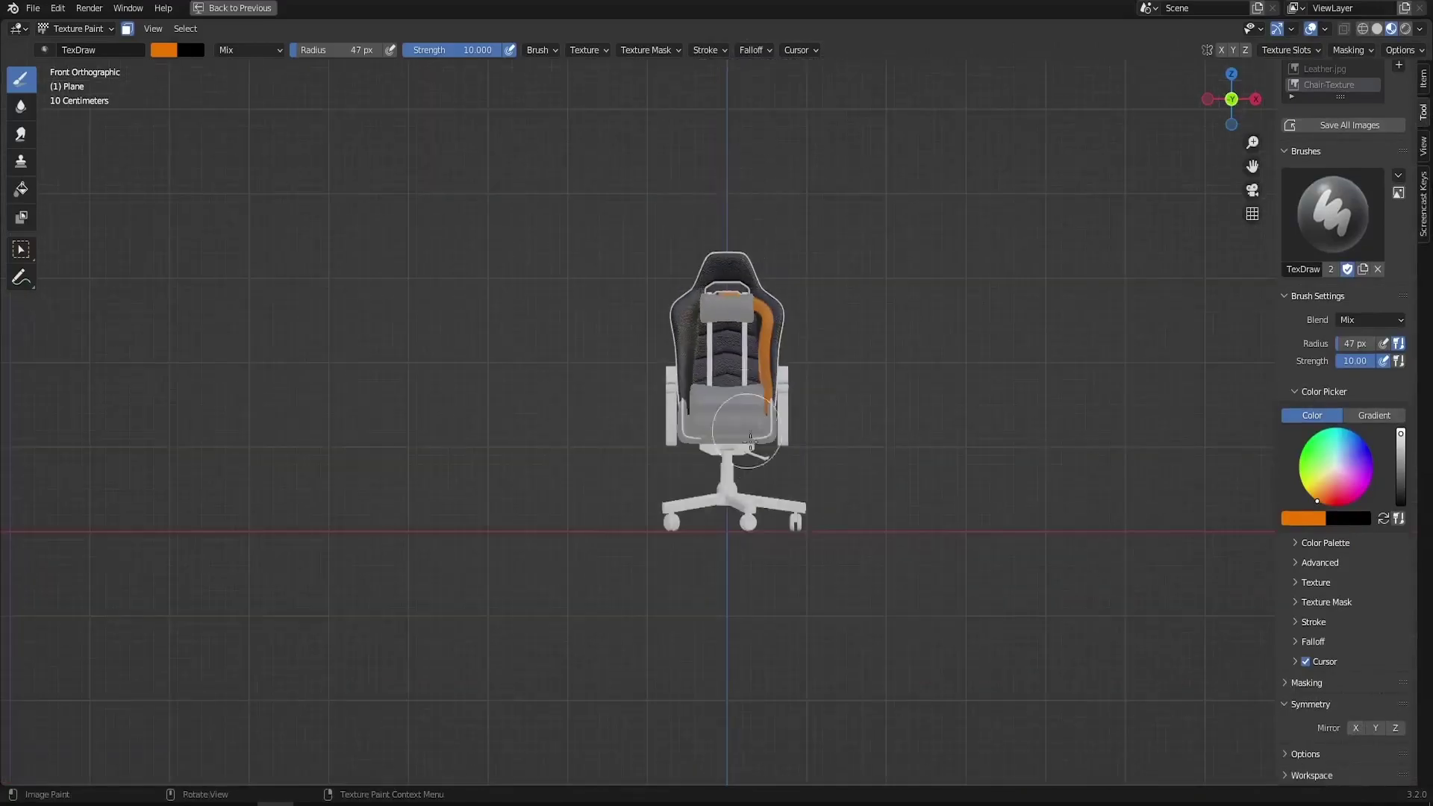
scroll(619, 535, "up", 2)
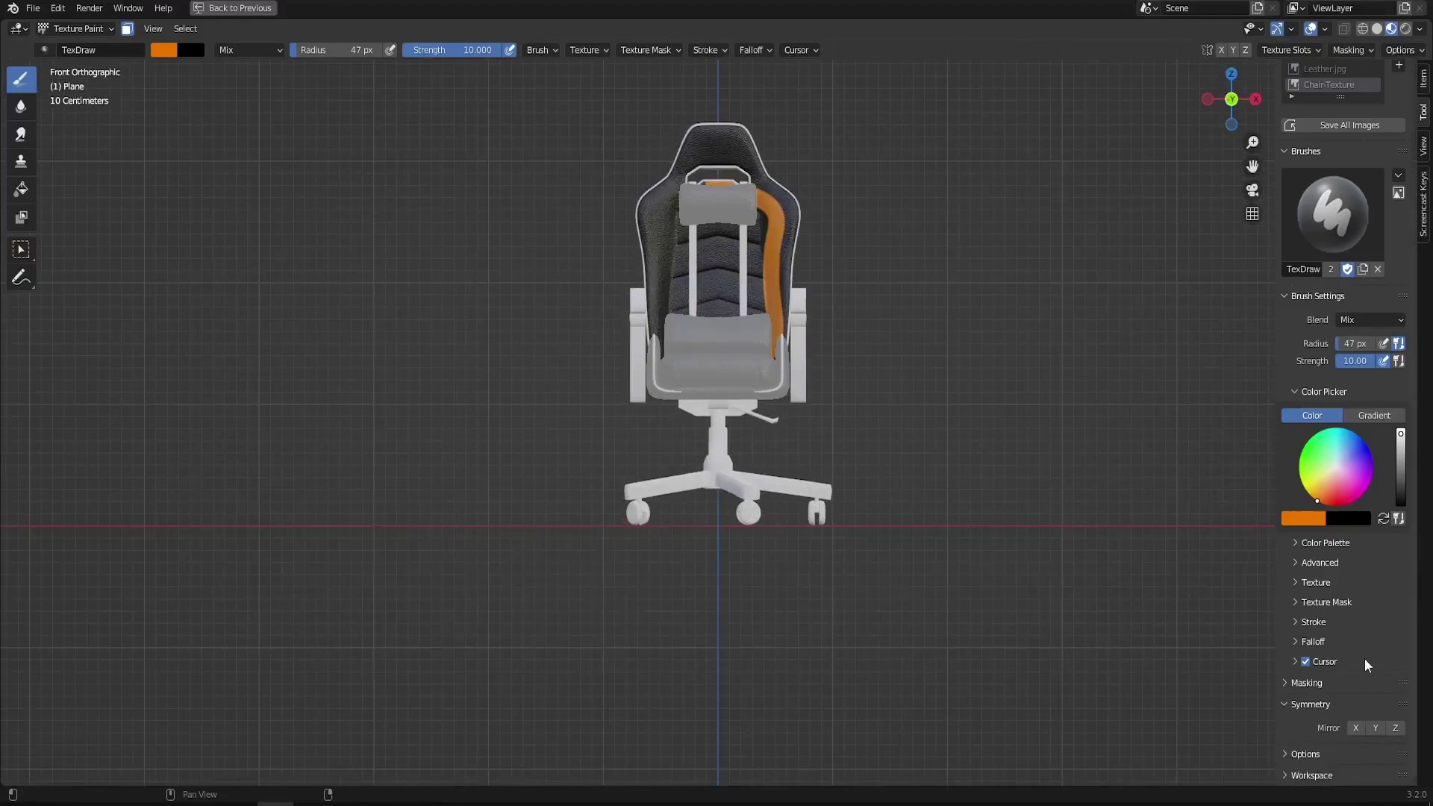
left_click(1355, 727)
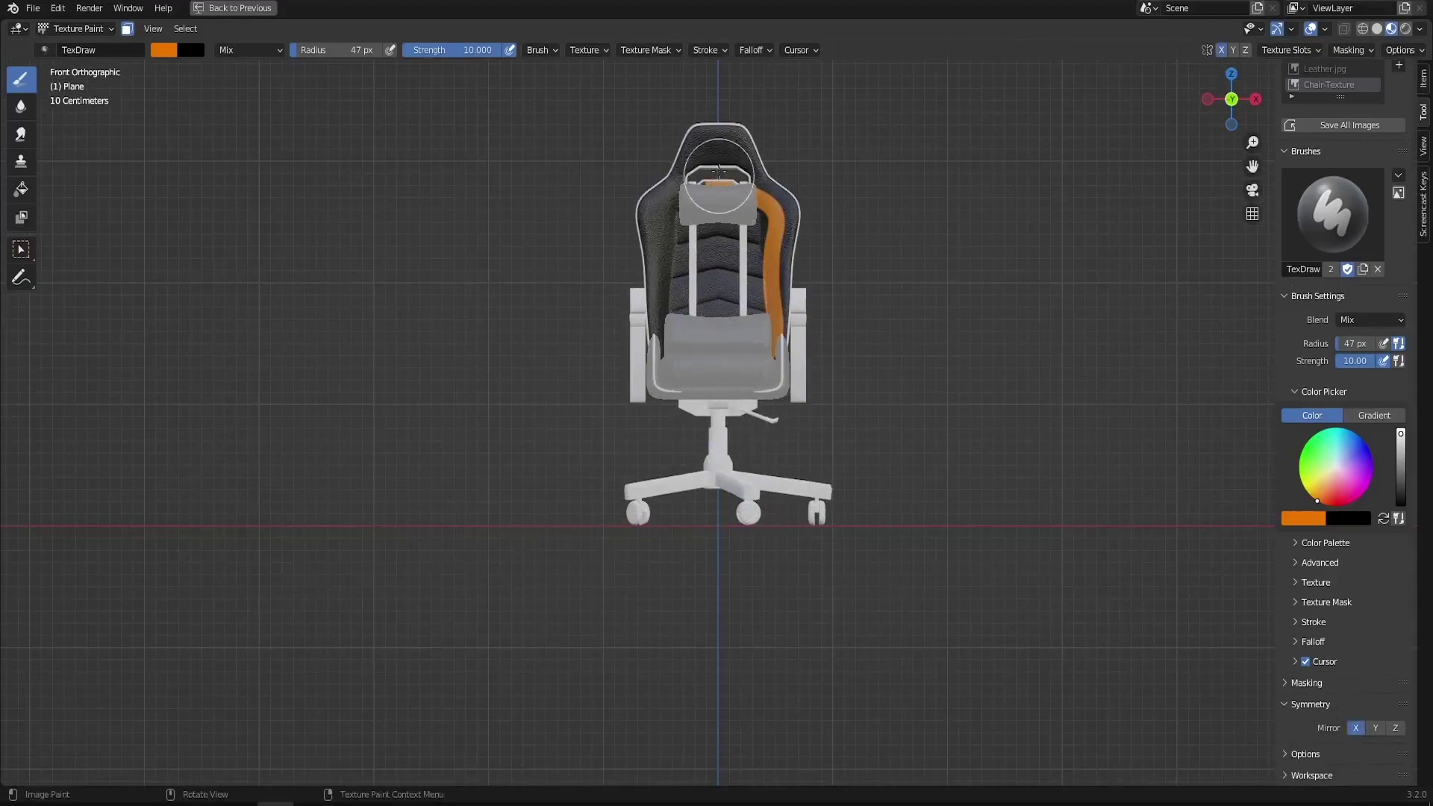
Undo the one-sided orange stripe and the band behind the headrest pillow
scroll(737, 182, "up", 5)
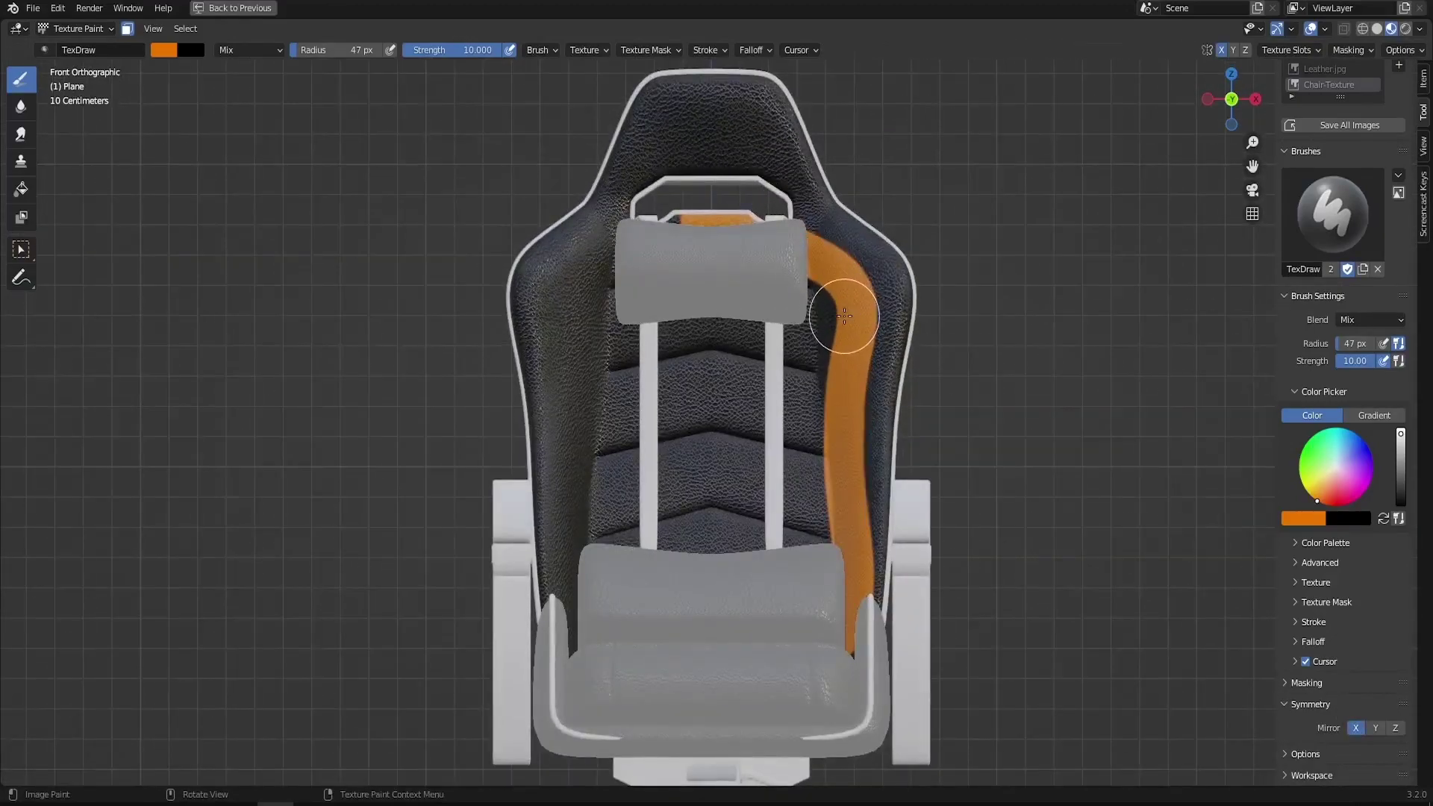
key("ctrl+z")
key("ctrl+z")
key("ctrl+z")
key("ctrl+z")
Paint mirrored orange stripes from behind the headrest pillow down both side bolsters to the seat, filling in behind the pillow
scroll(783, 244, "up", 3)
mouse_move(714, 224)
left_mouse_down()
mouse_move(880, 262)
mouse_move(925, 307)
mouse_move(932, 412)
mouse_move(890, 572)
mouse_move(901, 777)
mouse_move(913, 714)
left_mouse_up()
middle_click_drag(913, 714, 987, 393, "shift")
mouse_move(971, 399)
left_mouse_down()
mouse_move(975, 644)
mouse_move(934, 678)
mouse_move(855, 703)
left_mouse_up()
middle_click_drag(807, 350, 807, 400, "shift")
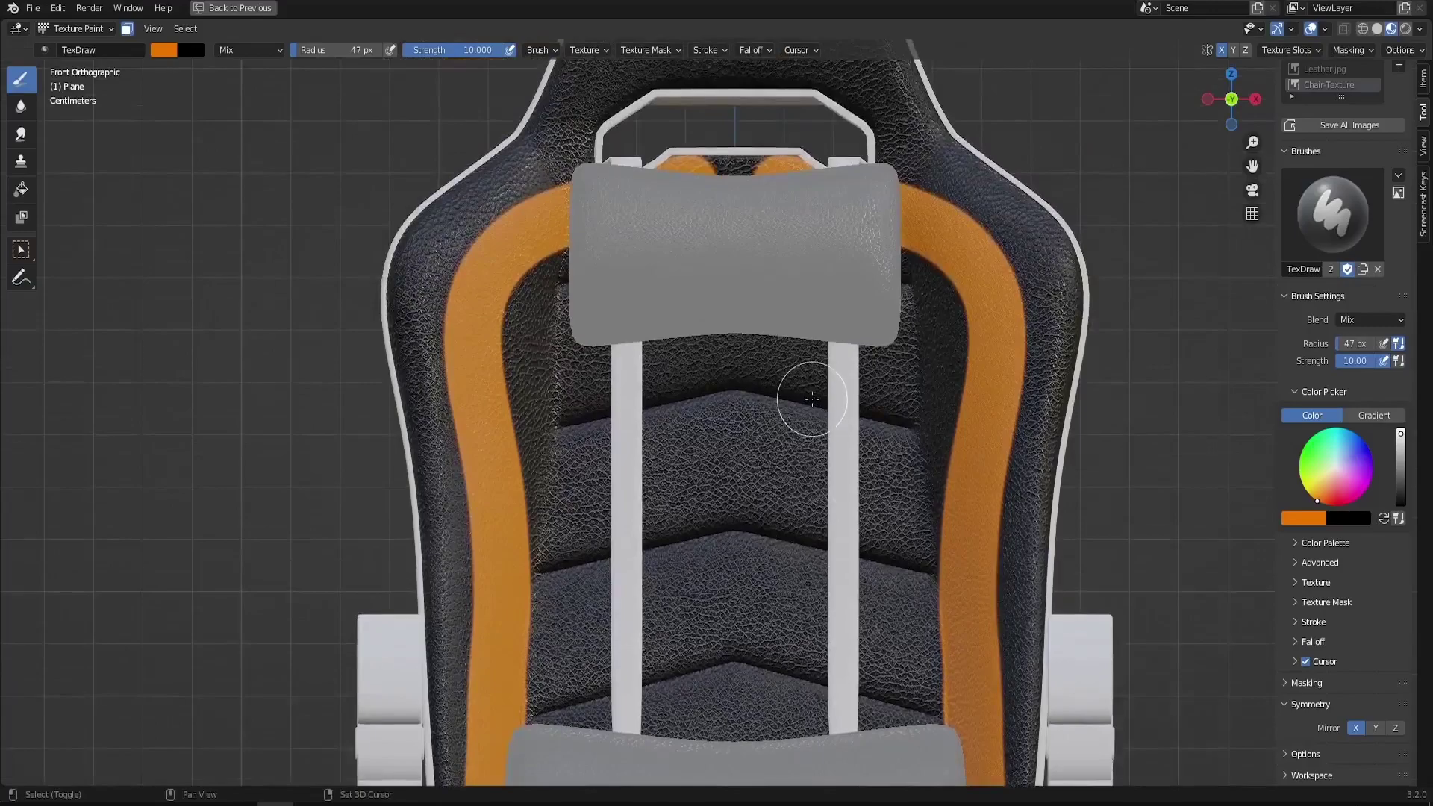
mouse_move(799, 193)
left_mouse_down()
mouse_move(682, 144)
mouse_move(832, 166)
mouse_move(784, 134)
mouse_move(836, 218)
left_mouse_up()
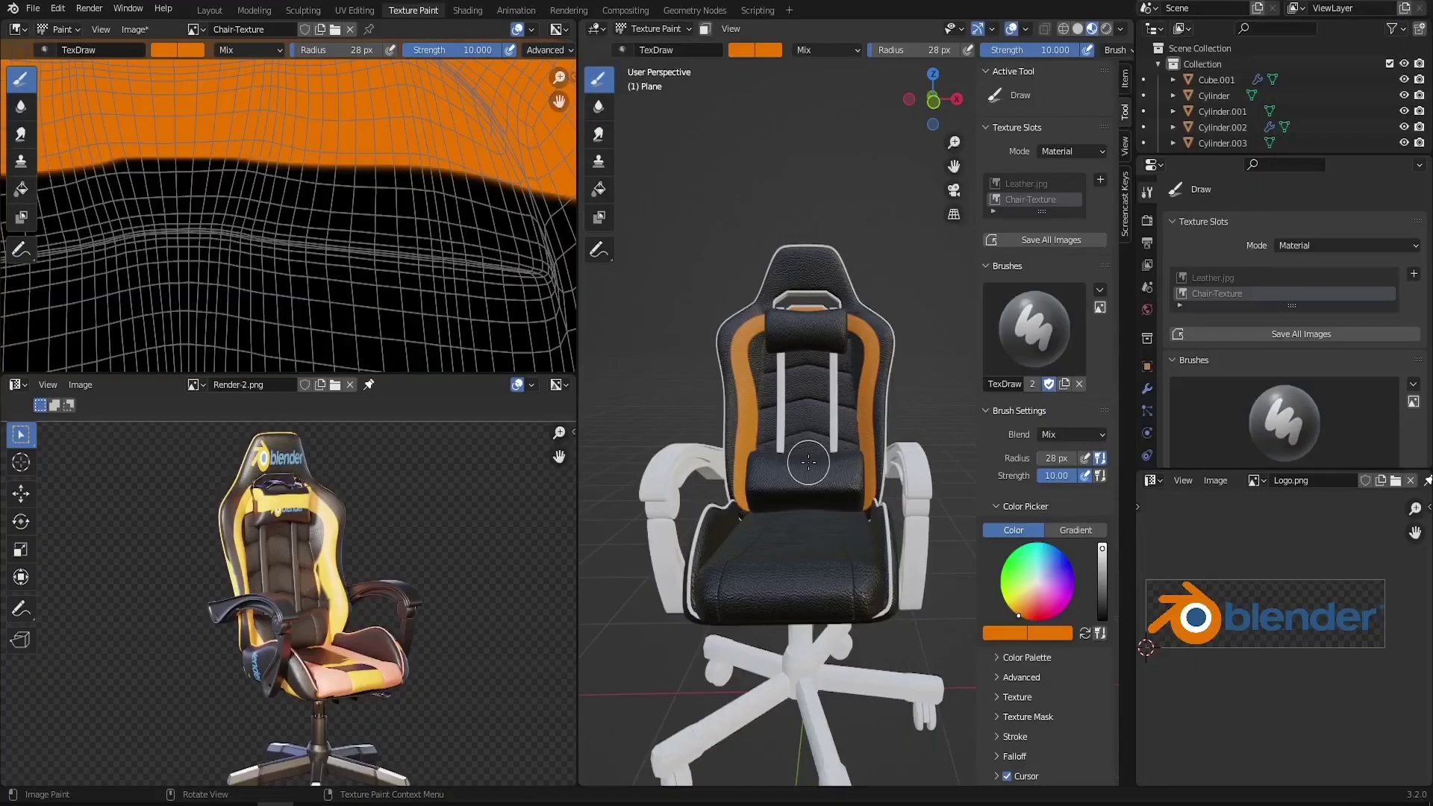
Hide the sidebar and examine the seat and its side bolsters from several angles
middle_click_drag(822, 492, 856, 528)
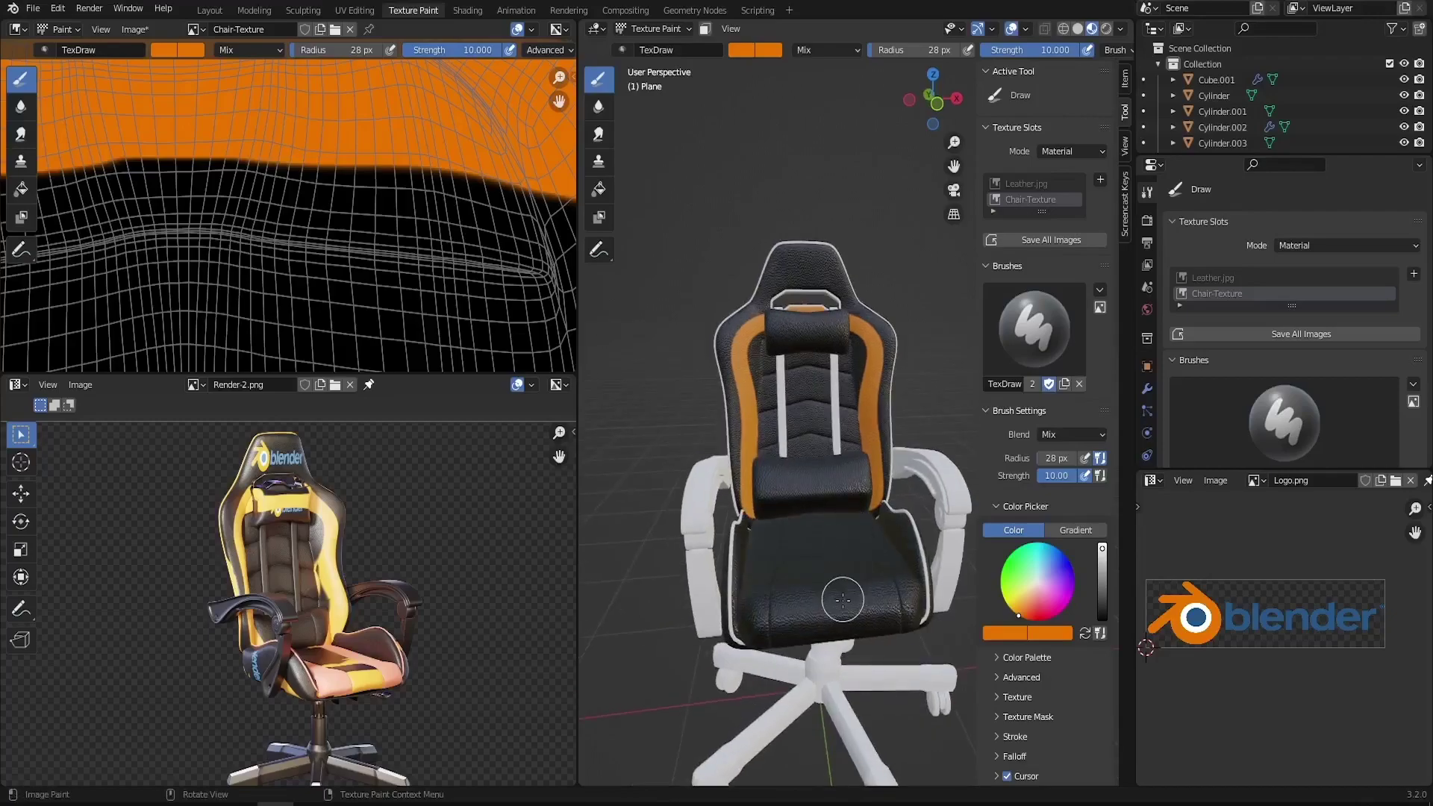
middle_click_drag(843, 599, 825, 589)
key("n")
scroll(836, 577, "up", 5)
key("Tab")
key("Tab")
middle_click_drag(797, 529, 858, 480)
In right view, paint an orange stripe following the curved upper edge of the seat's side, running down to its base at both ends
key("KP_1")
key("KP_1")
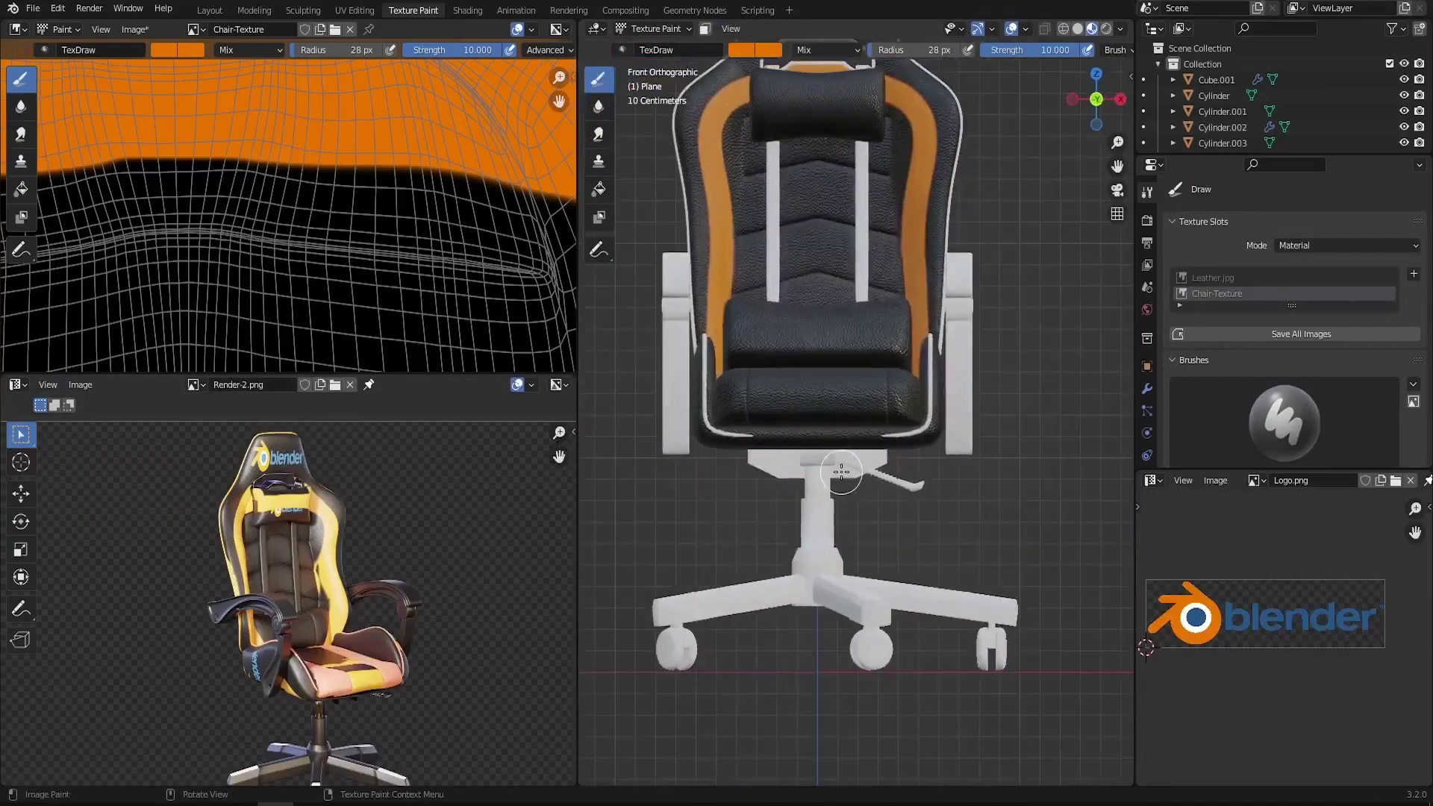
key("KP_3")
scroll(780, 417, "up", 4)
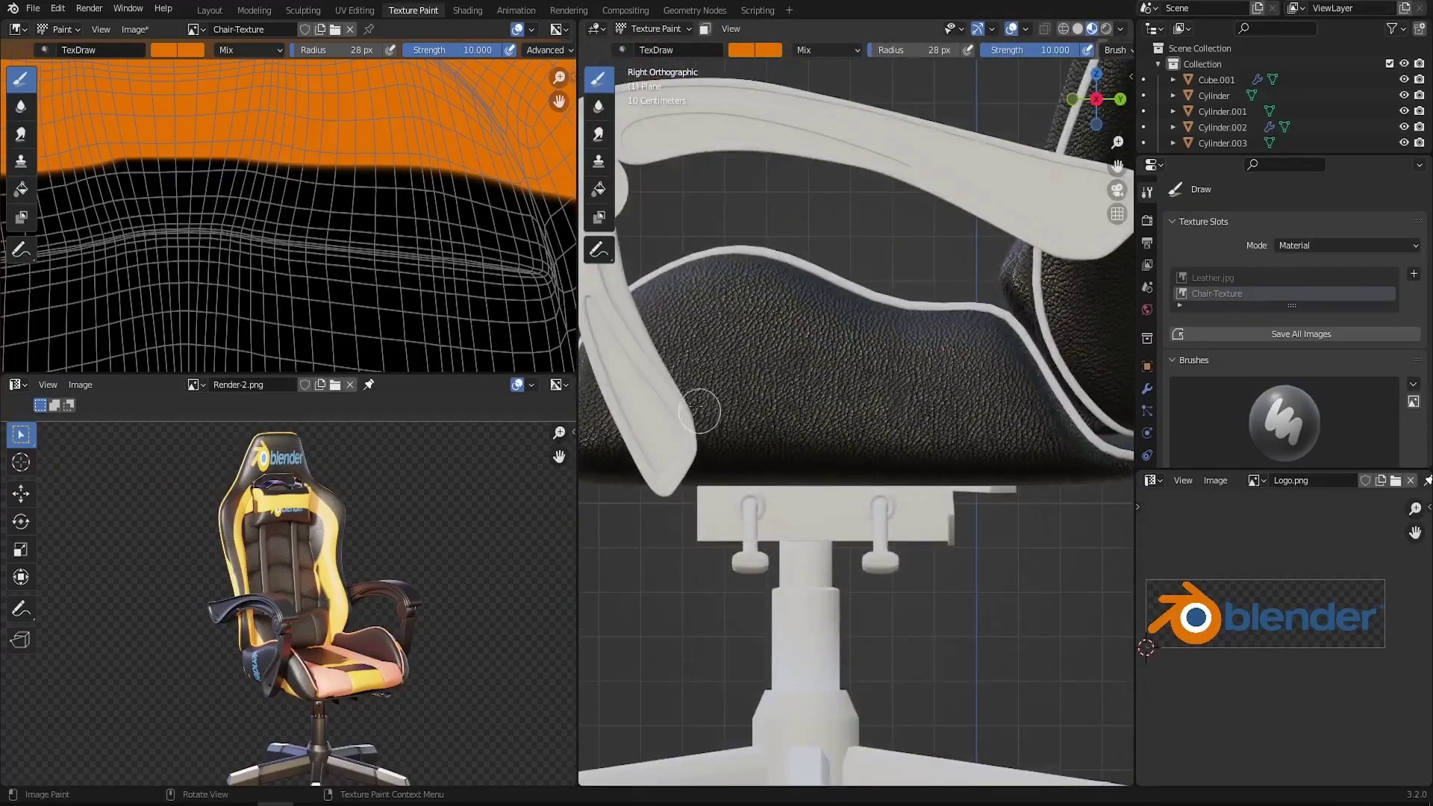
mouse_move(697, 334)
left_mouse_down()
mouse_move(736, 311)
mouse_move(790, 320)
mouse_move(849, 373)
mouse_move(998, 390)
mouse_move(1068, 528)
left_mouse_up()
middle_click_drag(776, 459, 880, 310, "shift")
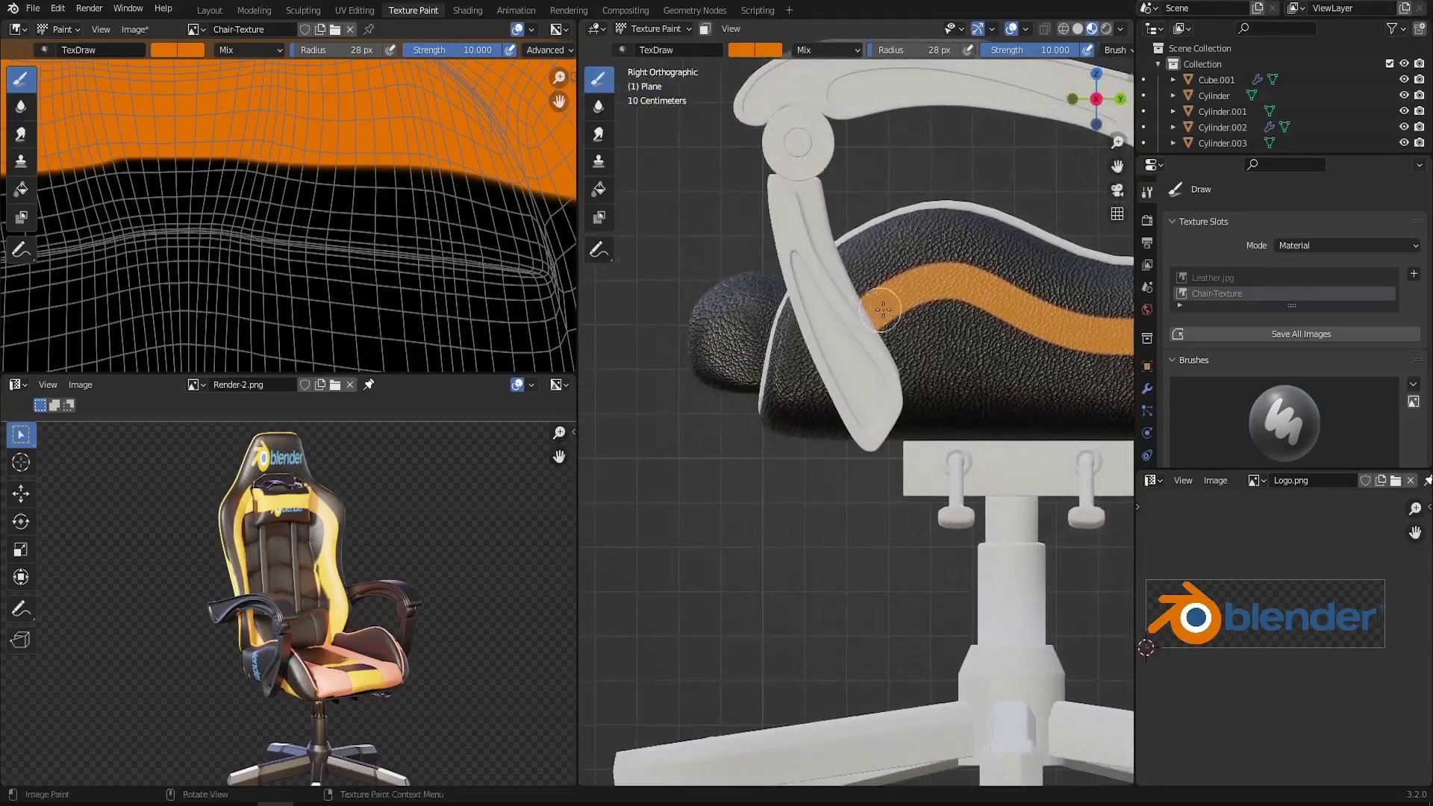
left_click_drag(804, 388, 806, 494)
middle_click_drag(878, 364, 704, 323, "shift")
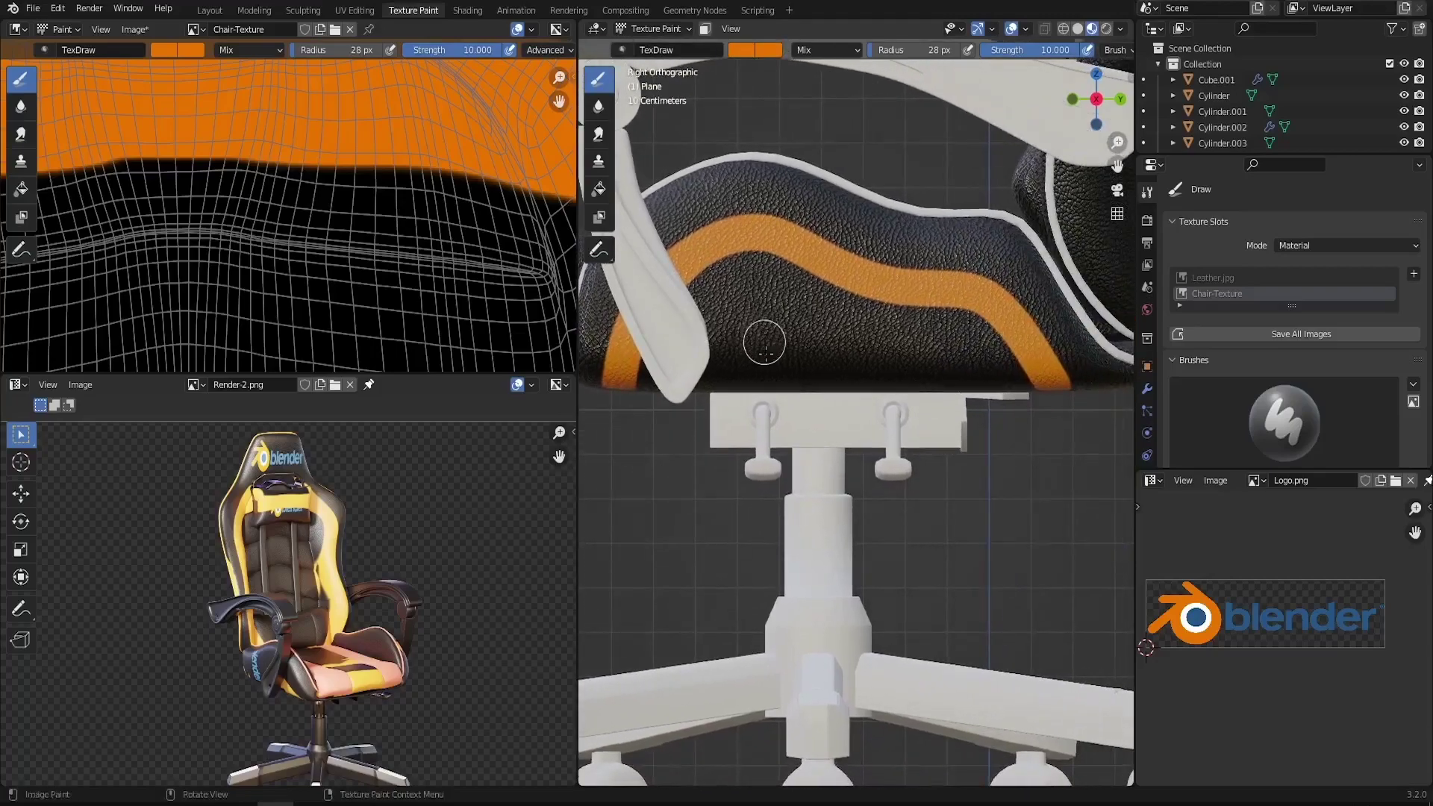
Set the brush radius to 64 px and paint orange across the seat side beneath the curved stripe
key("f")
left_click(838, 386)
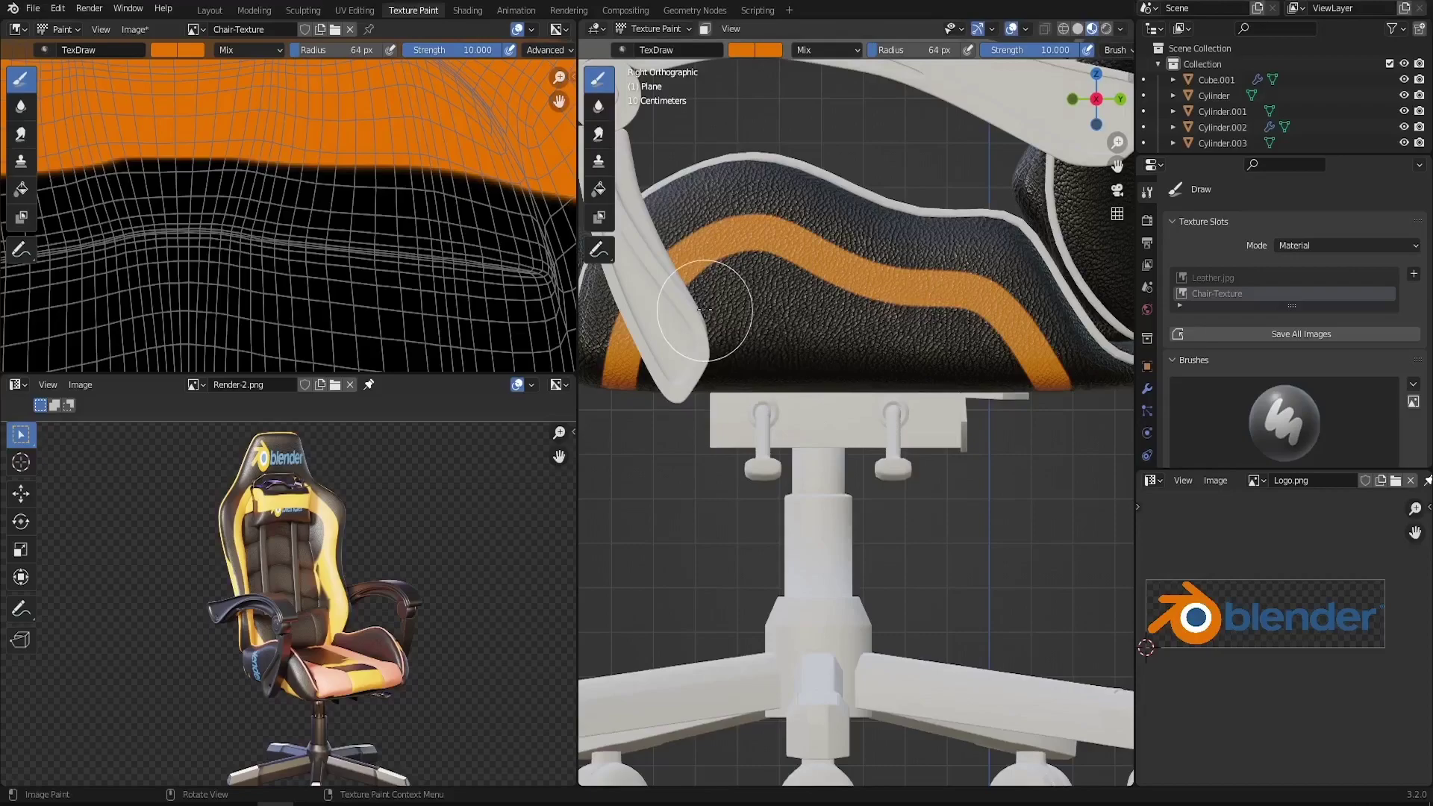
mouse_move(704, 309)
left_mouse_down()
mouse_move(829, 307)
mouse_move(921, 352)
mouse_move(993, 362)
mouse_move(1062, 430)
mouse_move(1055, 390)
mouse_move(950, 311)
mouse_move(941, 272)
mouse_move(589, 403)
mouse_move(1030, 351)
mouse_move(1098, 379)
left_mouse_up()
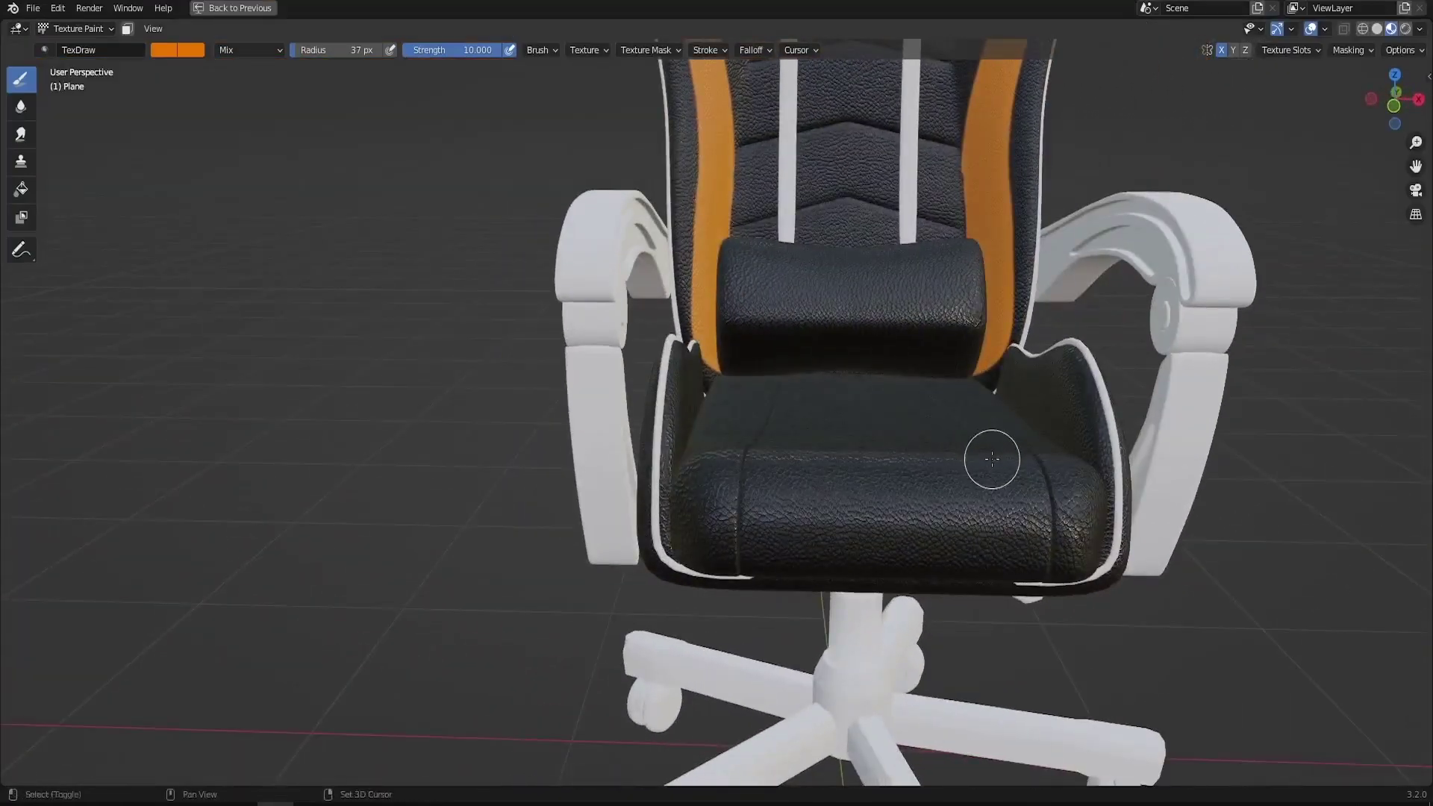
In face select mode, select a face loop beside the seat cushion's +X seam, viewing the mesh in solid shading
middle_click_drag(992, 451, 844, 457)
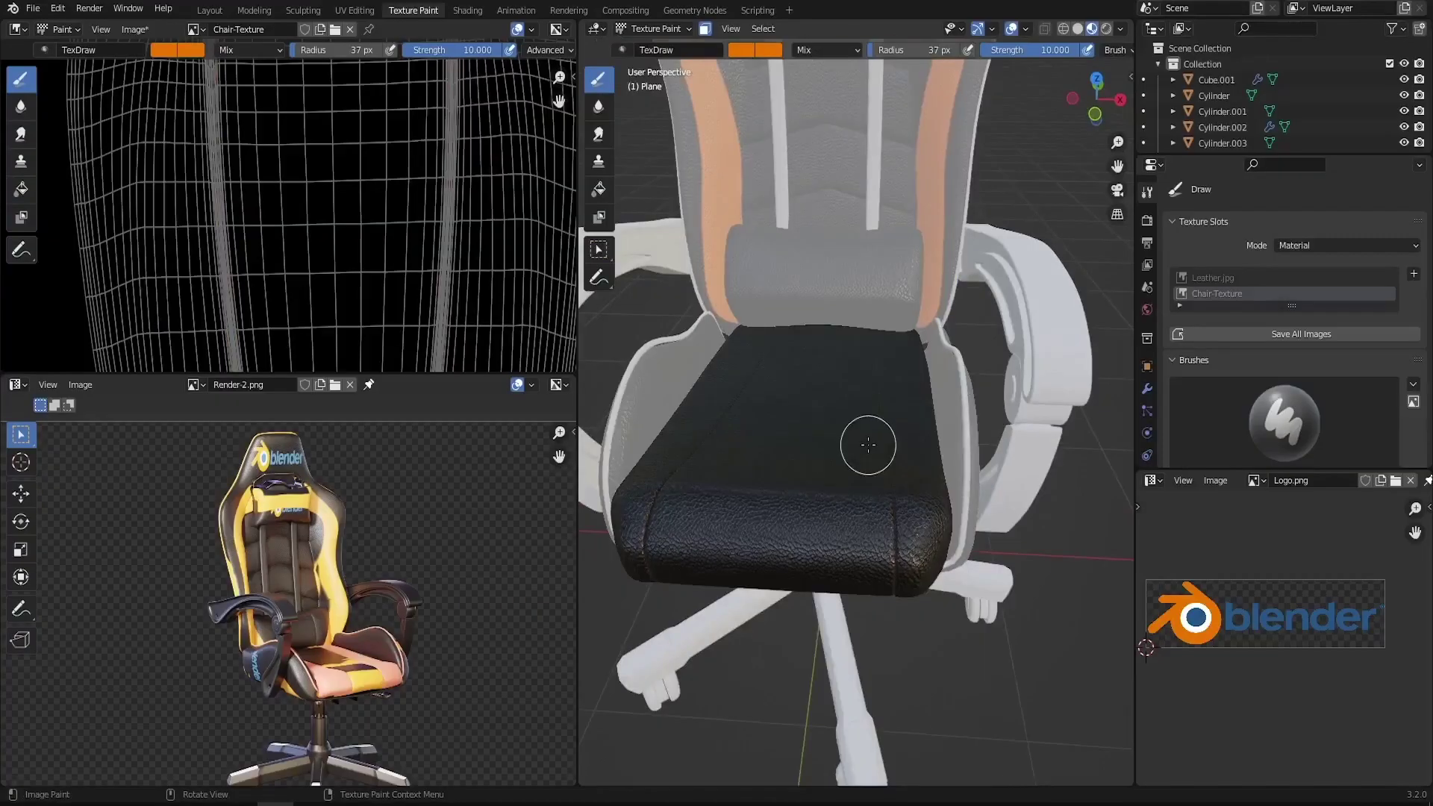
key("Tab")
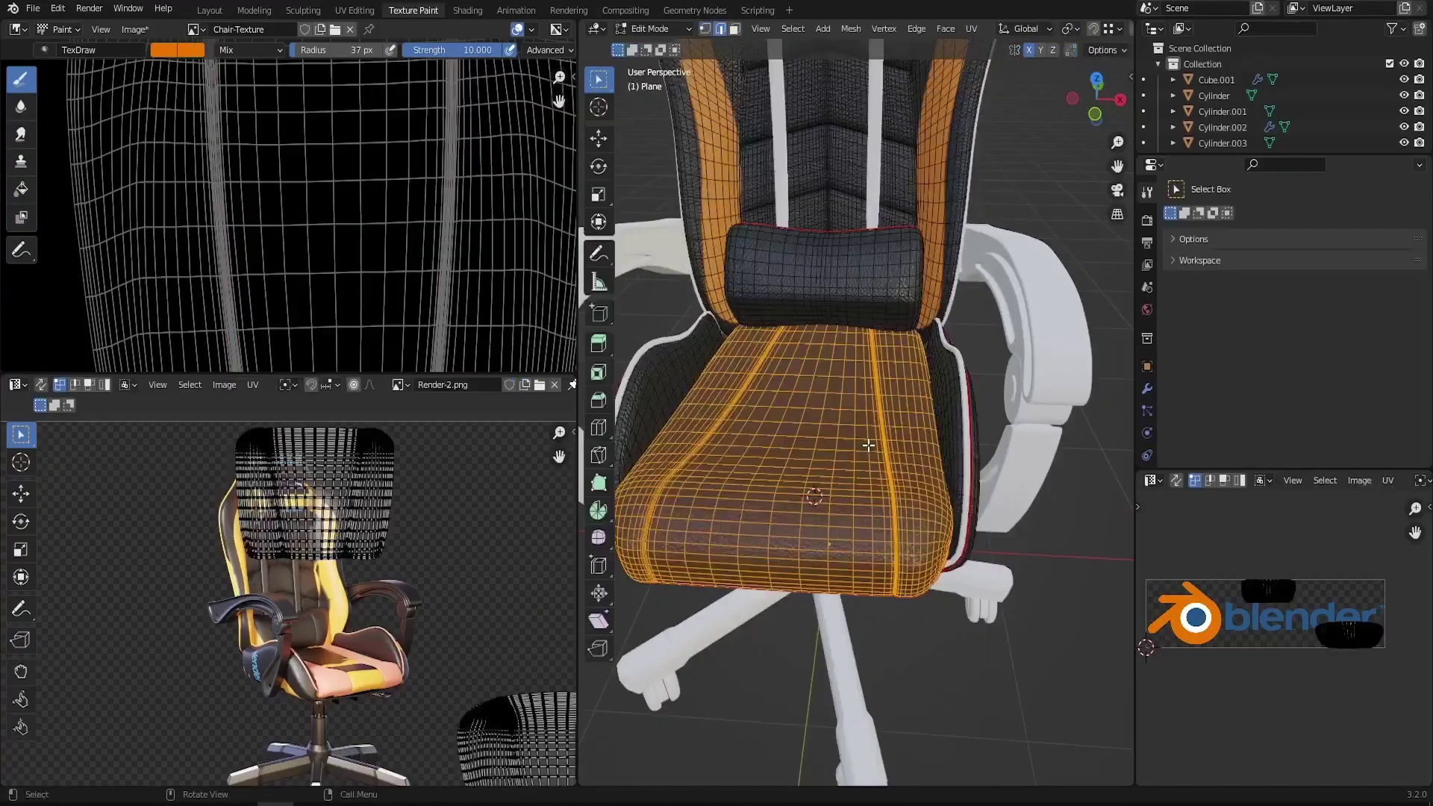
left_click(735, 28)
scroll(886, 481, "up", 4)
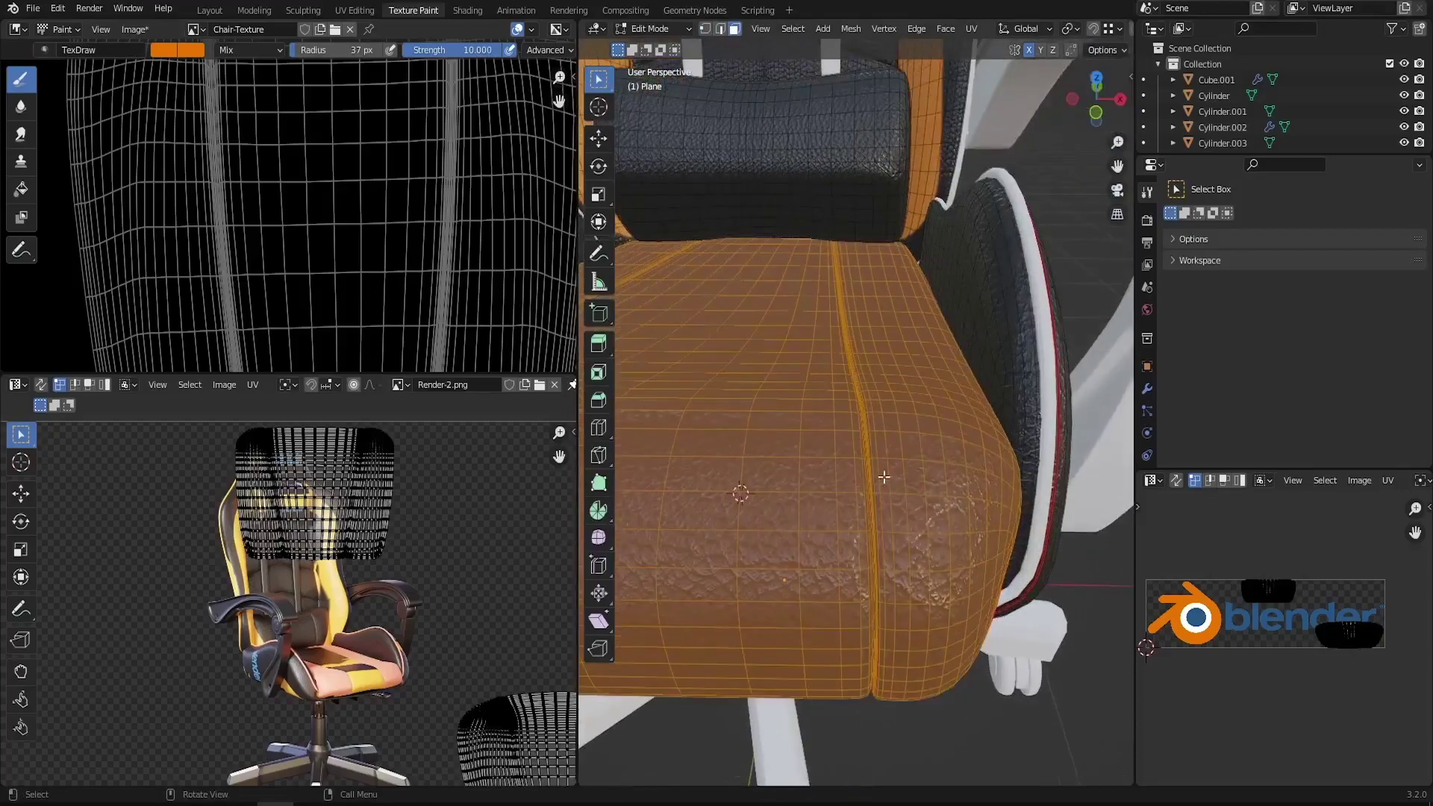
left_click(882, 459, "alt")
middle_click_drag(882, 460, 897, 458)
scroll(898, 458, "up", 4)
key("z")
left_click(966, 451)
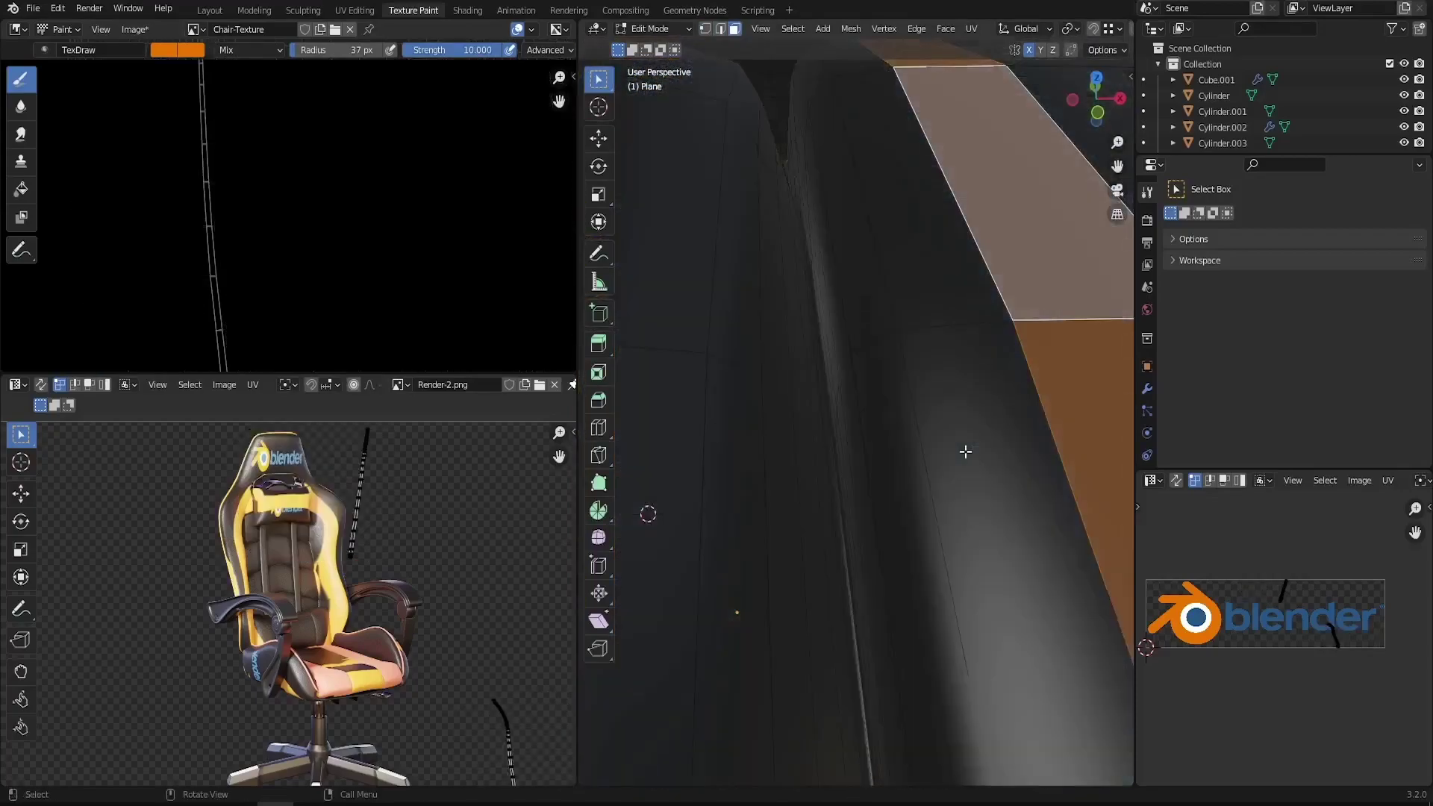
Add the neighbouring narrow face loops down into the groove of the seat's +X seam to the selection
left_click(963, 328, "alt+shift")
left_click(883, 333, "alt+shift")
middle_click_drag(921, 337, 957, 349)
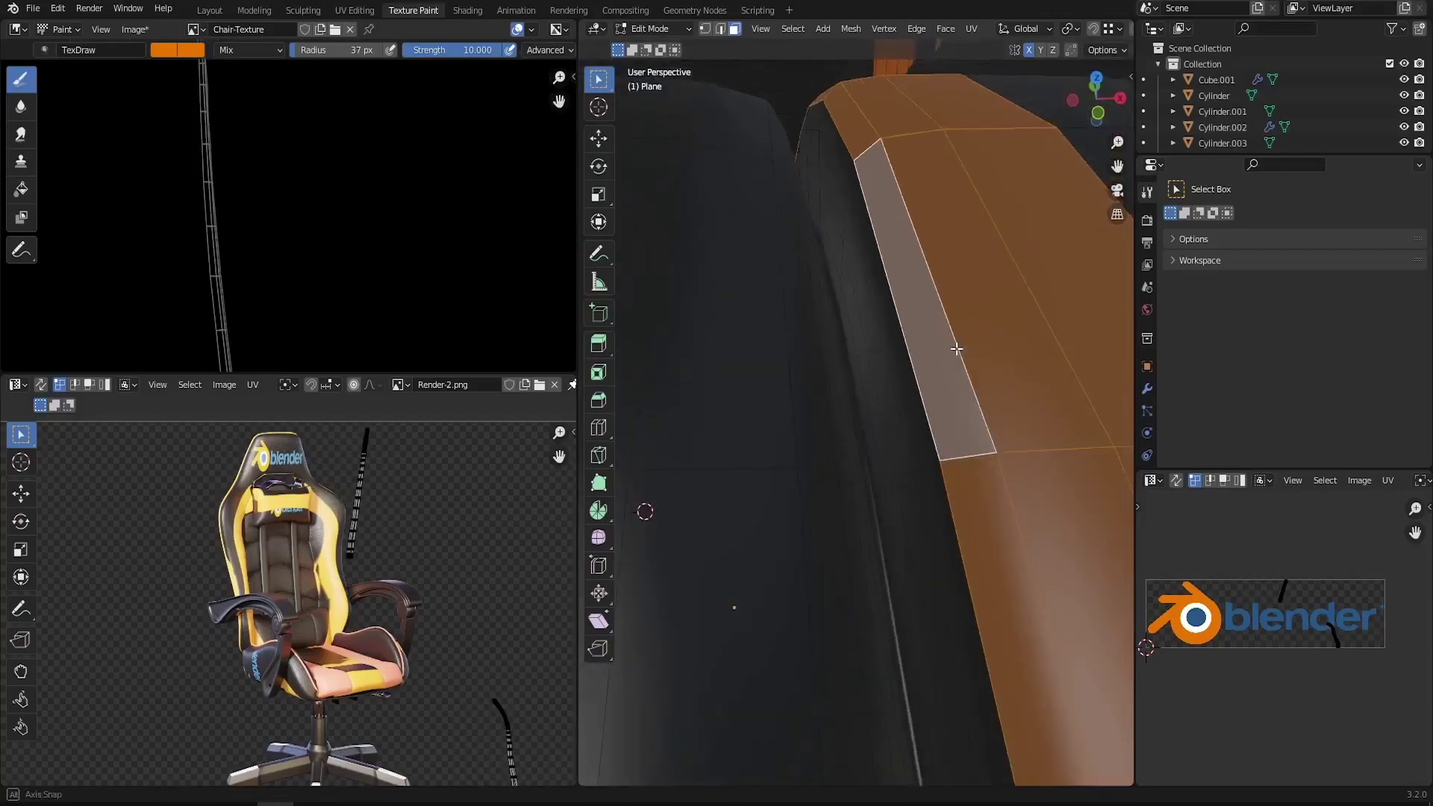
left_click(930, 465, "alt+shift")
left_click(905, 476, "alt+shift")
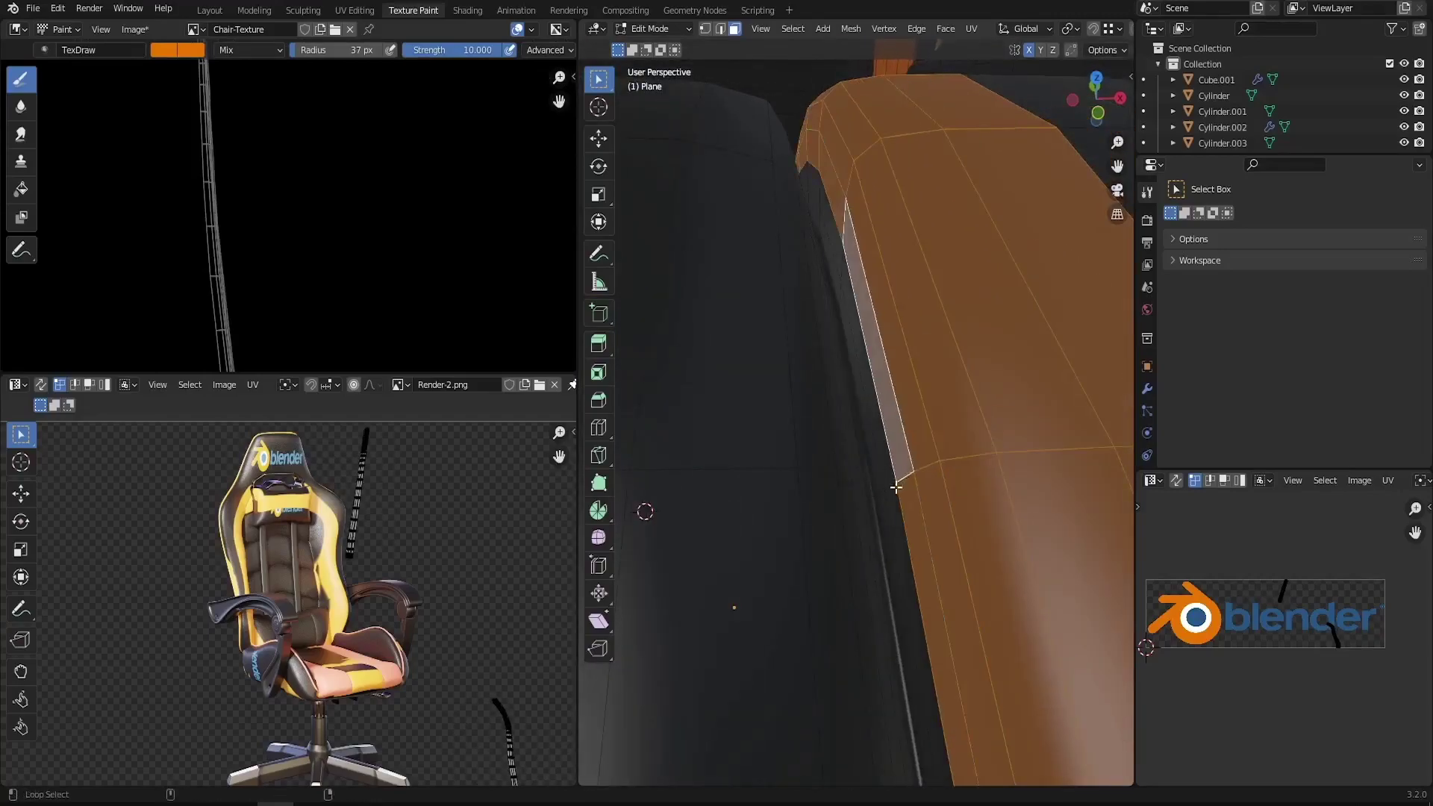
left_click(890, 487, "alt+shift")
left_click(880, 489, "alt+shift")
Extend the selection with the face loops from the +X seam outward to the seat cushion's outer side edge
scroll(755, 409, "down", 6)
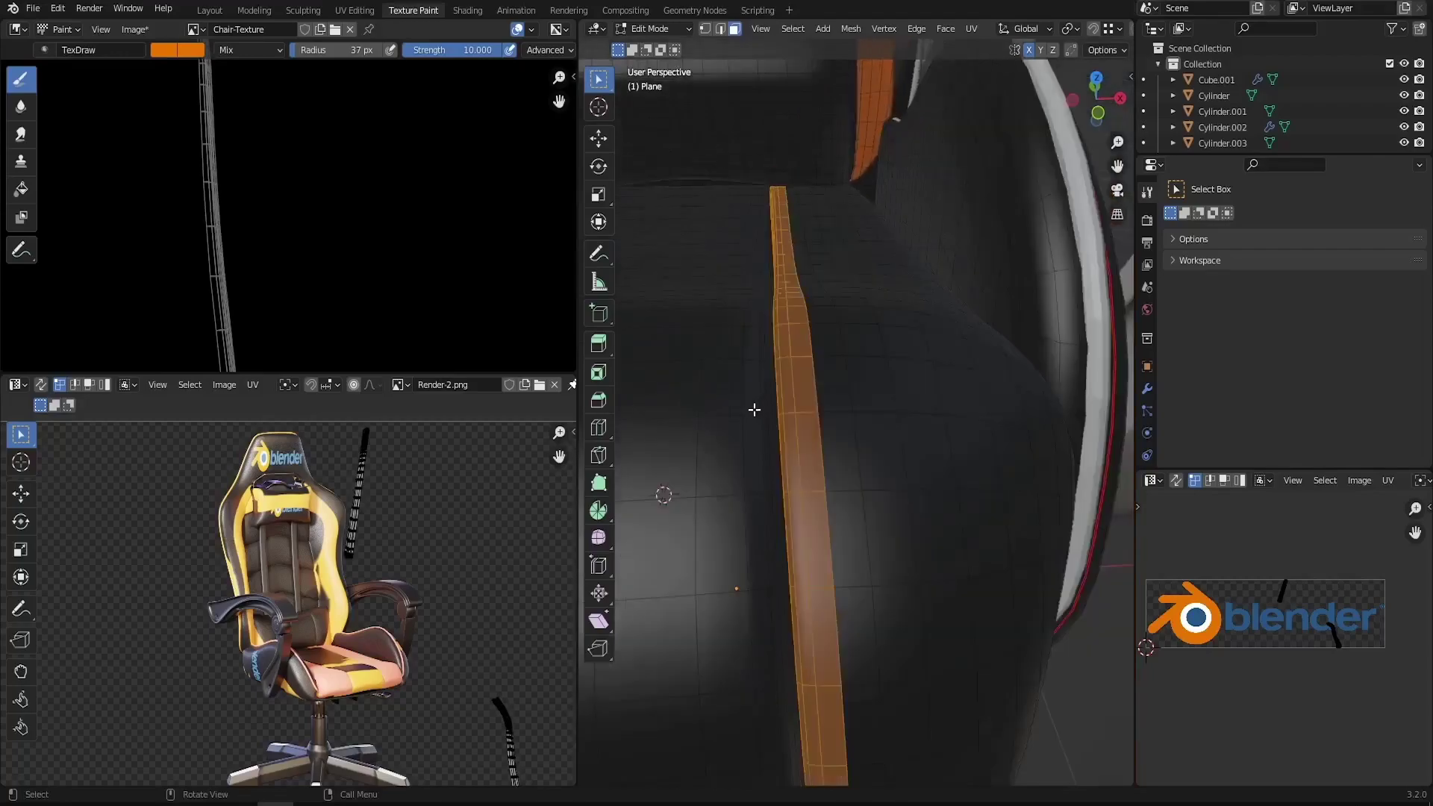
left_click(805, 412, "alt+shift")
left_click(826, 411, "alt+shift")
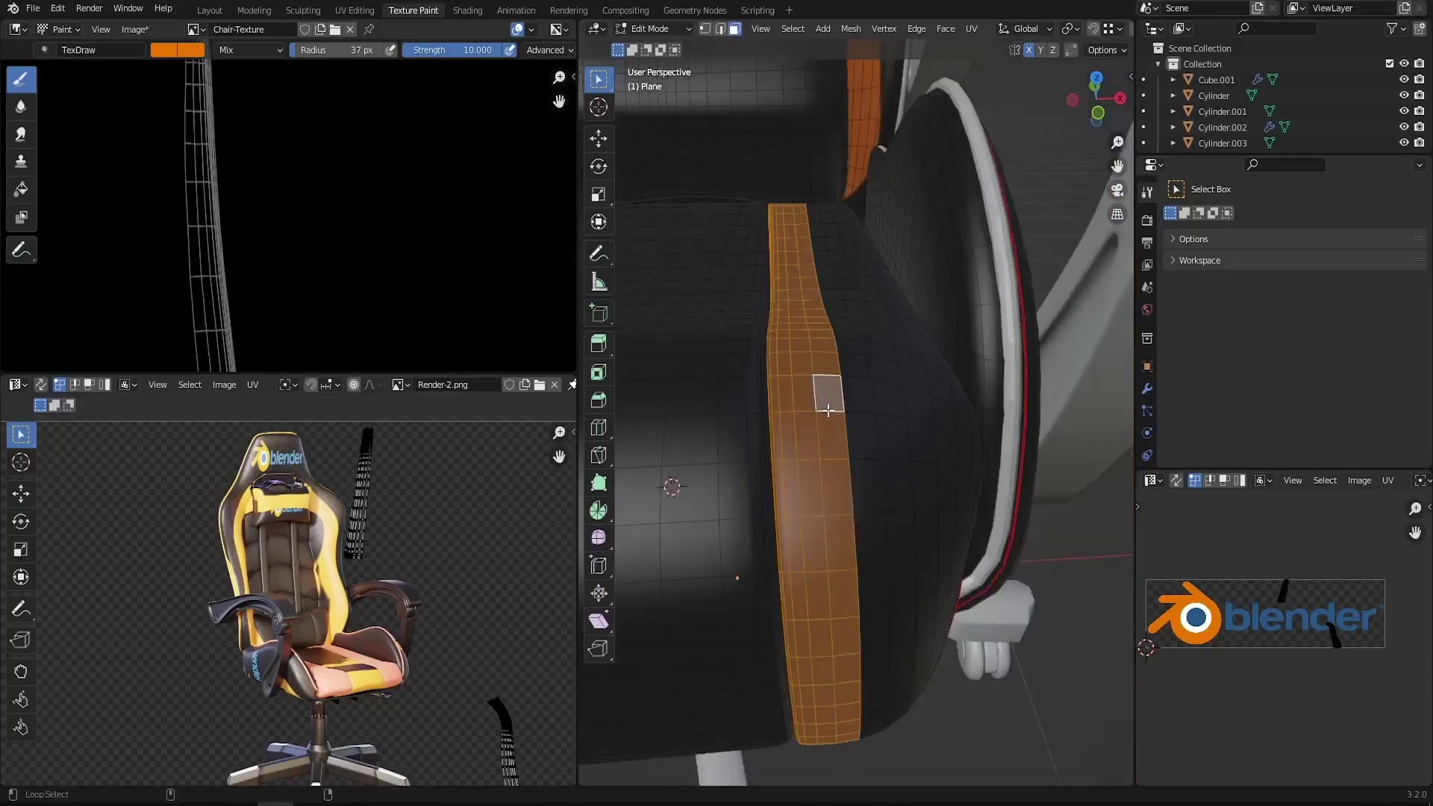
left_click(858, 412, "alt+shift")
left_click(893, 412, "alt+shift")
left_click(933, 419, "alt+shift")
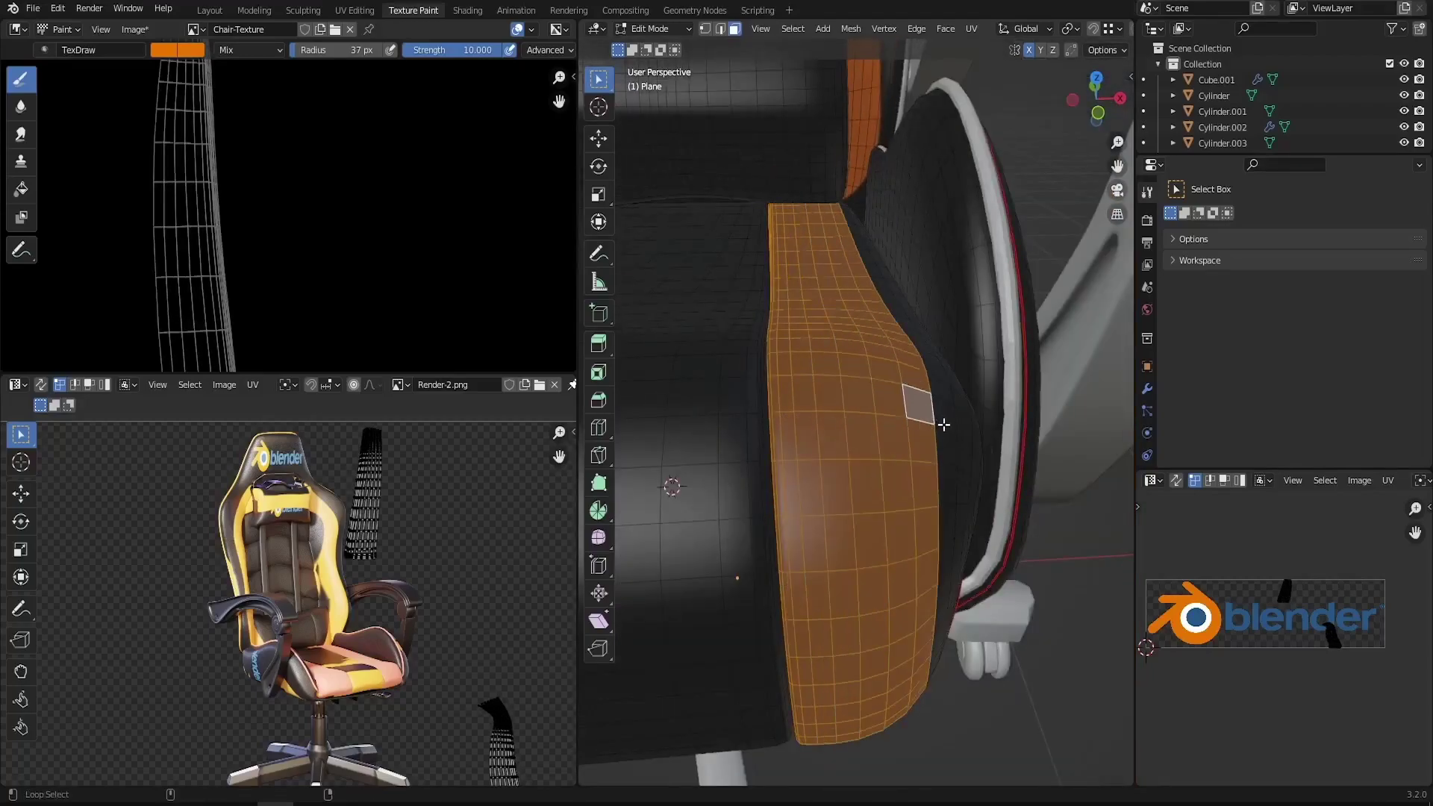
left_click(948, 424, "alt+shift")
left_click(962, 430, "alt+shift")
middle_click_drag(962, 430, 896, 418)
scroll(896, 418, "up", 3)
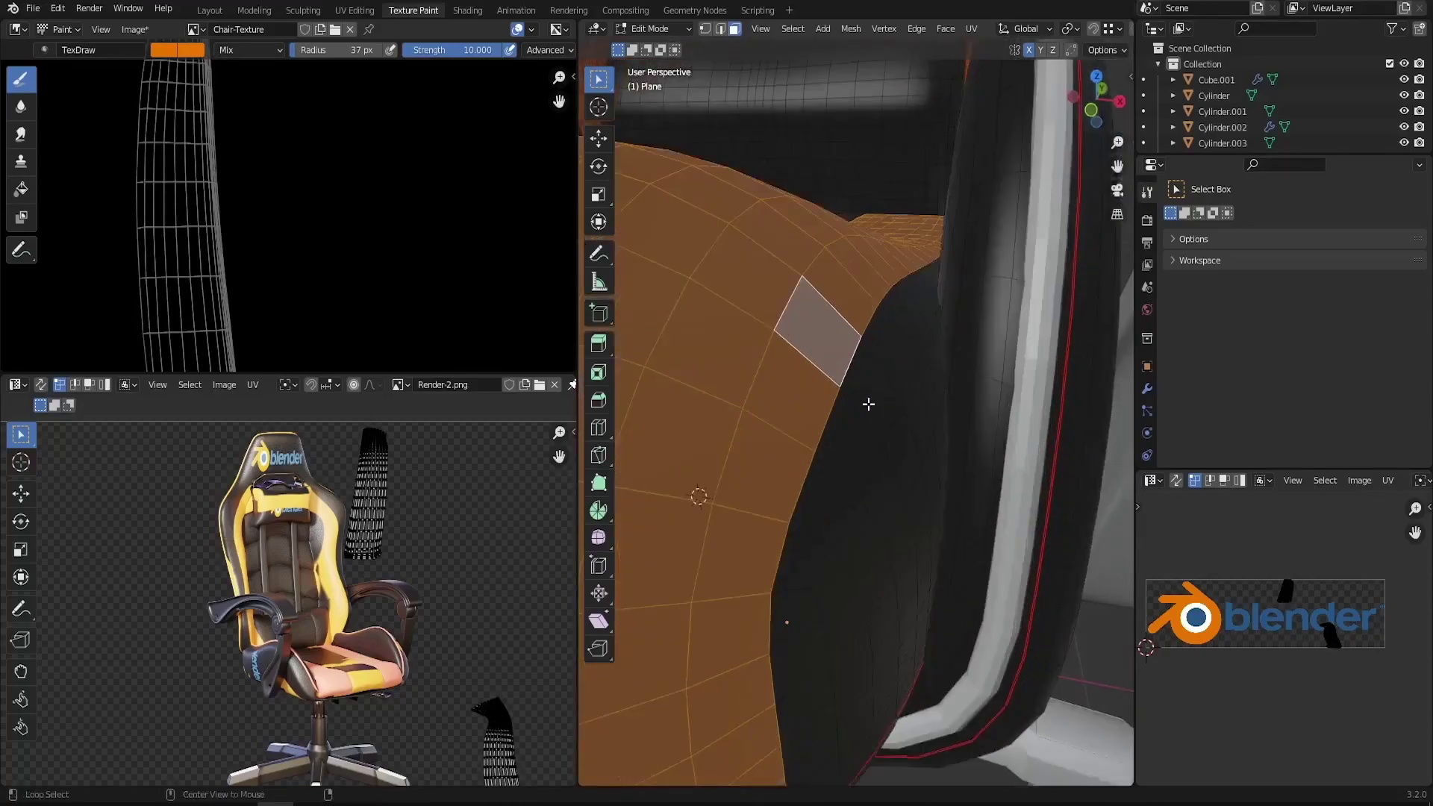
scroll(898, 442, "down", 5)
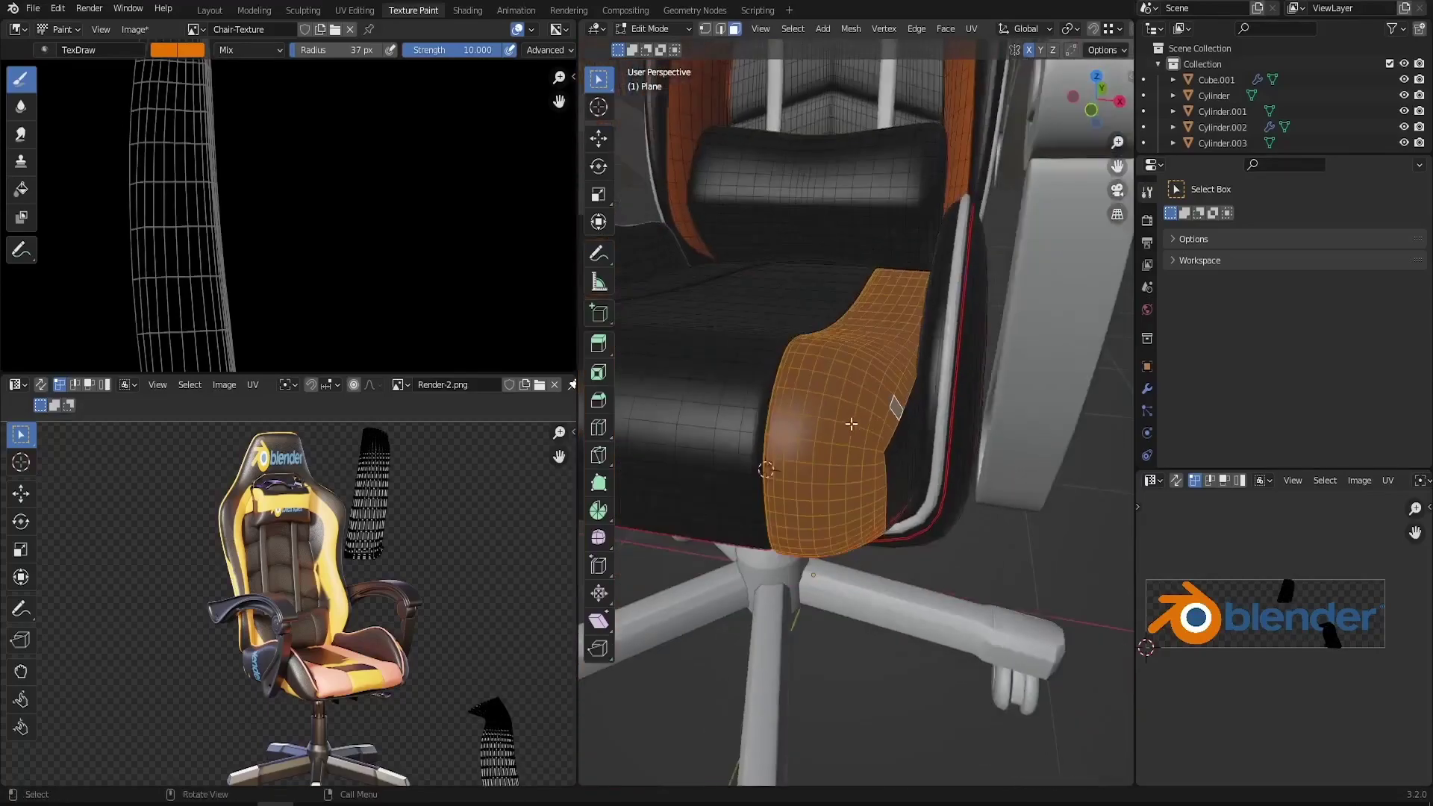
Return to Texture Paint mode and paint the masked +X side strip of the seat orange from back to front
key("Tab")
middle_click_drag(888, 428, 896, 256)
left_click_drag(852, 217, 864, 562)
mouse_move(890, 246)
left_mouse_down()
mouse_move(866, 269)
mouse_move(890, 496)
mouse_move(884, 609)
left_mouse_up()
Check the brush's X mirror setting and paint the unfilled front end of the seat strip orange
key("Tab")
middle_click_drag(822, 461, 836, 367)
key("Tab")
key("n")
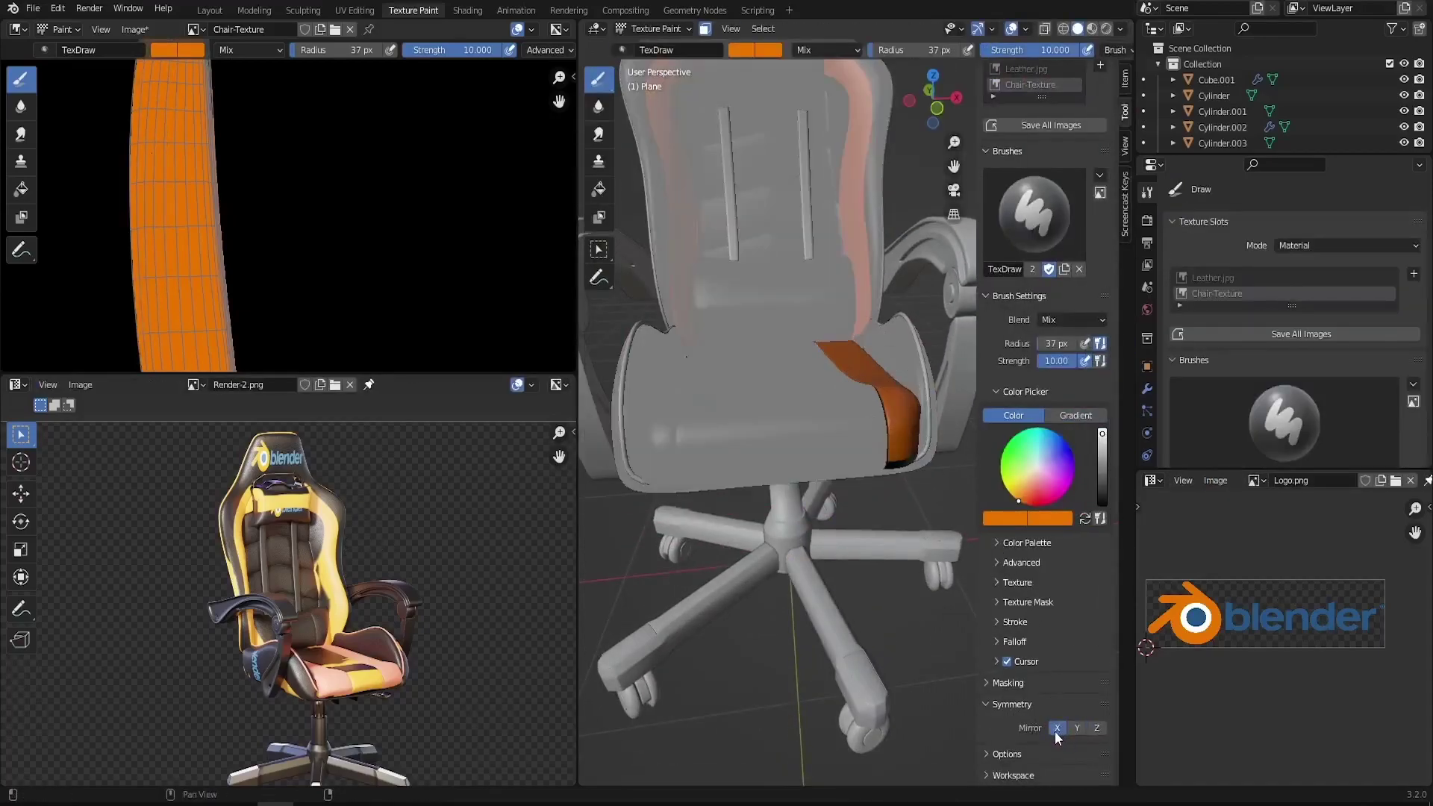
middle_click_drag(795, 308, 786, 360)
left_click_drag(879, 408, 896, 542)
Select the matching face loops on the seat cushion's -X side, from the seam groove to the outer side edge
key("Tab")
mouse_move(810, 459)
middle_mouse_down()
mouse_move(895, 436)
mouse_move(838, 425)
middle_mouse_up()
scroll(894, 436, "up", 2)
key("z")
left_click(926, 431)
middle_click_drag(926, 431, 848, 426)
scroll(827, 423, "up", 4)
scroll(827, 423, "up", 3)
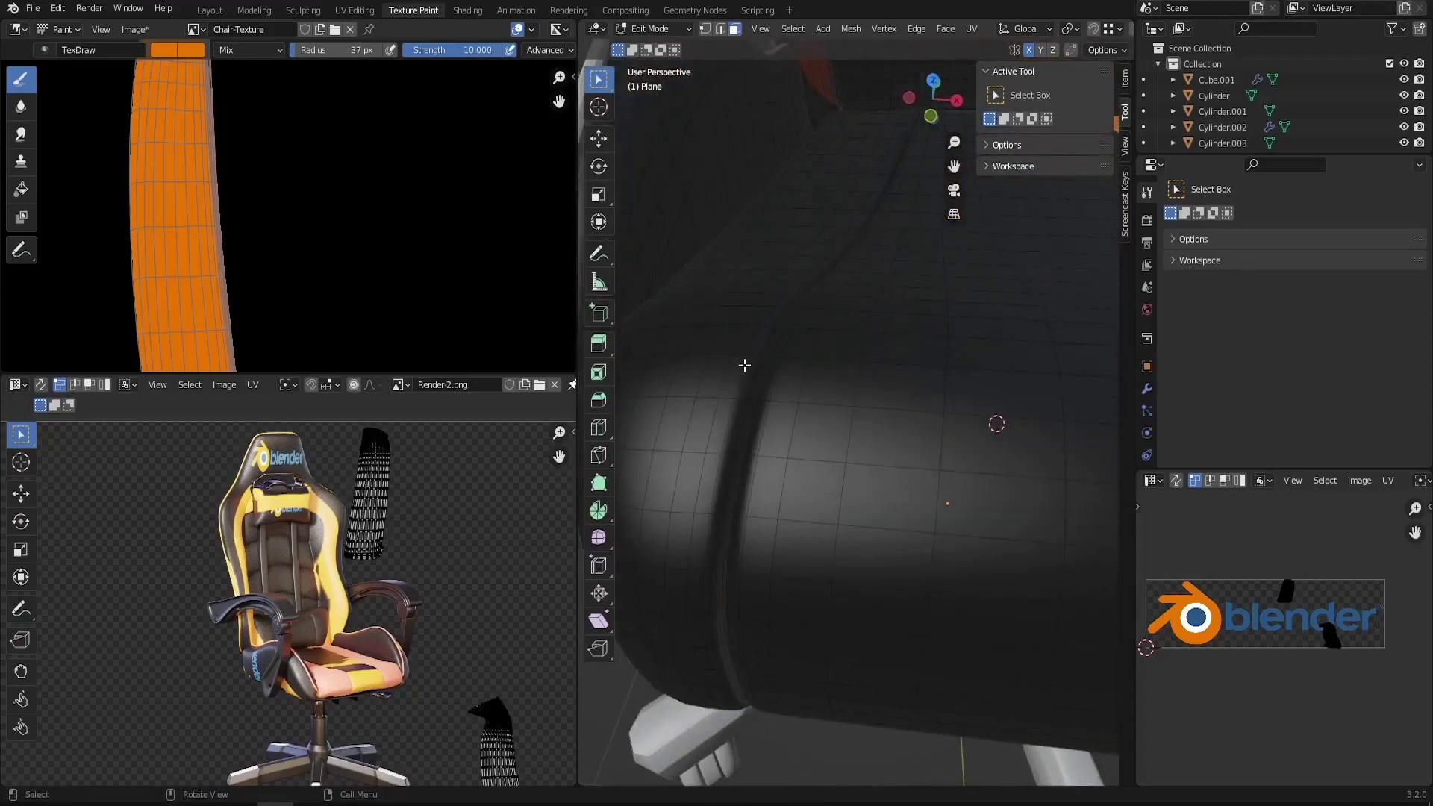
left_click(788, 358, "alt+shift")
left_click(769, 346, "alt+shift")
left_click(747, 336, "alt+shift")
left_click(720, 329, "alt+shift")
scroll(845, 384, "down", 5)
scroll(881, 382, "up", 2)
left_click(978, 368, "alt+shift")
Paint the masked -X side strip of the seat orange along its length and review the chair in the Layout workspace
mouse_move(844, 384)
middle_mouse_down()
mouse_move(896, 388)
mouse_move(866, 403)
middle_mouse_up()
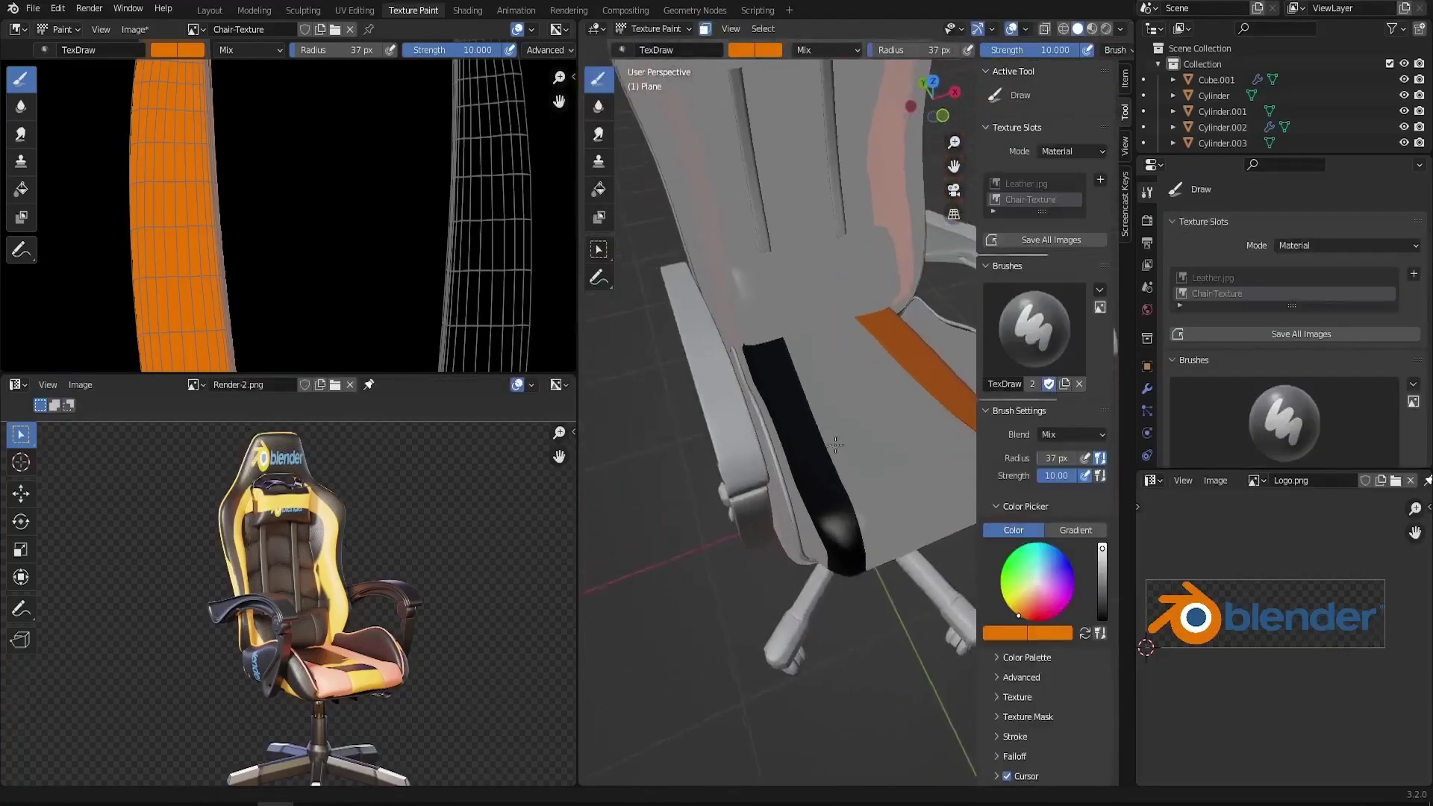
mouse_move(836, 446)
left_mouse_down()
mouse_move(826, 480)
mouse_move(743, 272)
mouse_move(858, 576)
left_mouse_up()
middle_click_drag(858, 576, 814, 409)
left_click_drag(800, 328, 797, 380)
middle_click_drag(786, 517, 822, 539)
middle_click_drag(694, 255, 806, 322)
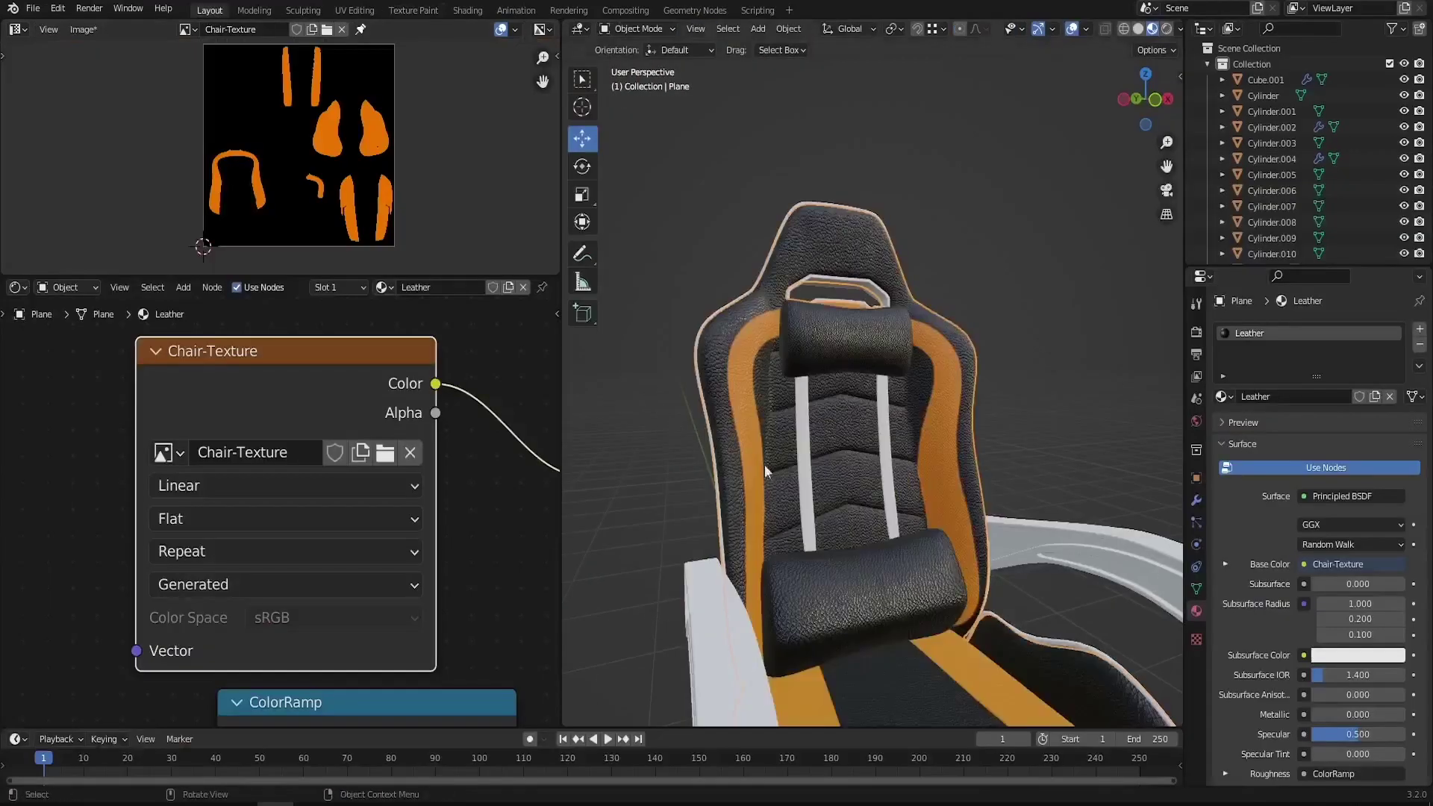
middle_click_drag(777, 508, 840, 299)
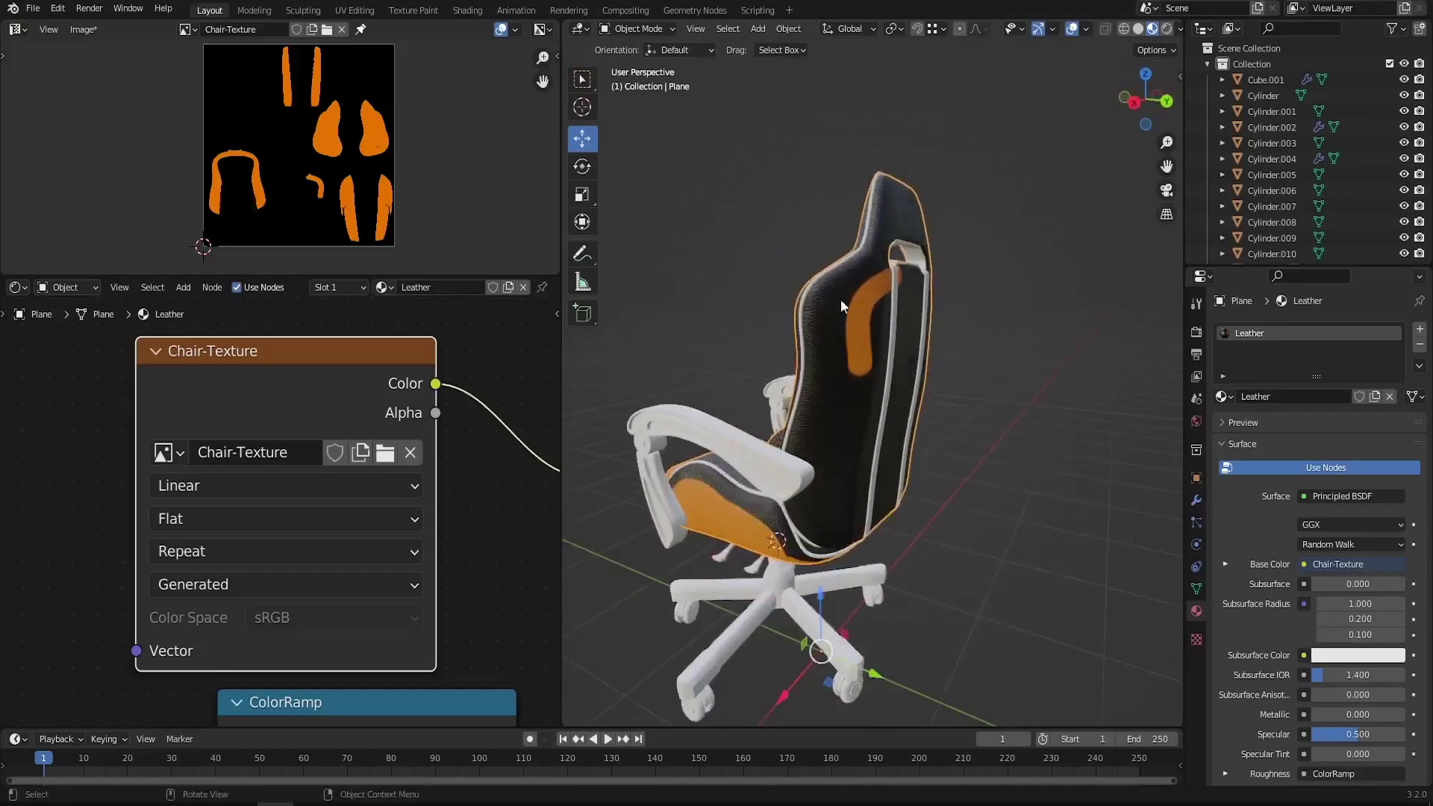
Back in Texture Paint, mask painting to the backrest in back orthographic view, maximize the viewport and enable X symmetry
left_click(401, 11)
middle_click_drag(657, 276, 685, 265)
key("KP_1")
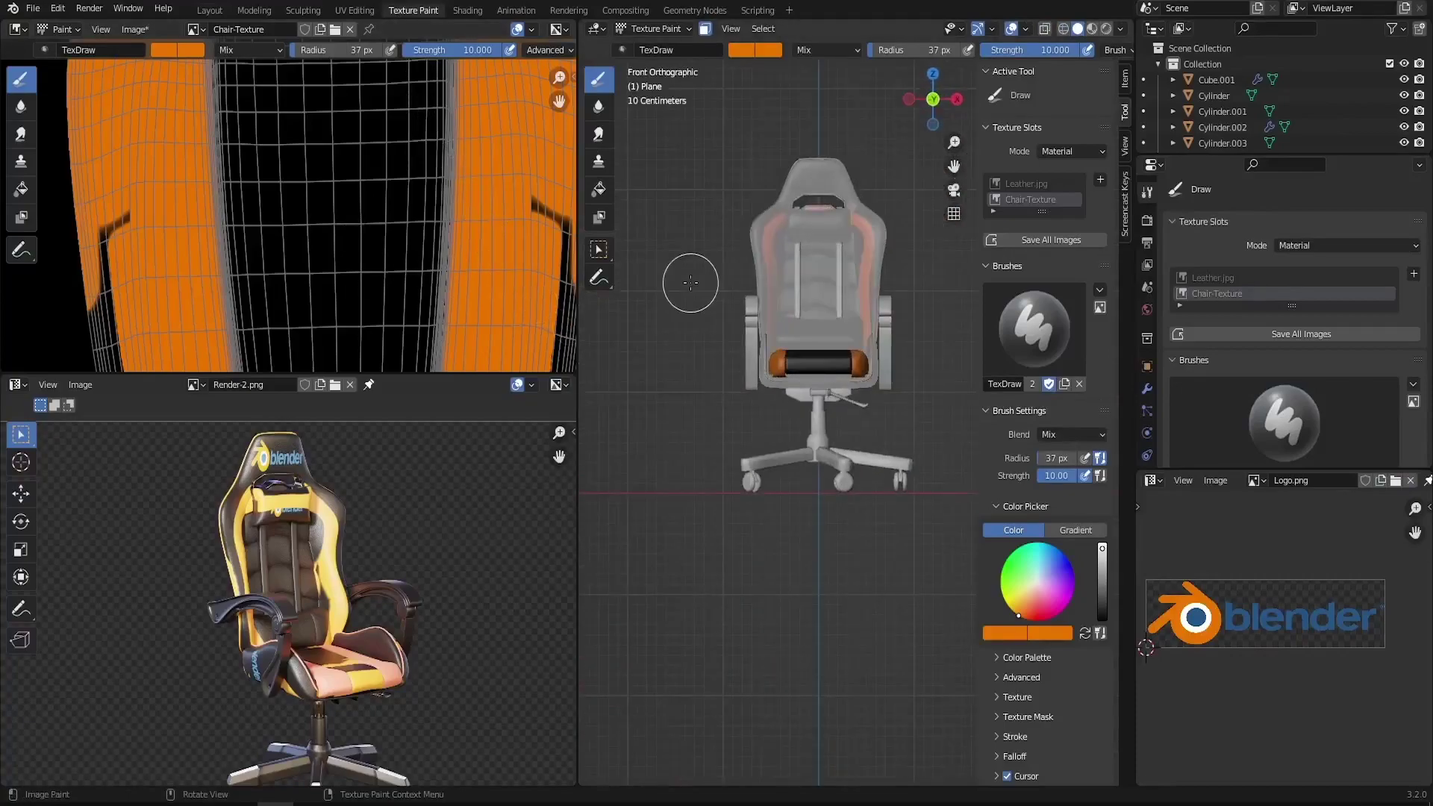
key("ctrl+KP_1")
key("a")
key("a")
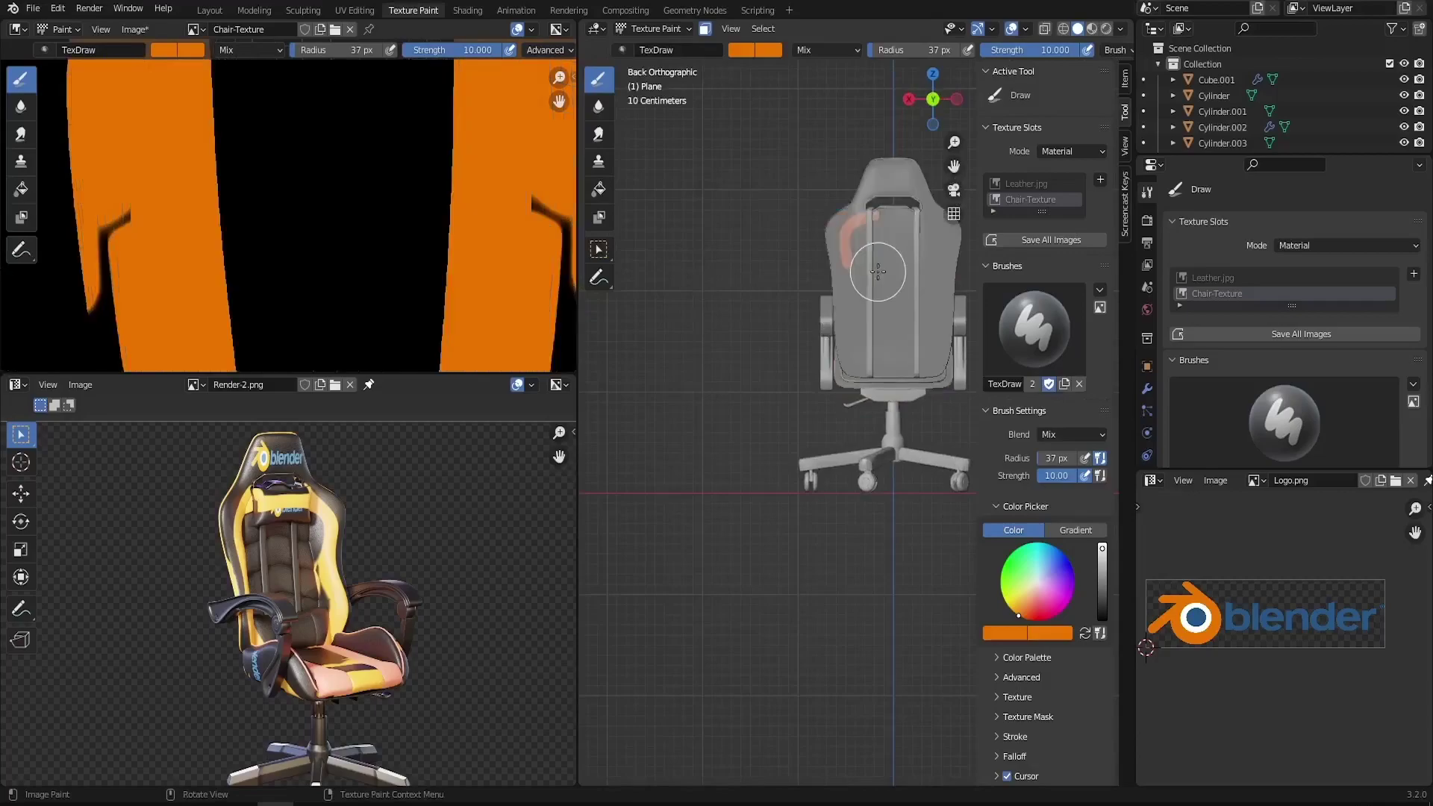
key("l")
key("ctrl+space")
scroll(879, 266, "up", 4)
left_click(1221, 50)
Paint mirrored orange stripes down the rear of the backrest, joined by an arch below the headrest opening
mouse_move(849, 232)
left_mouse_down()
mouse_move(723, 329)
mouse_move(772, 746)
left_mouse_up()
middle_click_drag(801, 554, 801, 369, "shift")
scroll(803, 366, "up", 4, "shift")
mouse_move(954, 128)
left_mouse_down()
mouse_move(816, 512)
mouse_move(794, 250)
mouse_move(974, 133)
mouse_move(1097, 279)
left_mouse_up()
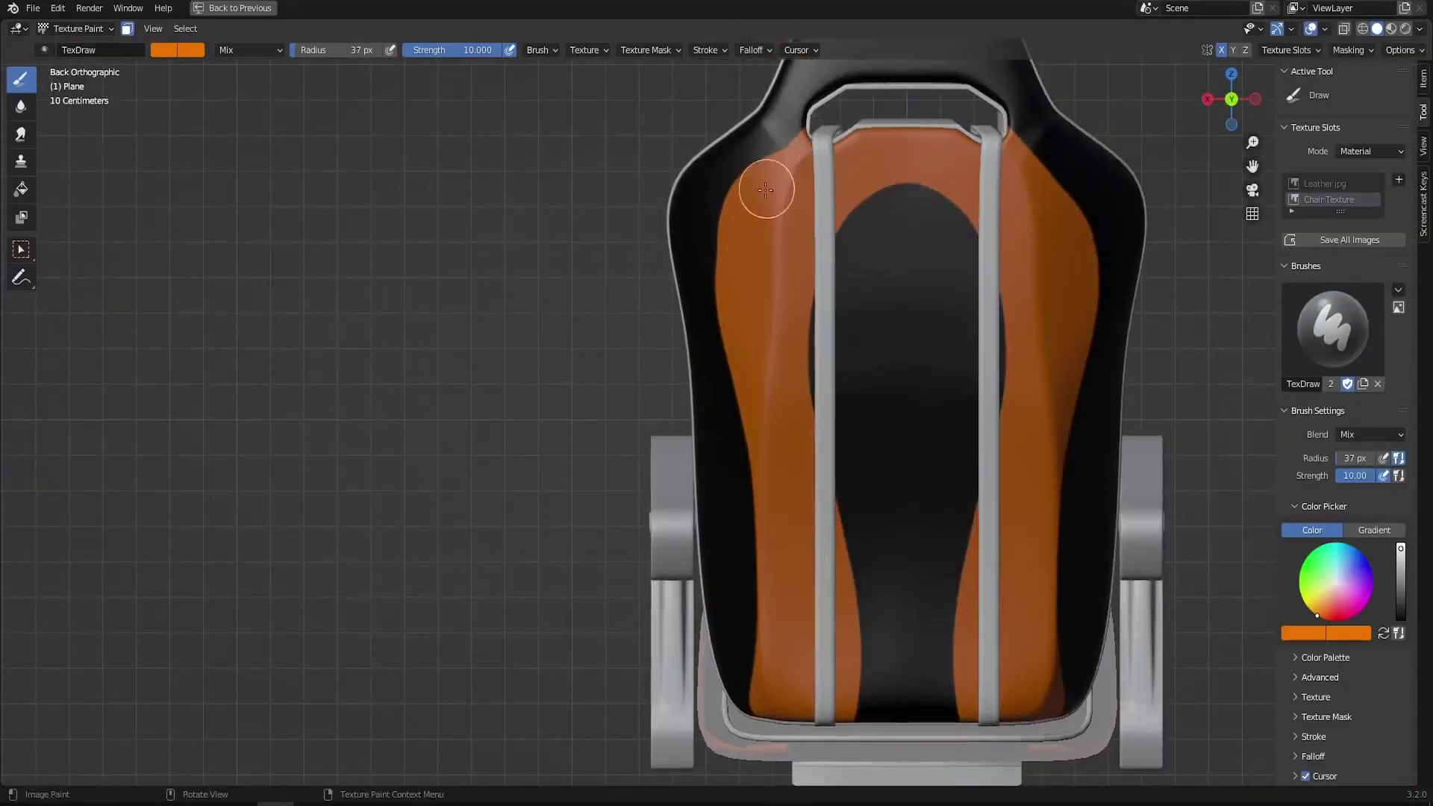
Extend the orange on the backrest's rear up around the sides and top of the headrest opening
left_click_drag(826, 147, 1053, 179)
middle_click_drag(900, 161, 899, 279, "shift")
mouse_move(754, 302)
left_mouse_down()
mouse_move(896, 169)
mouse_move(941, 175)
left_mouse_up()
mouse_move(776, 316)
left_mouse_down()
mouse_move(789, 256)
mouse_move(769, 495)
mouse_move(848, 150)
mouse_move(784, 458)
mouse_move(967, 300)
left_mouse_up()
middle_click_drag(966, 301, 765, 418)
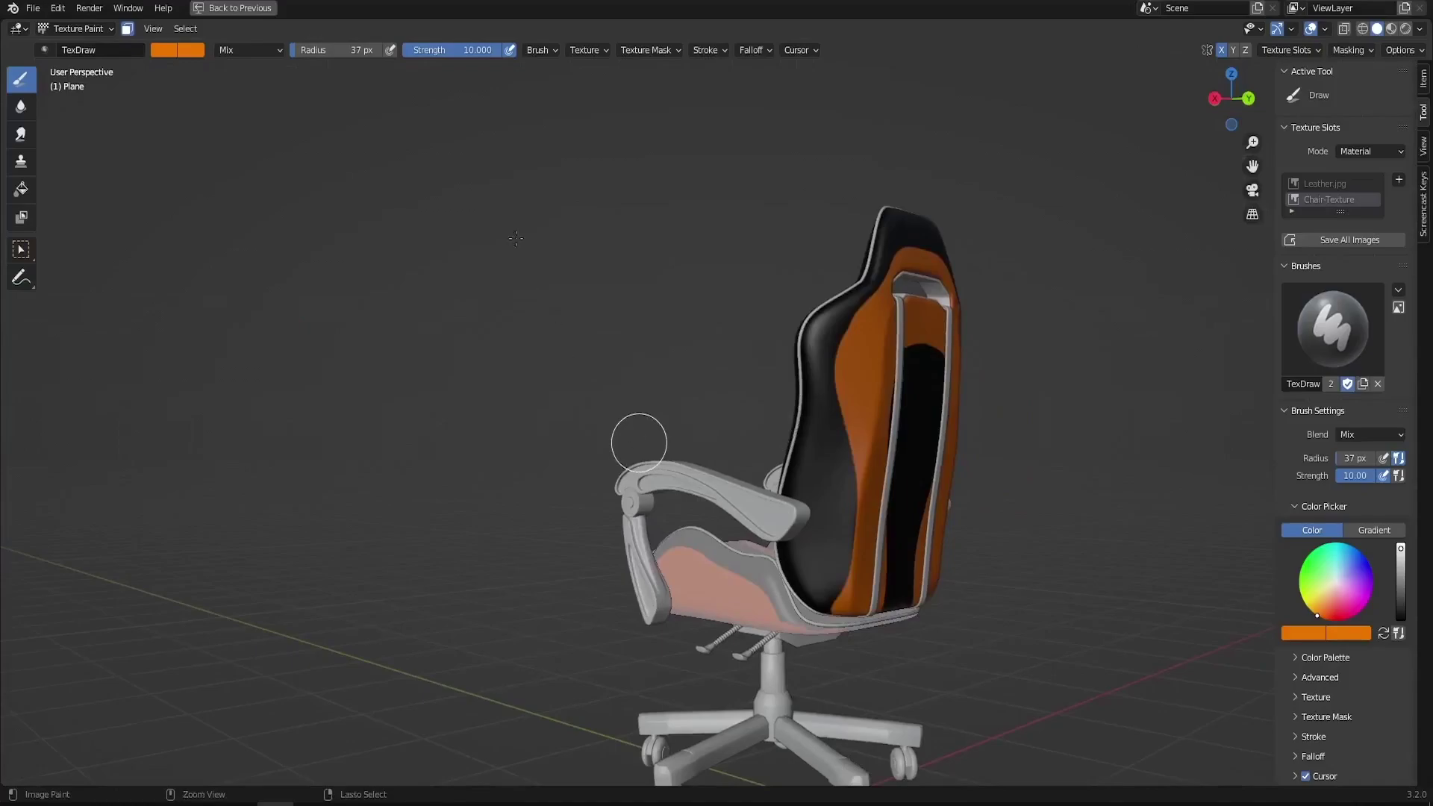
Restore the split layout and examine the painted chair from the front in the Layout workspace
key("ctrl+space")
left_click(207, 13)
mouse_move(641, 437)
middle_mouse_down()
mouse_move(830, 460)
mouse_move(870, 422)
mouse_move(759, 399)
mouse_move(847, 407)
mouse_move(834, 386)
mouse_move(845, 423)
mouse_move(814, 456)
mouse_move(962, 418)
mouse_move(894, 481)
mouse_move(926, 427)
mouse_move(834, 392)
mouse_move(852, 425)
middle_mouse_up()
scroll(873, 420, "down", 2)
scroll(814, 456, "up", 4)
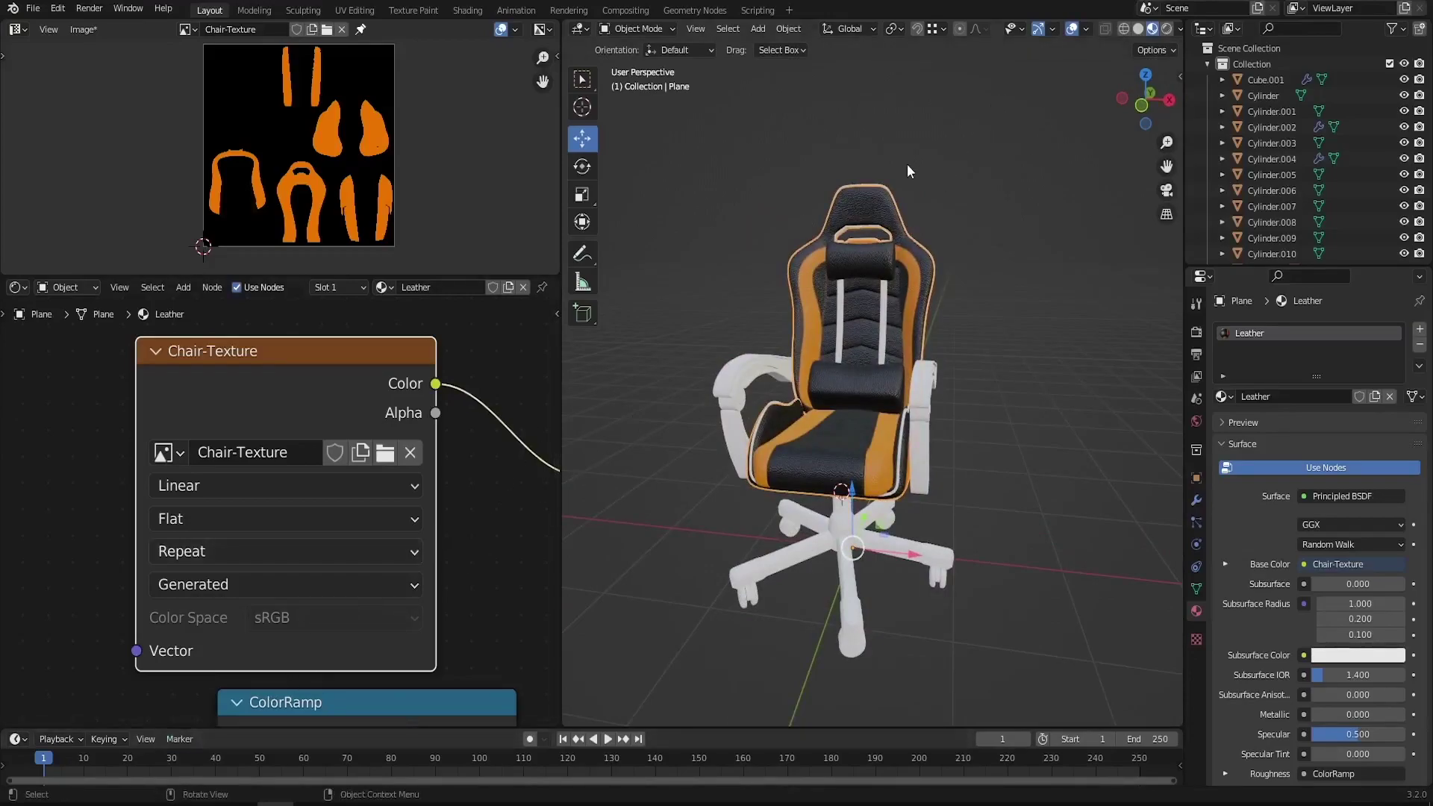
In the Texture Paint workspace, create a new image texture for the brush and load Logo.png into it
left_click(412, 10)
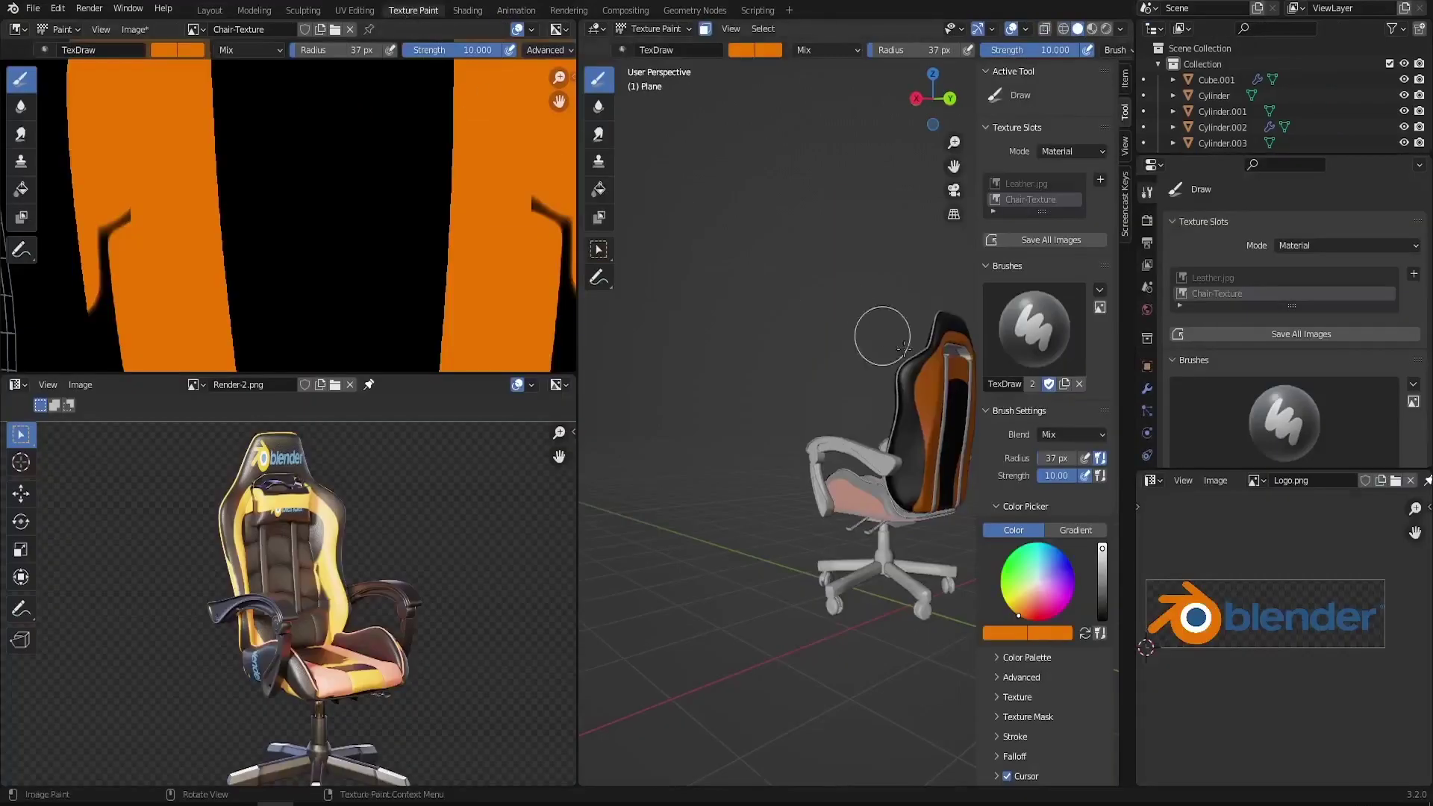
middle_click_drag(847, 357, 851, 234)
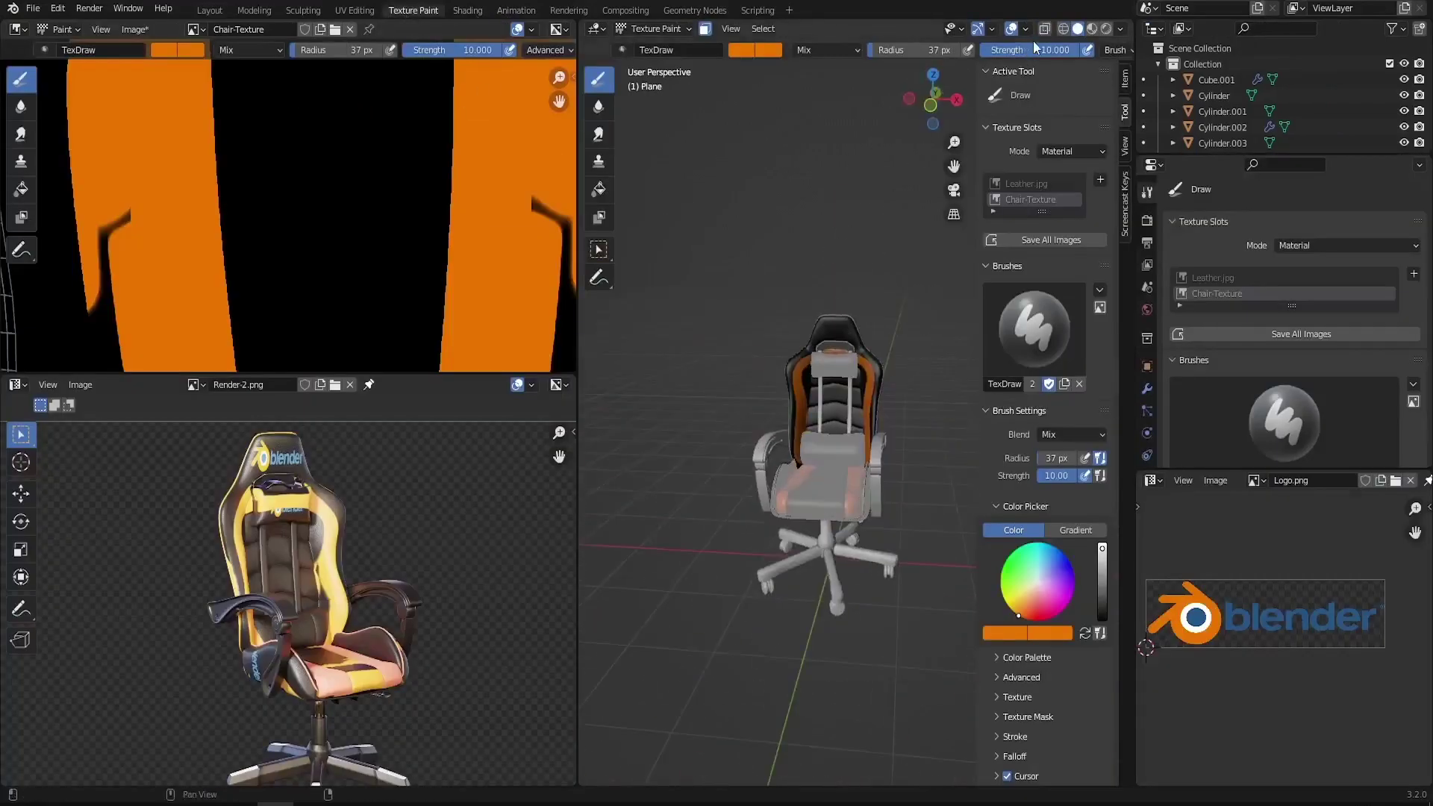
left_click_drag(1197, 468, 1198, 652)
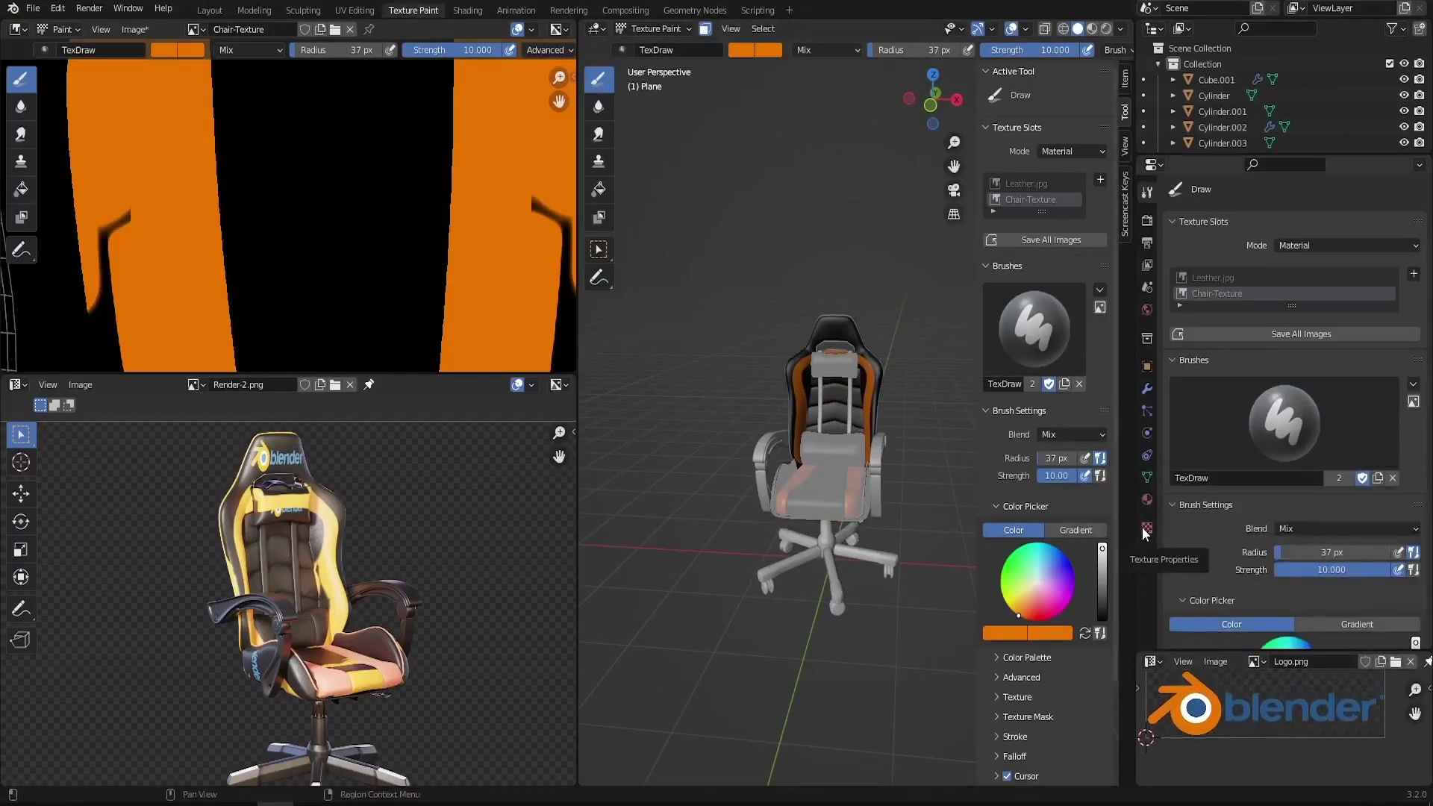
left_click(1144, 528)
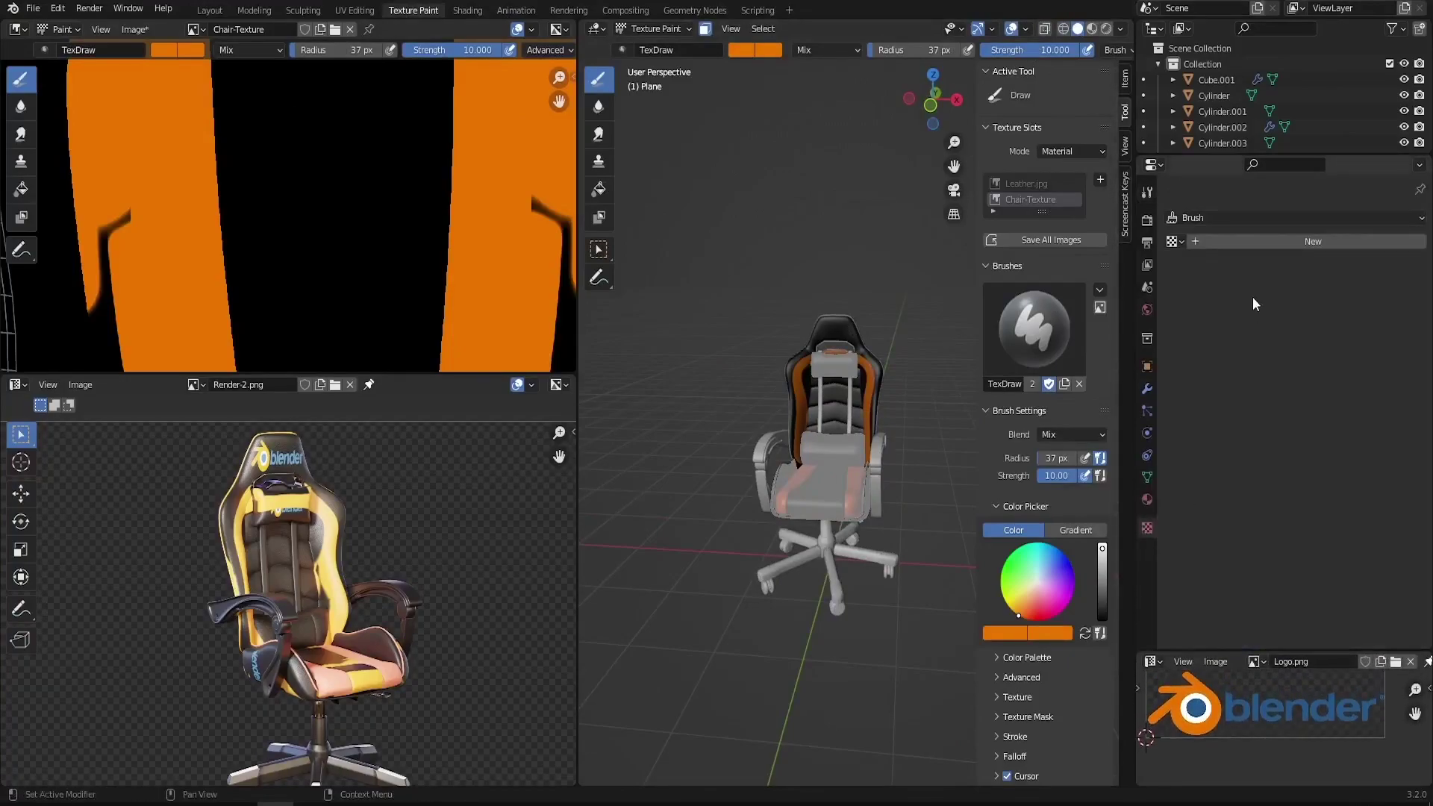
left_click(1256, 244)
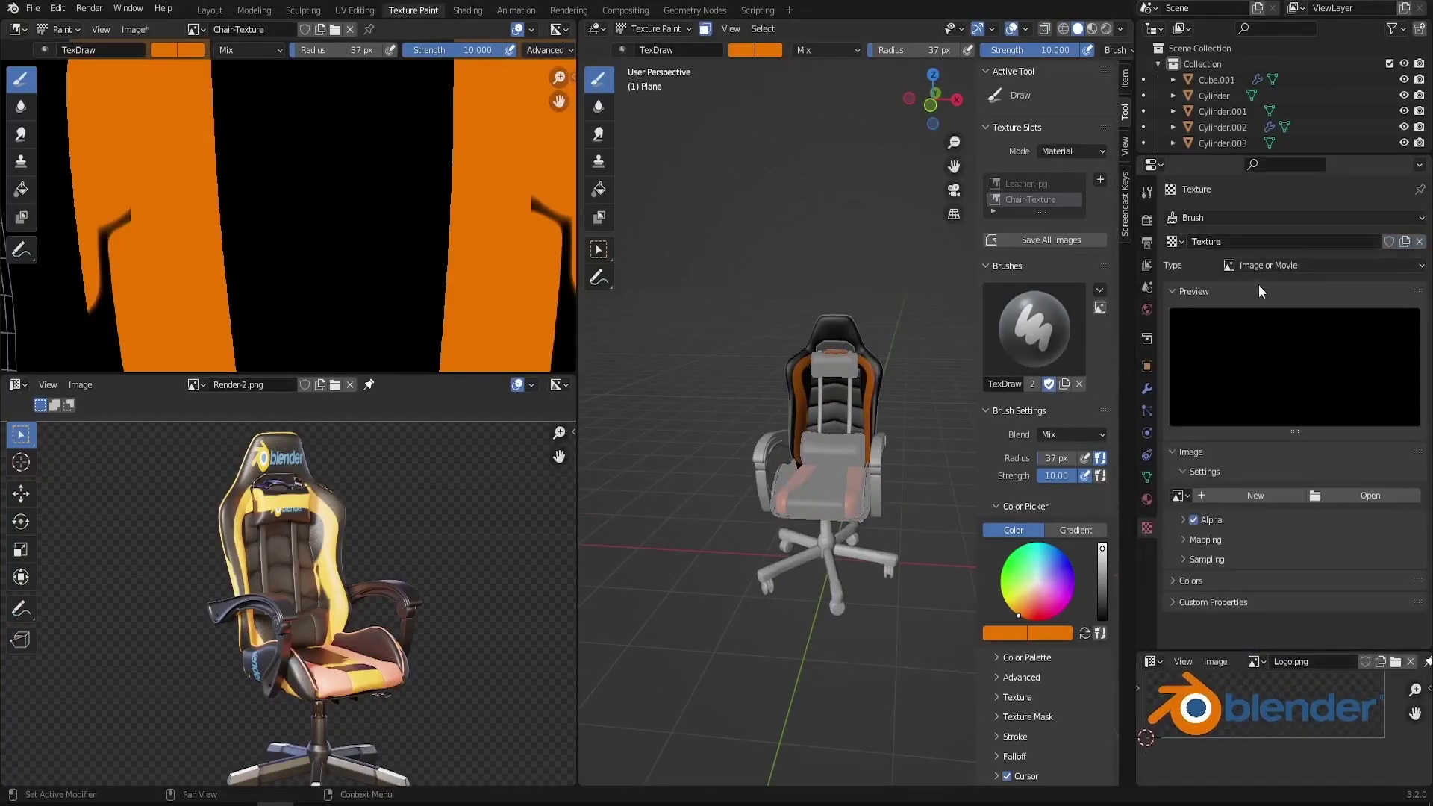
left_click(1347, 494)
double_click(262, 381)
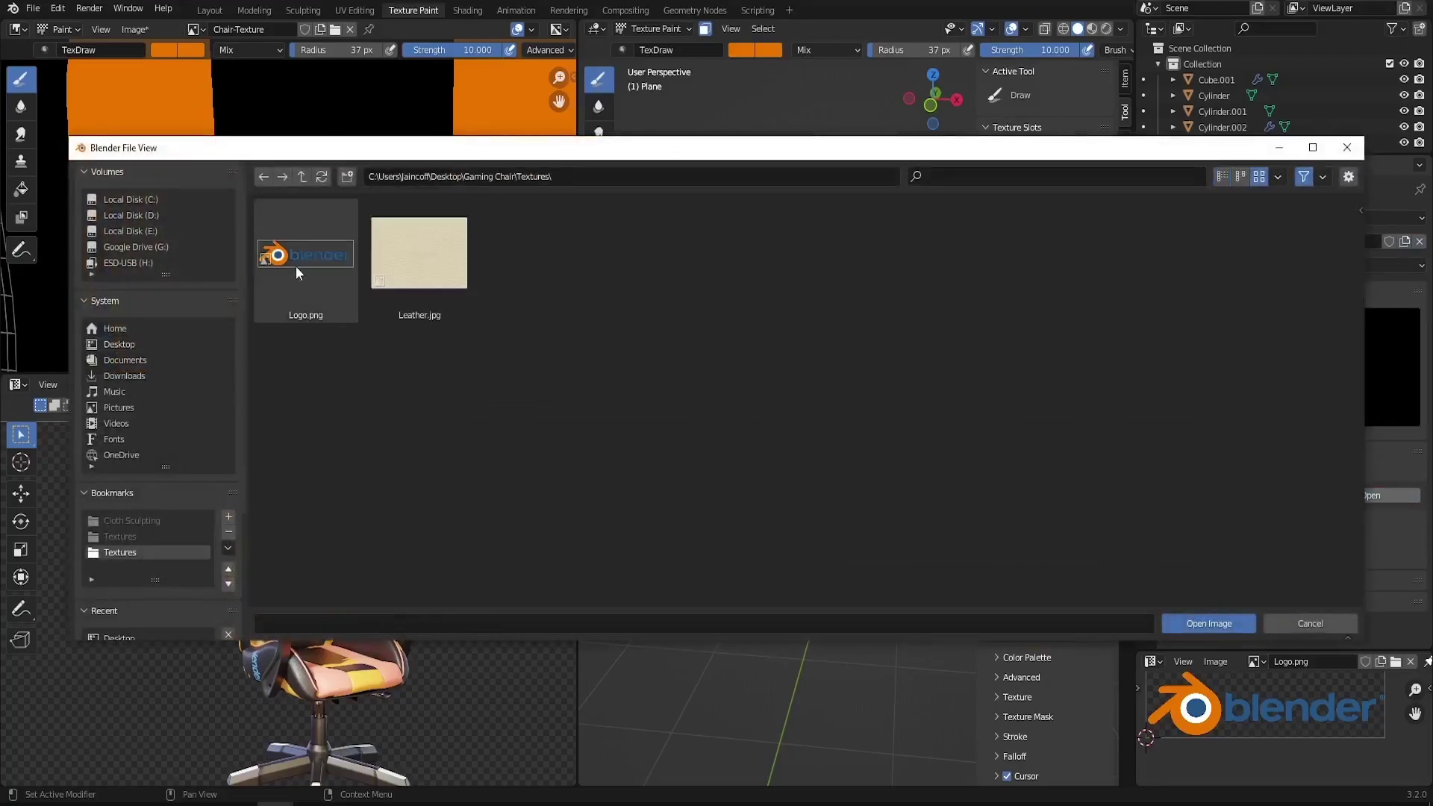
double_click(321, 259)
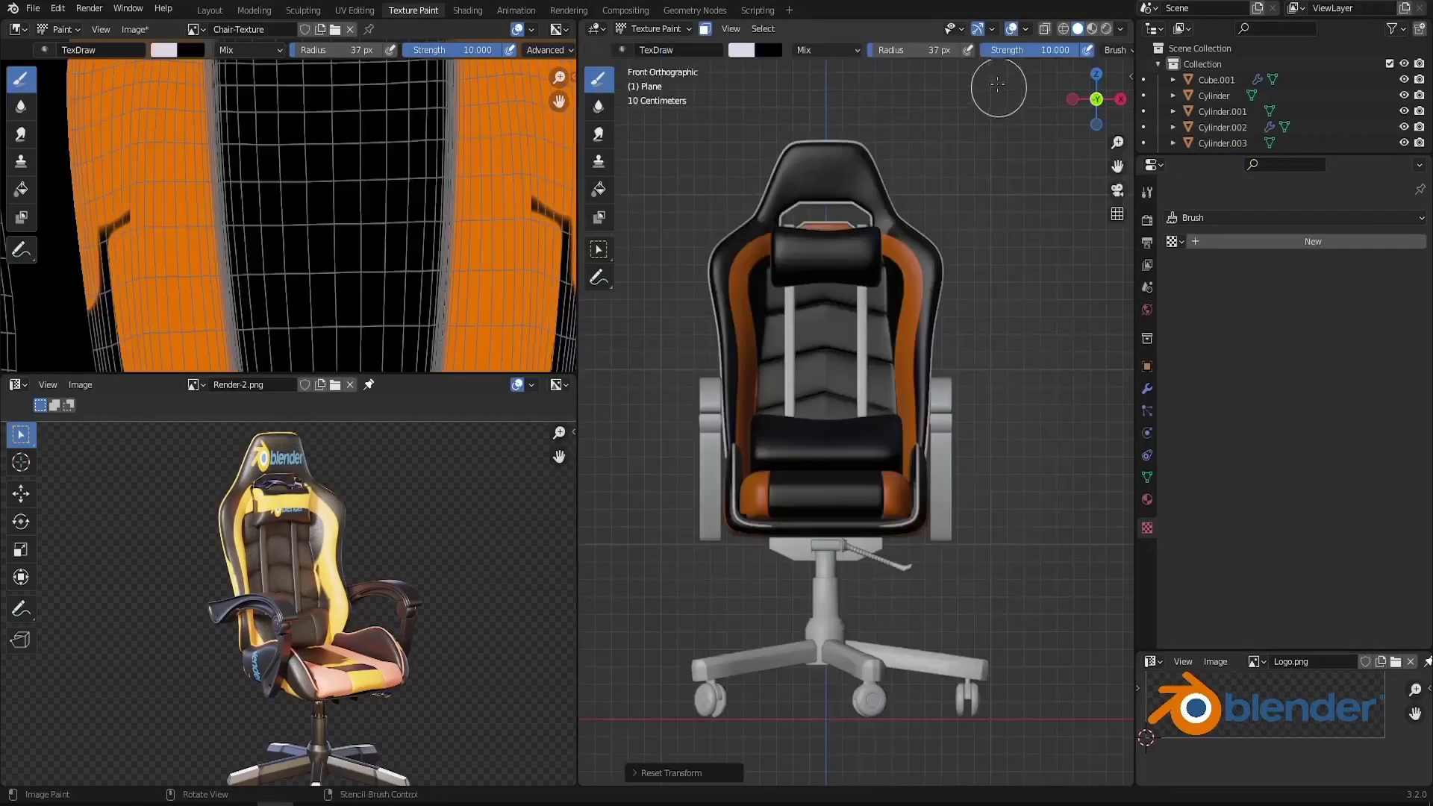
Assign the existing logo texture to the stencil-mapped brush
scroll(995, 48, "down", 5)
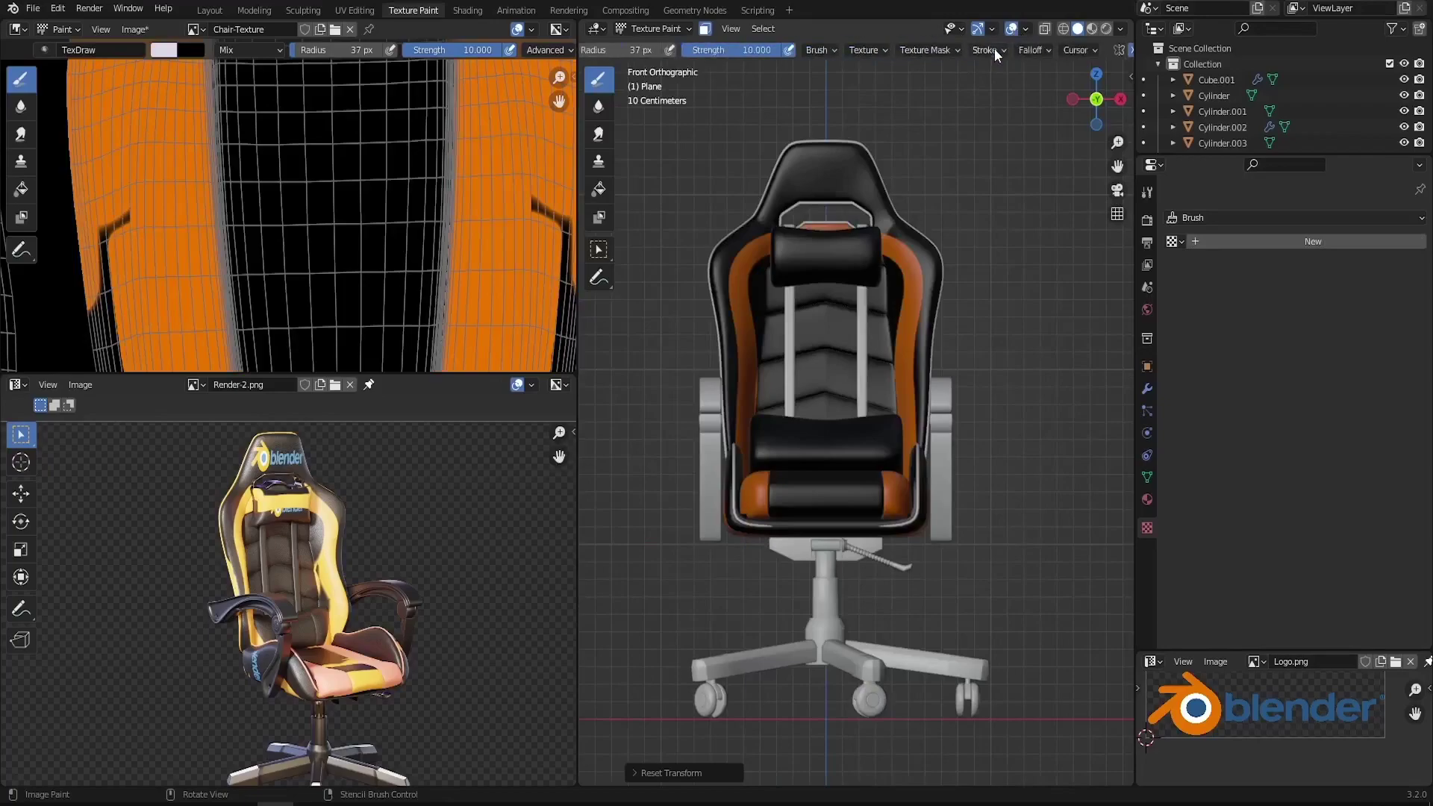
left_click(871, 52)
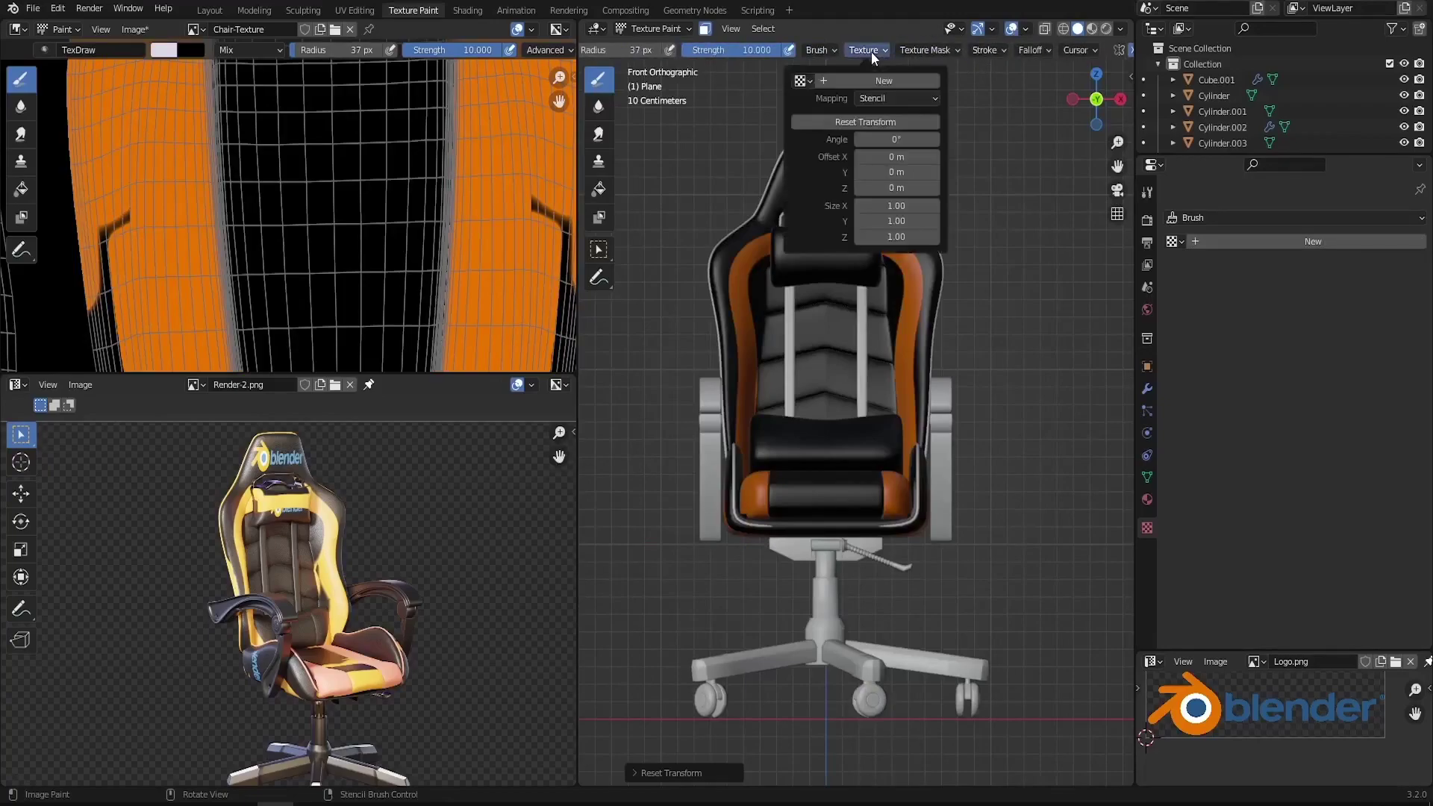
left_click(804, 81)
left_click(825, 133)
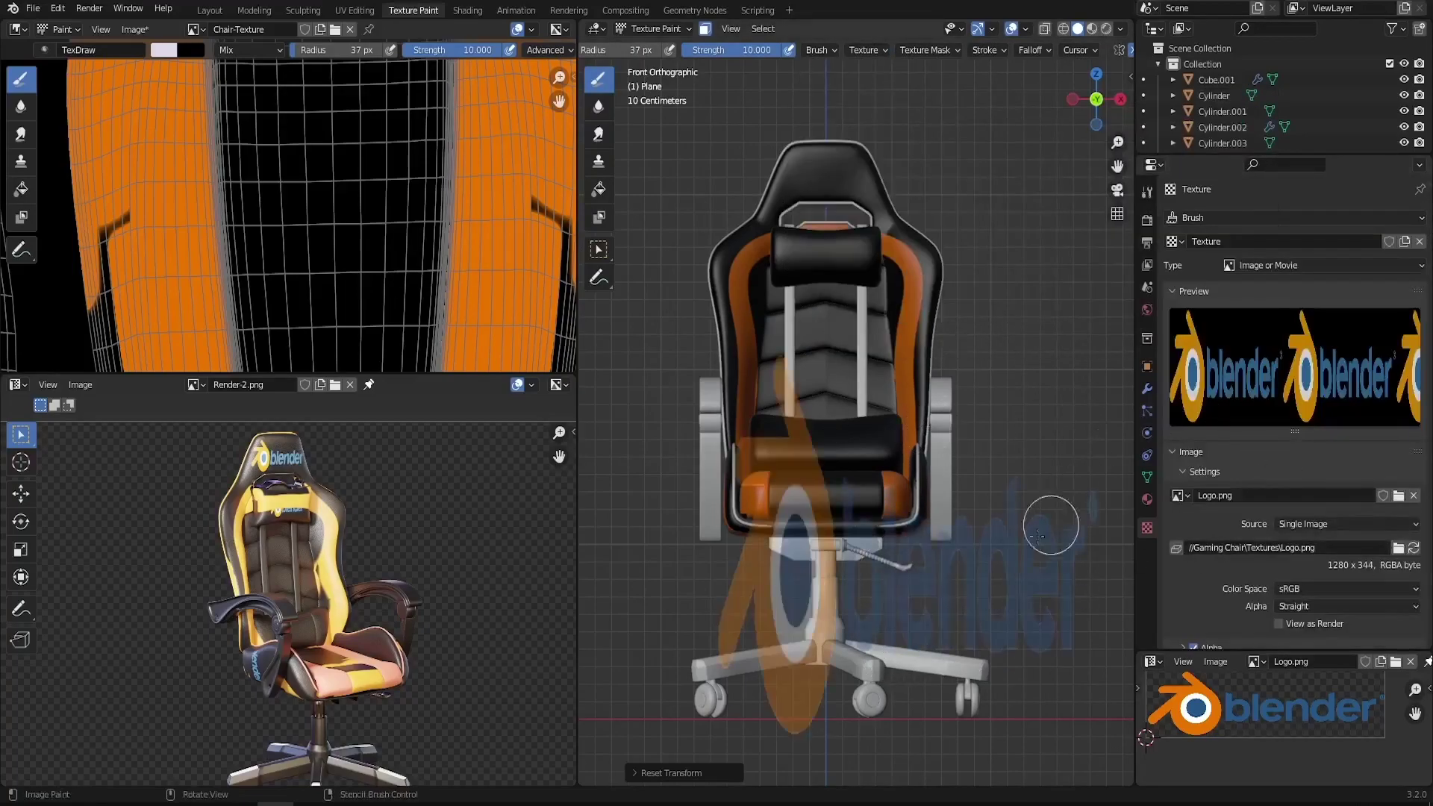
Move the logo stencil over the chair's headrest and scale it down to fit within the headrest
right_click_drag(999, 610, 920, 203)
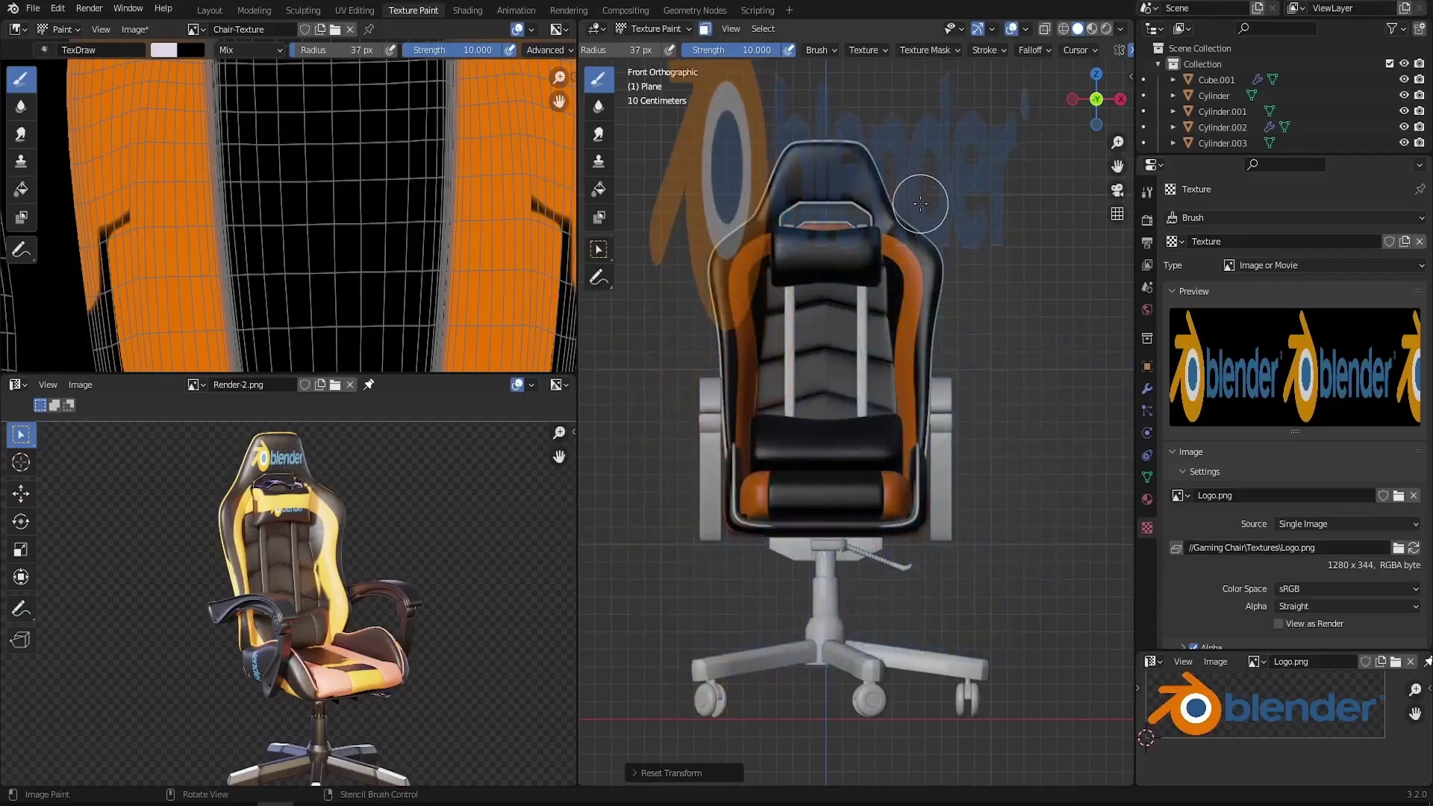
scroll(881, 171, "up", 4)
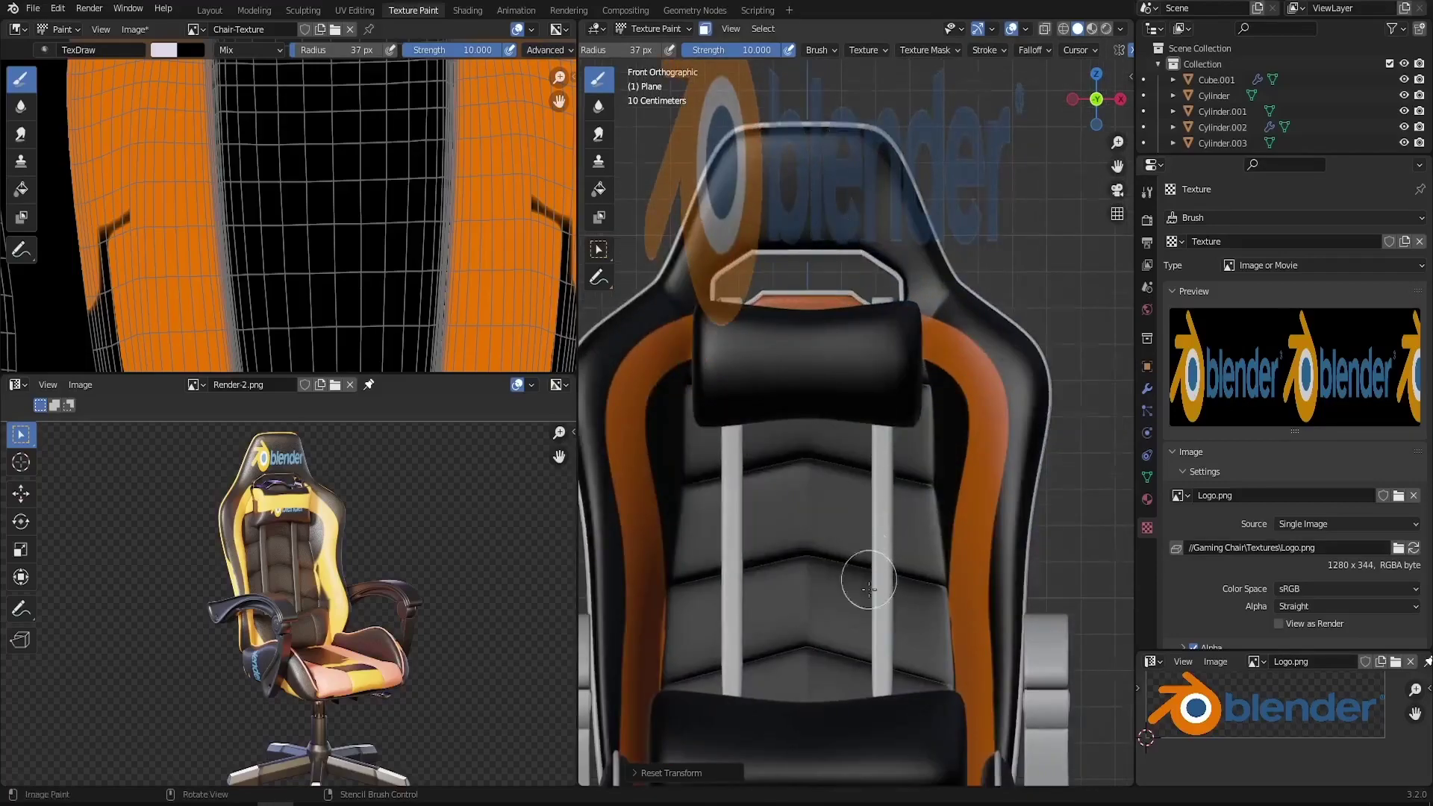
scroll(869, 583, "down", 3)
right_click_drag(838, 176, 858, 388)
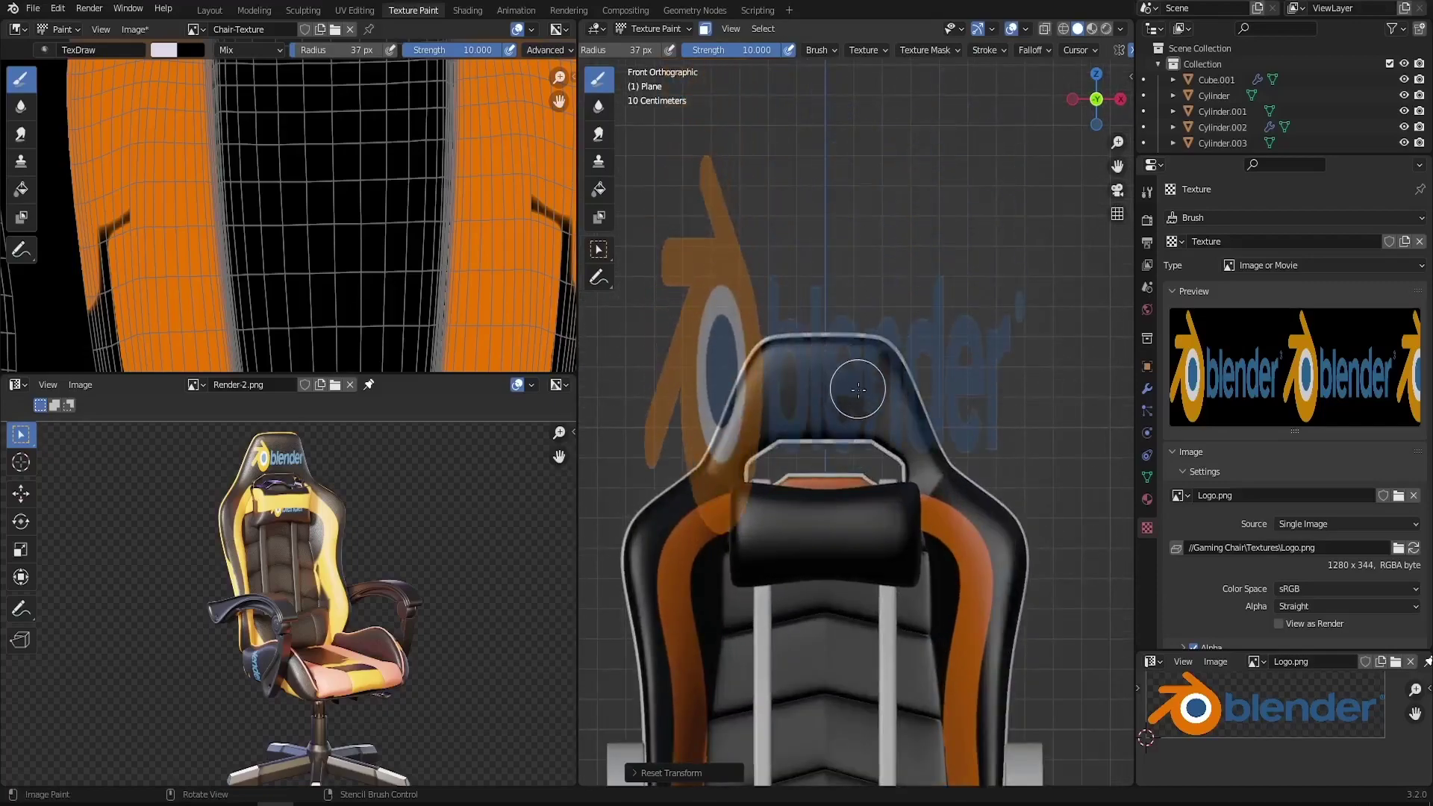
mouse_move(980, 496)
right_mouse_down("shift")
mouse_move(1017, 512)
mouse_move(838, 448)
mouse_move(1030, 575)
mouse_move(870, 449)
mouse_move(954, 457)
mouse_move(984, 493)
right_mouse_up("shift")
scroll(810, 417, "up", 4)
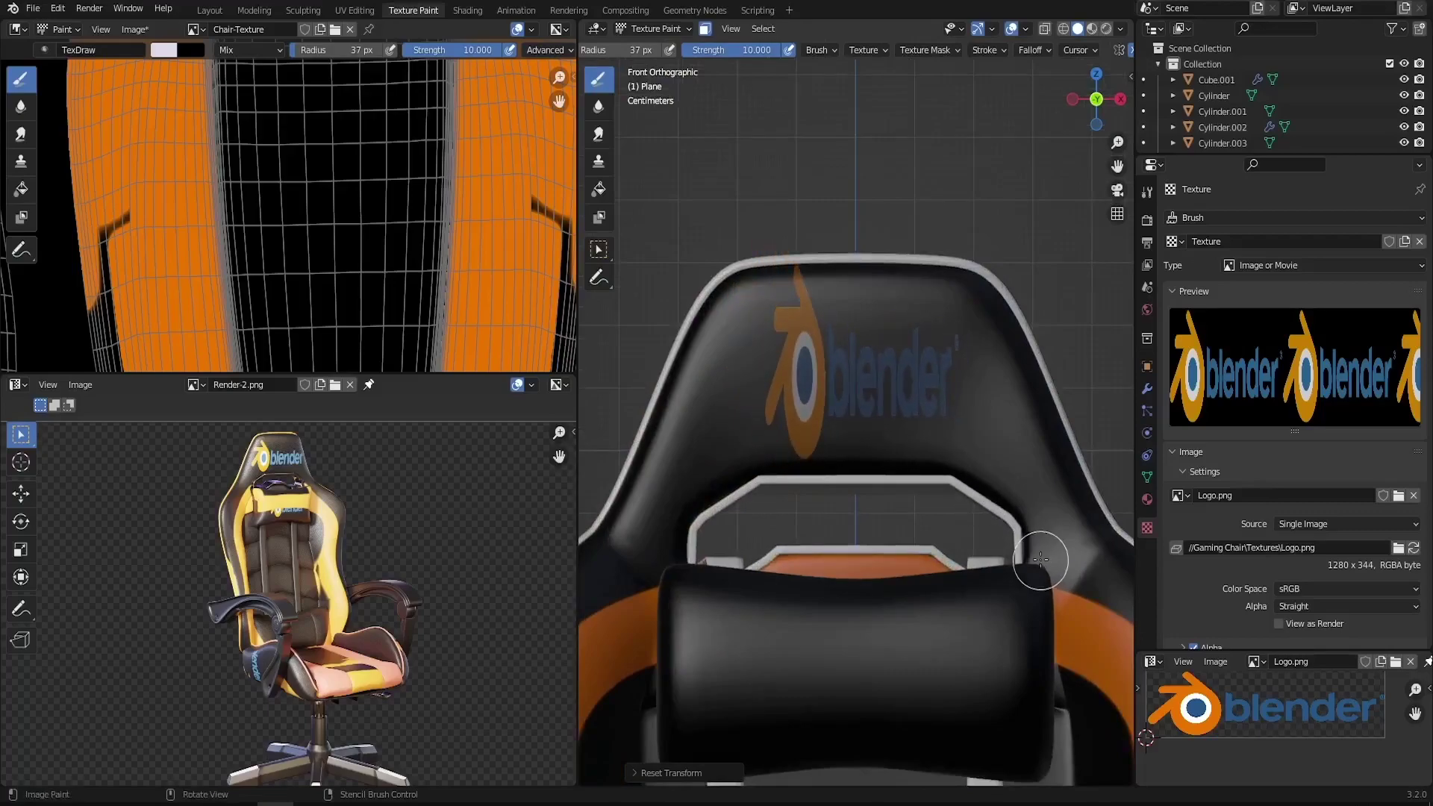
Set the stencil texture's Y size to 1.5 and then 2, and enlarge the logo stencil to span the headrest
left_click(866, 50)
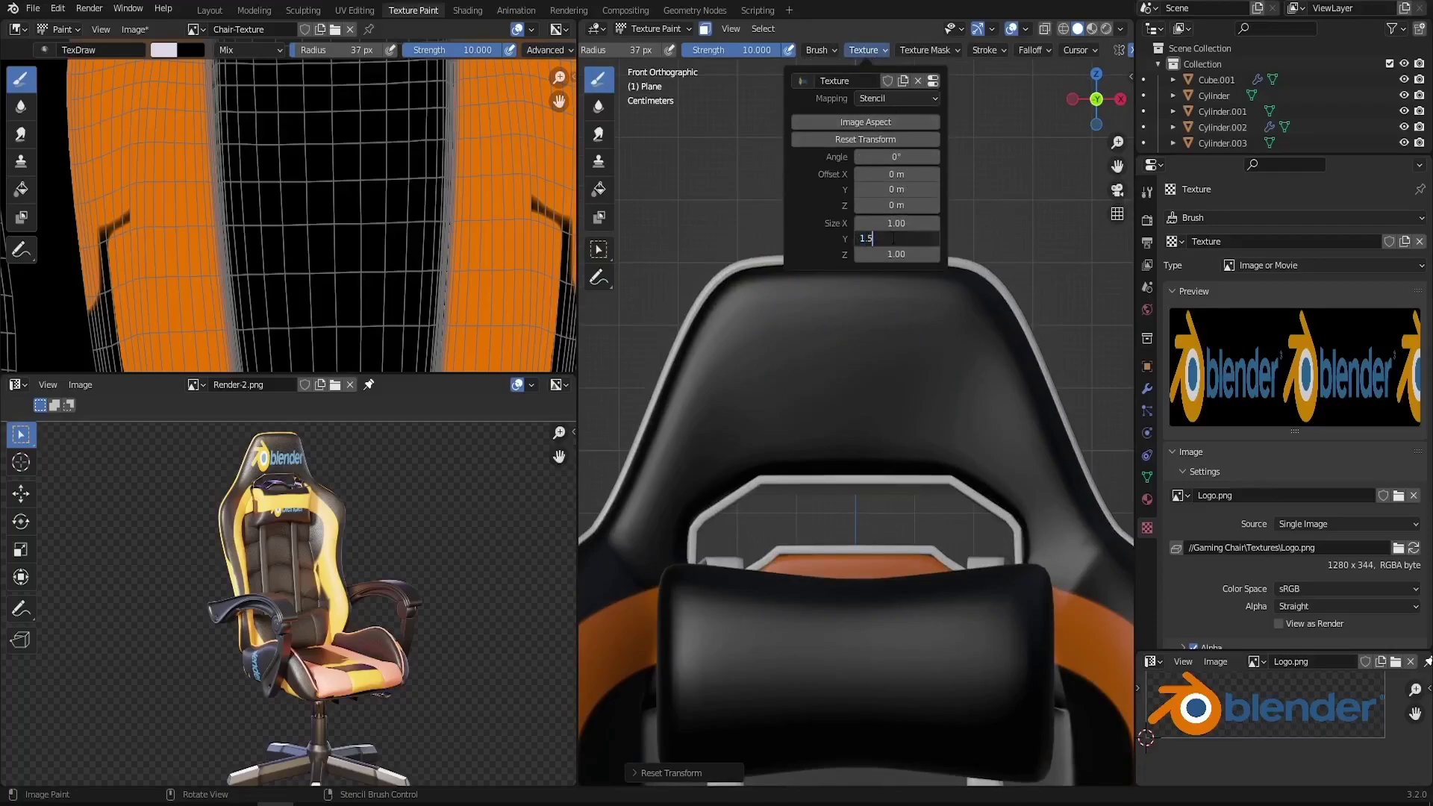
key("Return")
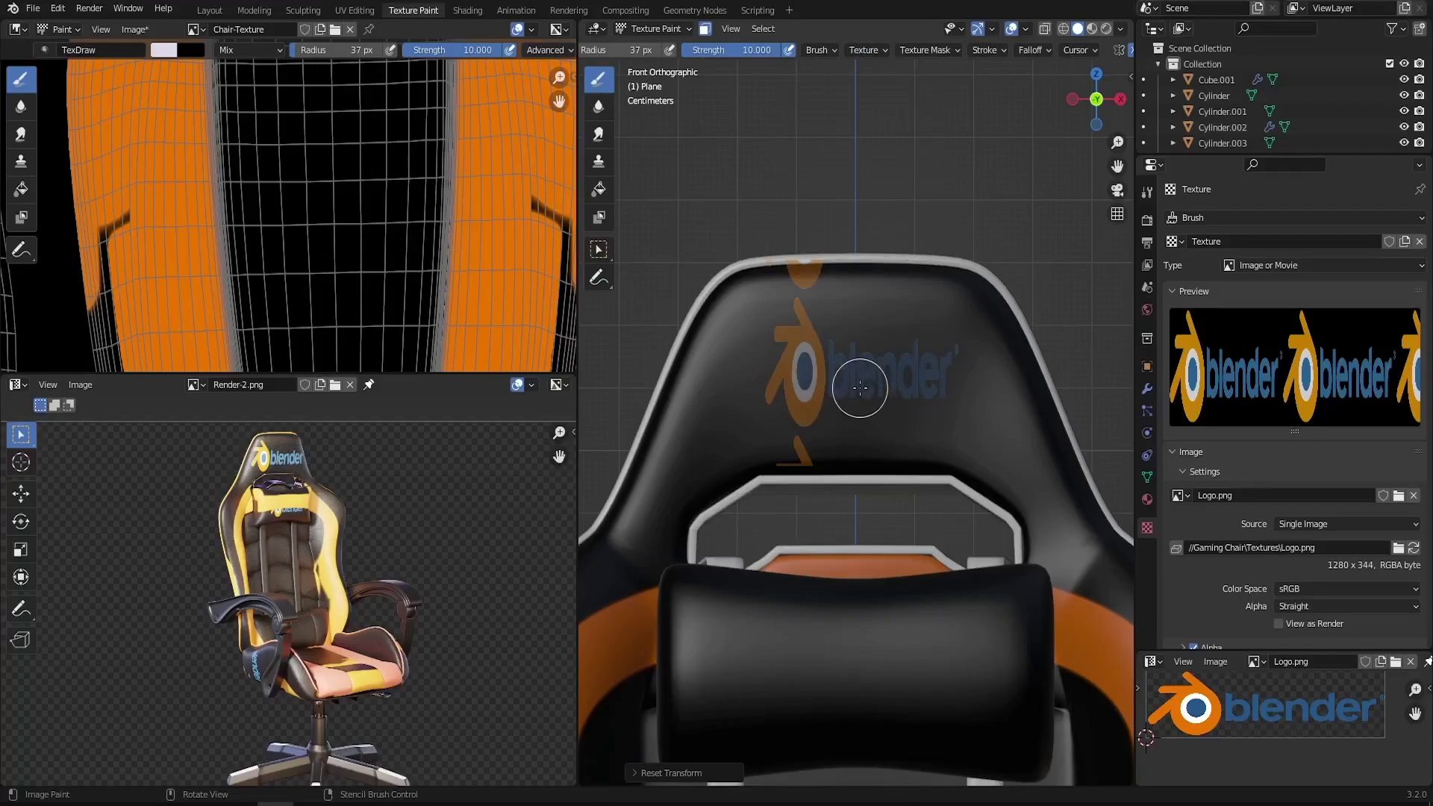
scroll(860, 388, "up", 2)
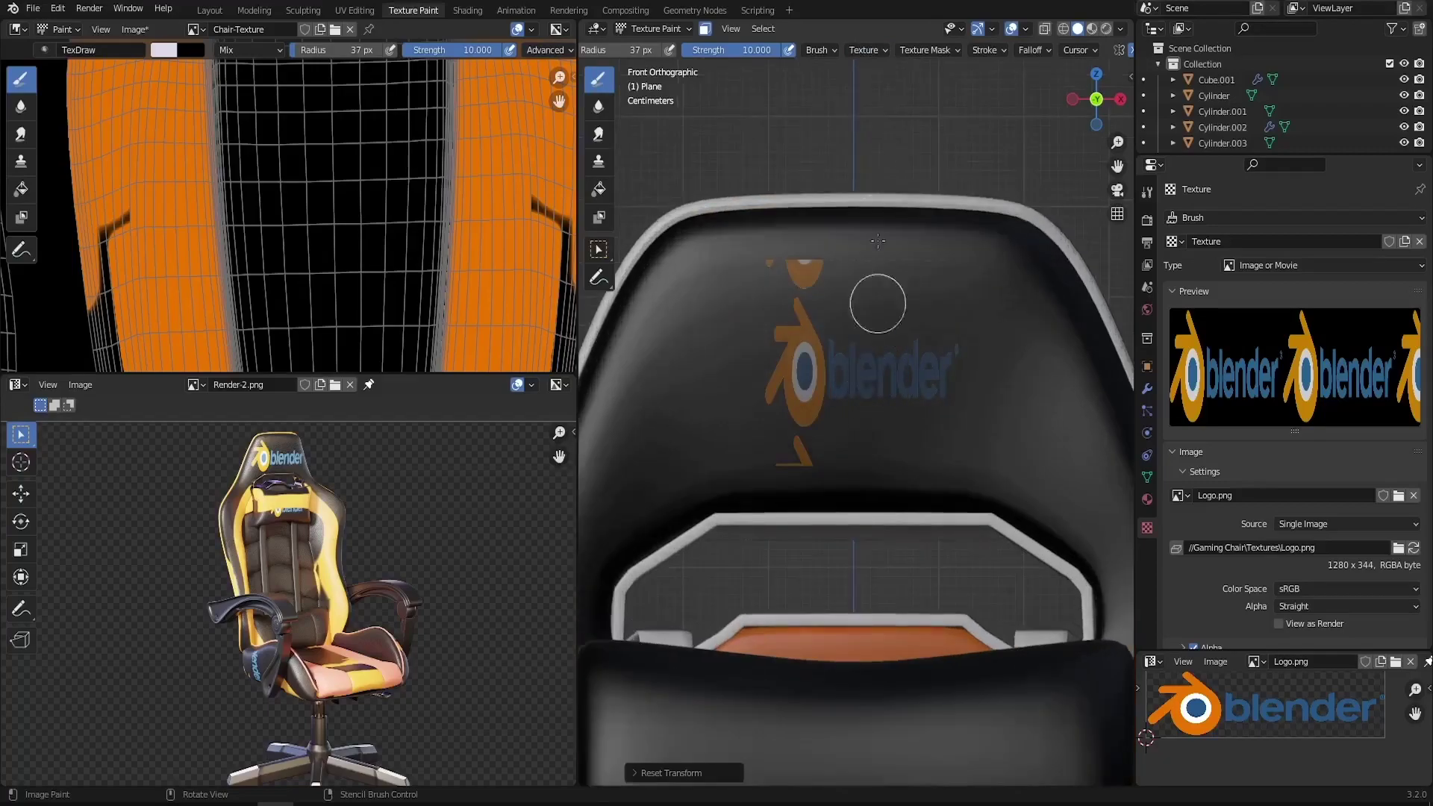
left_click(864, 50)
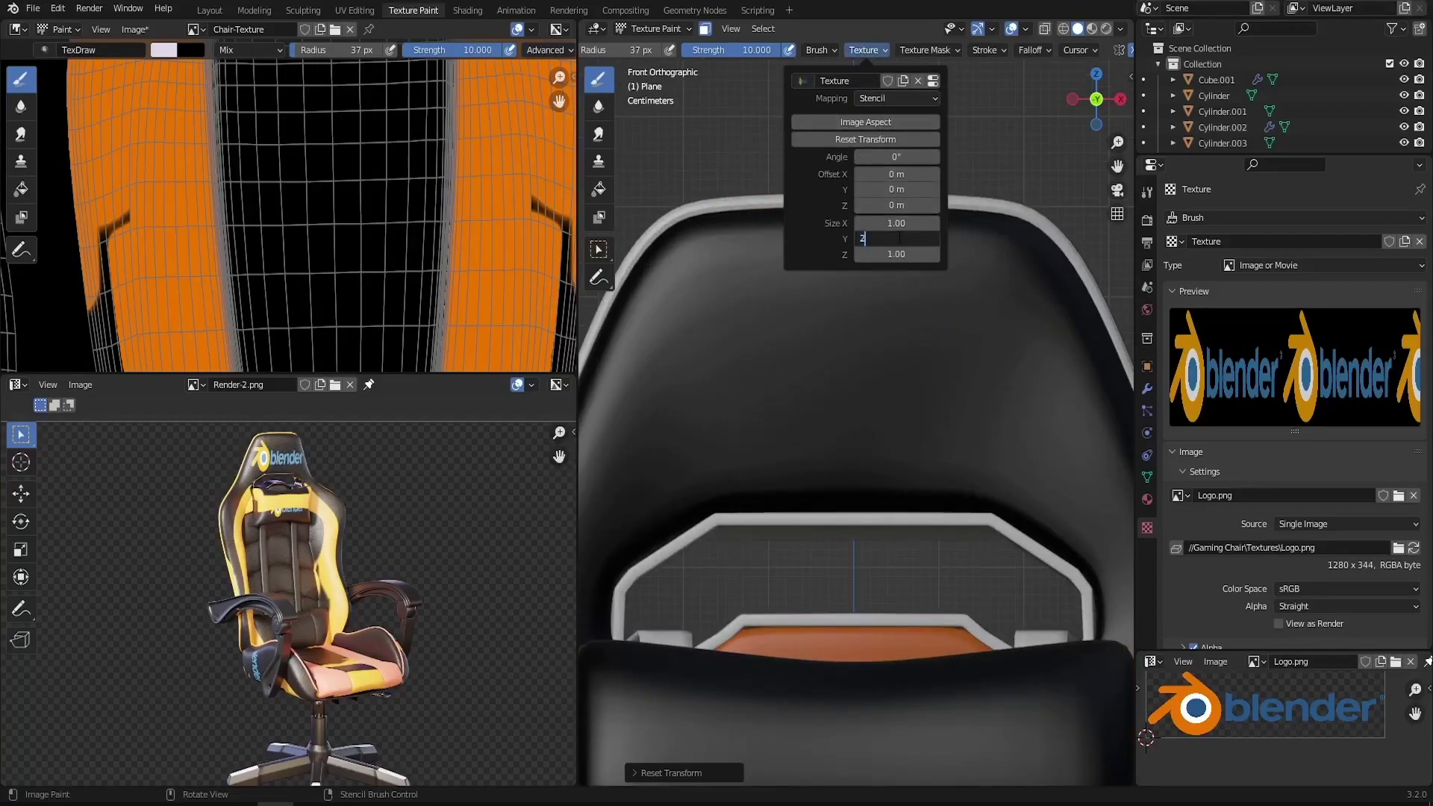
key("Return")
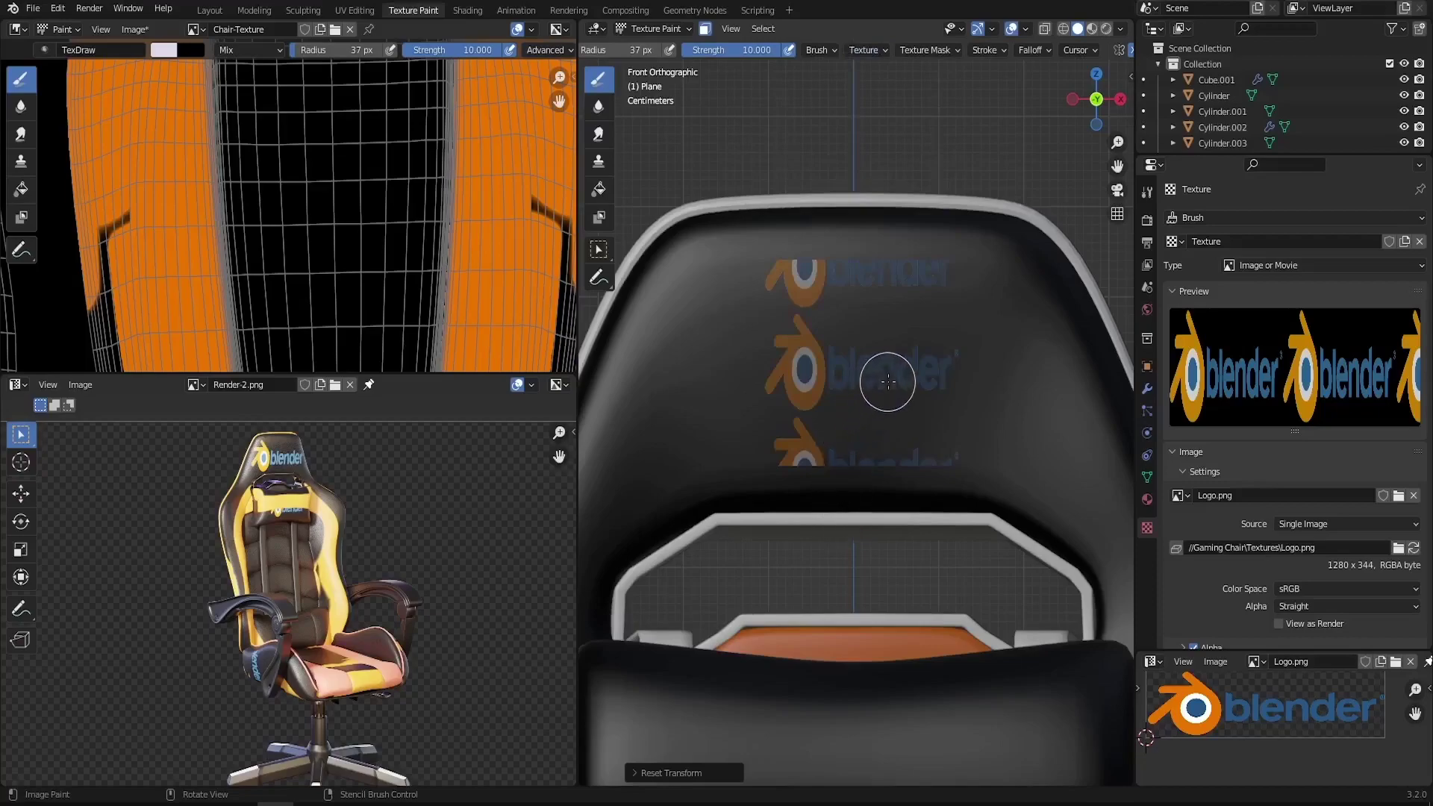
right_click_drag(918, 384, 966, 423, "shift")
Undo a trial stroke of the logo stencil on the headrest and turn off X mirror symmetry for painting
mouse_move(741, 352)
left_mouse_down()
mouse_move(971, 347)
mouse_move(961, 393)
mouse_move(884, 389)
left_mouse_up()
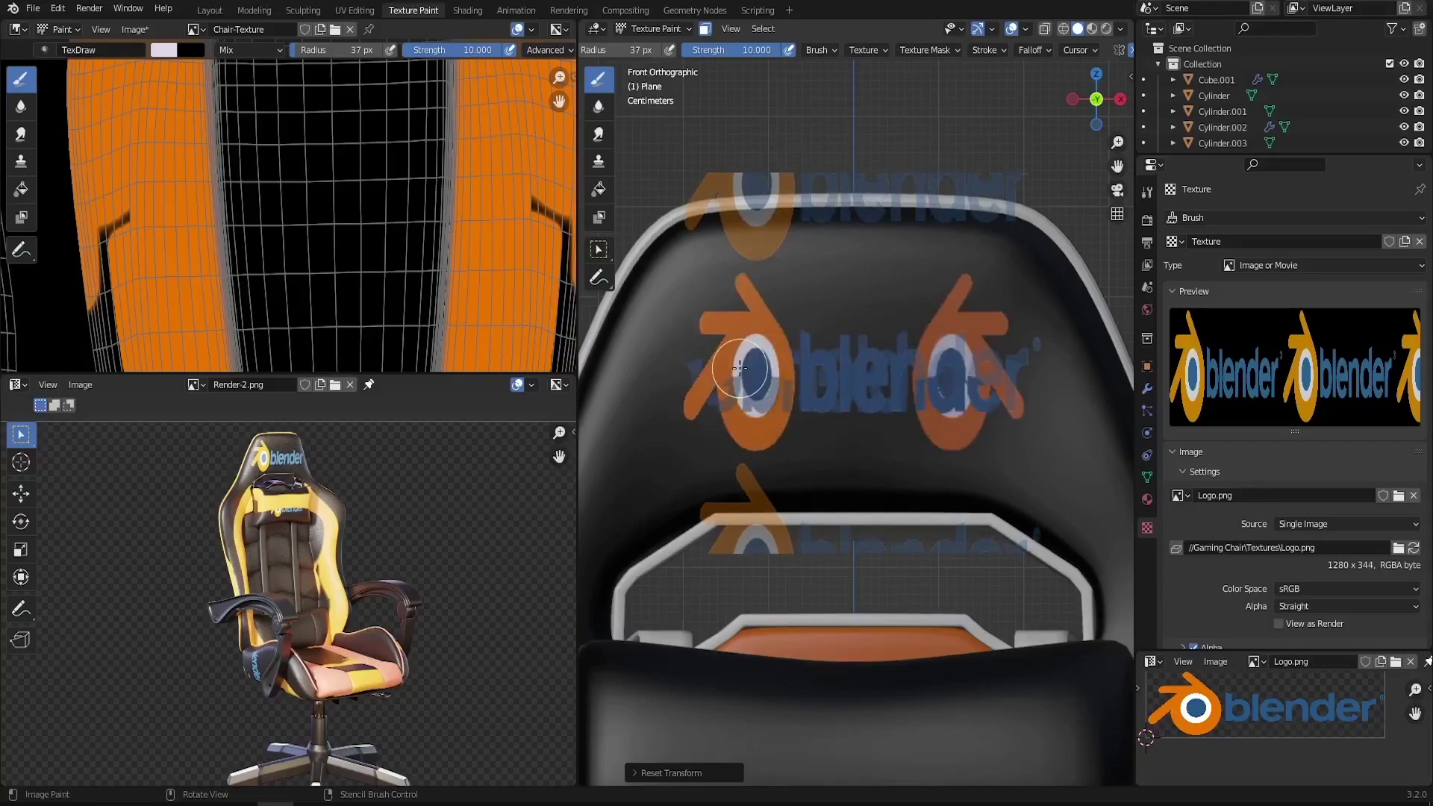
key("ctrl+z")
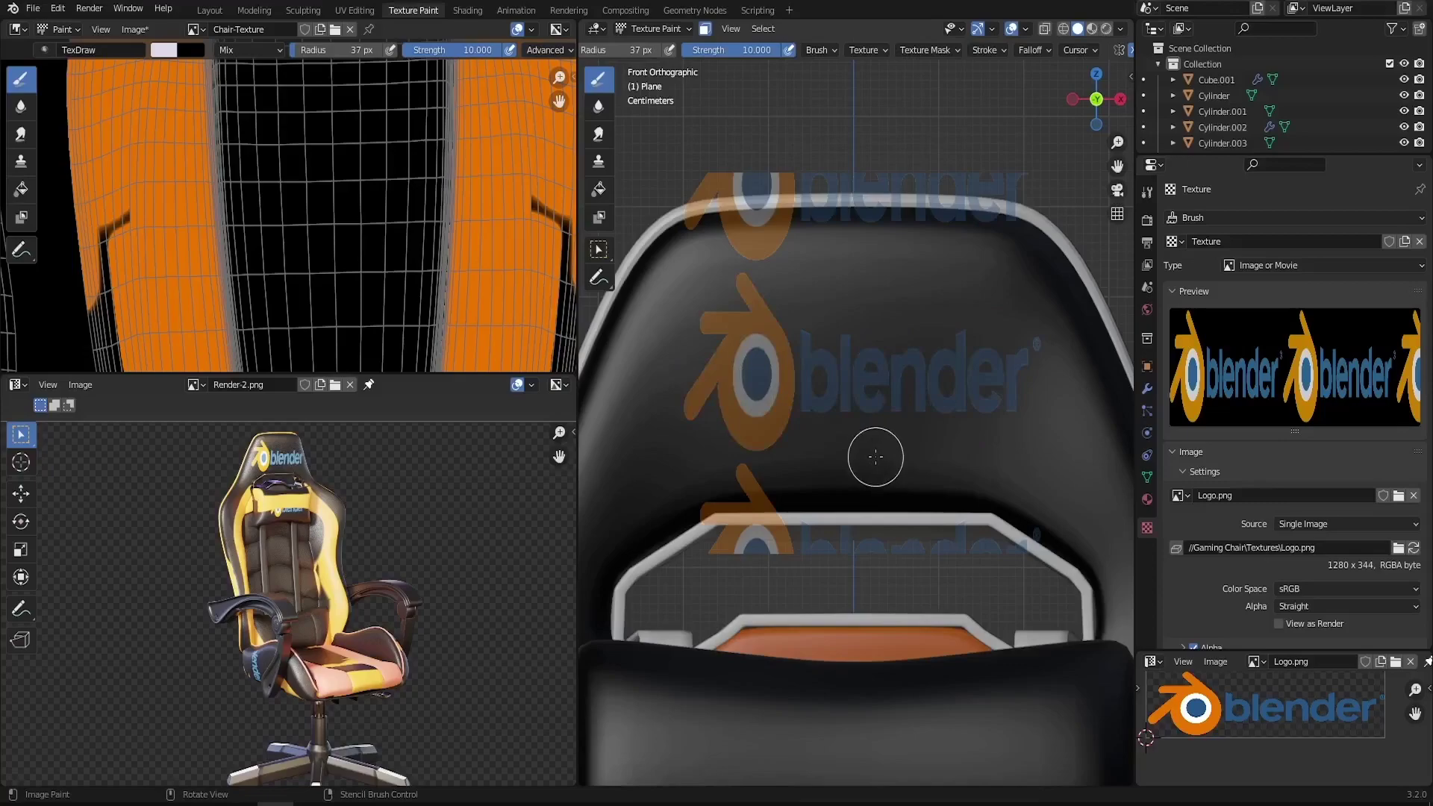
key("n")
scroll(1054, 594, "down", 10)
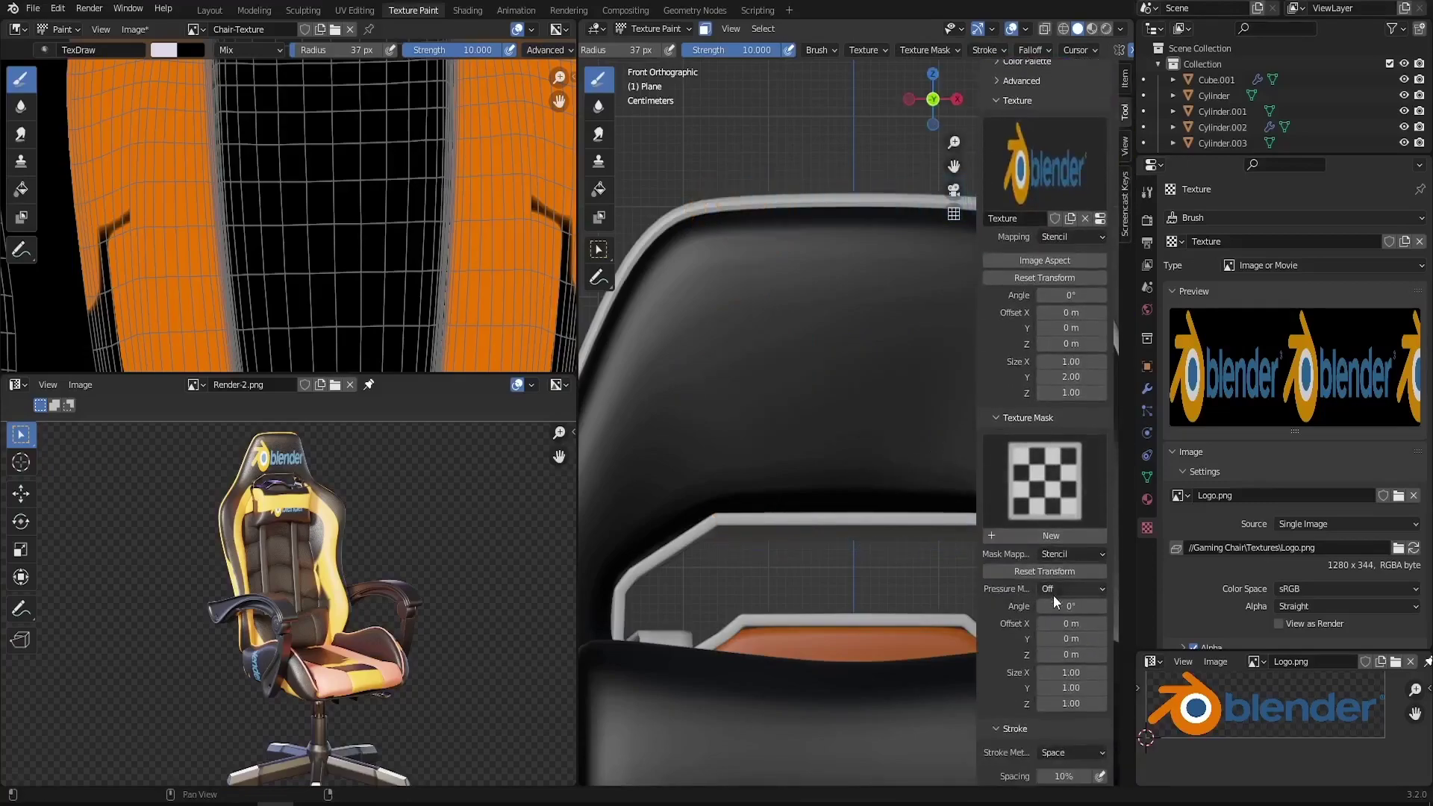
scroll(1054, 594, "down", 2)
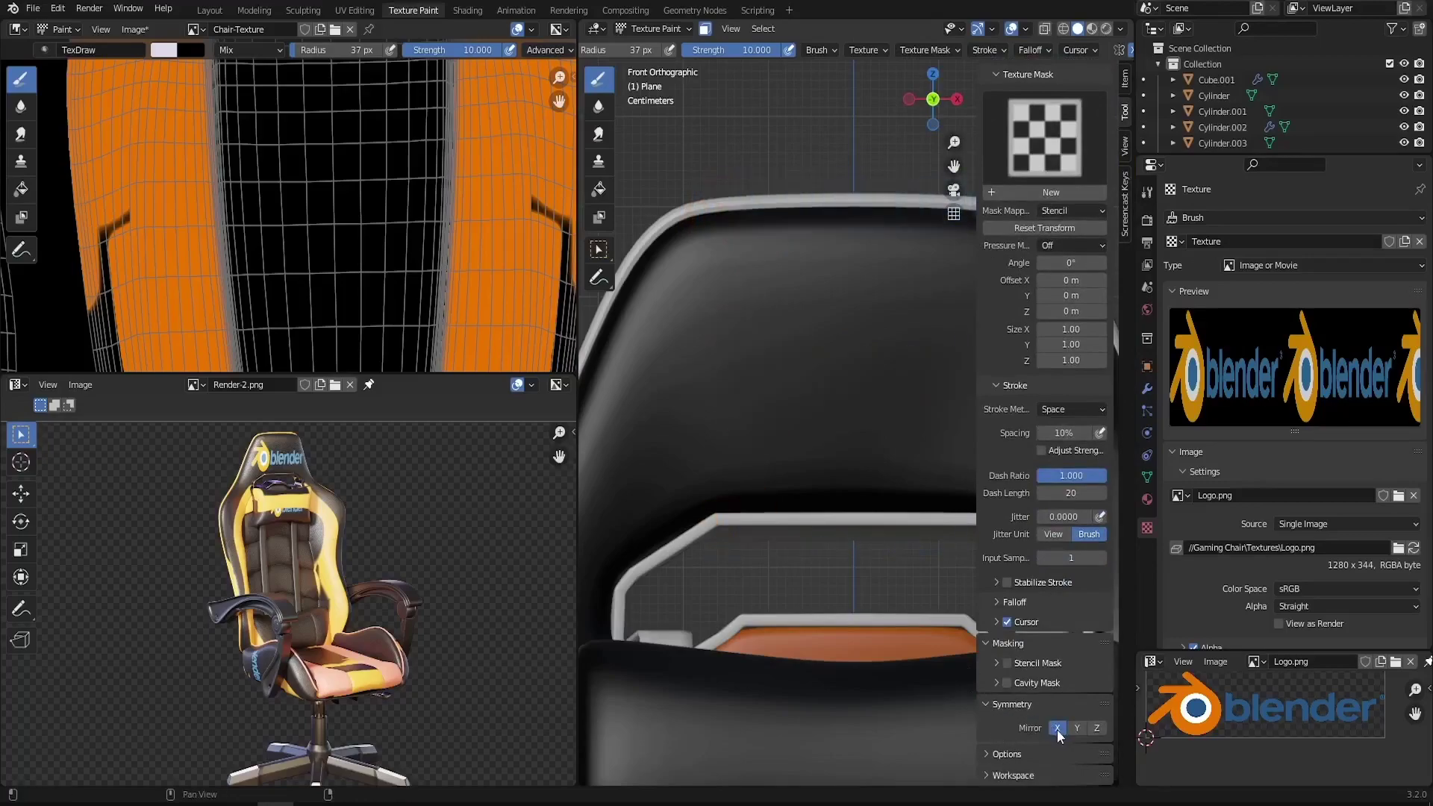
key("n")
Paint the full Blender logo onto the headrest through the stencil and examine the chair in the Layout workspace
mouse_move(711, 397)
left_mouse_down()
mouse_move(713, 303)
mouse_move(766, 419)
mouse_move(672, 410)
mouse_move(1102, 334)
left_mouse_up()
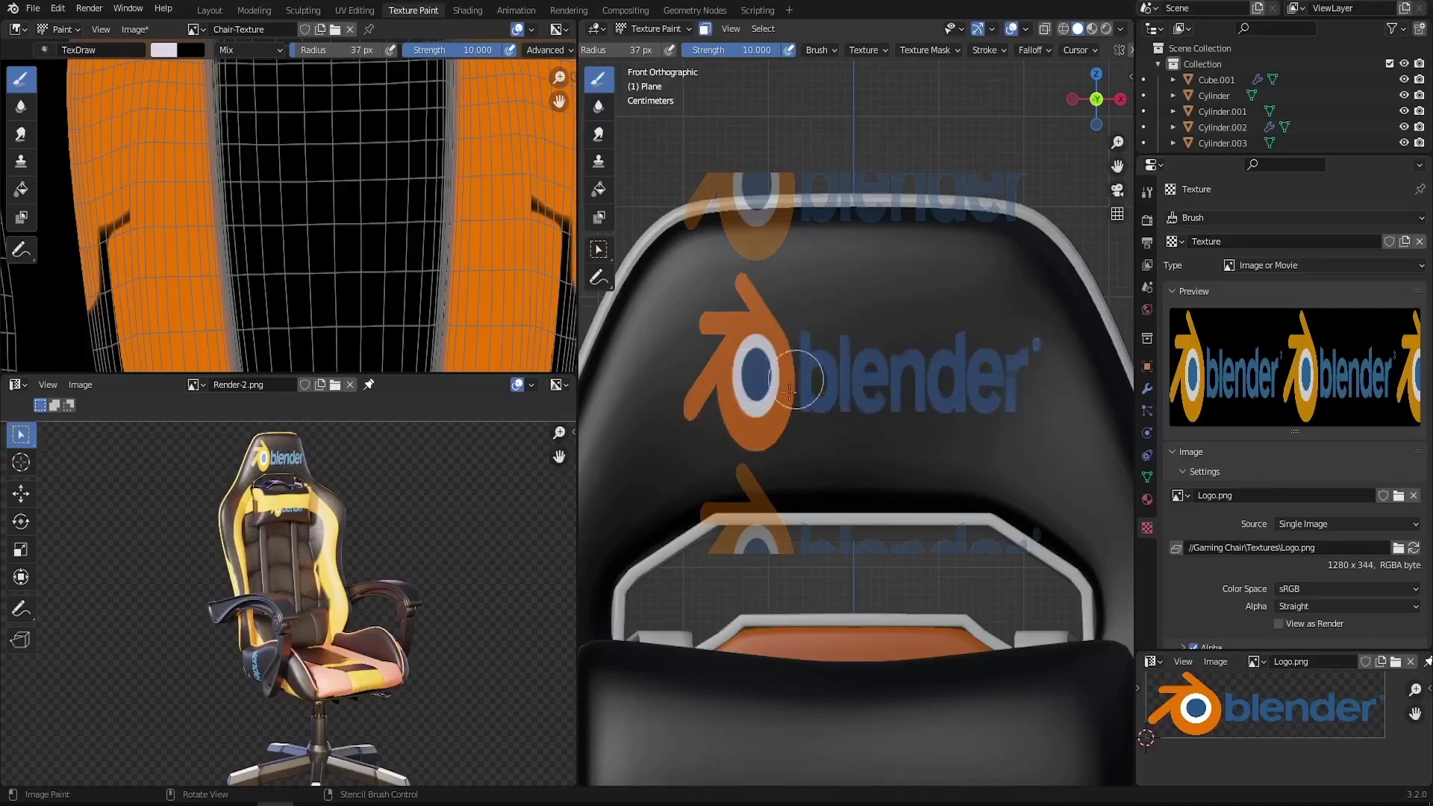
left_click(210, 11)
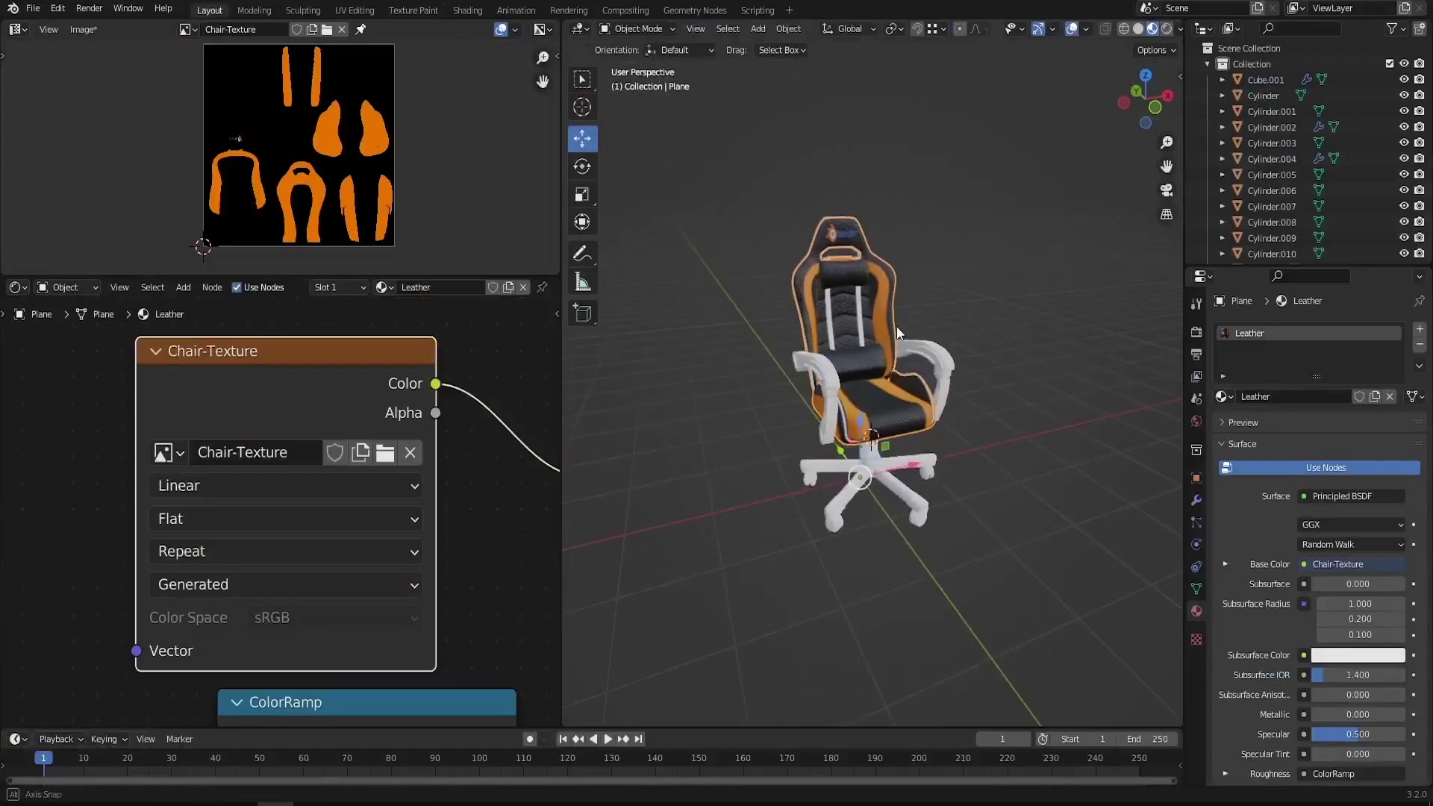
scroll(874, 302, "up", 3)
middle_click_drag(854, 283, 867, 352)
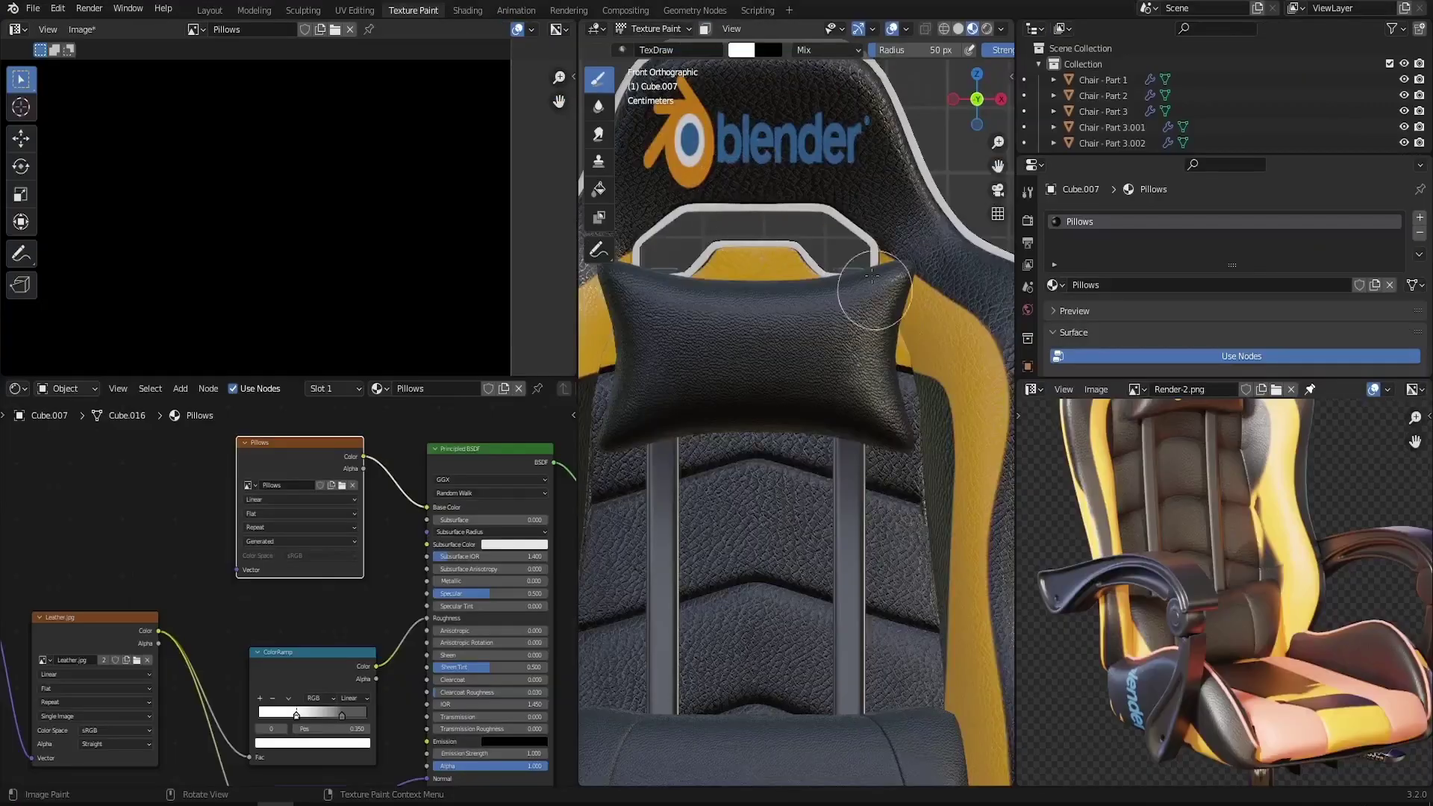
For painting the Pillows image, sample the chair's orange as the brush colour and set the brush strength to 10
left_click(856, 223)
left_click(916, 280)
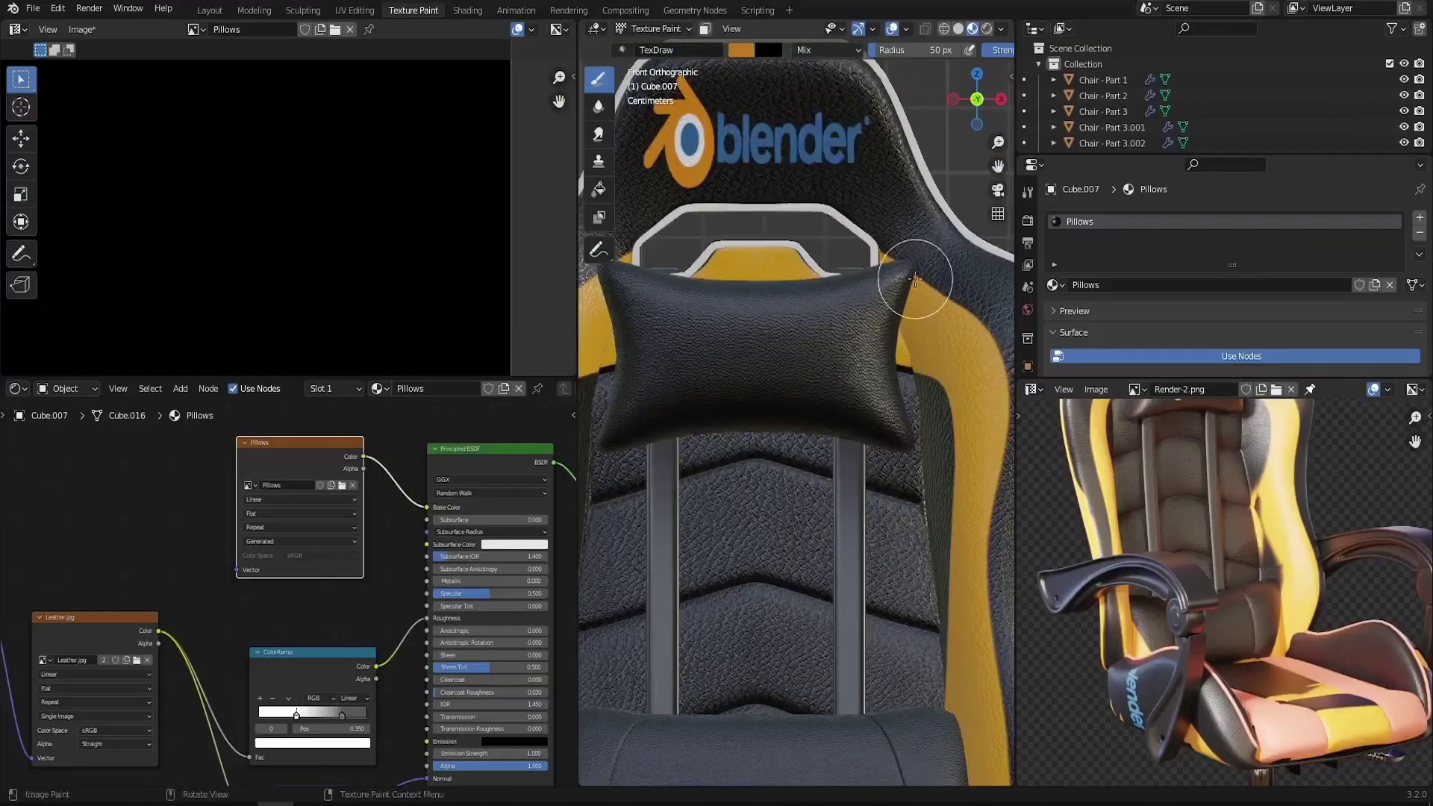
scroll(913, 52, "down", 5)
left_click(907, 51)
type("10")
key("Return")
Paint an orange area over the right end of the headrest pillow, covering its side from the upper to the lower corner
left_click_drag(925, 310, 915, 425)
left_click_drag(944, 294, 800, 541)
middle_click_drag(800, 540, 852, 341)
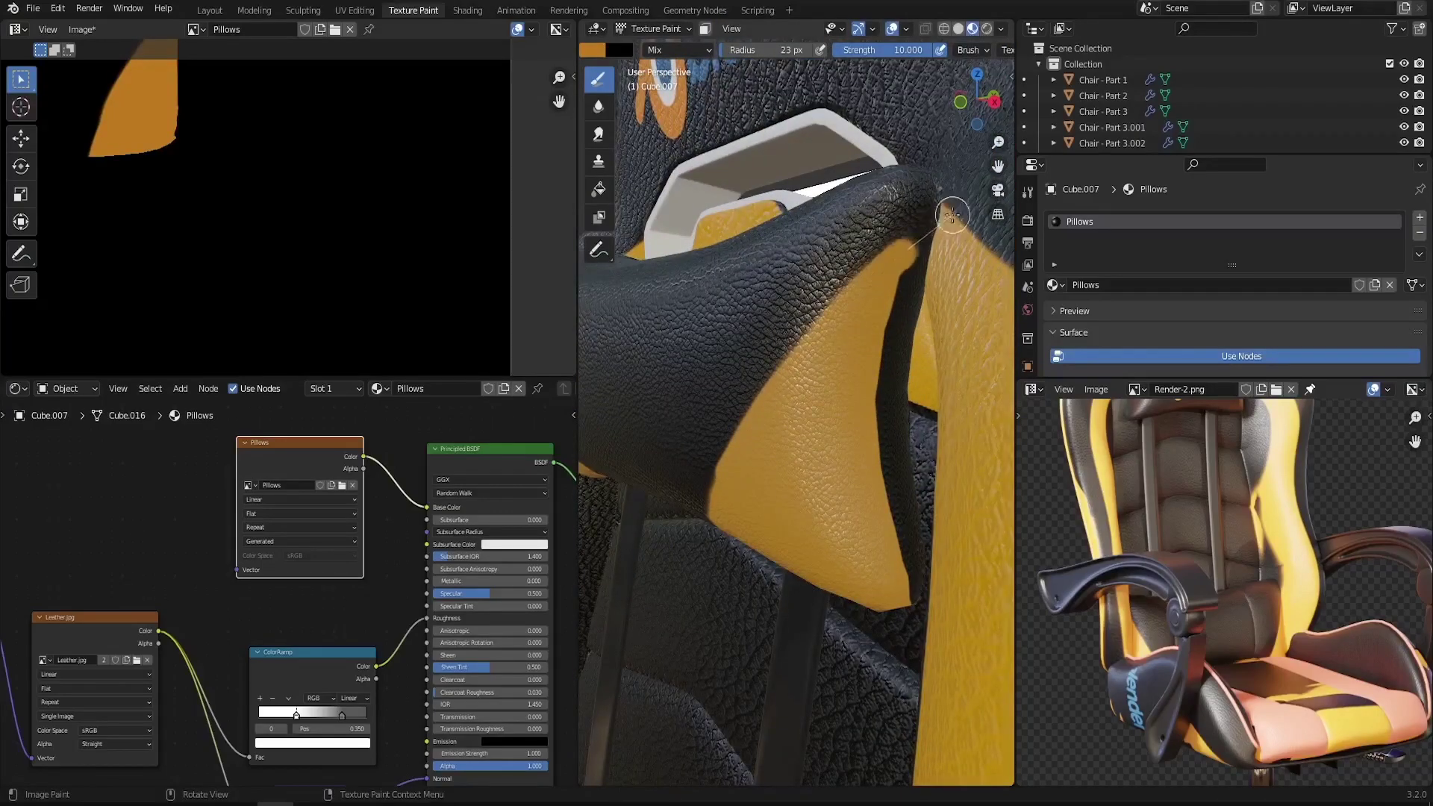